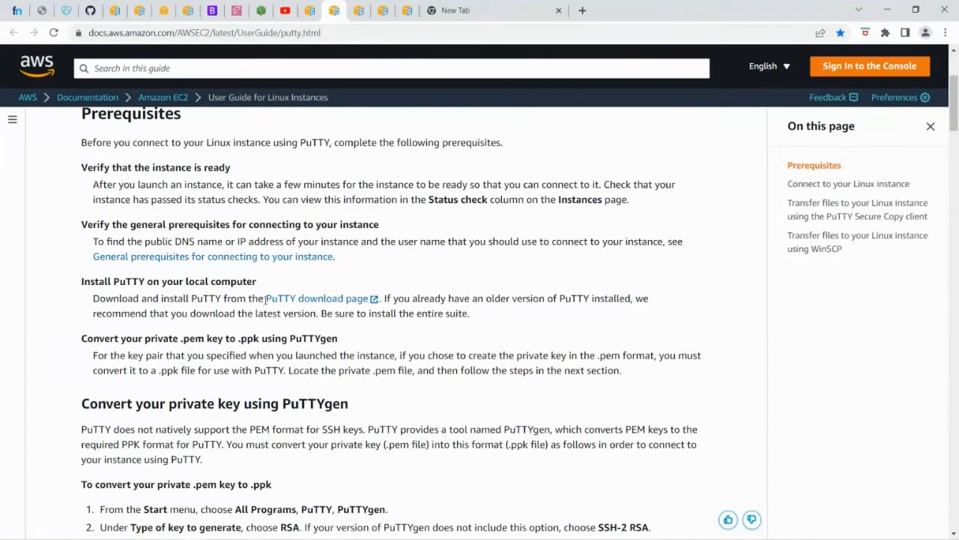
- Open the PuTTY website and its latest release download page in new tabs, and return to the AWS guide's key conversion section
{"action": "right_click", "coordinate": [341, 302]}
{"action": "left_click", "coordinate": [359, 310]}
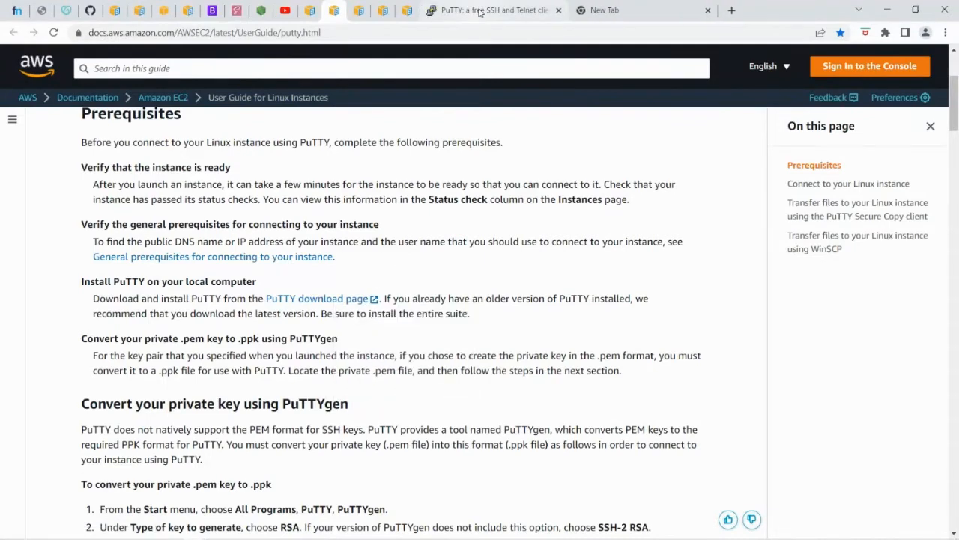
{"action": "left_click", "coordinate": [481, 12]}
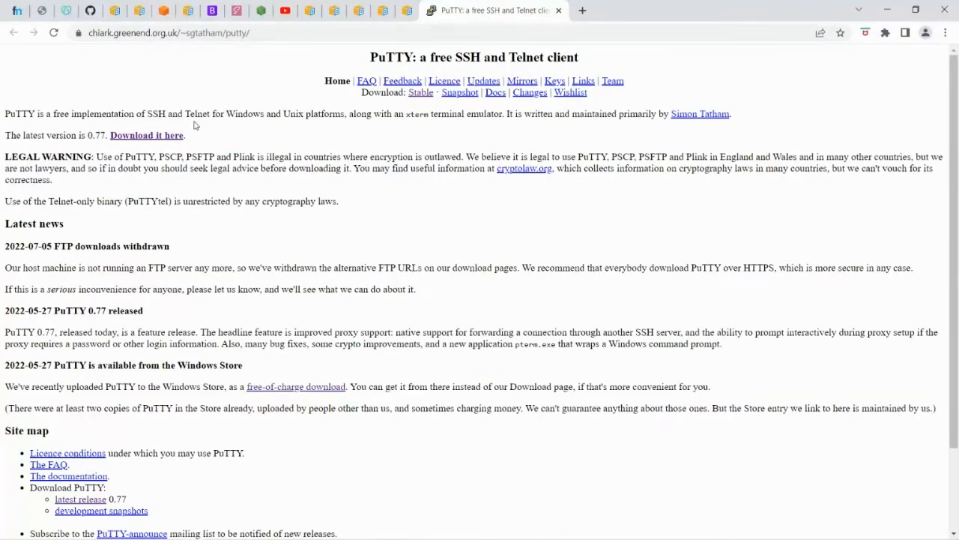
{"action": "right_click", "coordinate": [144, 137]}
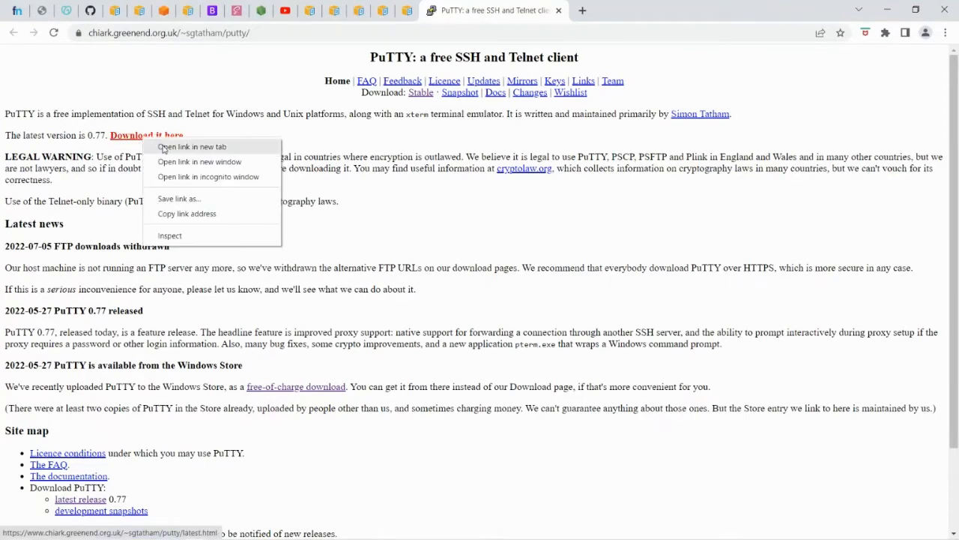
{"action": "left_click", "coordinate": [163, 148]}
{"action": "key", "text": "ctrl+Tab"}
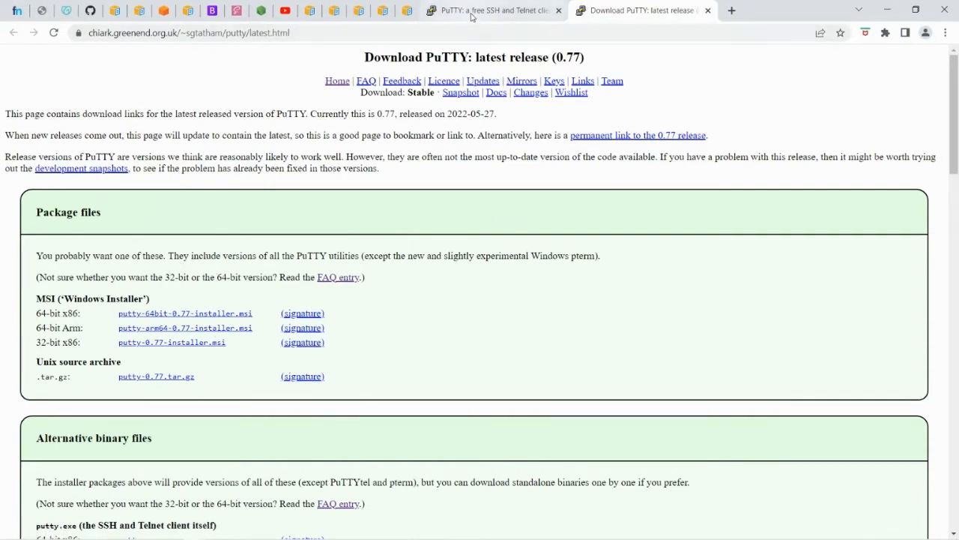
{"action": "left_click", "coordinate": [334, 11]}
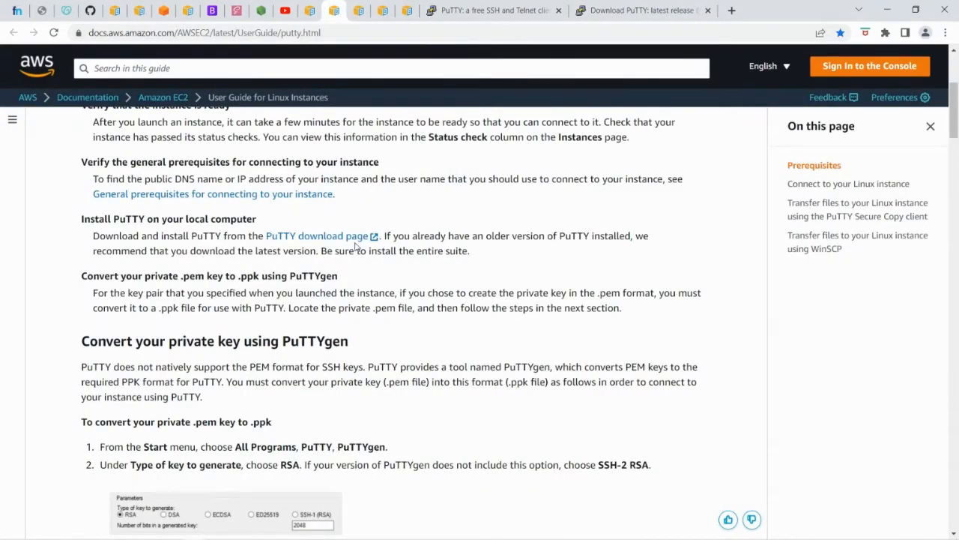
{"action": "scroll", "coordinate": [327, 300], "scroll_direction": "down", "scroll_amount": 3}
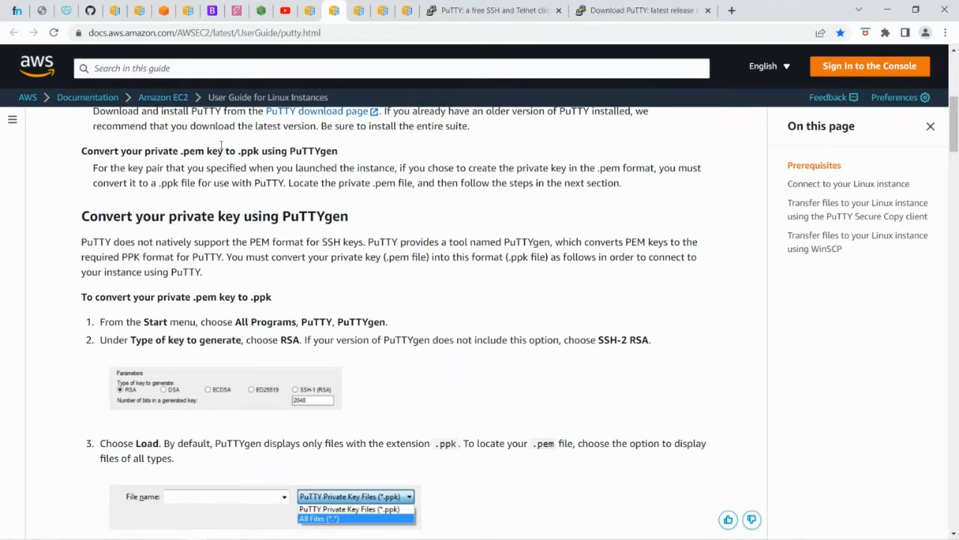
- List all EC2 instances without the running filter and start launching a new instance named puttyTest
{"action": "left_click", "coordinate": [164, 11]}
{"action": "left_click", "coordinate": [105, 217]}
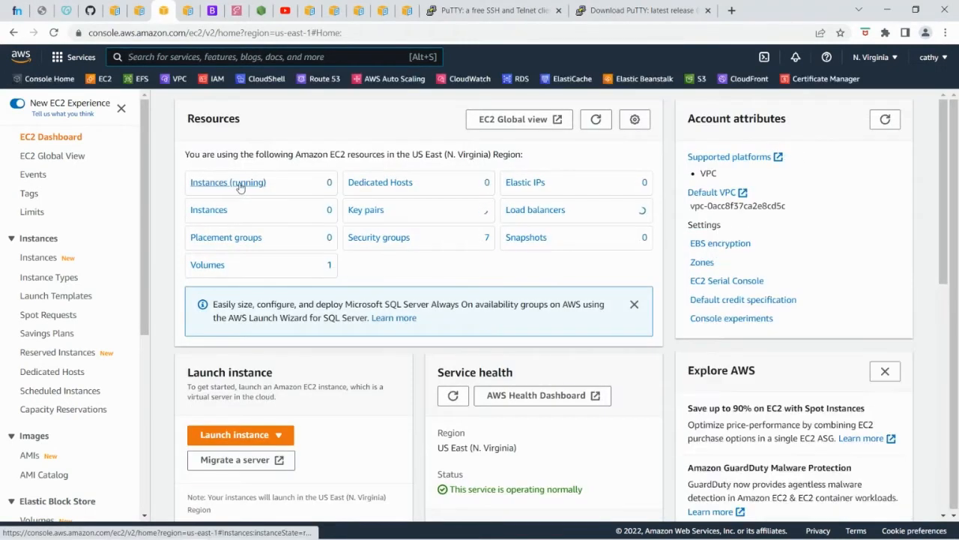
{"action": "left_click", "coordinate": [241, 185]}
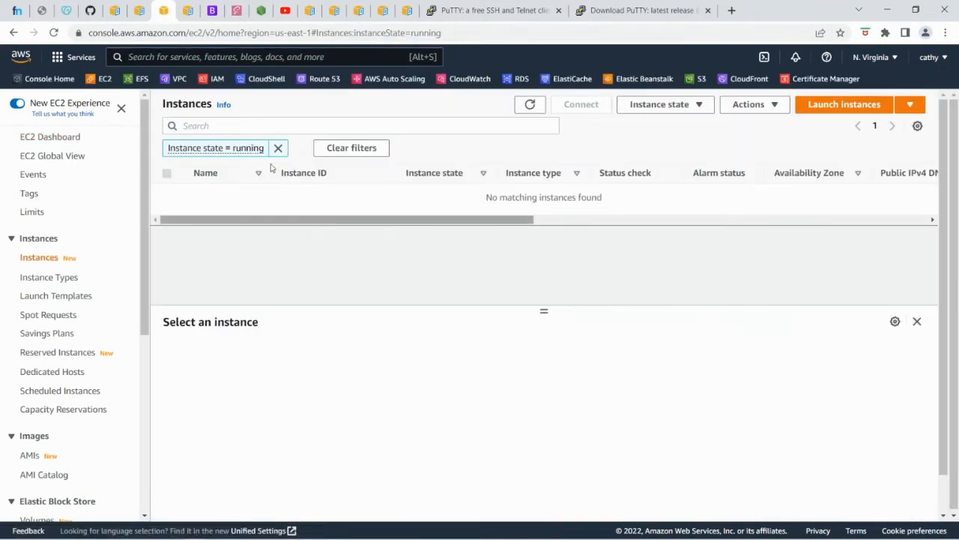
{"action": "left_click", "coordinate": [278, 147]}
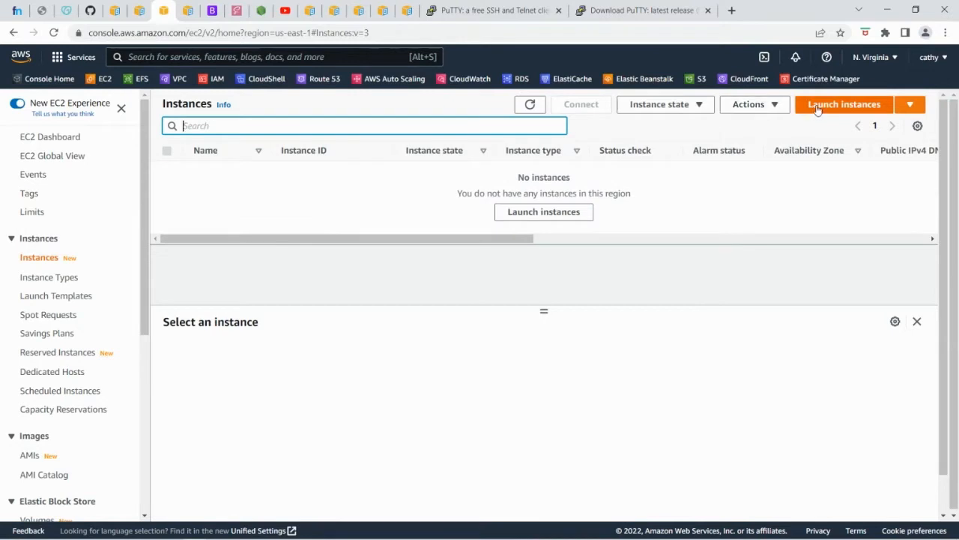
{"action": "left_click", "coordinate": [844, 104]}
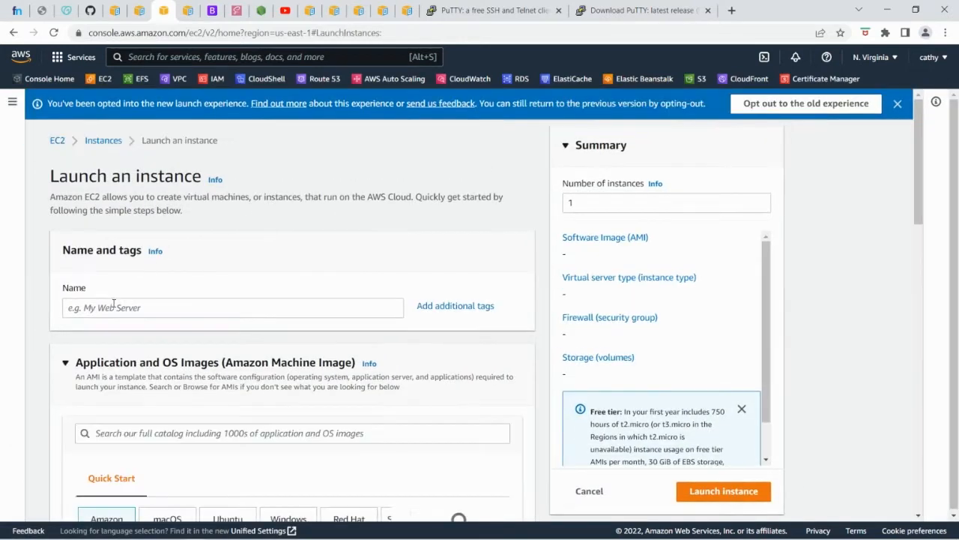
{"action": "left_click", "coordinate": [114, 307]}
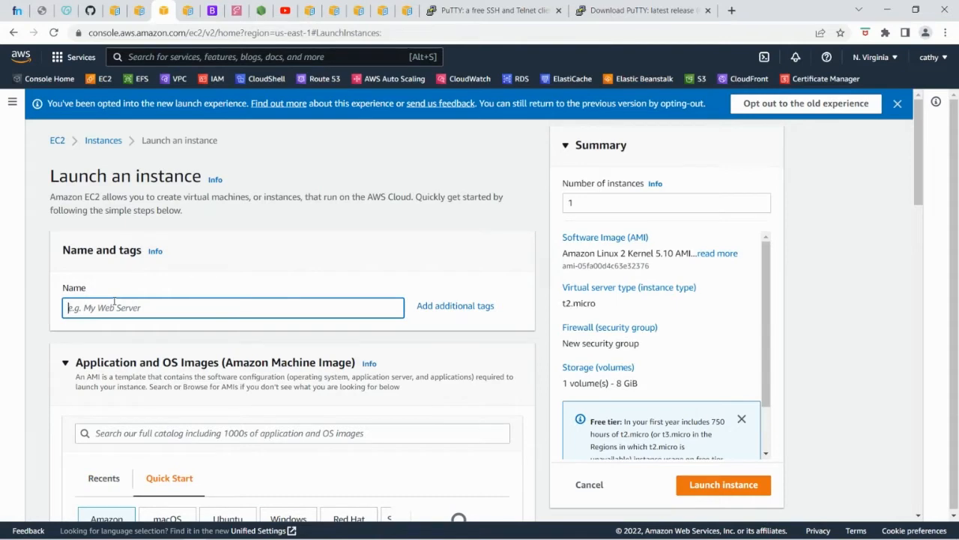
{"action": "type", "text": "put"}
- Create an RSA key pair named puttyTest in .pem format for the instance login
{"action": "scroll", "coordinate": [332, 285], "scroll_direction": "down", "scroll_amount": 10}
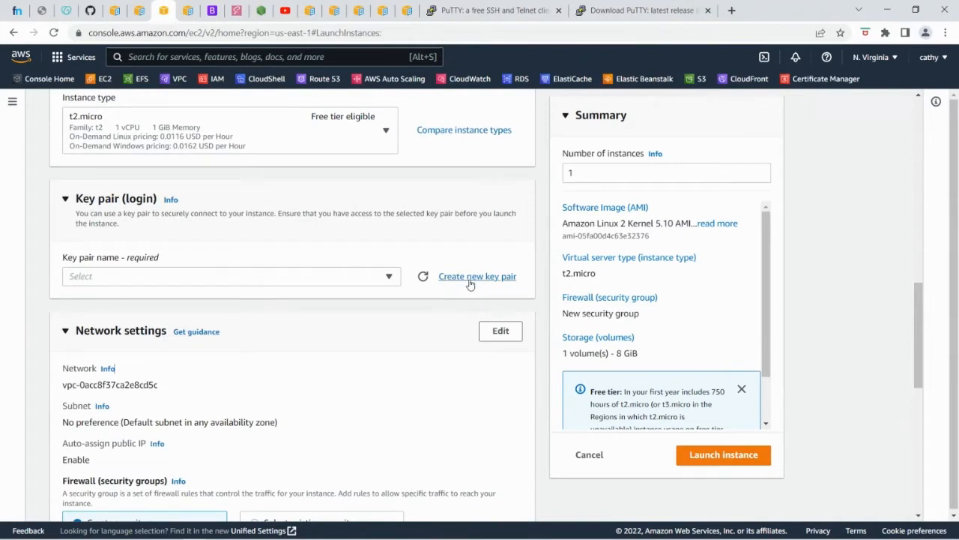
{"action": "mouse_move", "coordinate": [448, 537]}
{"action": "left_click", "coordinate": [465, 278]}
{"action": "left_click", "coordinate": [410, 266]}
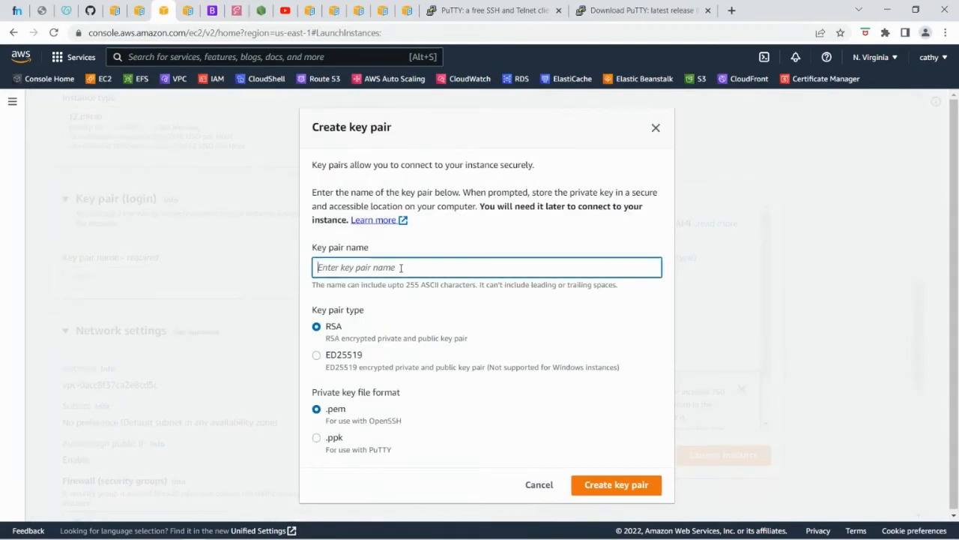
{"action": "type", "text": "putty"}
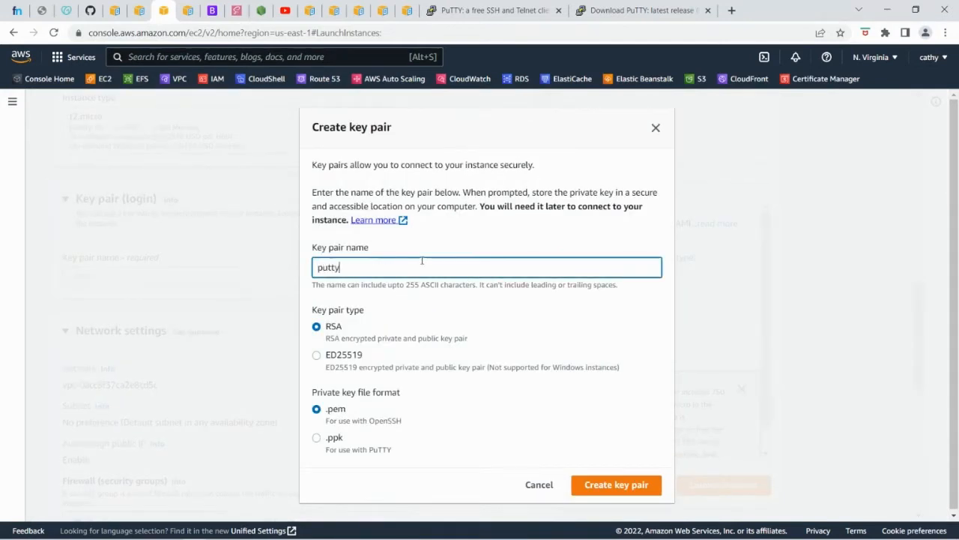
{"action": "type", "text": "Test"}
{"action": "left_click", "coordinate": [619, 481]}
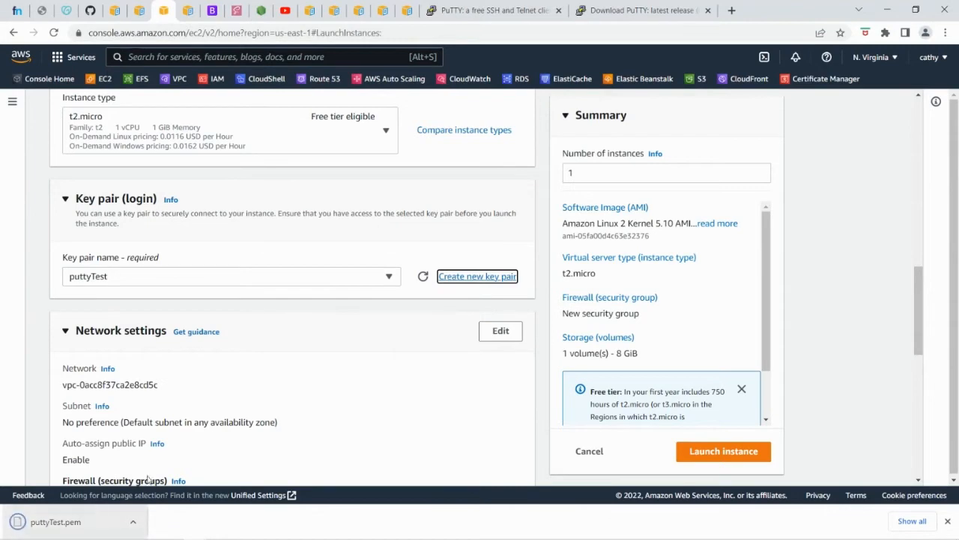
- Allow HTTPS and HTTP traffic from the internet in the instance's new security group
{"action": "scroll", "coordinate": [263, 408], "scroll_direction": "down", "scroll_amount": 2}
{"action": "scroll", "coordinate": [278, 408], "scroll_direction": "down", "scroll_amount": 1}
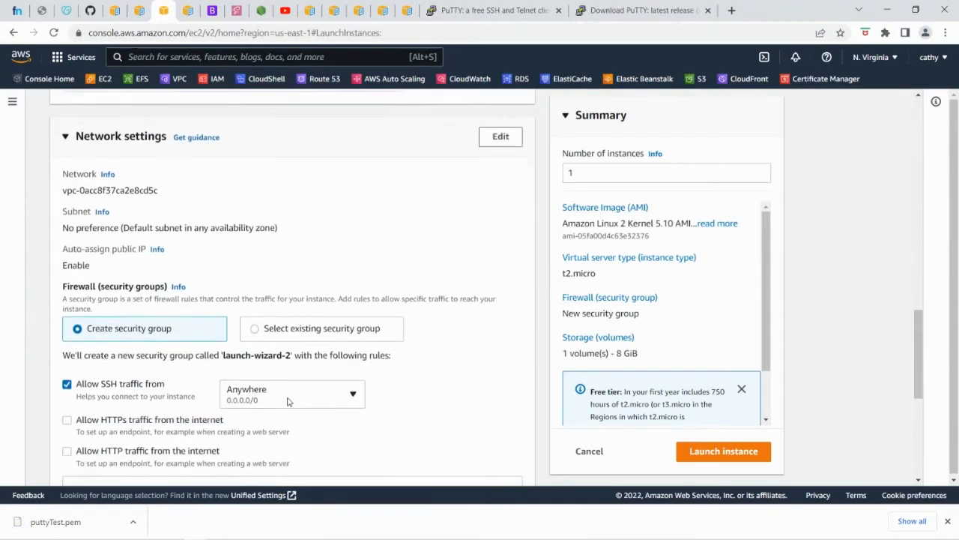
{"action": "scroll", "coordinate": [247, 382], "scroll_direction": "down", "scroll_amount": 1}
{"action": "scroll", "coordinate": [283, 335], "scroll_direction": "up", "scroll_amount": 2}
{"action": "scroll", "coordinate": [262, 401], "scroll_direction": "down", "scroll_amount": 4}
{"action": "scroll", "coordinate": [273, 379], "scroll_direction": "up", "scroll_amount": 4}
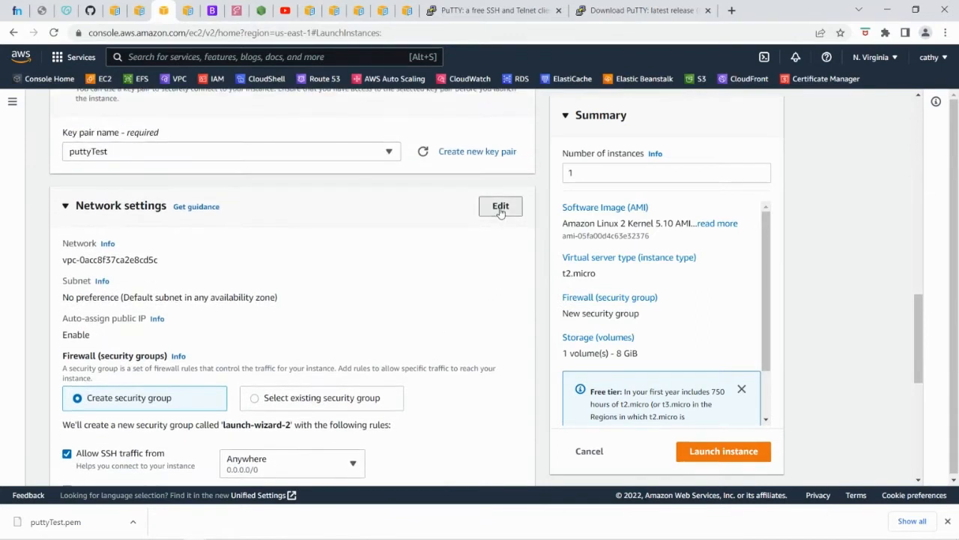
- Open the network settings for editing and replace the default security group name
{"action": "left_click", "coordinate": [500, 206]}
{"action": "scroll", "coordinate": [143, 353], "scroll_direction": "down", "scroll_amount": 3}
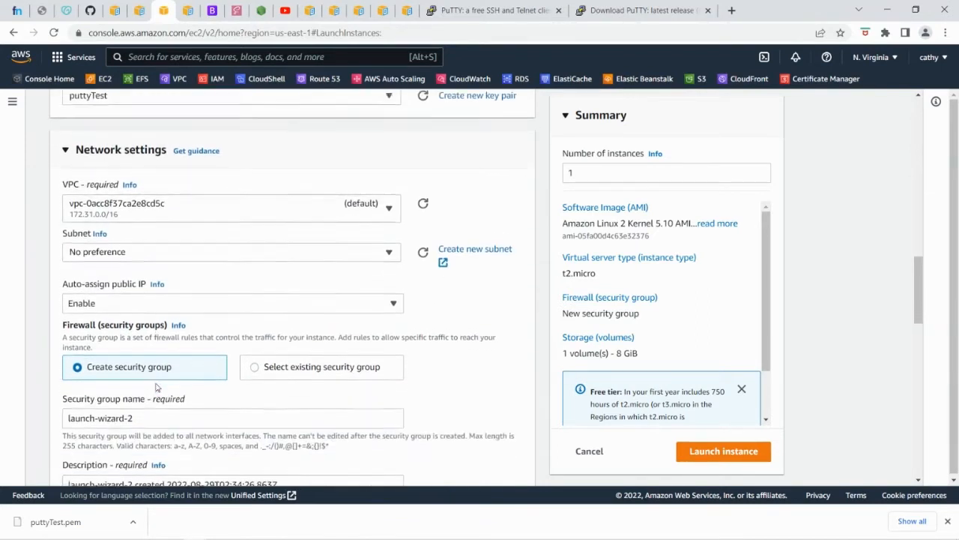
{"action": "left_click_drag", "start_coordinate": [147, 347], "coordinate": [2, 340]}
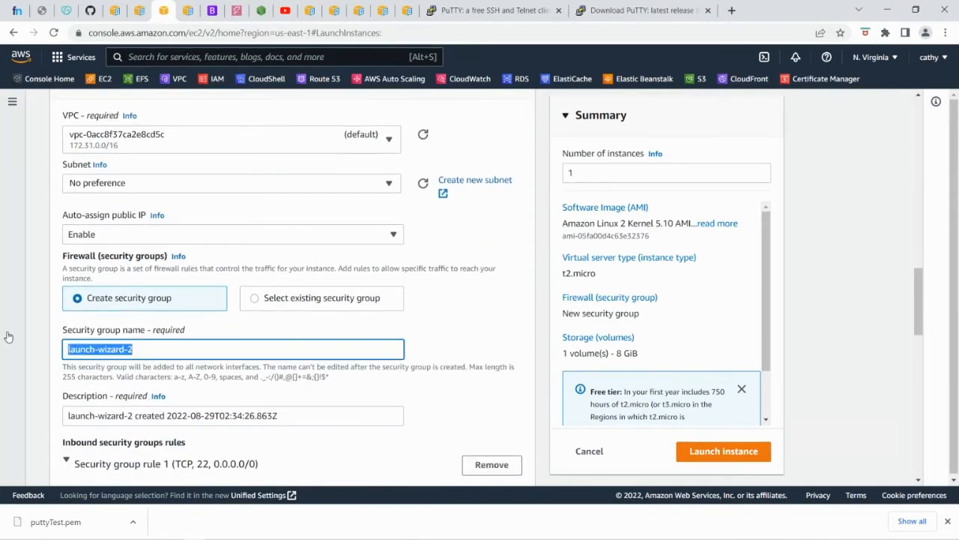
{"action": "type", "text": "pu"}
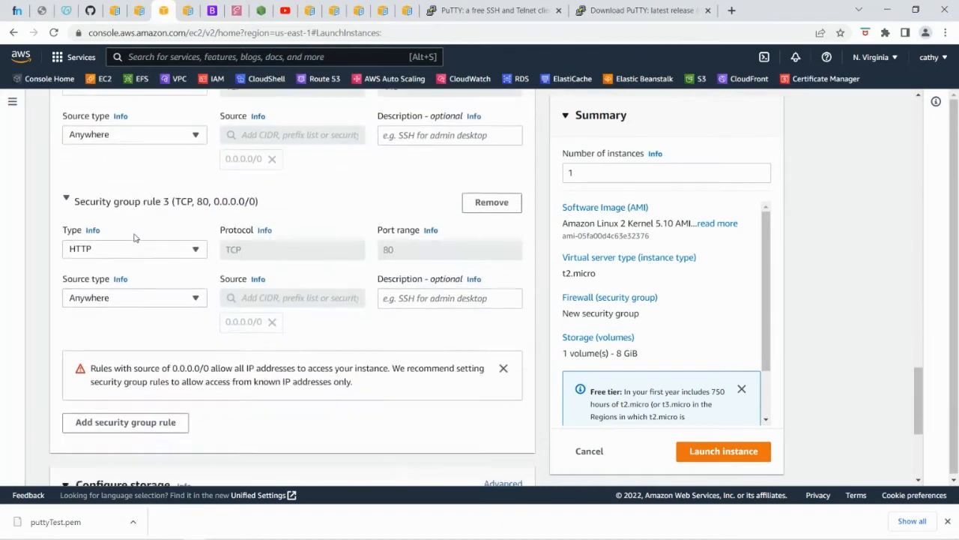
- Review the inbound security group rules and launch the instance
{"action": "scroll", "coordinate": [135, 238], "scroll_direction": "down", "scroll_amount": 1}
{"action": "scroll", "coordinate": [142, 223], "scroll_direction": "up", "scroll_amount": 2}
{"action": "scroll", "coordinate": [217, 251], "scroll_direction": "down", "scroll_amount": 5}
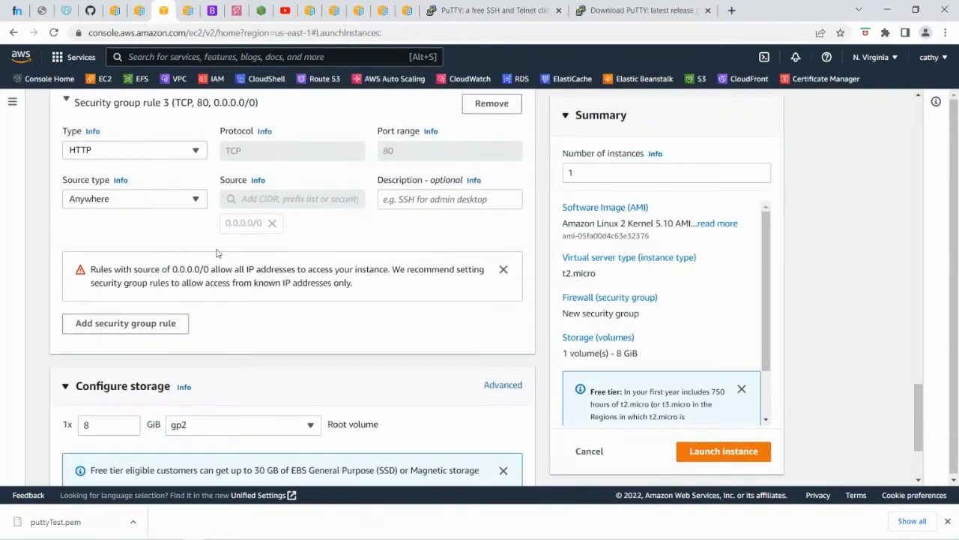
{"action": "left_click", "coordinate": [724, 449]}
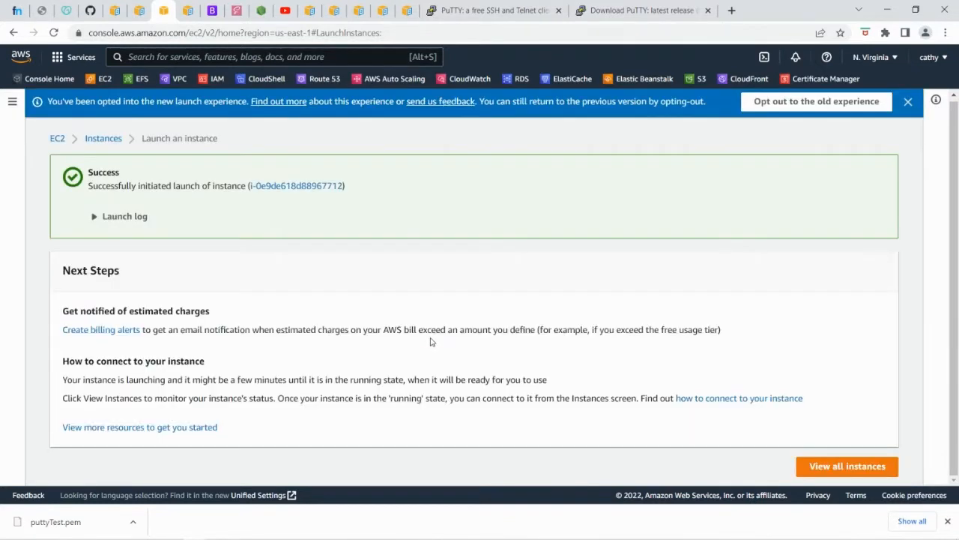
- Open the newly launched puttyTest instance and connect to it through EC2 Instance Connect as ec2-user
{"action": "left_click", "coordinate": [294, 186]}
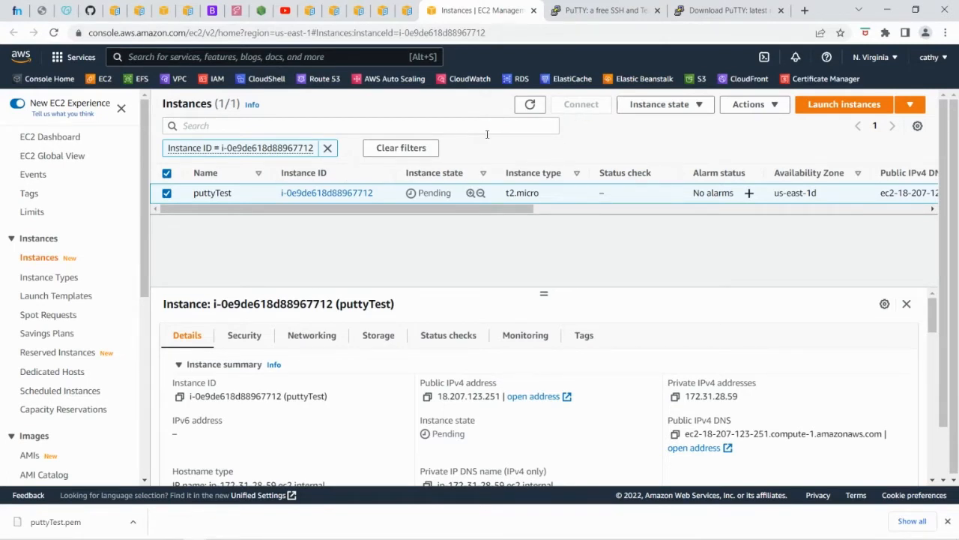
{"action": "left_click", "coordinate": [167, 195]}
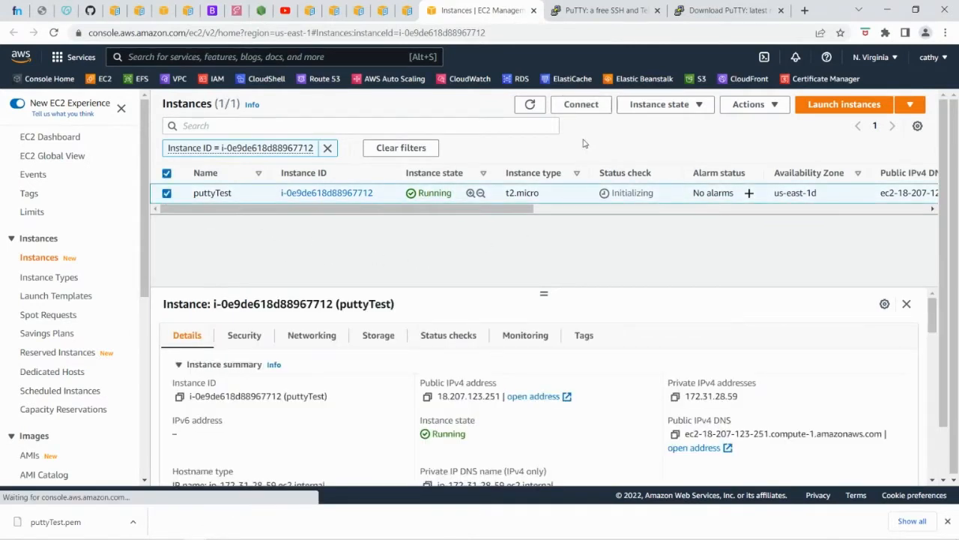
{"action": "left_click", "coordinate": [582, 105]}
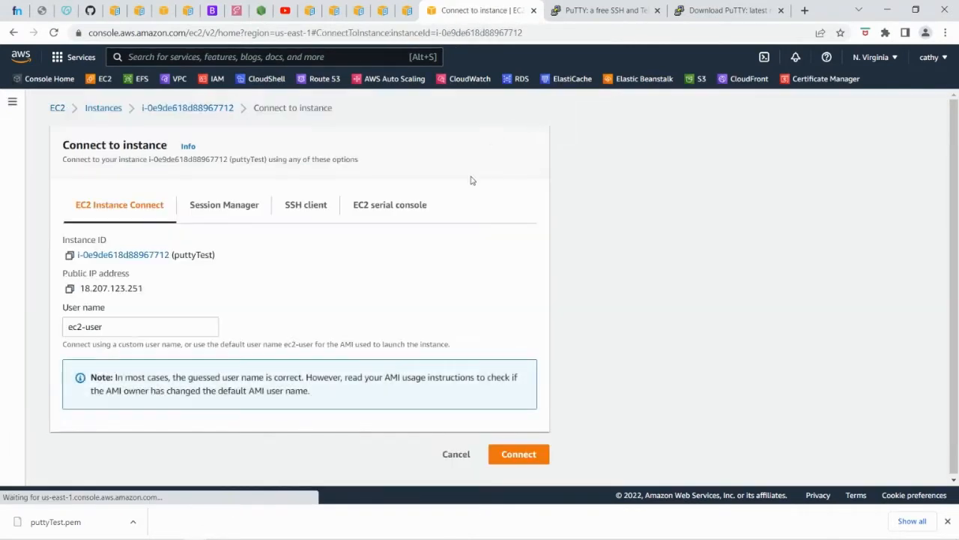
{"action": "left_click", "coordinate": [517, 462]}
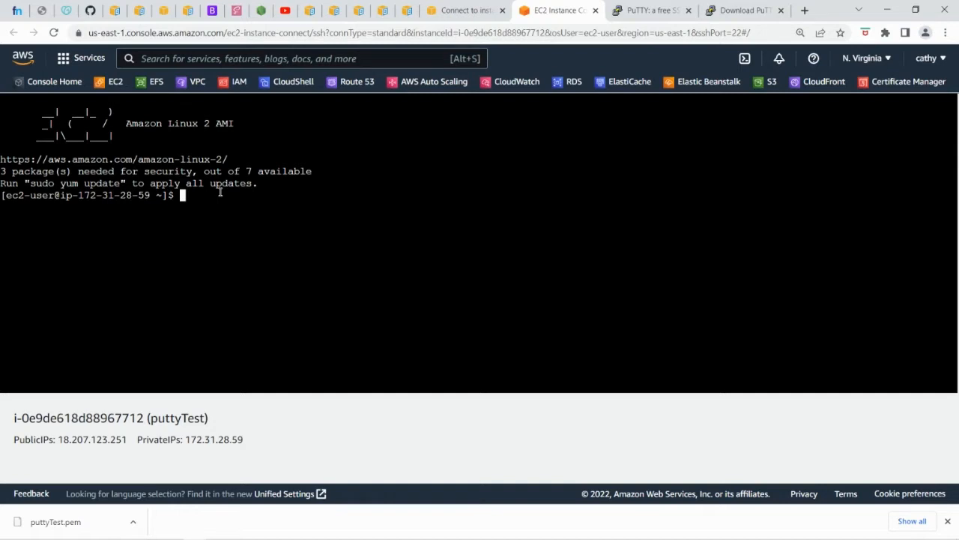
- End the terminal session with exit and close the EC2 Instance Connect tab
{"action": "type", "text": "exit"}
{"action": "key", "text": "Return"}
{"action": "left_click", "coordinate": [595, 10]}
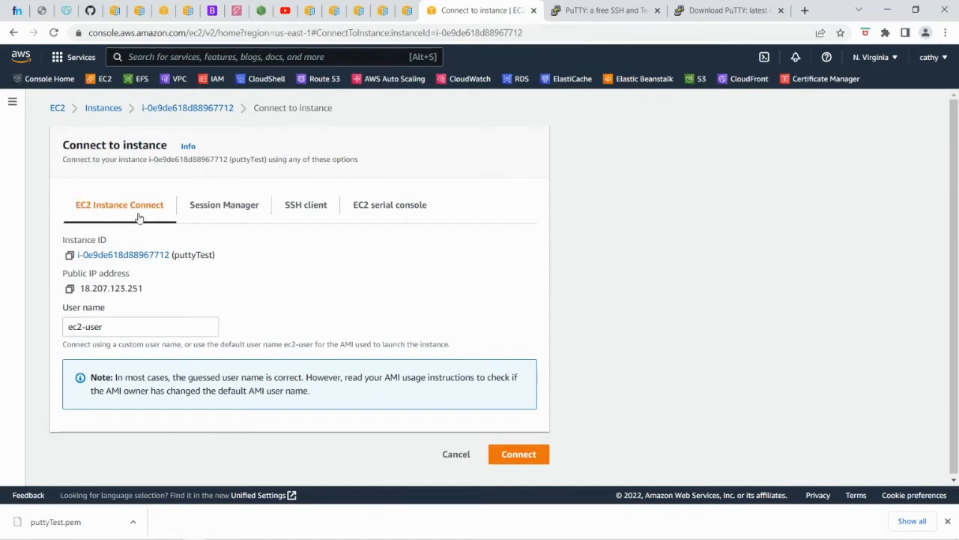
- Examine the instance's SSH client connection instructions and the AWS guide's steps for converting a .pem key to .ppk
{"action": "left_click", "coordinate": [312, 210]}
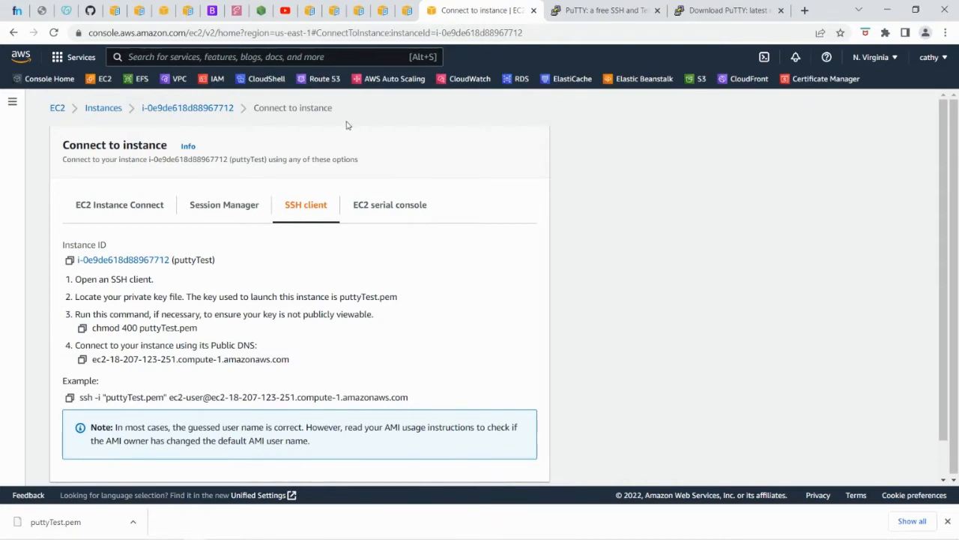
{"action": "left_click", "coordinate": [335, 11]}
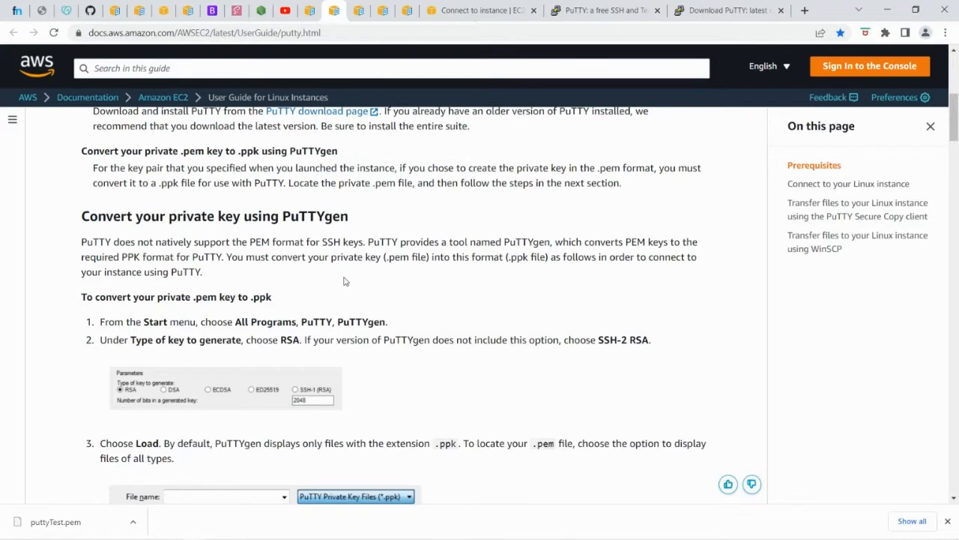
{"action": "scroll", "coordinate": [344, 281], "scroll_direction": "down", "scroll_amount": 3}
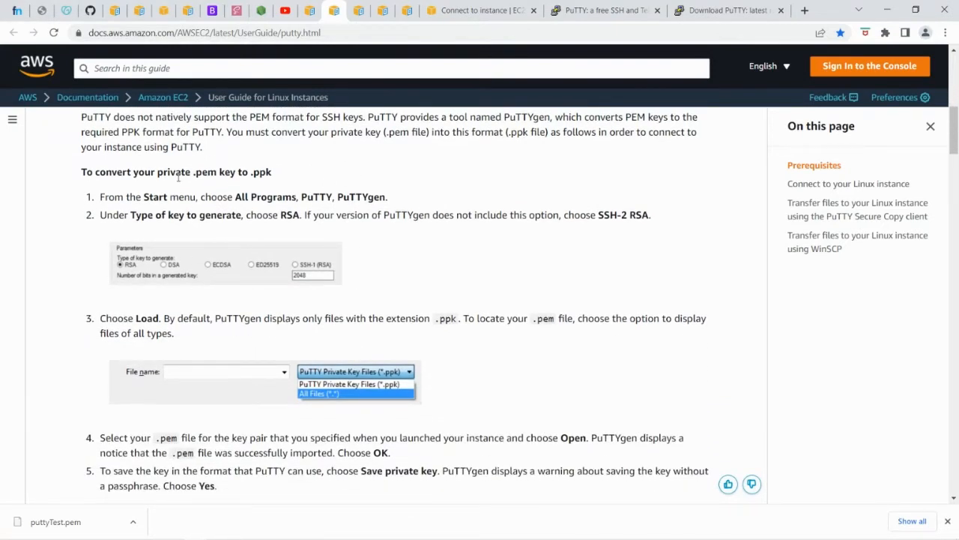
{"action": "scroll", "coordinate": [222, 296], "scroll_direction": "down", "scroll_amount": 1}
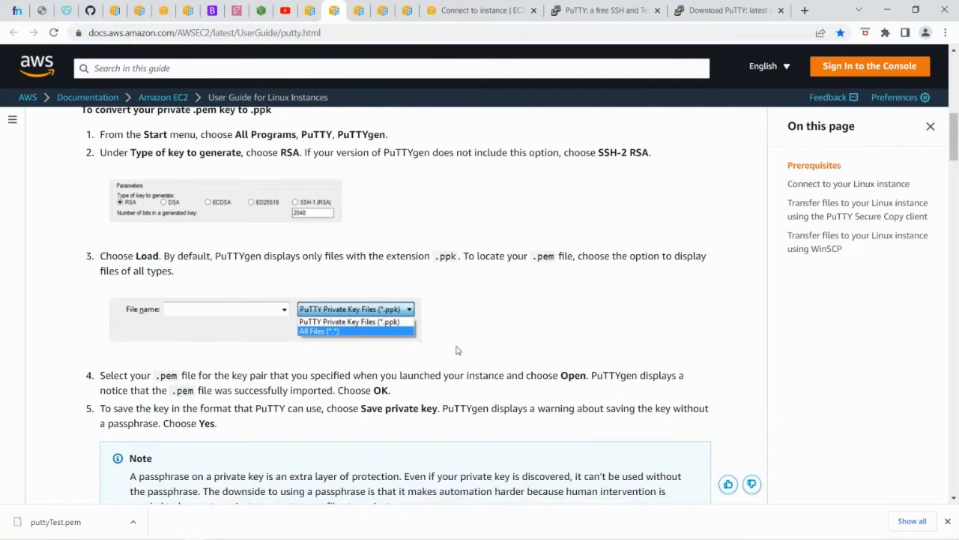
{"action": "scroll", "coordinate": [271, 271], "scroll_direction": "up", "scroll_amount": 1}
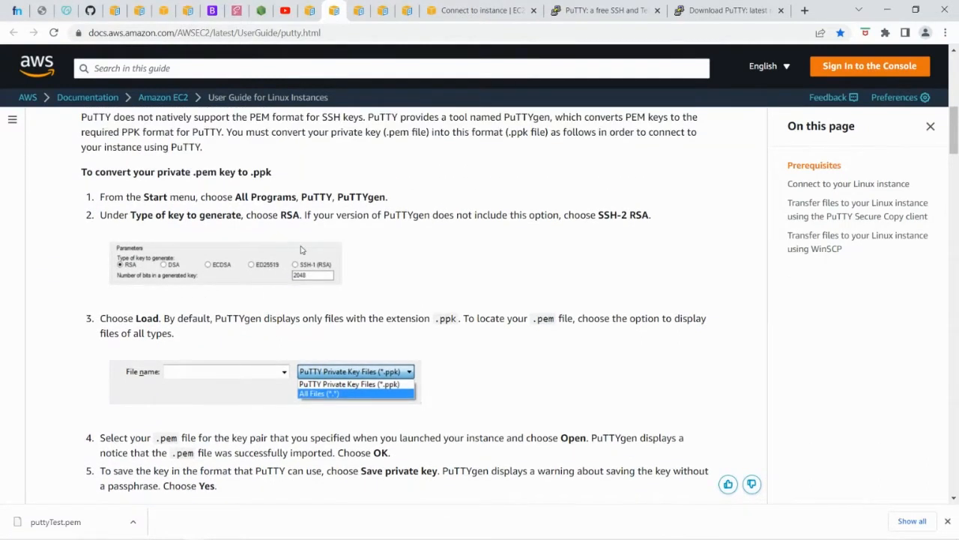
{"action": "scroll", "coordinate": [302, 249], "scroll_direction": "down", "scroll_amount": 1}
- Open PuTTYgen and load the puttyTest.pem private key from Downloads, listing files of all types
{"action": "mouse_move", "coordinate": [498, 534]}
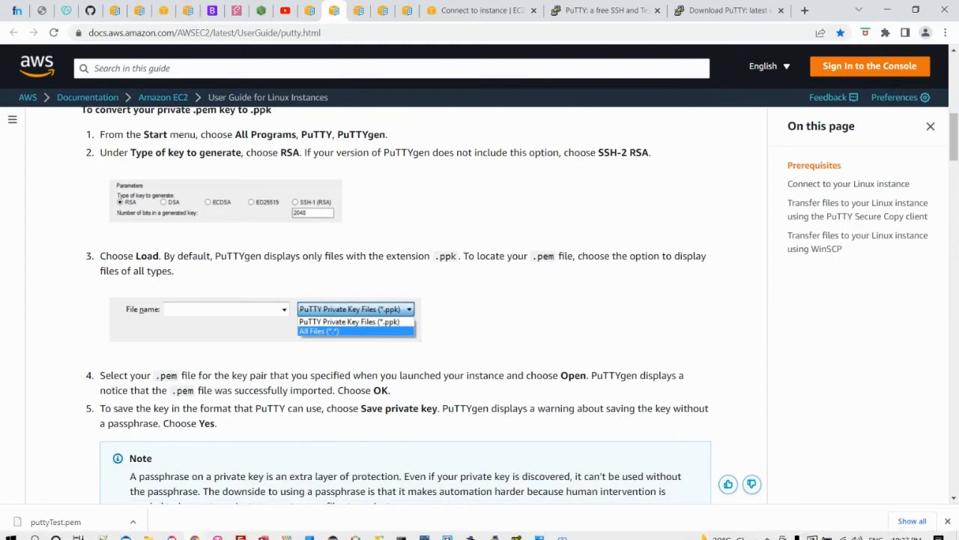
{"action": "left_click", "coordinate": [516, 531]}
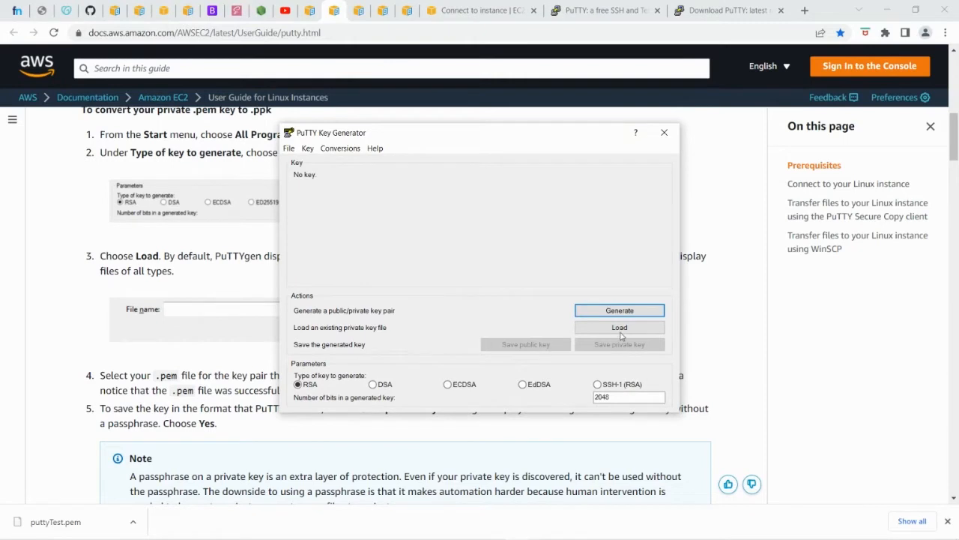
{"action": "left_click", "coordinate": [619, 328]}
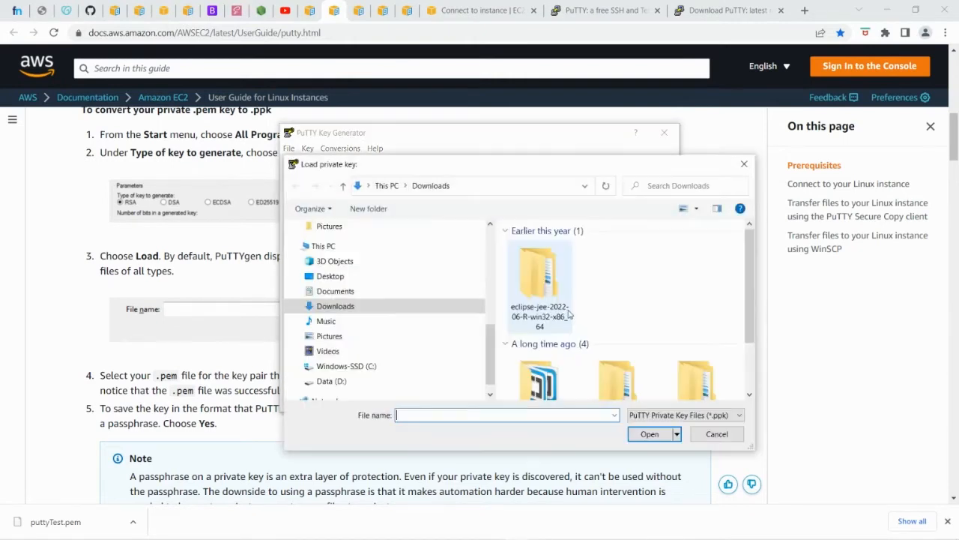
{"action": "left_click", "coordinate": [683, 415]}
{"action": "left_click", "coordinate": [649, 438]}
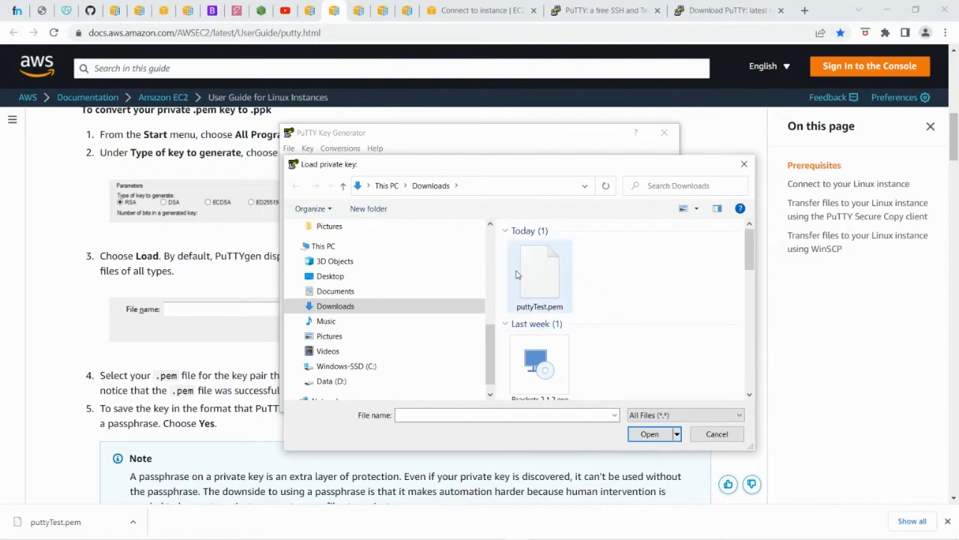
{"action": "left_click", "coordinate": [541, 283]}
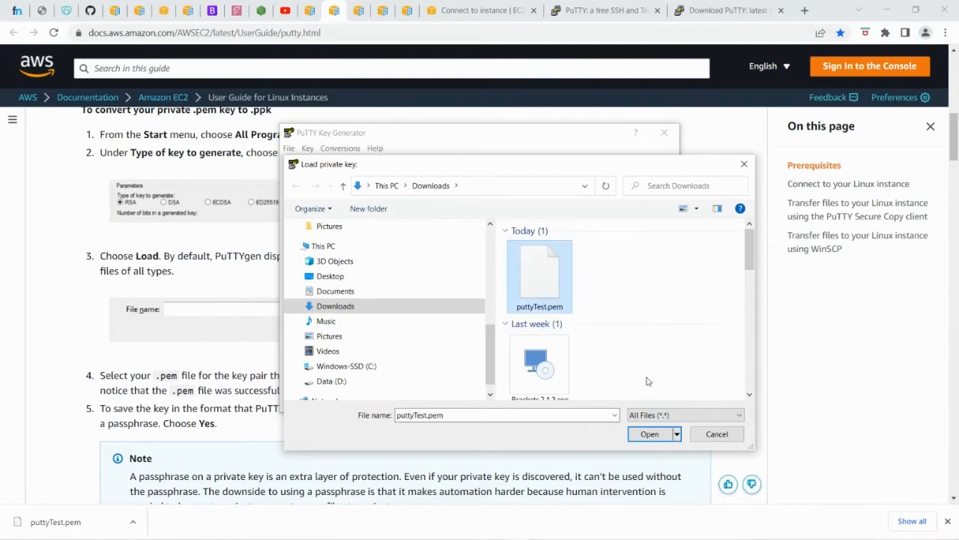
{"action": "left_click", "coordinate": [649, 434]}
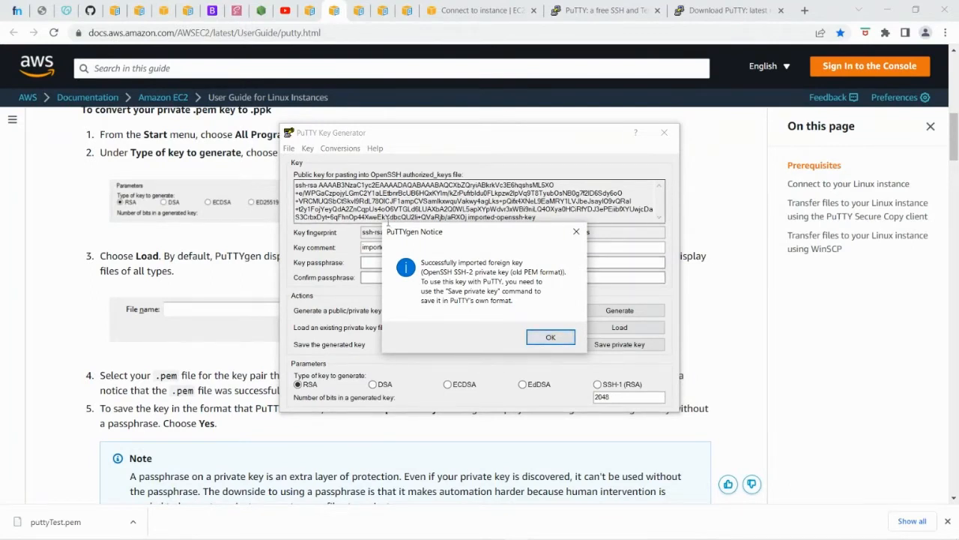
{"action": "left_click", "coordinate": [551, 338]}
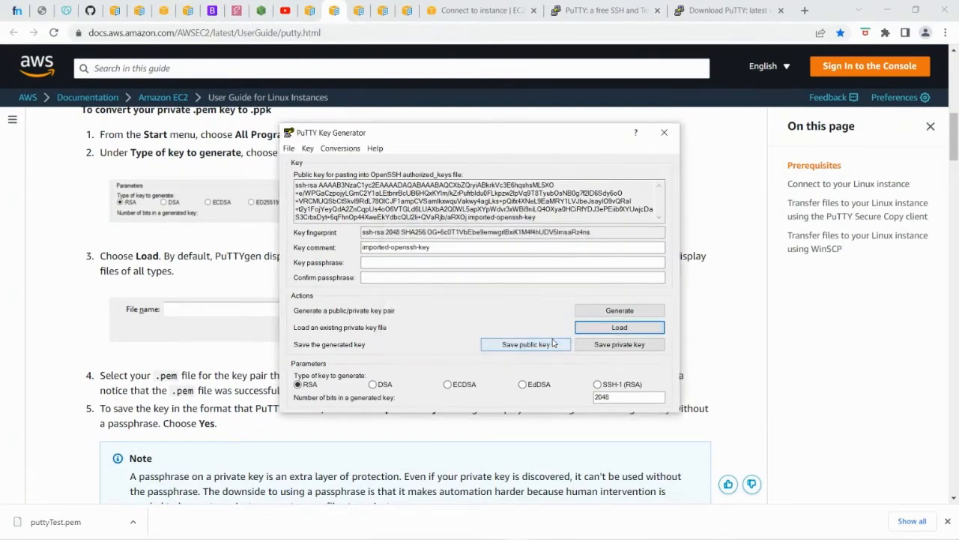
- Save the private key without a passphrase as putty in .ppk format in Downloads, and close PuTTYgen
{"action": "left_click", "coordinate": [621, 346]}
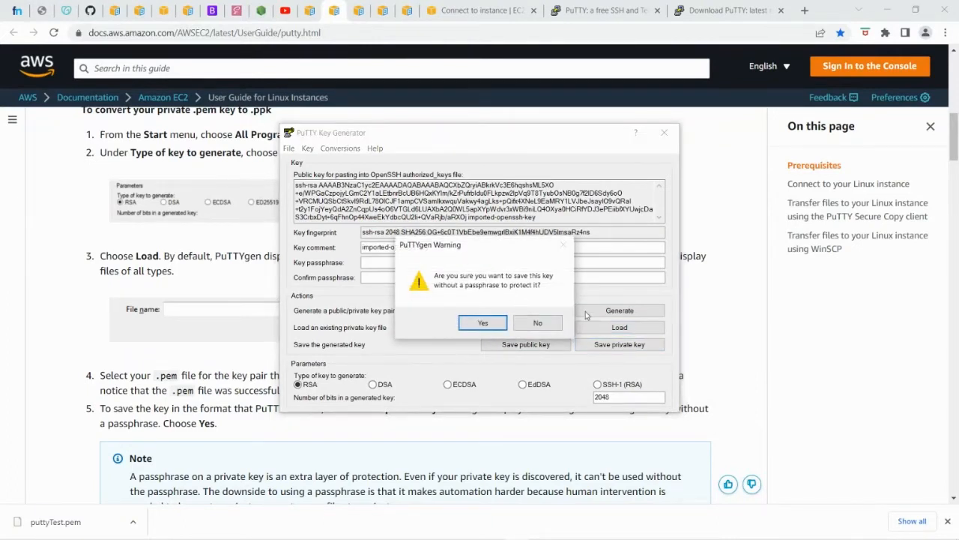
{"action": "left_click", "coordinate": [482, 323]}
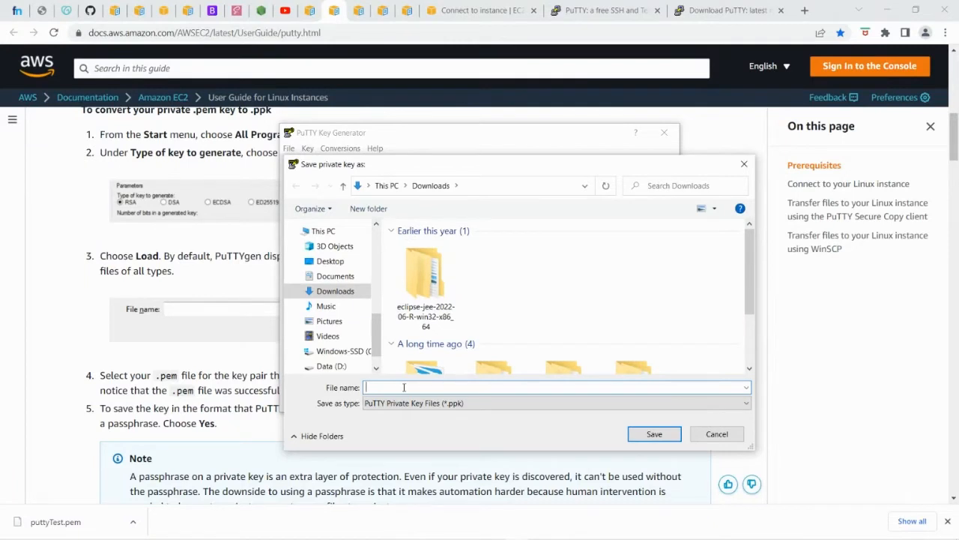
{"action": "type", "text": "putty"}
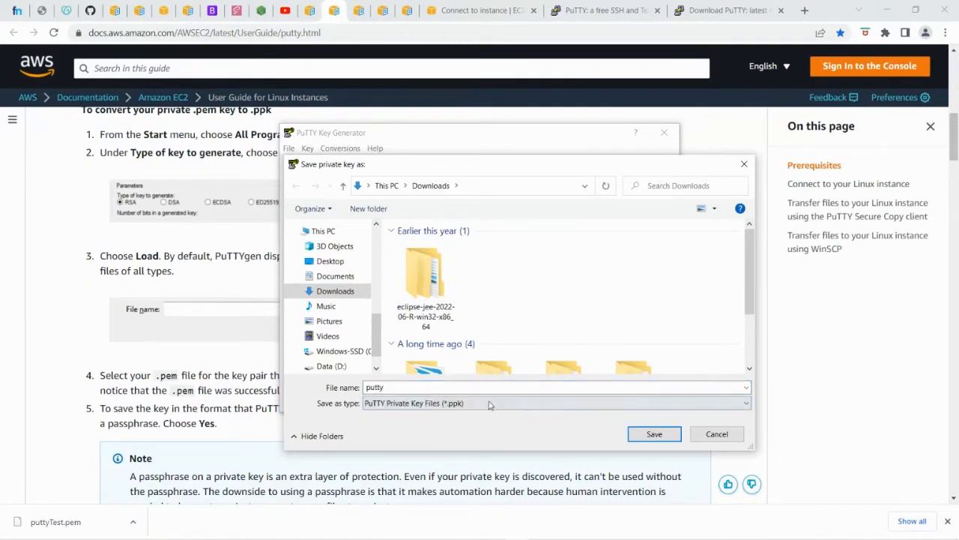
{"action": "left_click", "coordinate": [655, 440]}
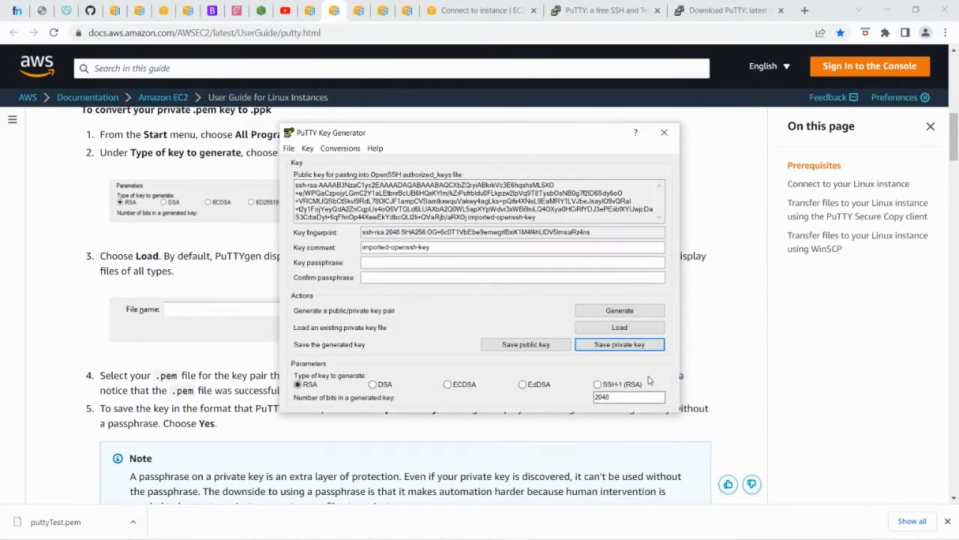
{"action": "left_click", "coordinate": [664, 132]}
- Review the AWS guide's instructions for connecting to a Linux instance and open the PuTTY configuration alongside them
{"action": "scroll", "coordinate": [334, 405], "scroll_direction": "down", "scroll_amount": 5}
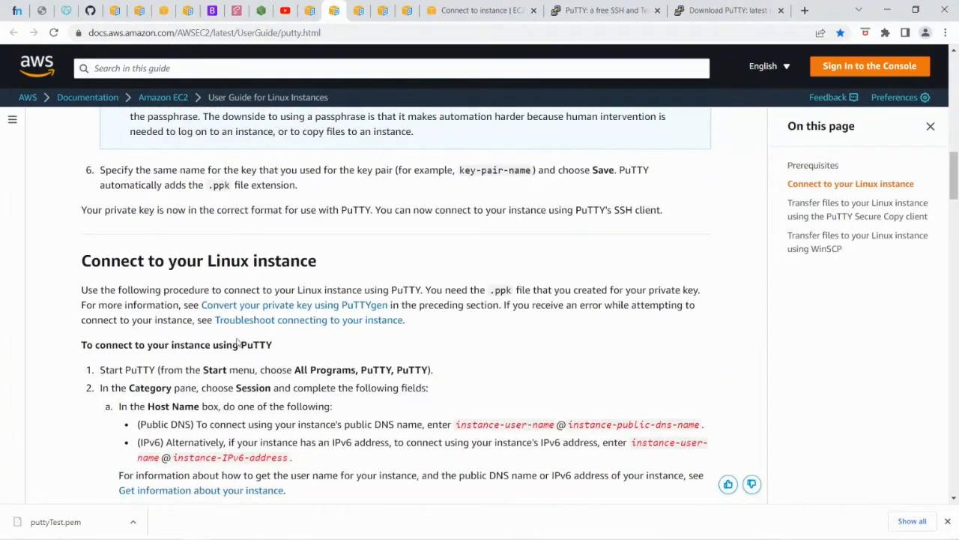
{"action": "scroll", "coordinate": [325, 400], "scroll_direction": "down", "scroll_amount": 2}
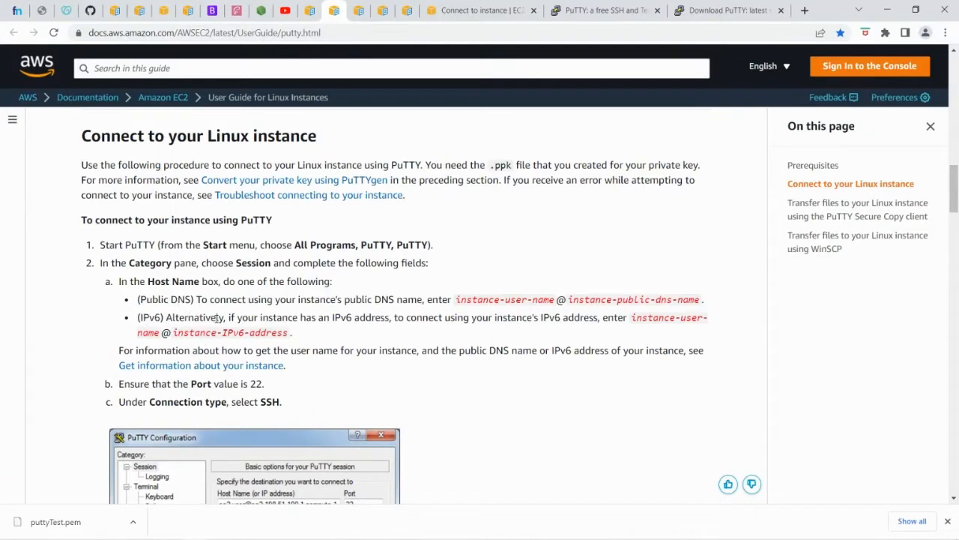
{"action": "mouse_move", "coordinate": [493, 534]}
{"action": "left_click", "coordinate": [493, 530]}
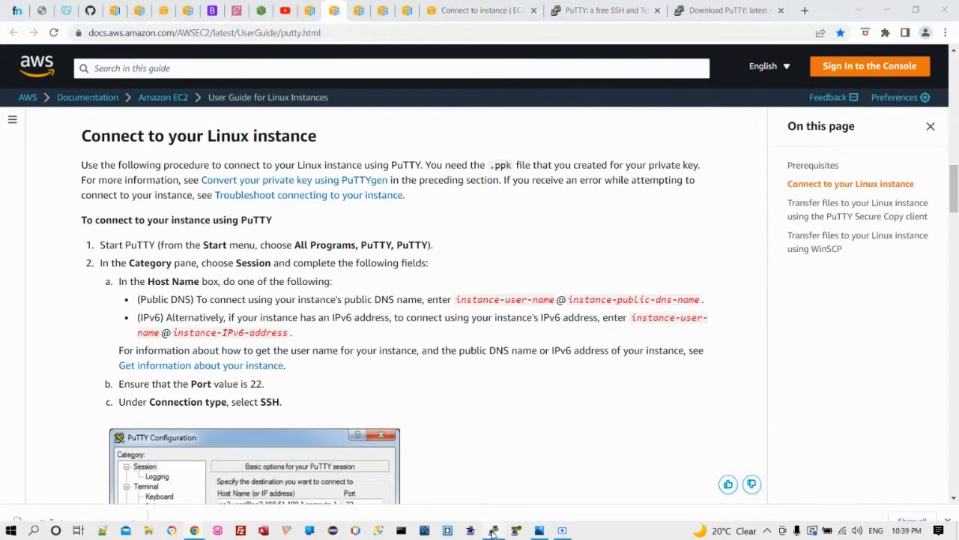
{"action": "left_click", "coordinate": [364, 171]}
{"action": "left_click_drag", "start_coordinate": [466, 145], "coordinate": [209, 165]}
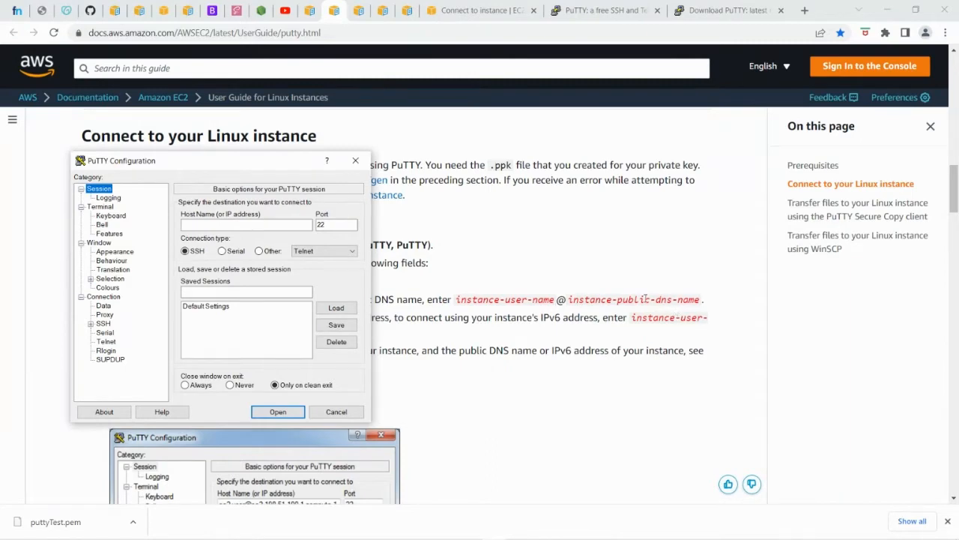
{"action": "left_click_drag", "start_coordinate": [269, 164], "coordinate": [496, 193]}
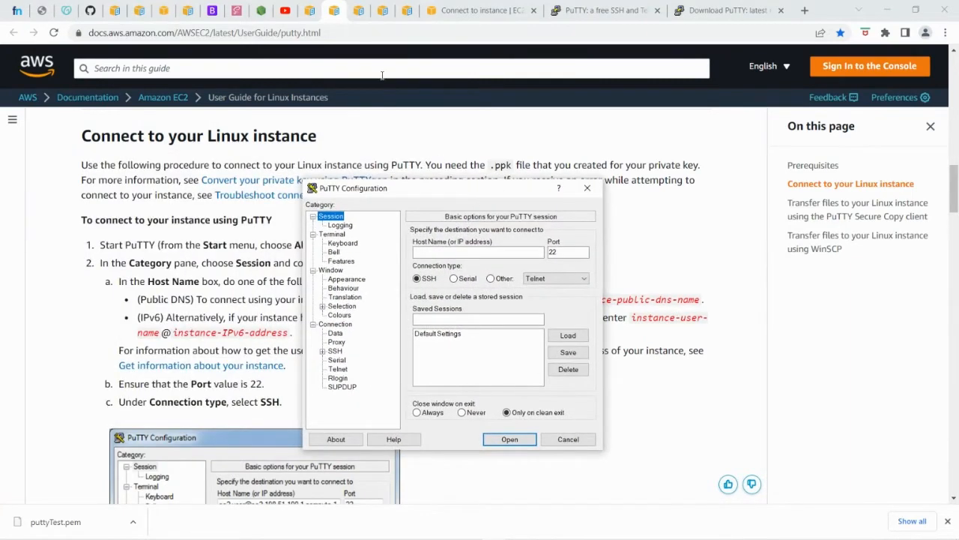
{"action": "left_click", "coordinate": [489, 15]}
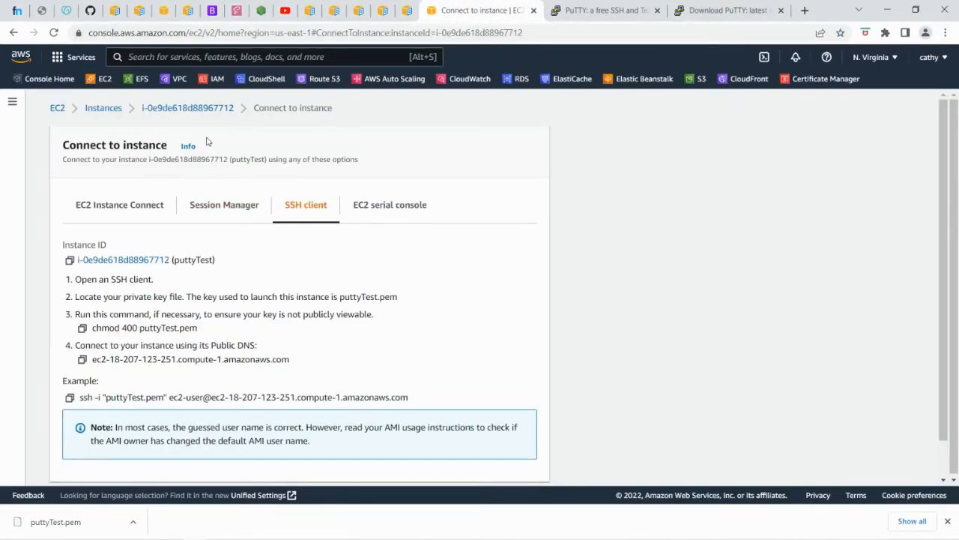
{"action": "left_click", "coordinate": [198, 110]}
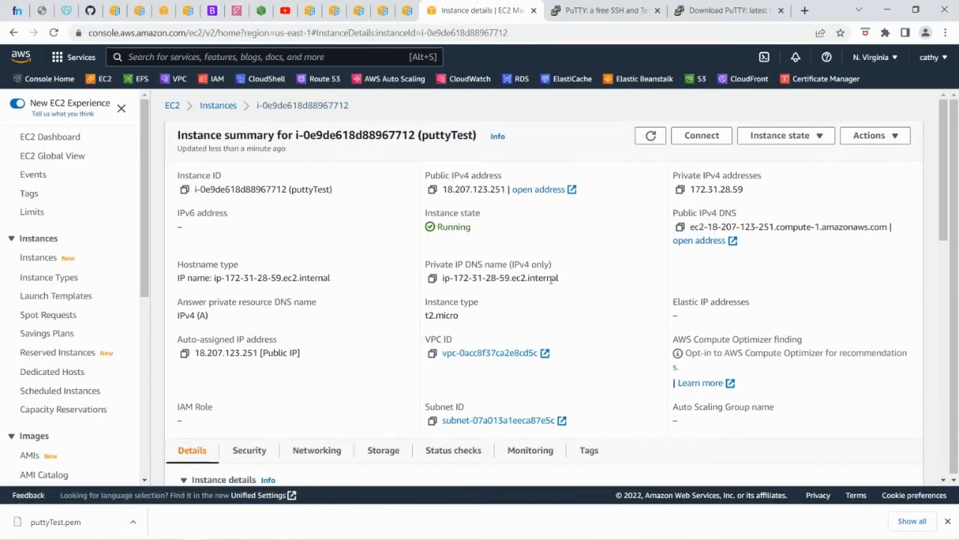
{"action": "left_click", "coordinate": [680, 227]}
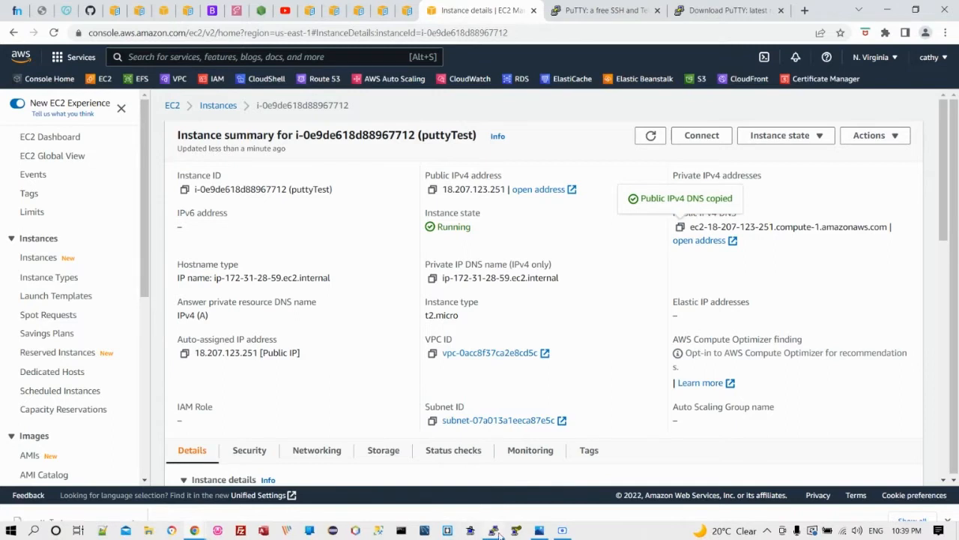
{"action": "left_click", "coordinate": [493, 531]}
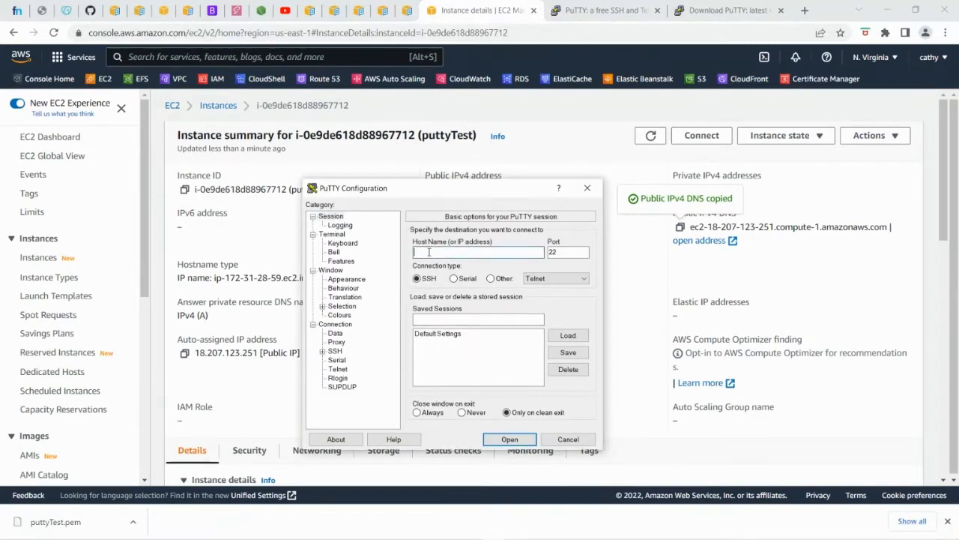
{"action": "type", "text": "ec2-user@"}
{"action": "key", "text": "ctrl+v"}
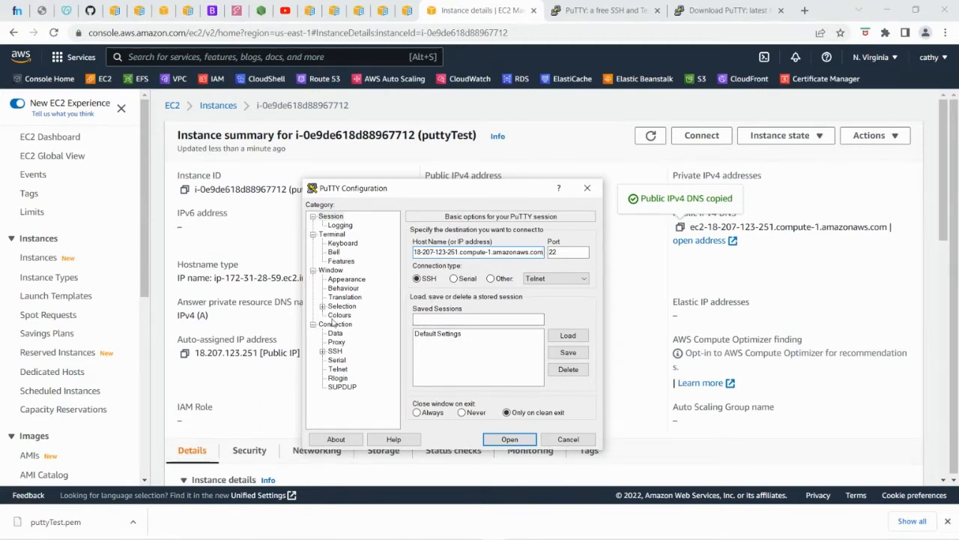
- Set putty.ppk from Downloads as the private key file for SSH authentication
{"action": "left_click", "coordinate": [323, 352]}
{"action": "left_click", "coordinate": [344, 380]}
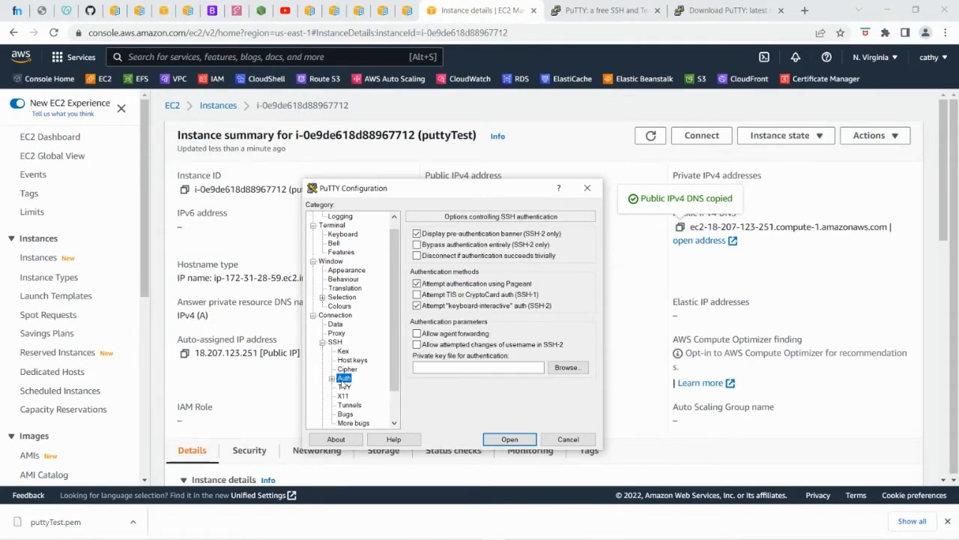
{"action": "left_click", "coordinate": [568, 369]}
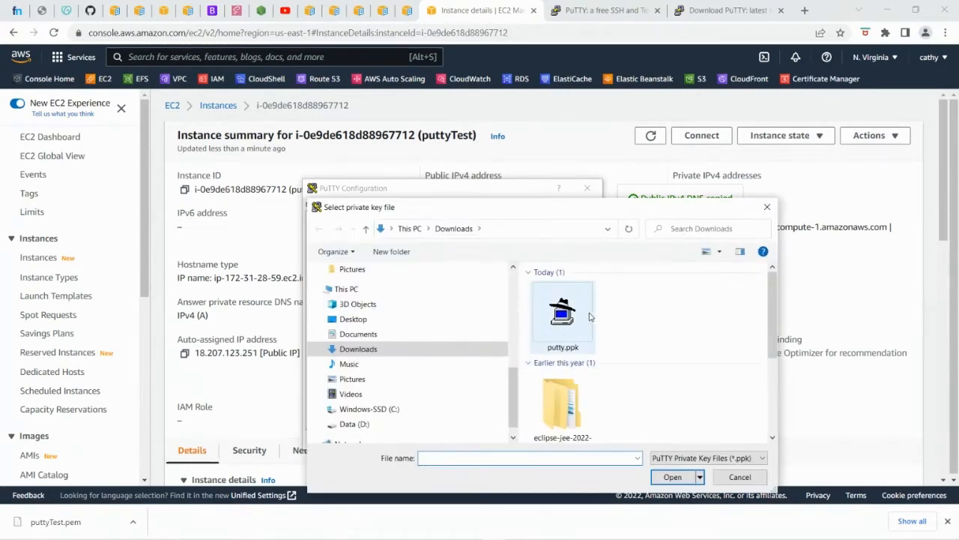
{"action": "left_click", "coordinate": [564, 316]}
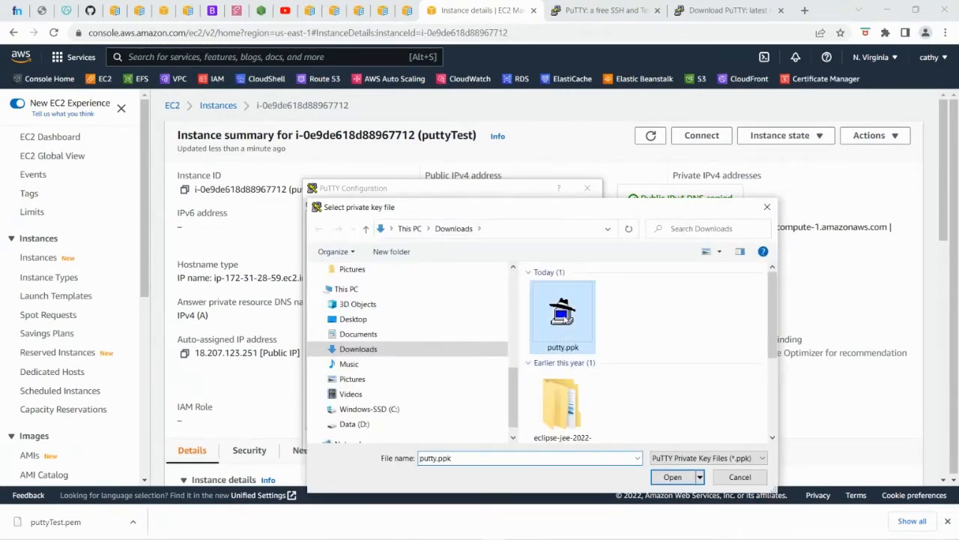
{"action": "left_click", "coordinate": [673, 477]}
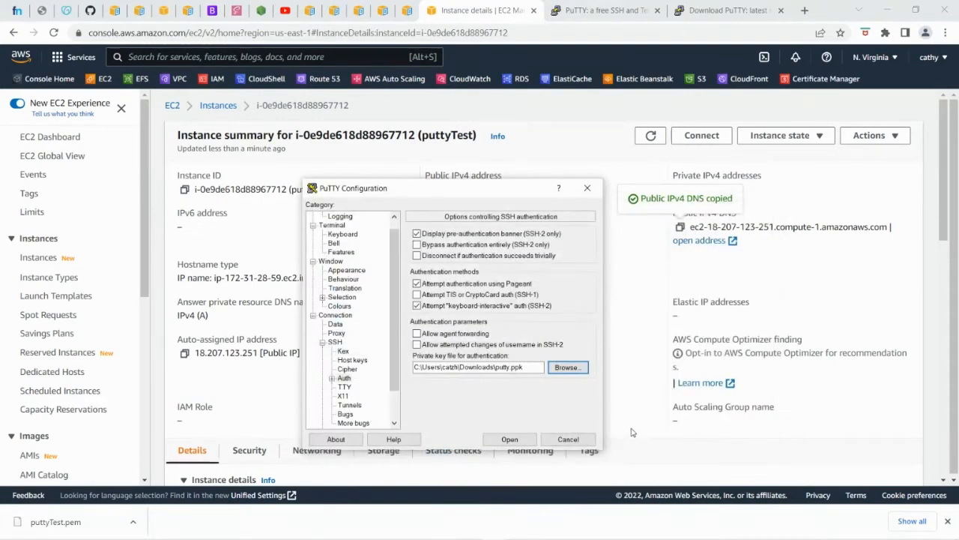
- Save the connection settings as a PuTTY session named putty
{"action": "scroll", "coordinate": [358, 326], "scroll_direction": "up", "scroll_amount": 1}
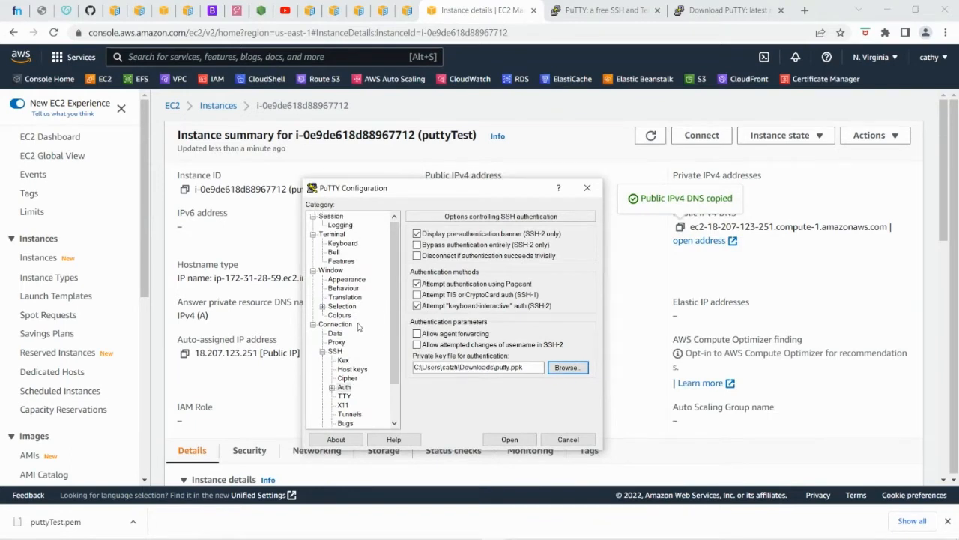
{"action": "left_click", "coordinate": [332, 216]}
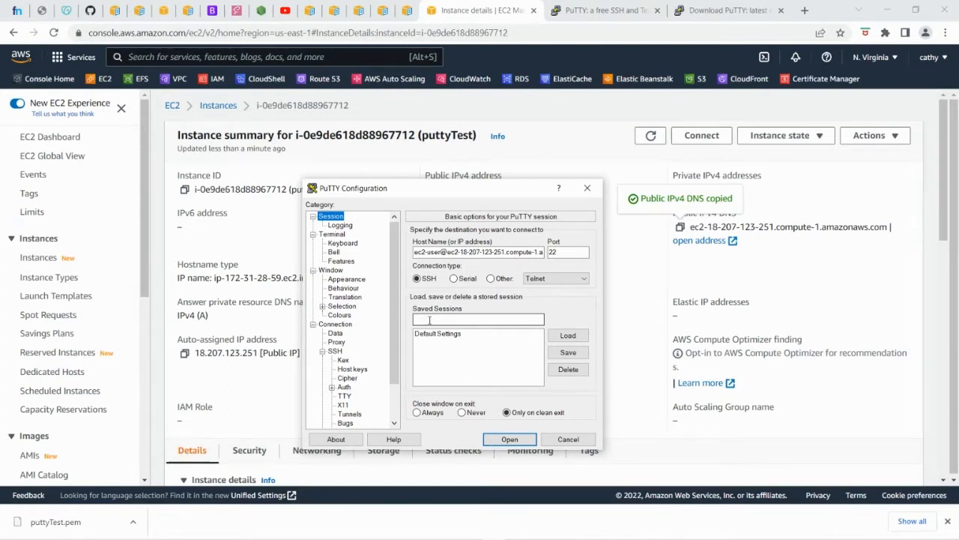
{"action": "left_click", "coordinate": [432, 318]}
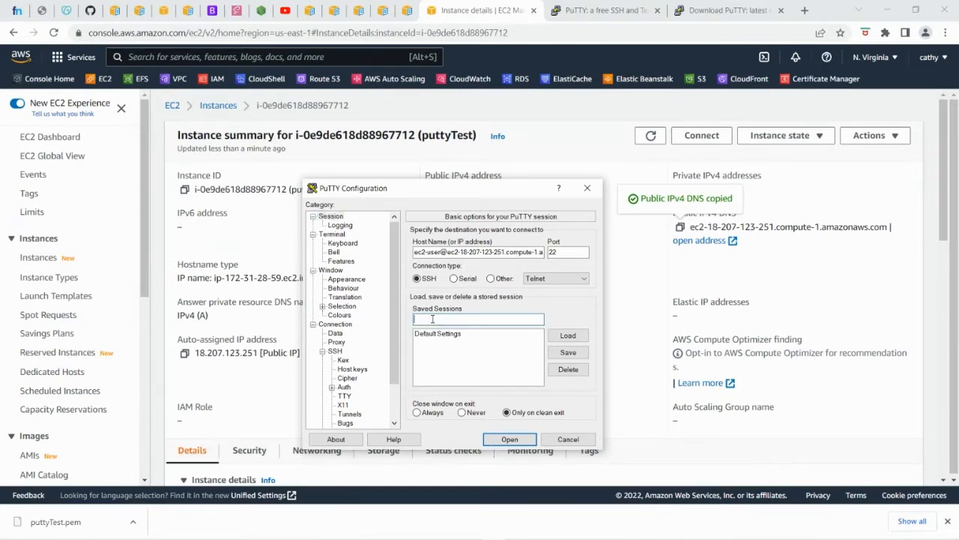
{"action": "type", "text": "putty"}
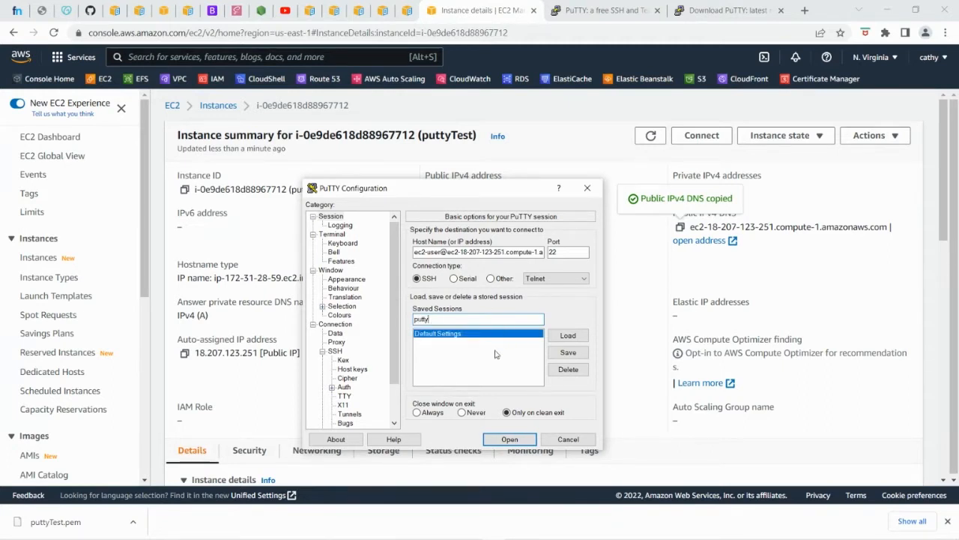
{"action": "left_click", "coordinate": [568, 357]}
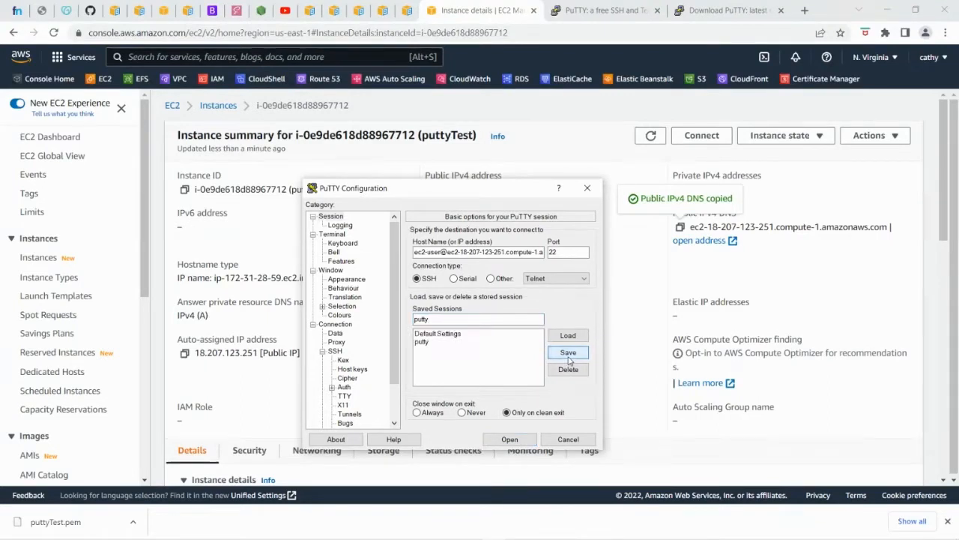
- Open the SSH connection to the instance and accept the server's host key
{"action": "left_click", "coordinate": [510, 440]}
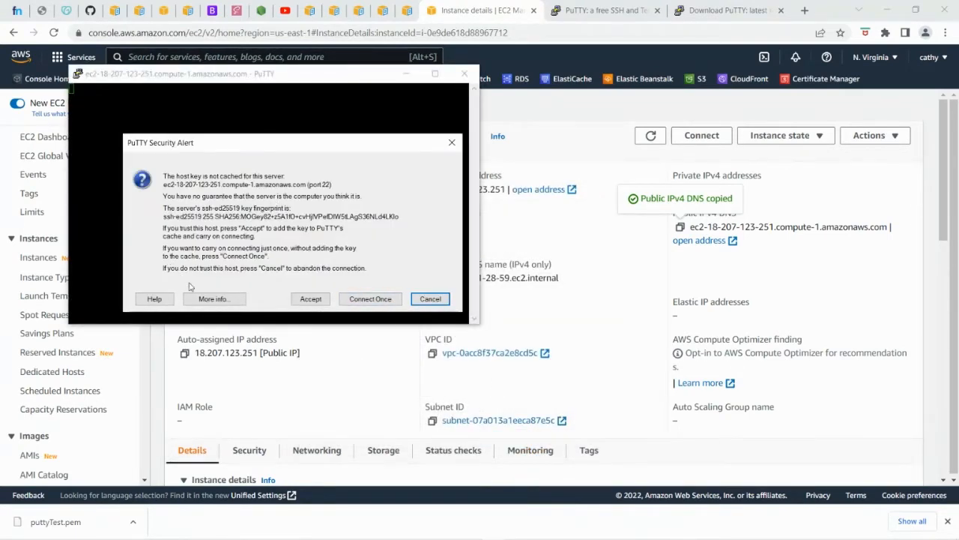
{"action": "left_click", "coordinate": [311, 299]}
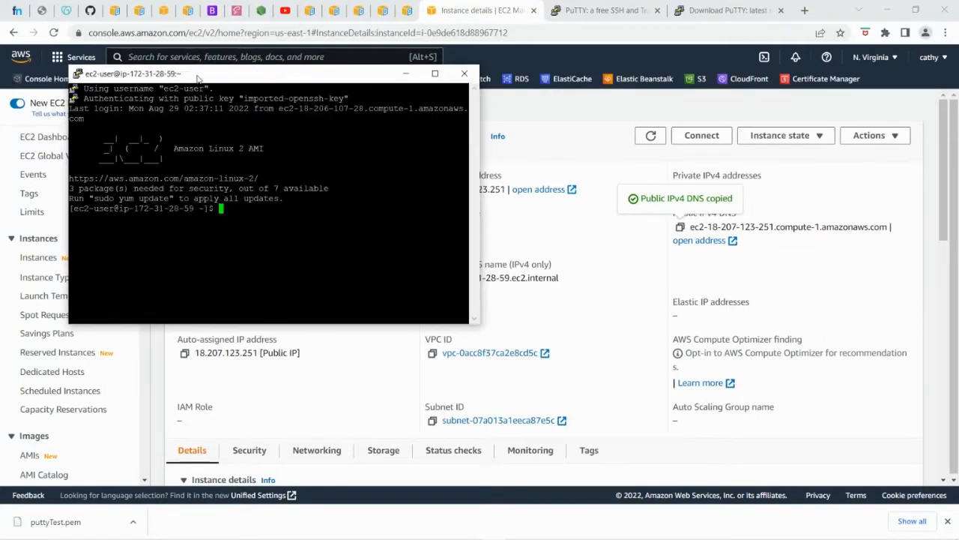
- Compare the IP address in the terminal prompt with the instance's private IP DNS name in the EC2 console
{"action": "left_click_drag", "start_coordinate": [199, 76], "coordinate": [213, 124]}
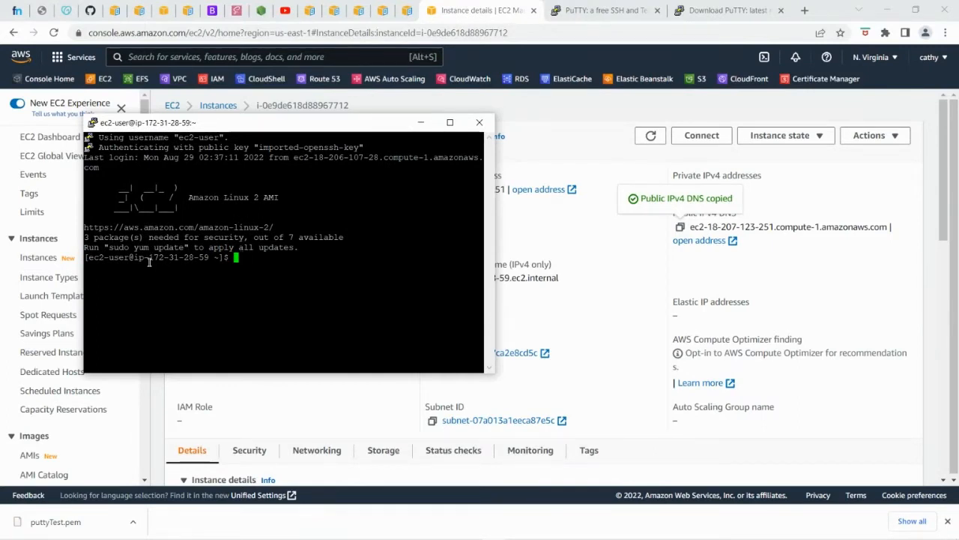
{"action": "left_click_drag", "start_coordinate": [149, 257], "coordinate": [206, 259]}
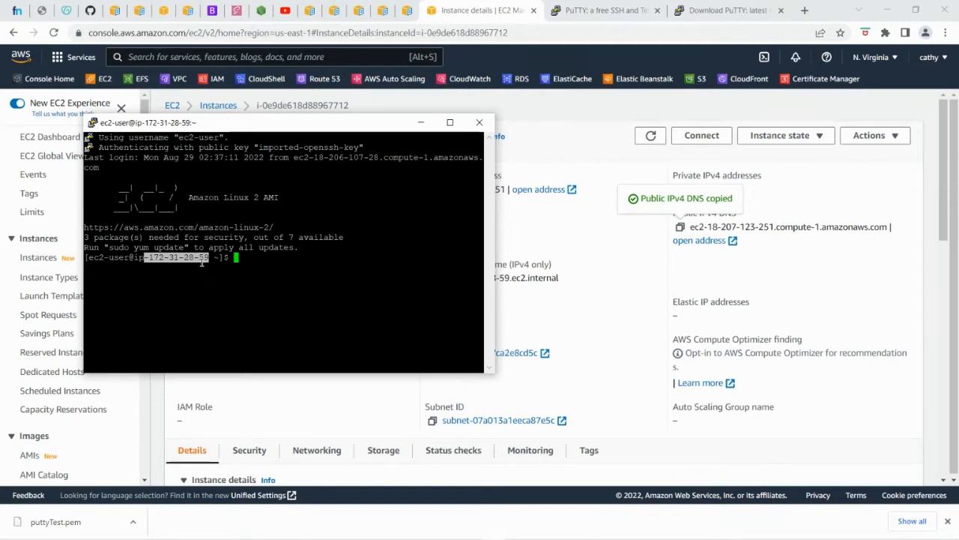
{"action": "left_click_drag", "start_coordinate": [362, 125], "coordinate": [279, 126]}
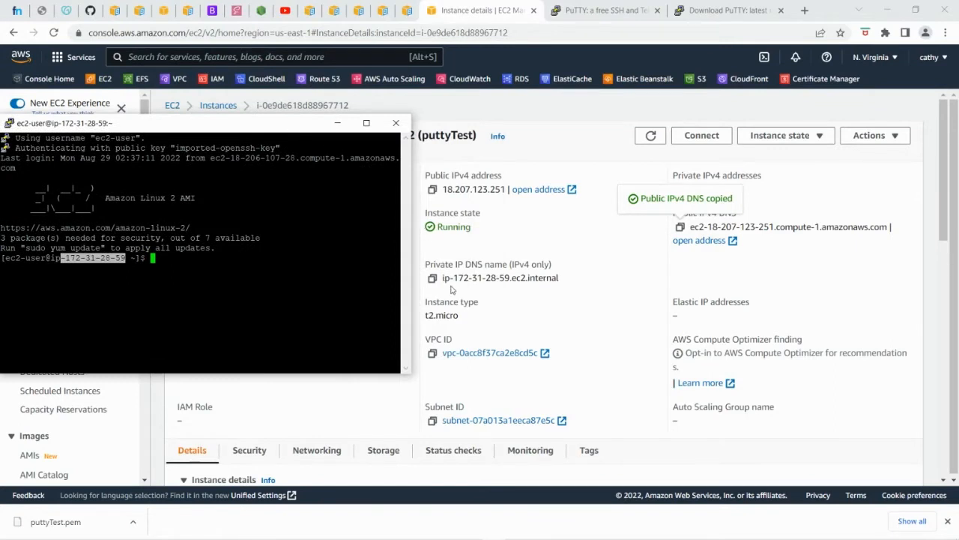
- Run sudo yum update in the instance's PuTTY terminal and approve the package transaction with y
{"action": "left_click_drag", "start_coordinate": [202, 126], "coordinate": [399, 189]}
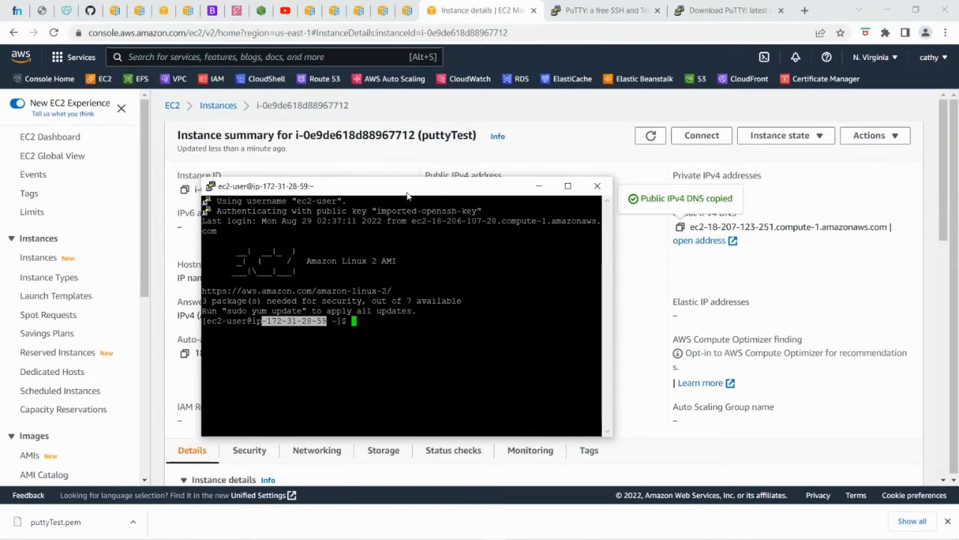
{"action": "left_click", "coordinate": [355, 322]}
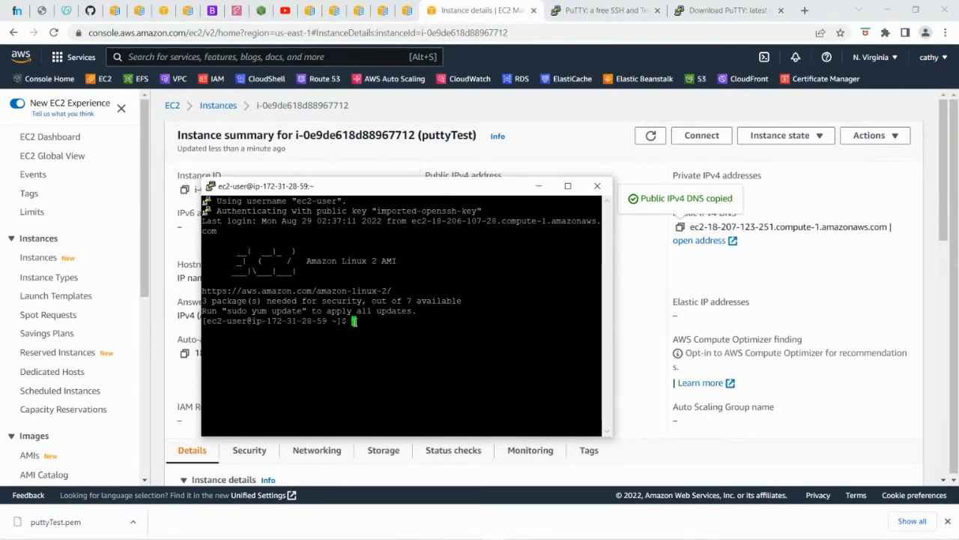
{"action": "type", "text": "sudo "}
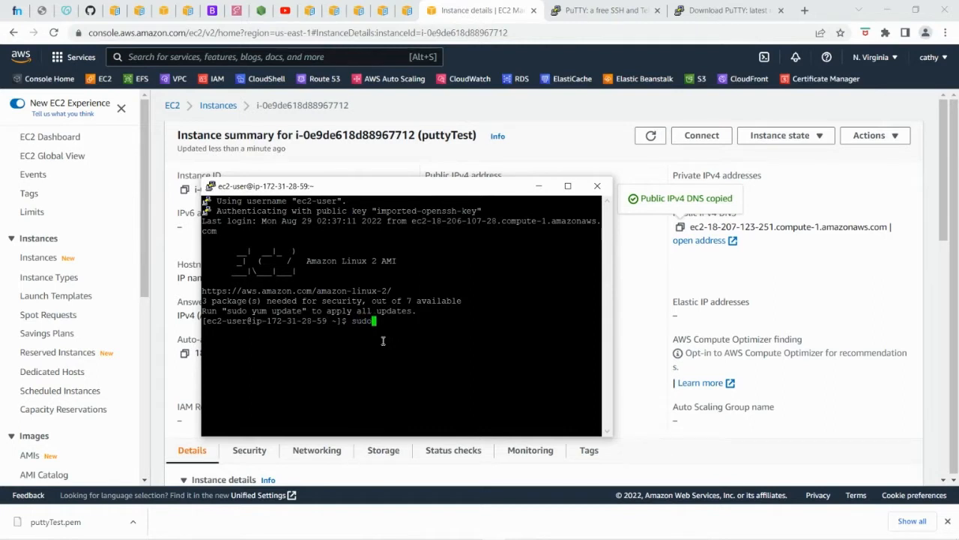
{"action": "type", "text": "yum update"}
{"action": "key", "text": "Return"}
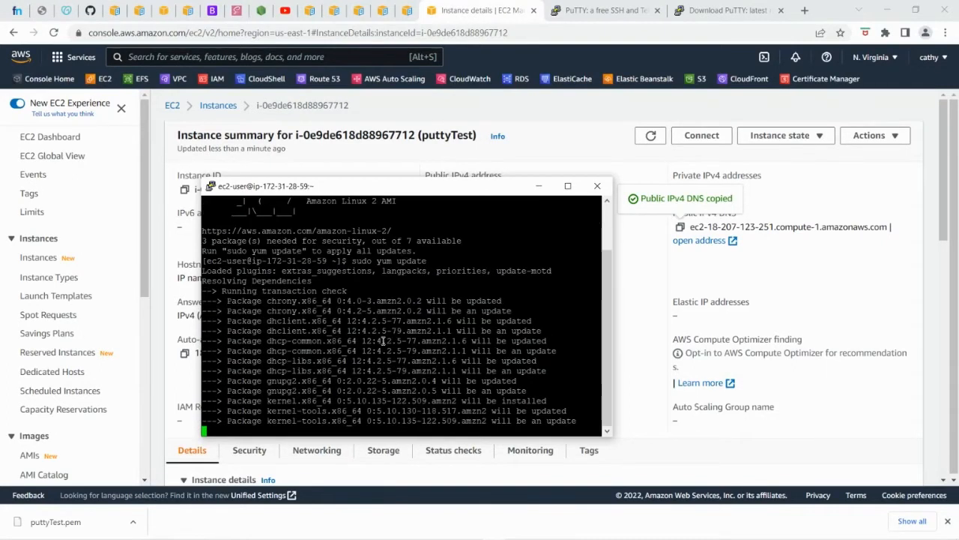
{"action": "type", "text": "y"}
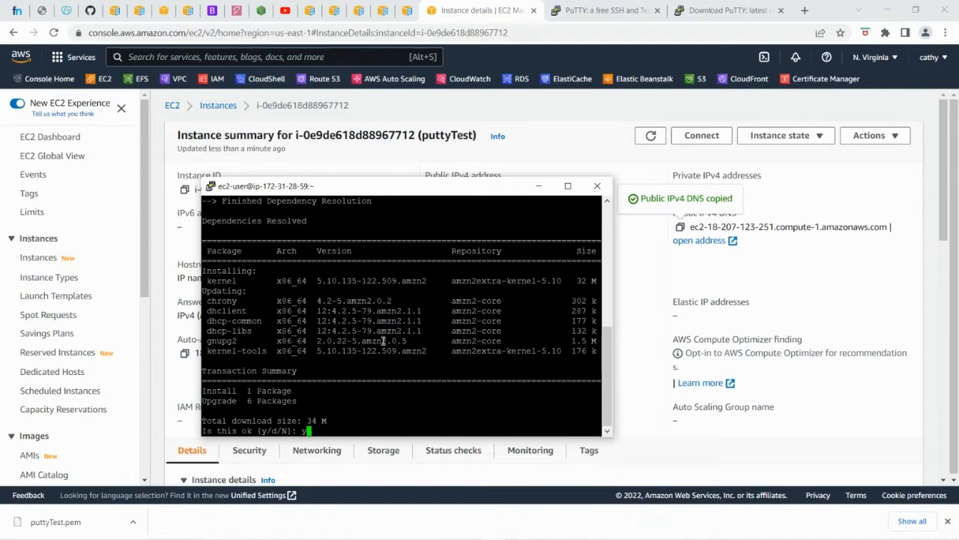
{"action": "key", "text": "Return"}
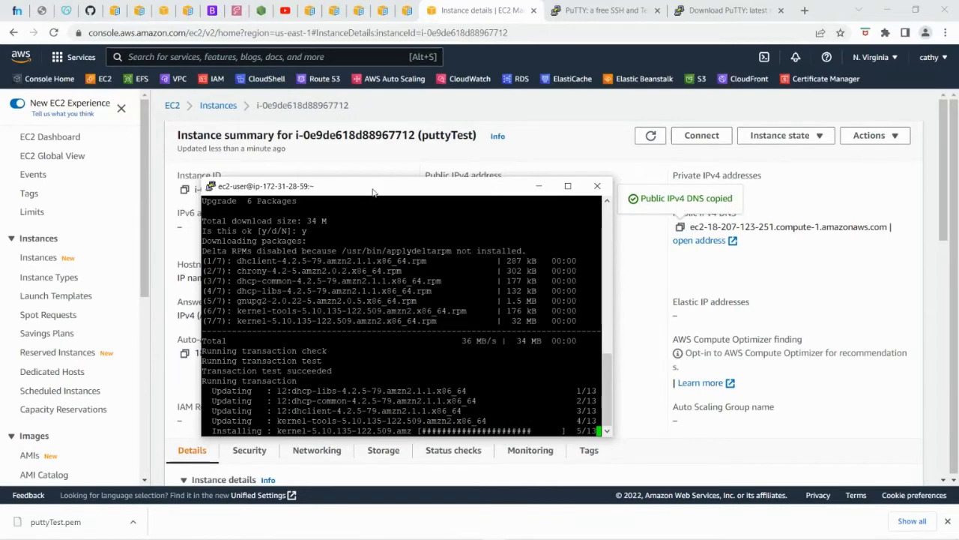
- Consult the AWS WordPress reference architecture and start a new VPC in the AWS console with the name tag wordpress
{"action": "left_click", "coordinate": [335, 13]}
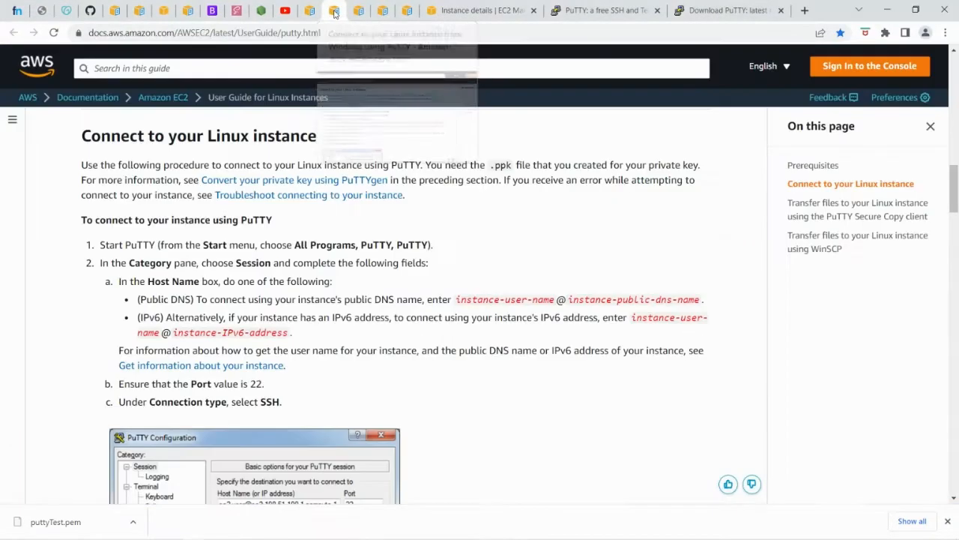
{"action": "left_click", "coordinate": [310, 12]}
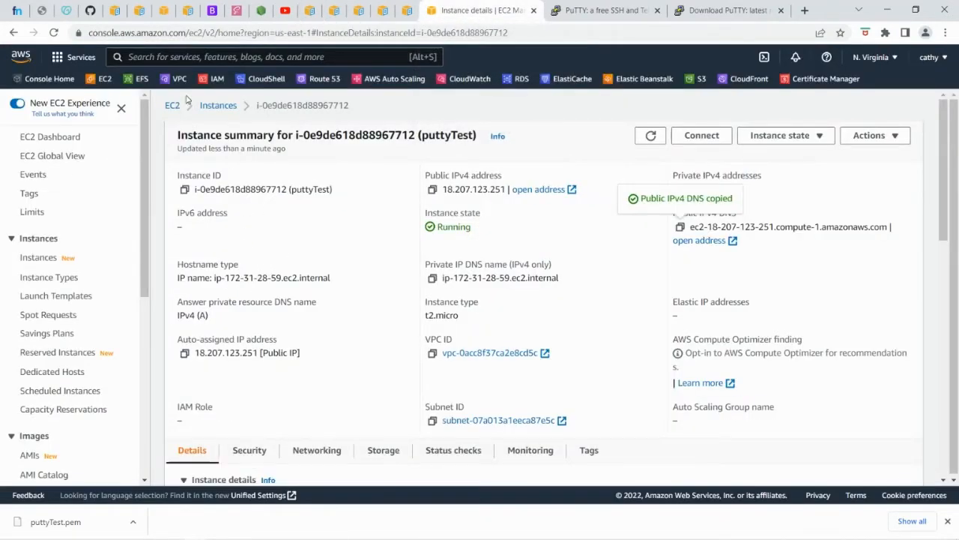
{"action": "left_click", "coordinate": [175, 80]}
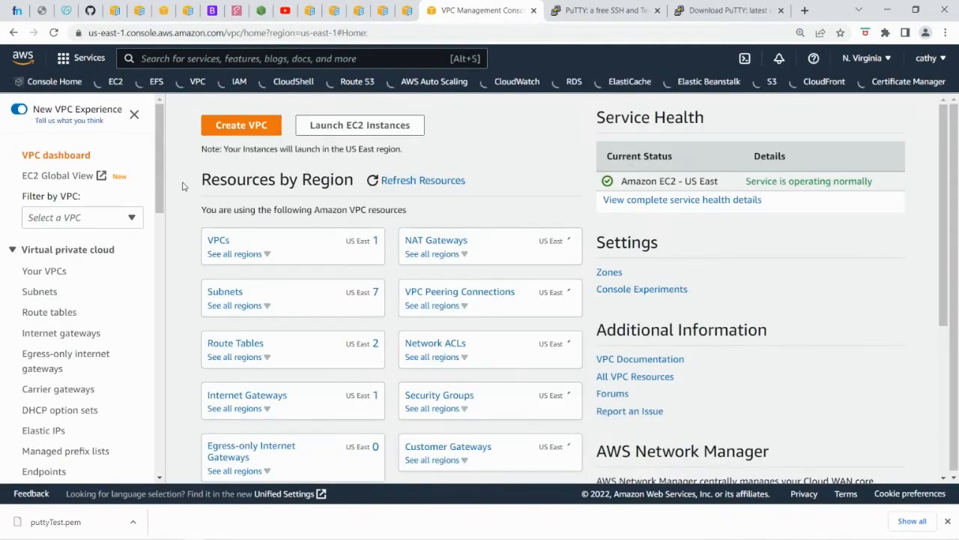
{"action": "left_click", "coordinate": [218, 242]}
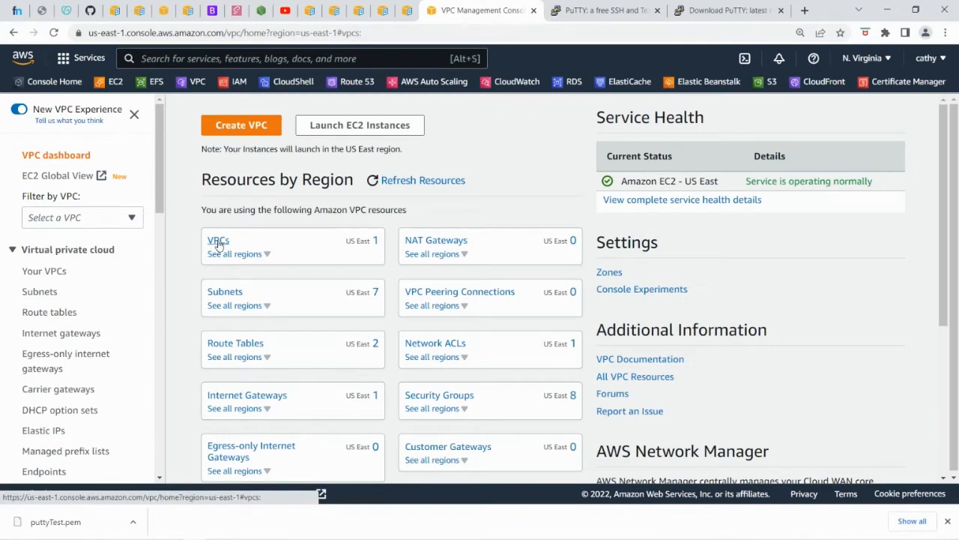
{"action": "left_click", "coordinate": [315, 139]}
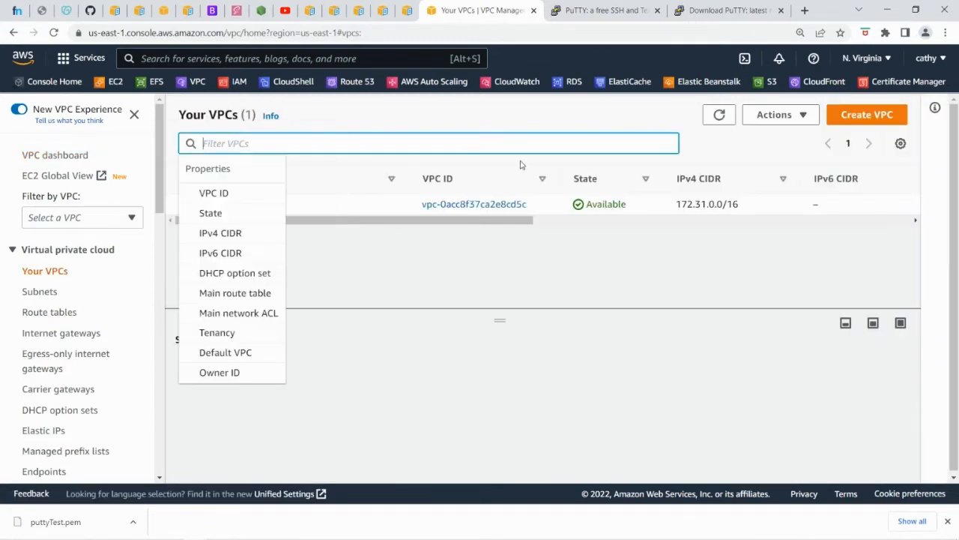
{"action": "left_click", "coordinate": [868, 117]}
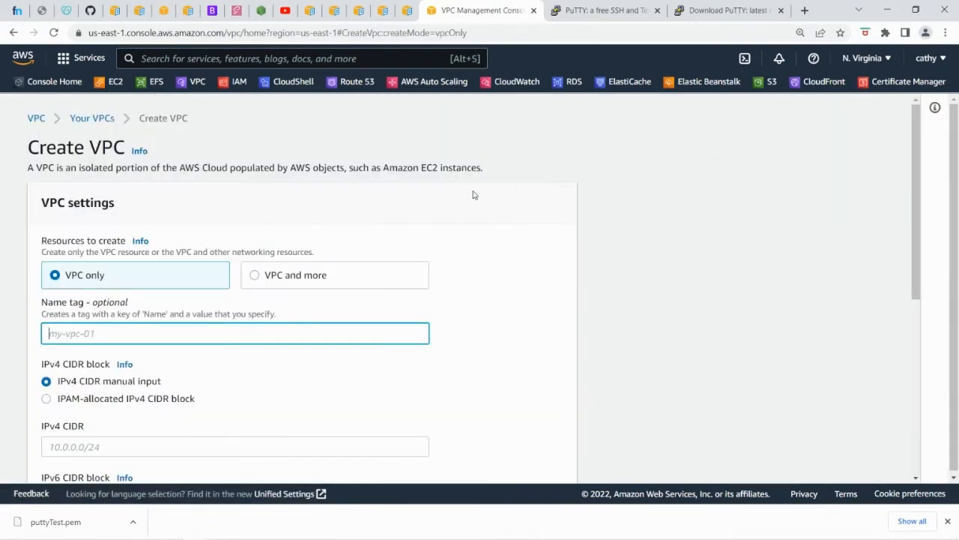
{"action": "left_click", "coordinate": [84, 332]}
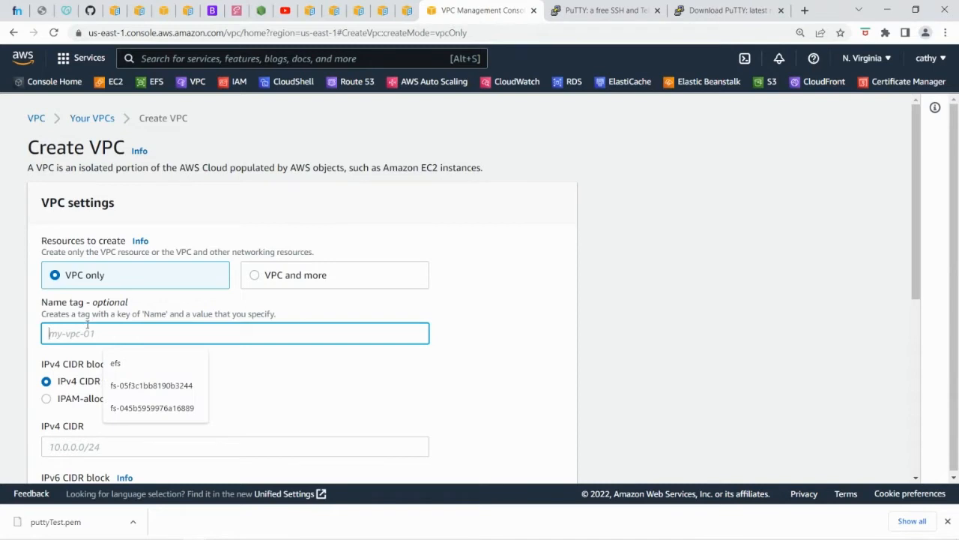
{"action": "type", "text": "wordpress"}
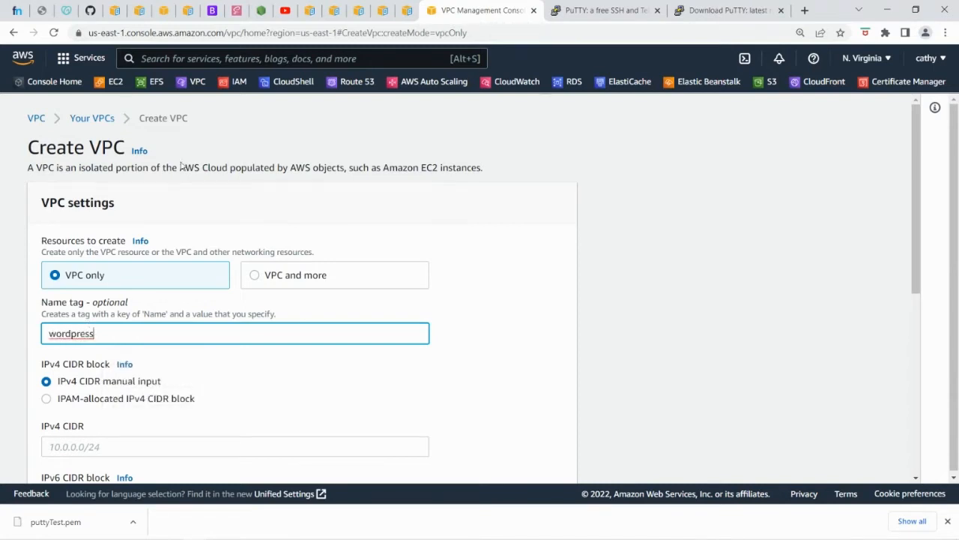
- Check the VPC in the WordPress architecture diagram and set the new VPC's IPv4 CIDR to 10.0.0.0/16
{"action": "left_click", "coordinate": [310, 11]}
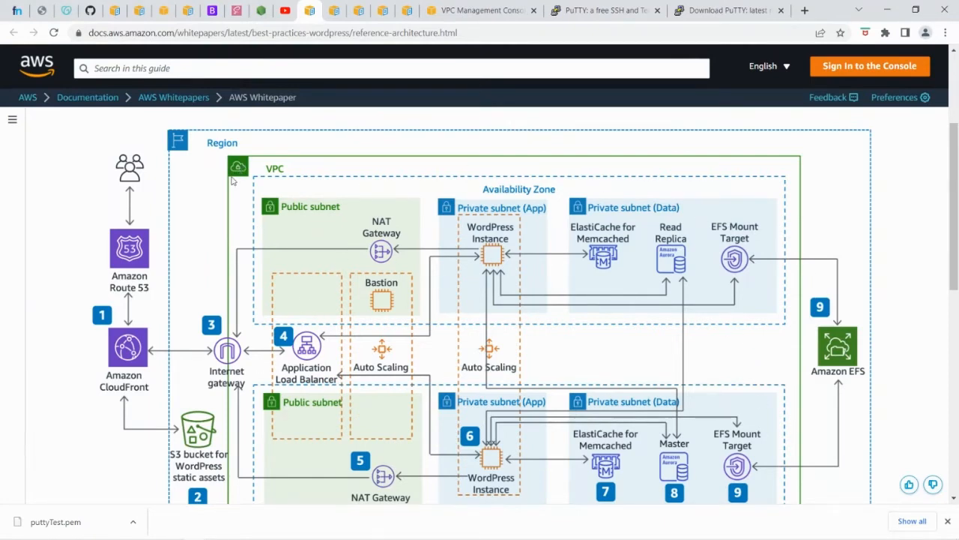
{"action": "left_click", "coordinate": [467, 12]}
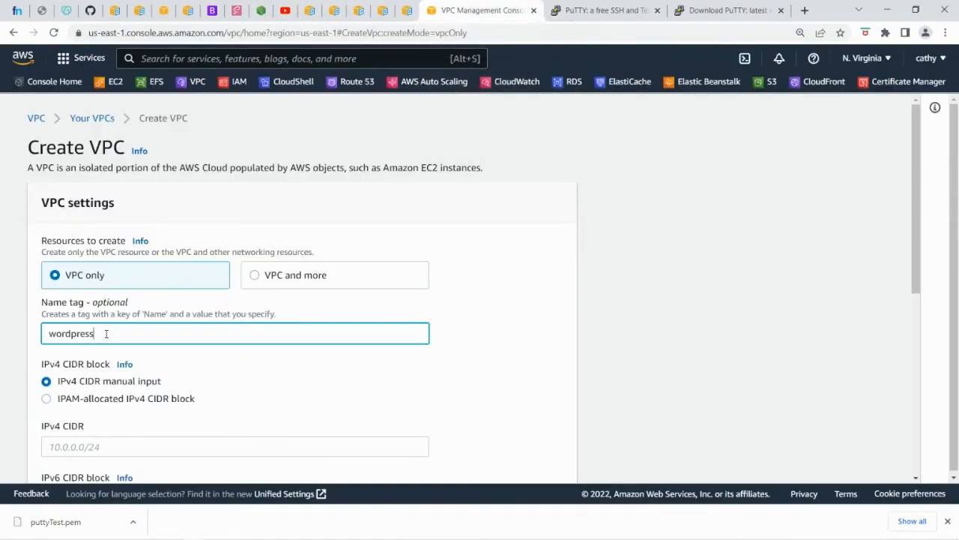
{"action": "scroll", "coordinate": [106, 334], "scroll_direction": "down", "scroll_amount": 2}
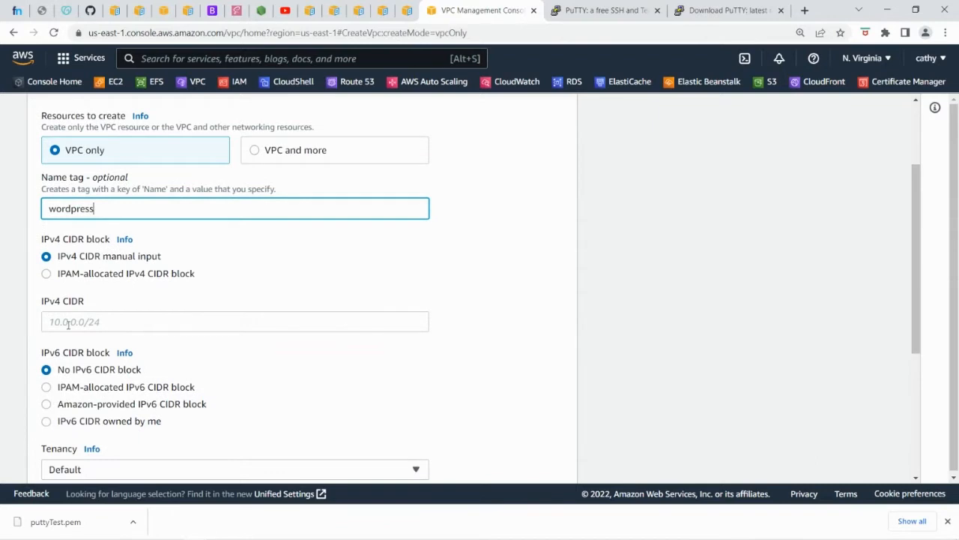
{"action": "left_click", "coordinate": [59, 322]}
{"action": "type", "text": "10.0.0.0/16"}
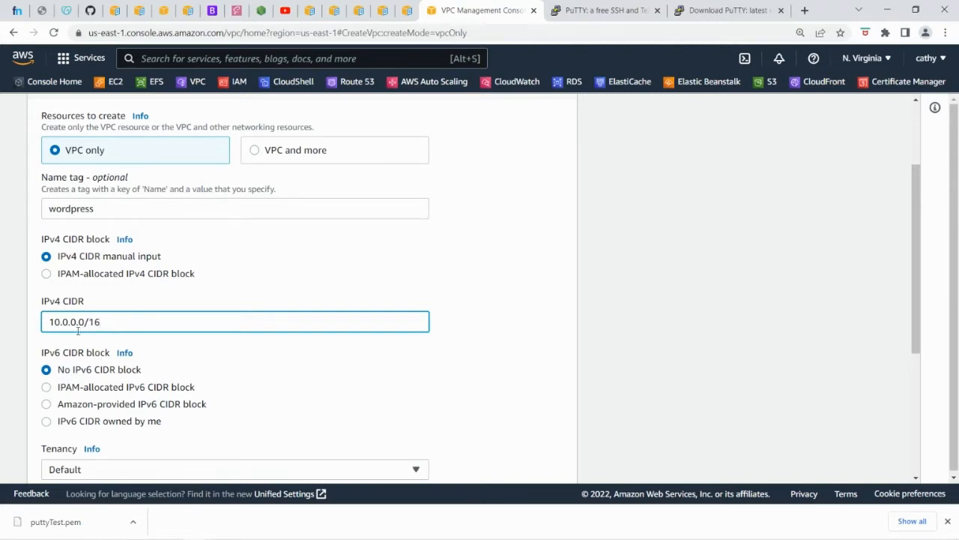
{"action": "left_click_drag", "start_coordinate": [68, 321], "coordinate": [52, 321]}
- Copy the IPv4 CIDR value 10.0.0.0/16 and create the wordpress VPC with default tenancy and no IPv6 CIDR block
{"action": "scroll", "coordinate": [133, 351], "scroll_direction": "down", "scroll_amount": 5}
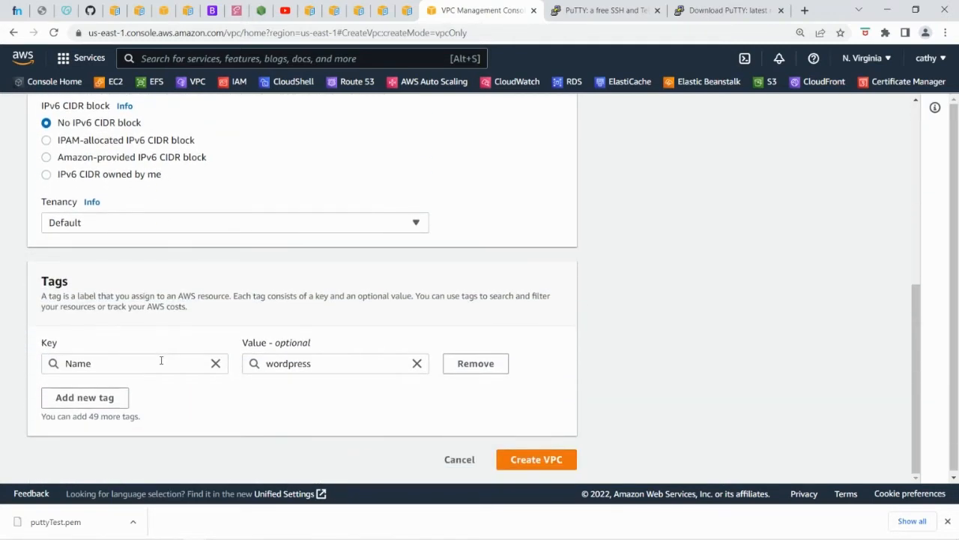
{"action": "scroll", "coordinate": [161, 360], "scroll_direction": "up", "scroll_amount": 3}
{"action": "left_click_drag", "start_coordinate": [111, 263], "coordinate": [25, 260]}
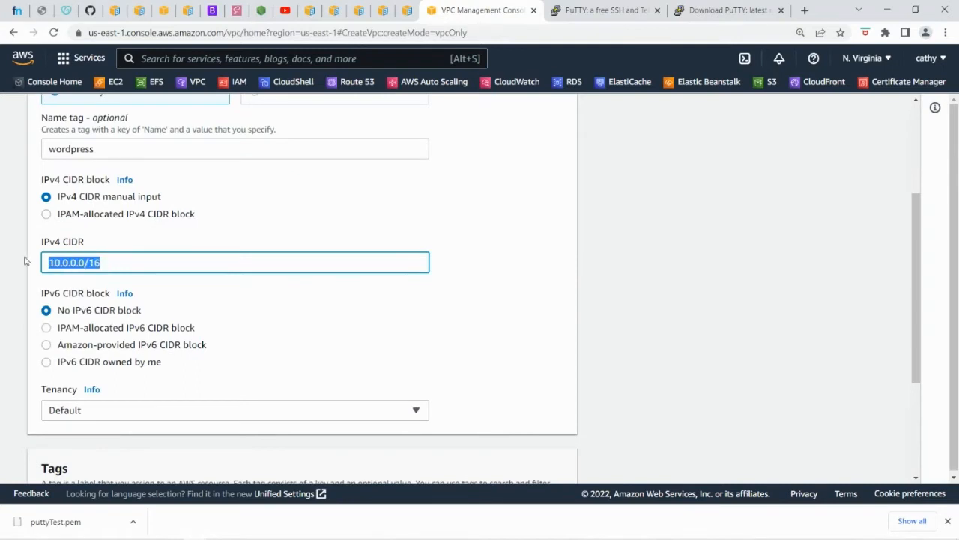
{"action": "right_click", "coordinate": [73, 262]}
{"action": "left_click", "coordinate": [100, 309]}
{"action": "scroll", "coordinate": [394, 350], "scroll_direction": "down", "scroll_amount": 1}
{"action": "scroll", "coordinate": [431, 375], "scroll_direction": "down", "scroll_amount": 2}
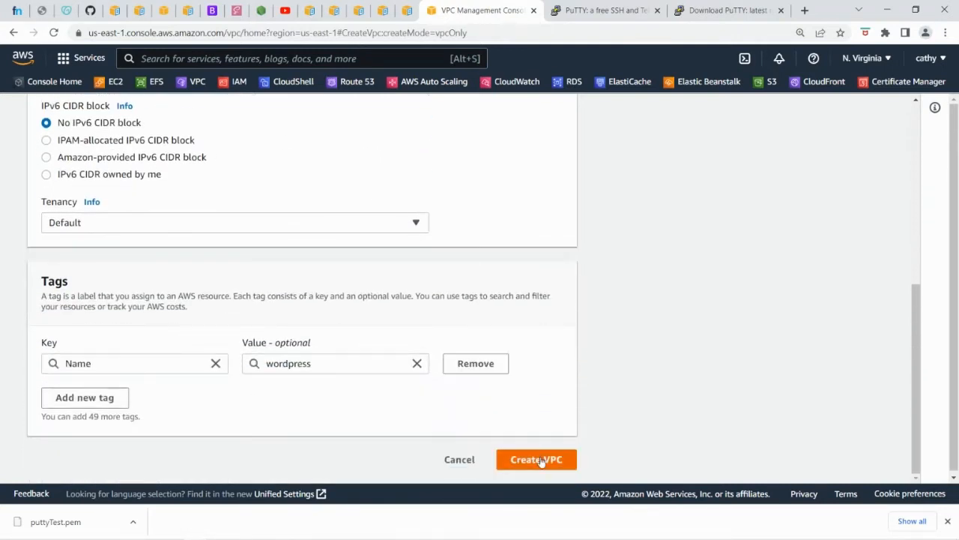
{"action": "left_click", "coordinate": [540, 458]}
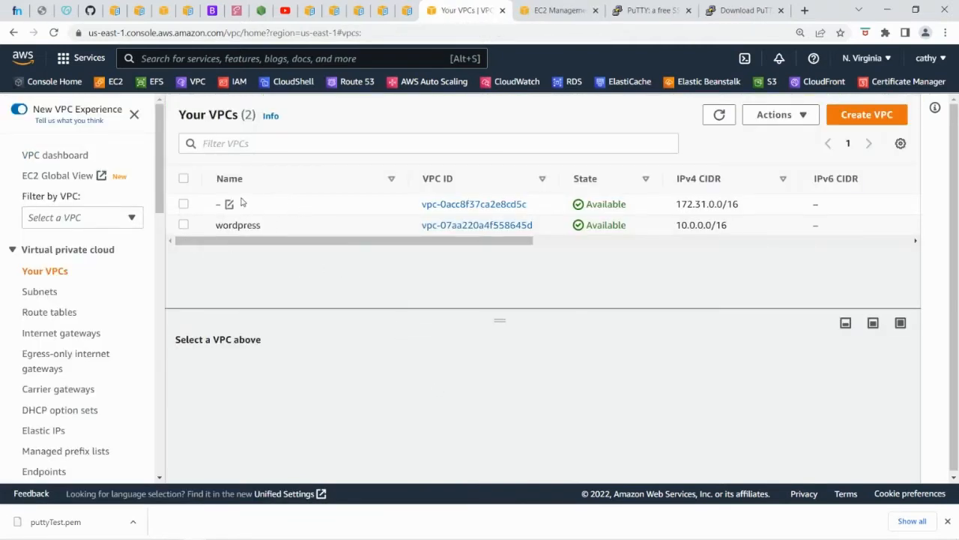
- Start a new subnet in the wordpress VPC and copy the VPC's associated IPv4 CIDR
{"action": "left_click", "coordinate": [45, 296]}
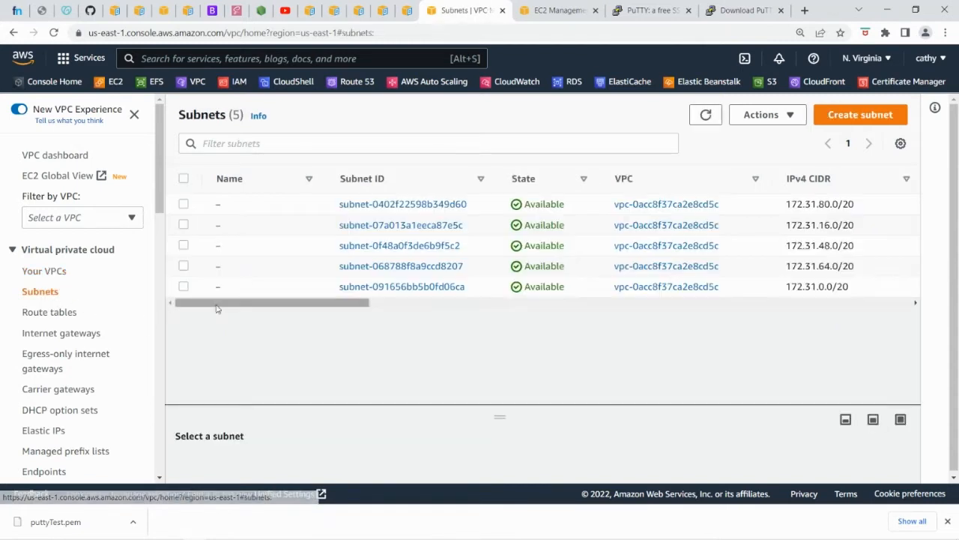
{"action": "left_click", "coordinate": [860, 114]}
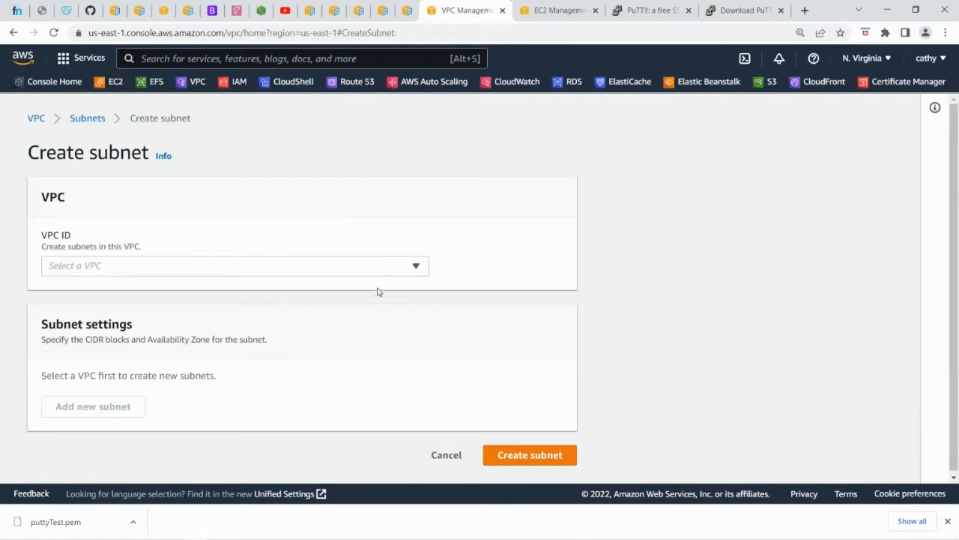
{"action": "left_click", "coordinate": [417, 268]}
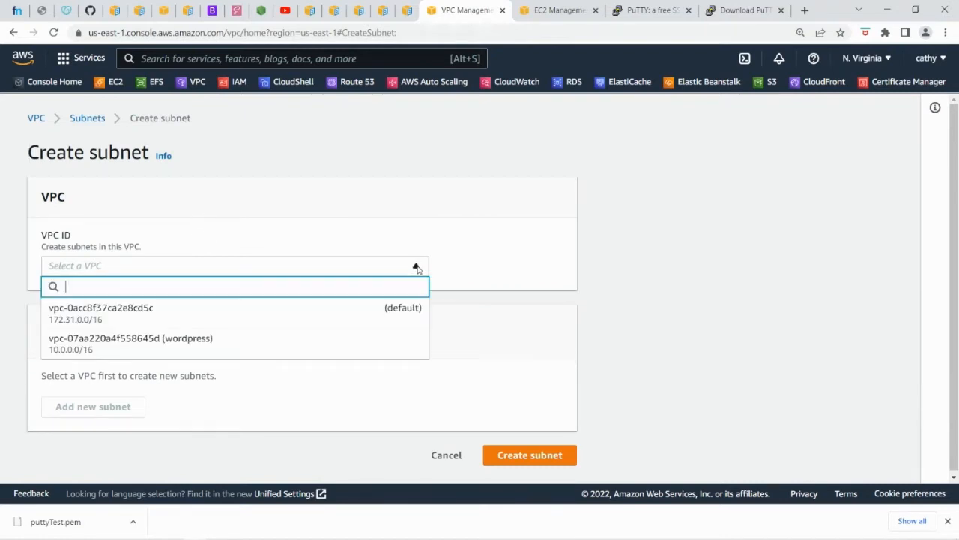
{"action": "left_click", "coordinate": [186, 347]}
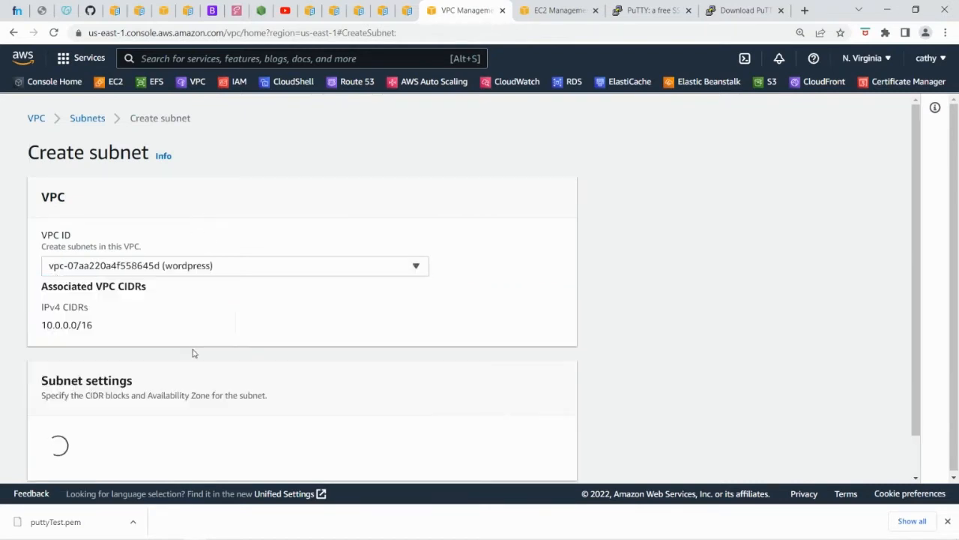
{"action": "scroll", "coordinate": [245, 364], "scroll_direction": "down", "scroll_amount": 3}
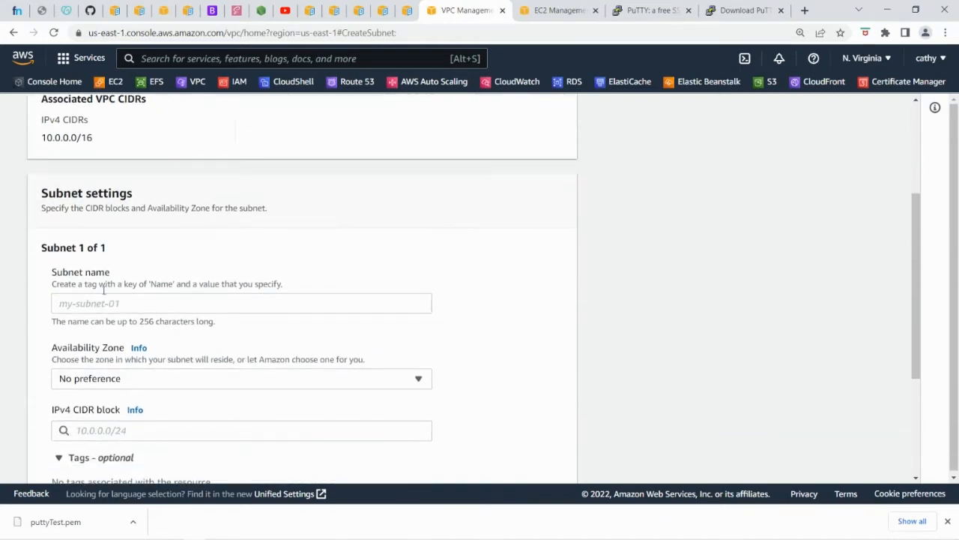
{"action": "left_click_drag", "start_coordinate": [94, 138], "coordinate": [42, 139]}
{"action": "key", "text": "ctrl+c"}
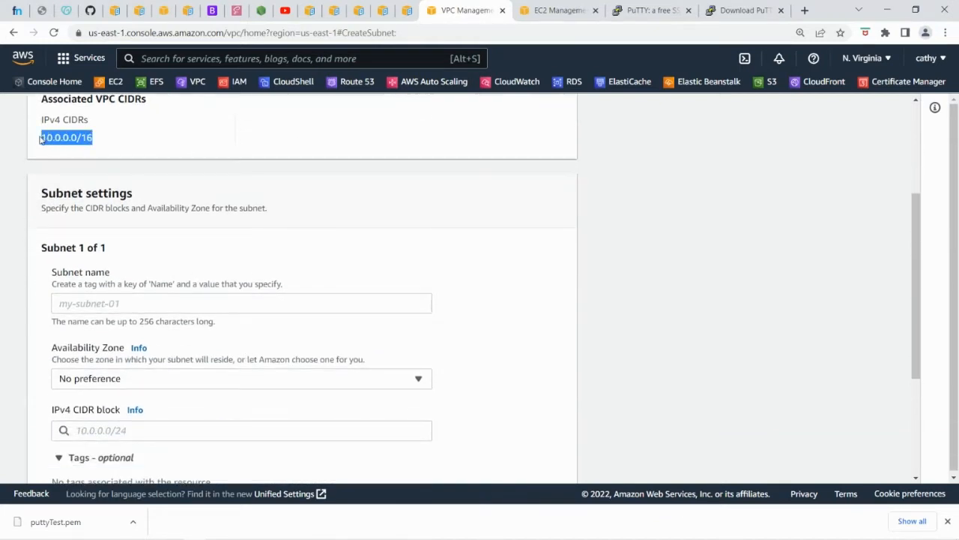
- Name the subnet public=1a and set its Availability Zone to us-east-1a
{"action": "left_click", "coordinate": [82, 303]}
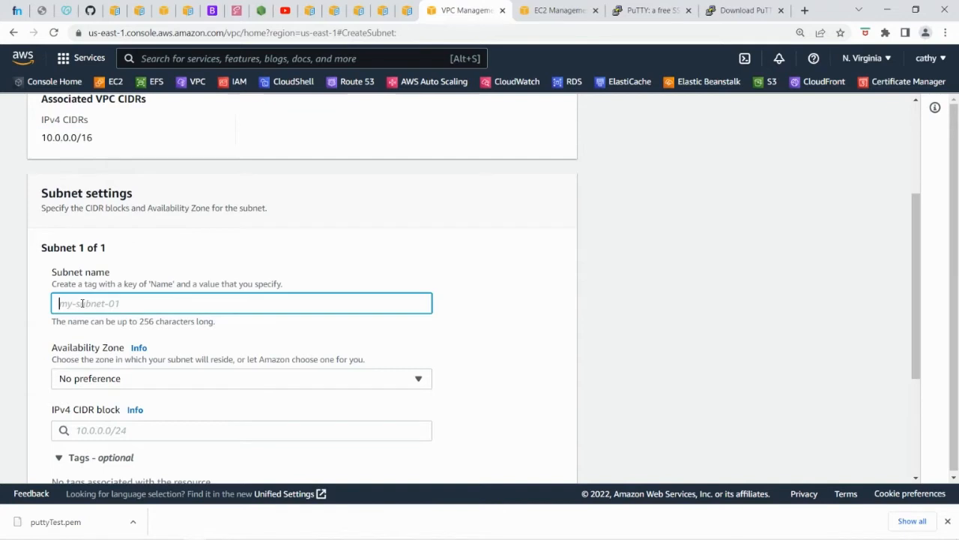
{"action": "type", "text": "public=1a"}
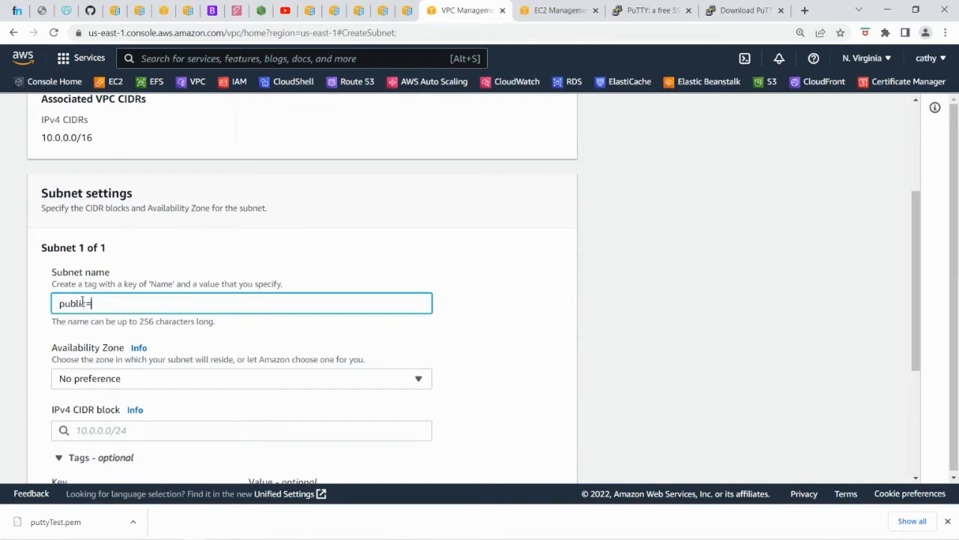
{"action": "left_click", "coordinate": [187, 381]}
{"action": "left_click", "coordinate": [199, 208]}
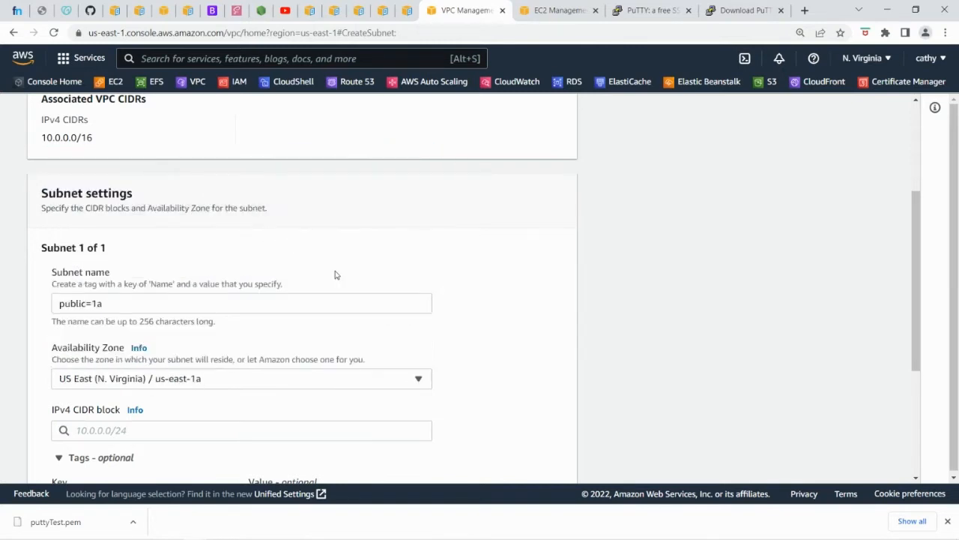
- Set the public=1a subnet's IPv4 CIDR block to 10.0.1.0/24
{"action": "scroll", "coordinate": [285, 246], "scroll_direction": "down", "scroll_amount": 3}
{"action": "left_click", "coordinate": [91, 305]}
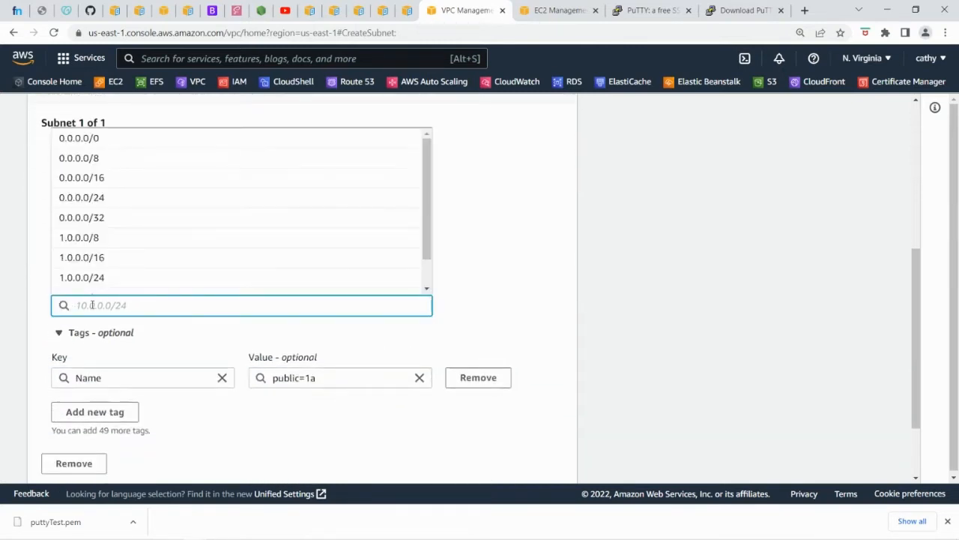
{"action": "type", "text": "10.0.0.0/16"}
{"action": "key", "text": "BackSpace"}
{"action": "type", "text": "1"}
{"action": "key", "text": "BackSpace"}
{"action": "key", "text": "BackSpace"}
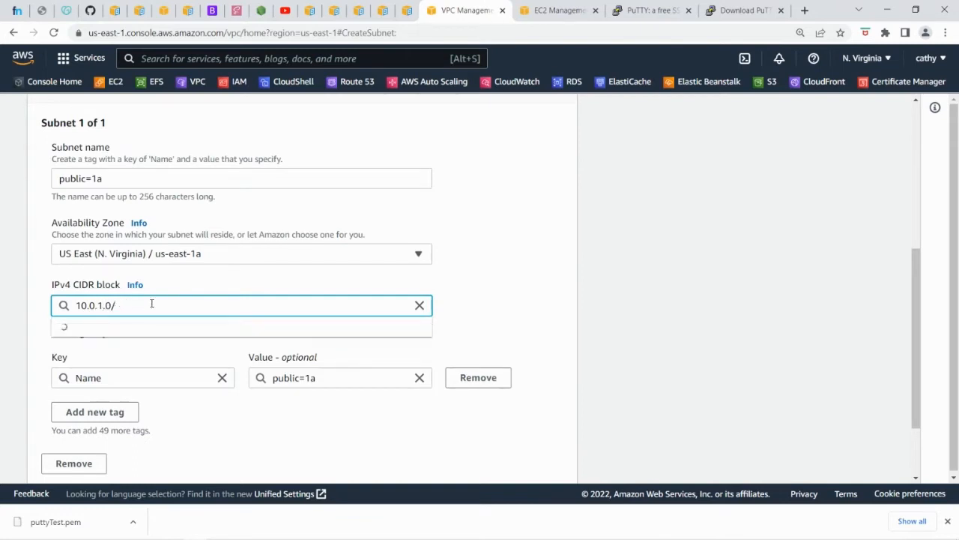
{"action": "left_click", "coordinate": [122, 333]}
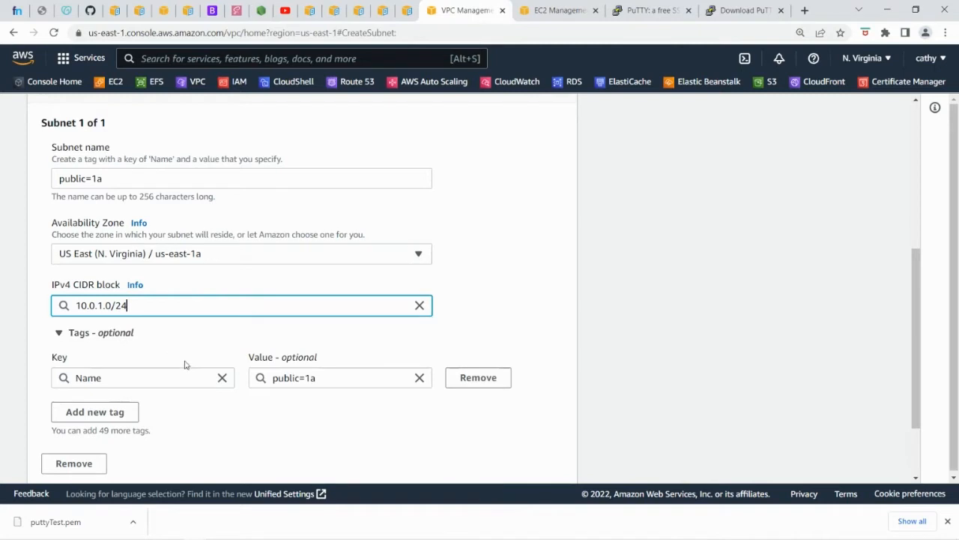
{"action": "scroll", "coordinate": [213, 384], "scroll_direction": "down", "scroll_amount": 2}
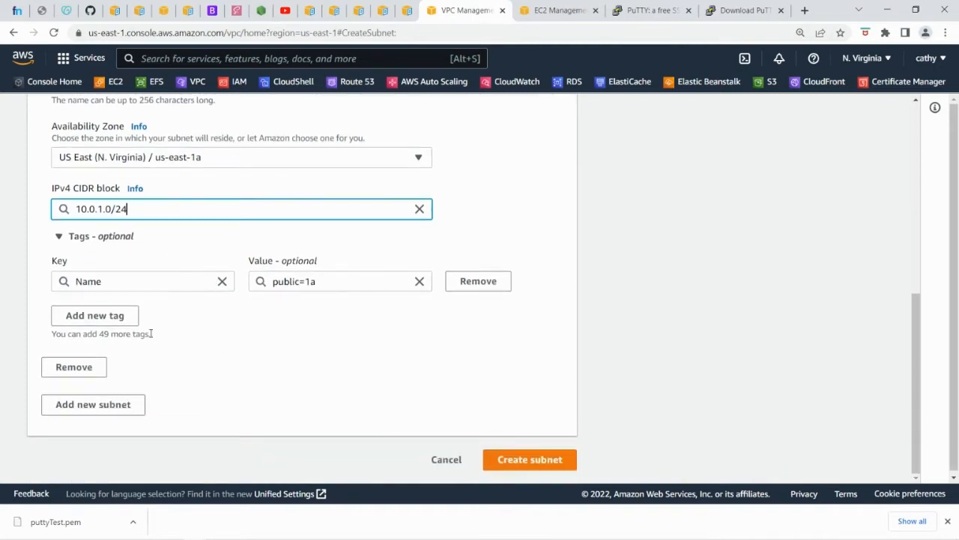
- Add a second subnet named public-1b and set its Availability Zone to us-east-1b
{"action": "left_click", "coordinate": [98, 412]}
{"action": "scroll", "coordinate": [184, 409], "scroll_direction": "down", "scroll_amount": 3}
{"action": "left_click", "coordinate": [119, 277]}
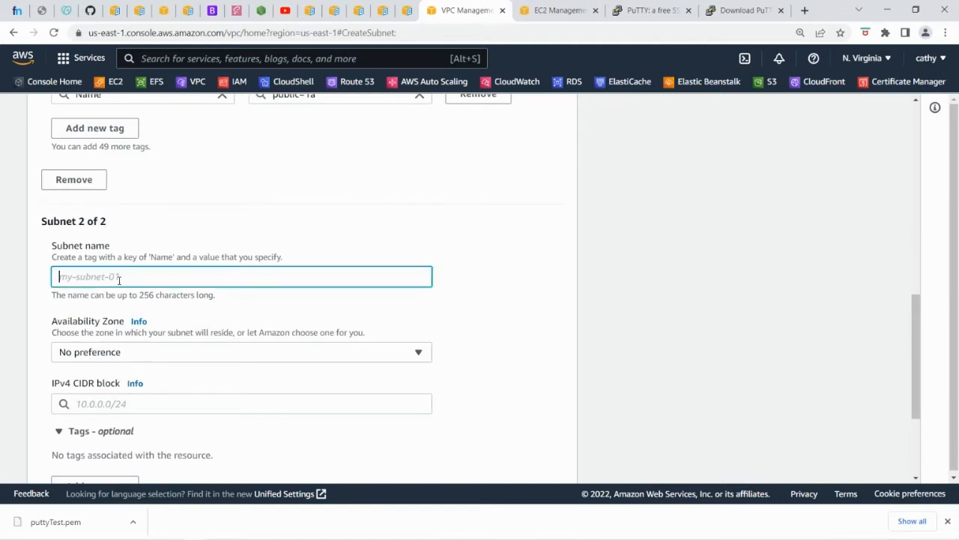
{"action": "type", "text": "public"}
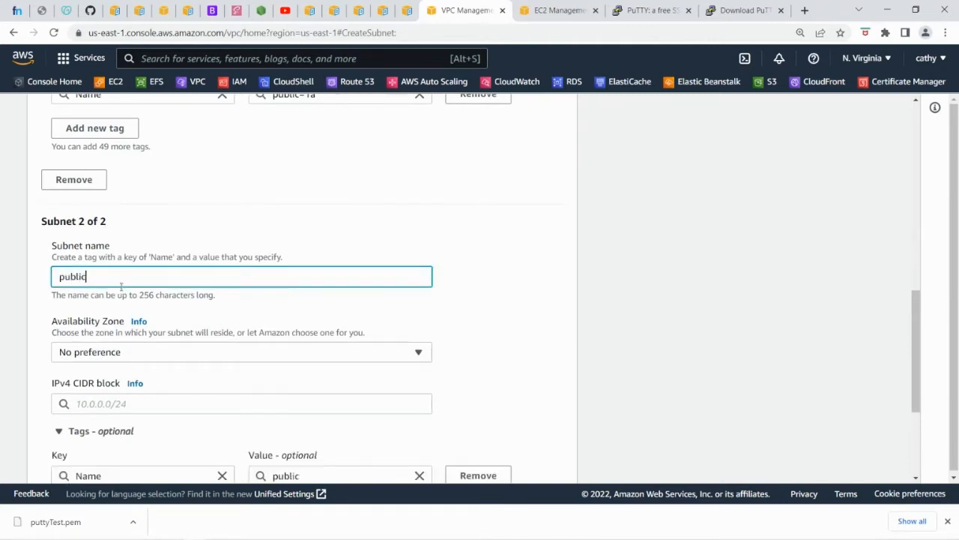
{"action": "type", "text": "-1b"}
{"action": "left_click", "coordinate": [157, 355]}
{"action": "left_click", "coordinate": [167, 212]}
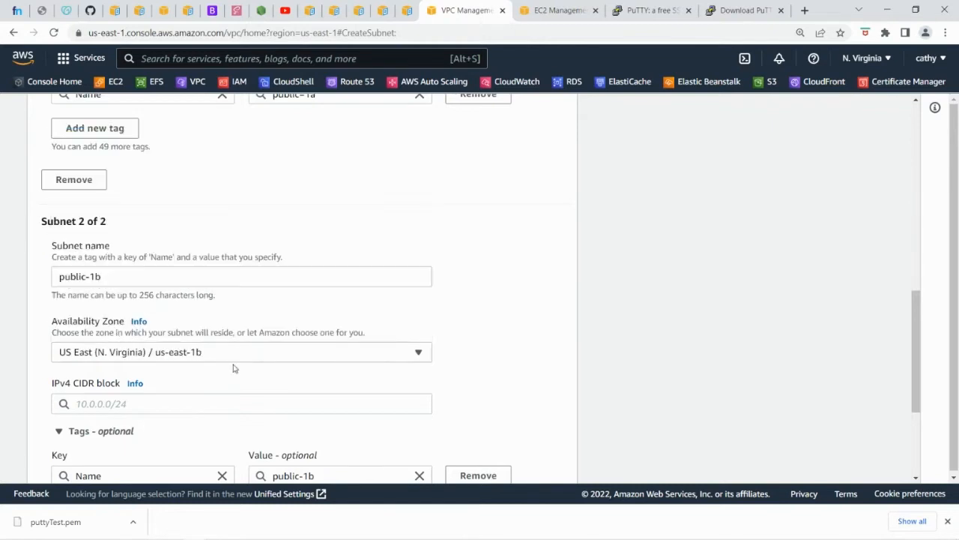
- Set the public-1b subnet's IPv4 CIDR block to 10.0.2.0/24 and copy that value
{"action": "scroll", "coordinate": [233, 368], "scroll_direction": "down", "scroll_amount": 2}
{"action": "left_click", "coordinate": [139, 277]}
{"action": "key", "text": "ctrl+v"}
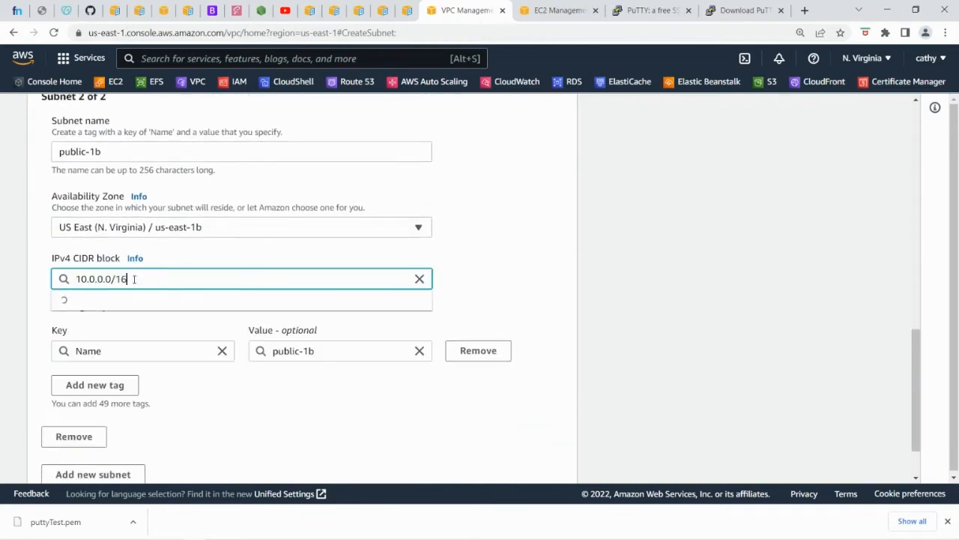
{"action": "left_click", "coordinate": [103, 278]}
{"action": "key", "text": "BackSpace"}
{"action": "type", "text": "2"}
{"action": "key", "text": "BackSpace"}
{"action": "key", "text": "BackSpace"}
{"action": "type", "text": "24"}
{"action": "left_click_drag", "start_coordinate": [142, 278], "coordinate": [3, 271]}
{"action": "key", "text": "ctrl+c"}
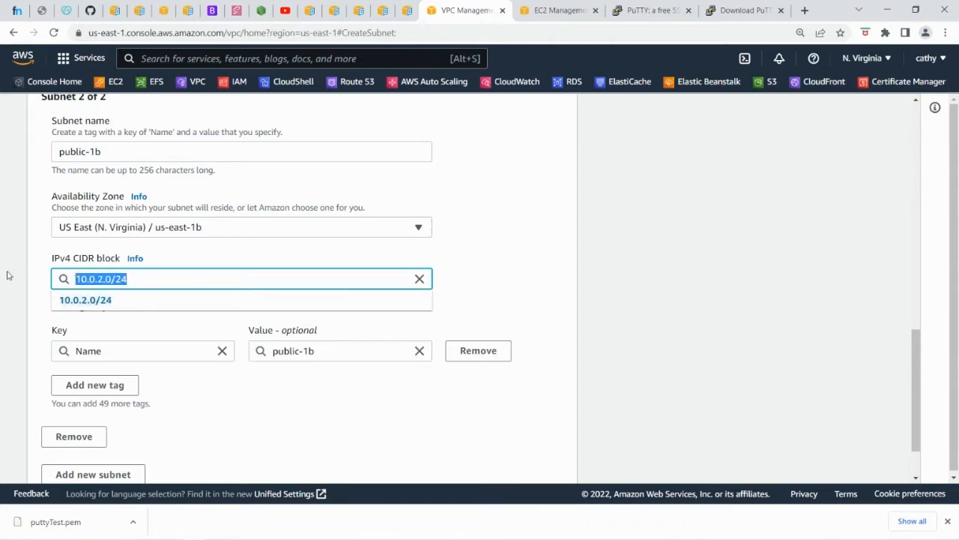
- Add a third subnet named private-1a and set its Availability Zone to us-east-1a
{"action": "scroll", "coordinate": [314, 409], "scroll_direction": "down", "scroll_amount": 1}
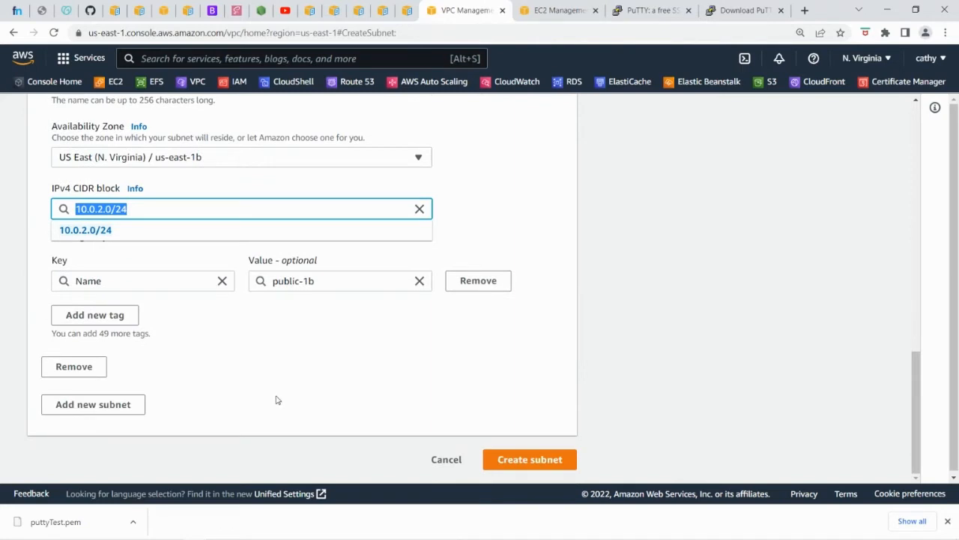
{"action": "left_click", "coordinate": [113, 407]}
{"action": "scroll", "coordinate": [201, 413], "scroll_direction": "down", "scroll_amount": 3}
{"action": "left_click", "coordinate": [127, 215]}
{"action": "type", "text": "private-1a"}
{"action": "left_click", "coordinate": [165, 291]}
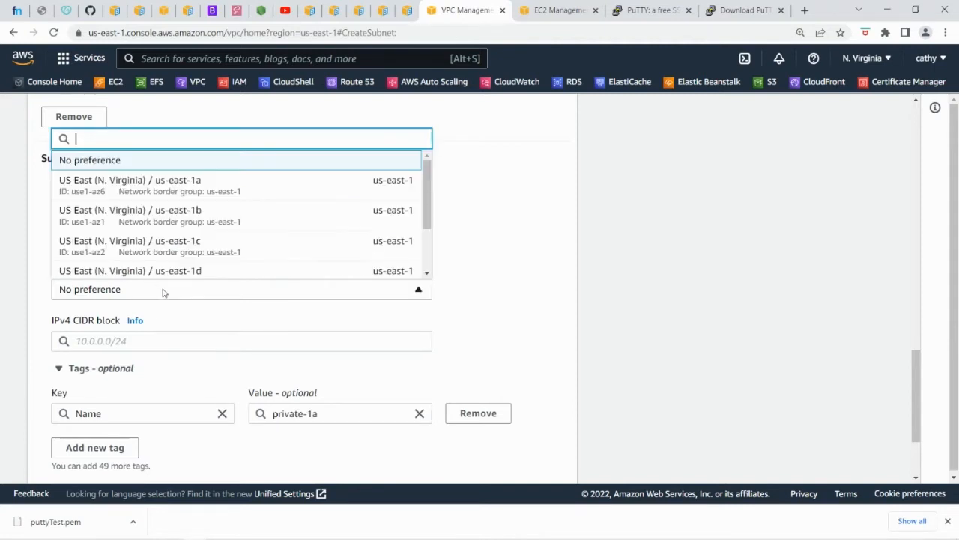
{"action": "left_click", "coordinate": [186, 184]}
- Set the private-1a subnet's IPv4 CIDR block to 10.0.9.0/24
{"action": "left_click", "coordinate": [159, 342]}
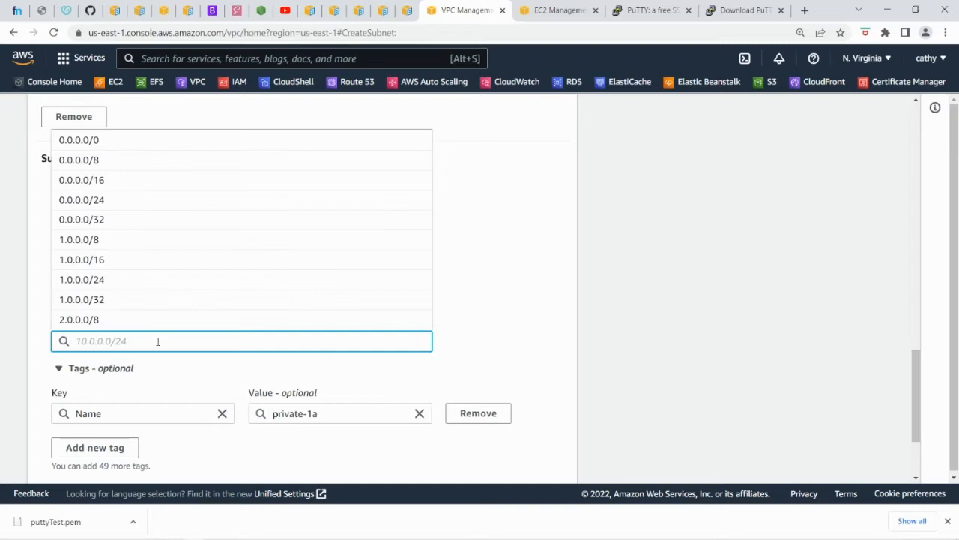
{"action": "key", "text": "ctrl+v"}
{"action": "left_click", "coordinate": [100, 340]}
{"action": "key", "text": "BackSpace"}
{"action": "type", "text": "9"}
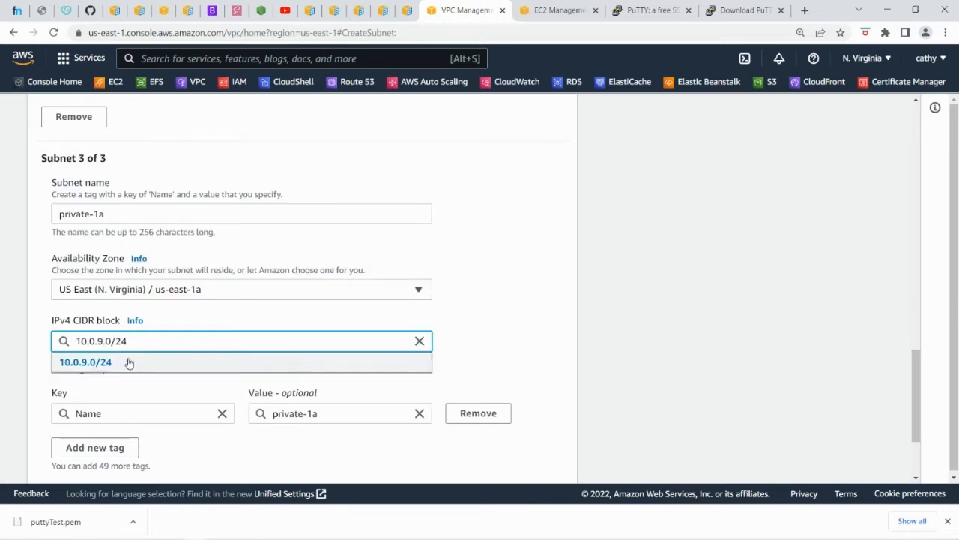
{"action": "left_click", "coordinate": [160, 364]}
- Add a fourth subnet named private-1b and set its Availability Zone to us-east-1b
{"action": "scroll", "coordinate": [200, 436], "scroll_direction": "down", "scroll_amount": 1}
{"action": "scroll", "coordinate": [200, 436], "scroll_direction": "down", "scroll_amount": 2}
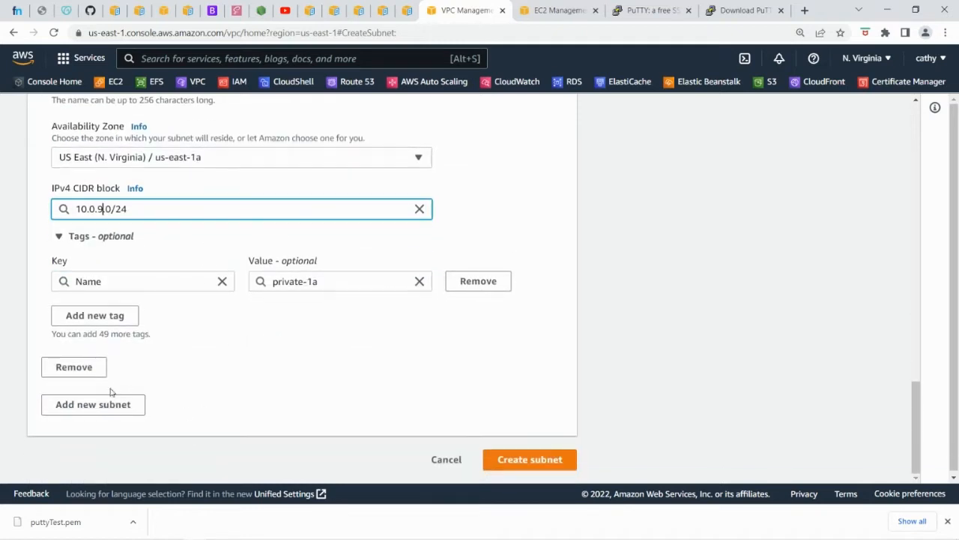
{"action": "left_click", "coordinate": [103, 402]}
{"action": "scroll", "coordinate": [157, 424], "scroll_direction": "down", "scroll_amount": 3}
{"action": "left_click", "coordinate": [95, 207]}
{"action": "type", "text": "private-1b"}
{"action": "left_click", "coordinate": [167, 292]}
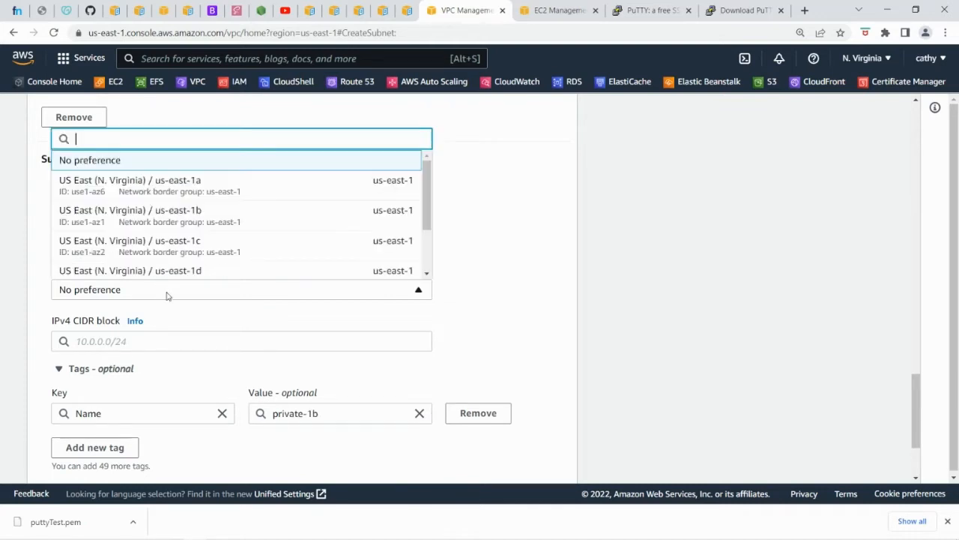
{"action": "left_click", "coordinate": [214, 221]}
- Set the private-1b subnet's IPv4 CIDR block to 10.0.8.0/24
{"action": "left_click", "coordinate": [131, 341]}
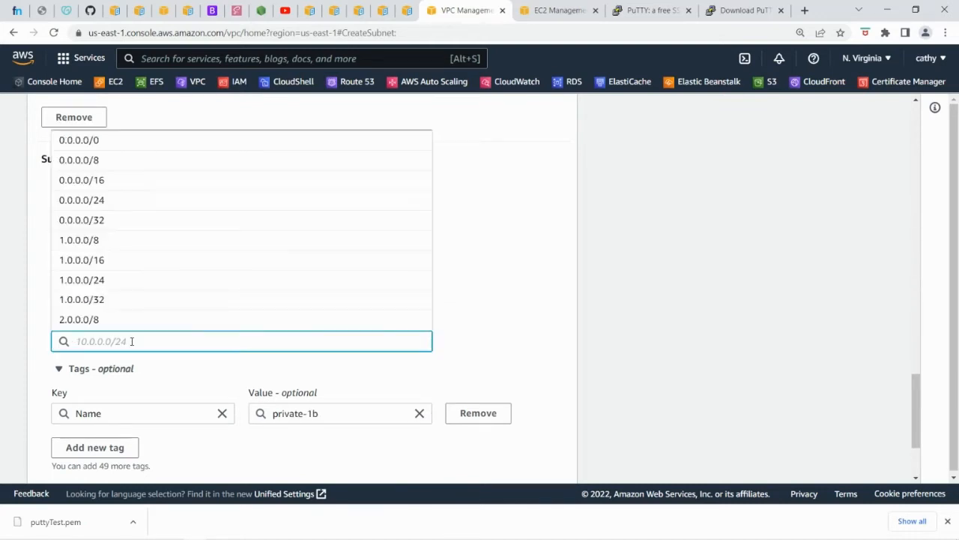
{"action": "type", "text": "10.0.2.0/24"}
{"action": "key", "text": "Left"}
{"action": "key", "text": "Left"}
{"action": "key", "text": "Left"}
{"action": "key", "text": "Left"}
{"action": "key", "text": "Left"}
{"action": "key", "text": "BackSpace"}
{"action": "type", "text": "8"}
{"action": "left_click", "coordinate": [556, 325]}
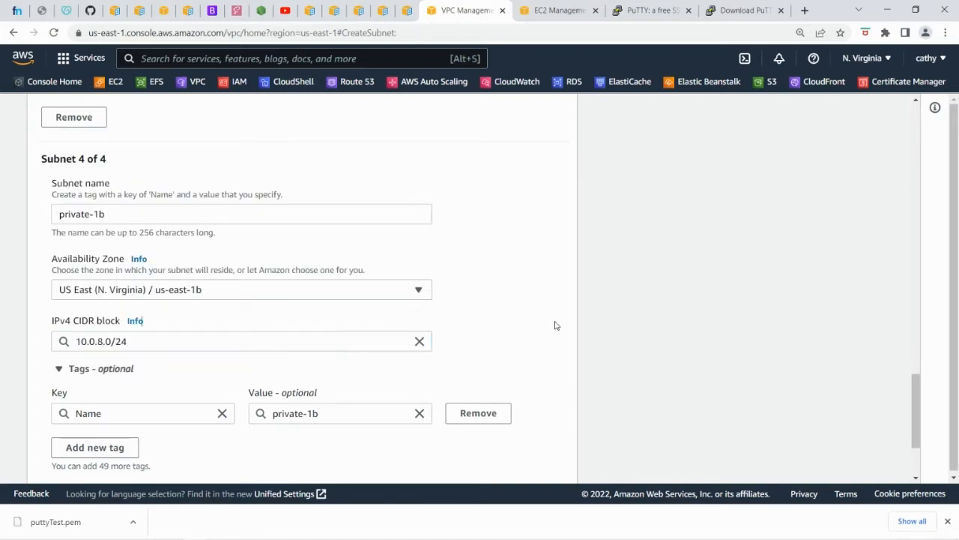
- Correct the first subnet's name to public-1a
{"action": "scroll", "coordinate": [536, 336], "scroll_direction": "down", "scroll_amount": 2}
{"action": "scroll", "coordinate": [536, 336], "scroll_direction": "up", "scroll_amount": 10}
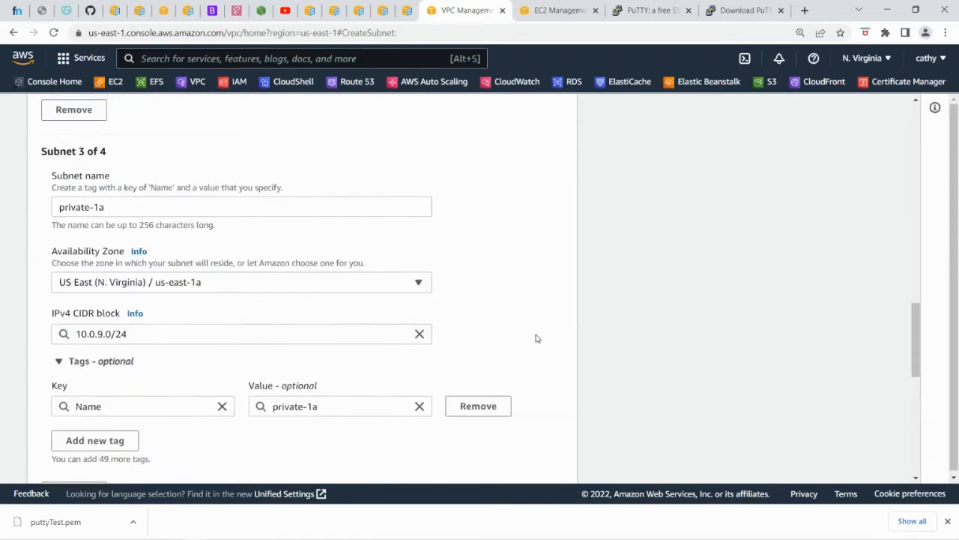
{"action": "scroll", "coordinate": [536, 336], "scroll_direction": "up", "scroll_amount": 5}
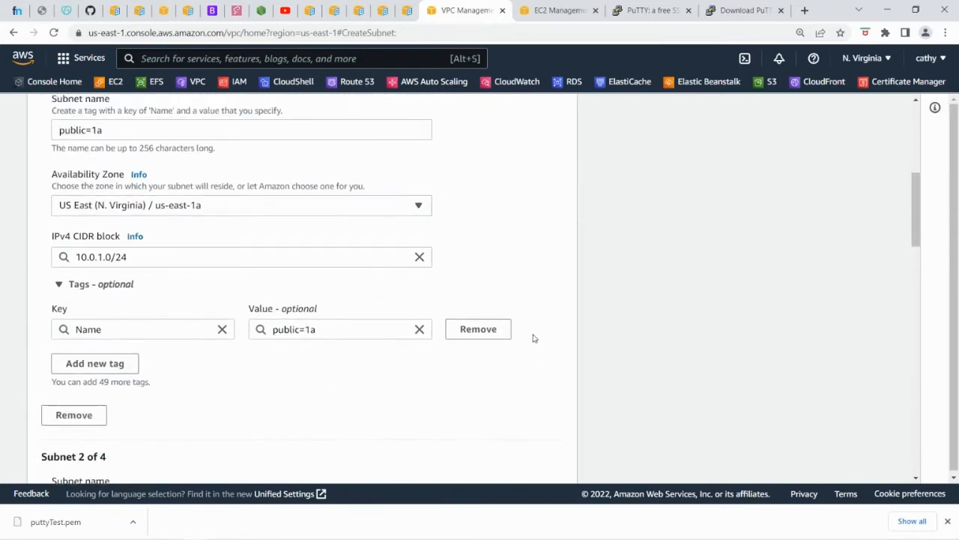
{"action": "scroll", "coordinate": [232, 241], "scroll_direction": "up", "scroll_amount": 1}
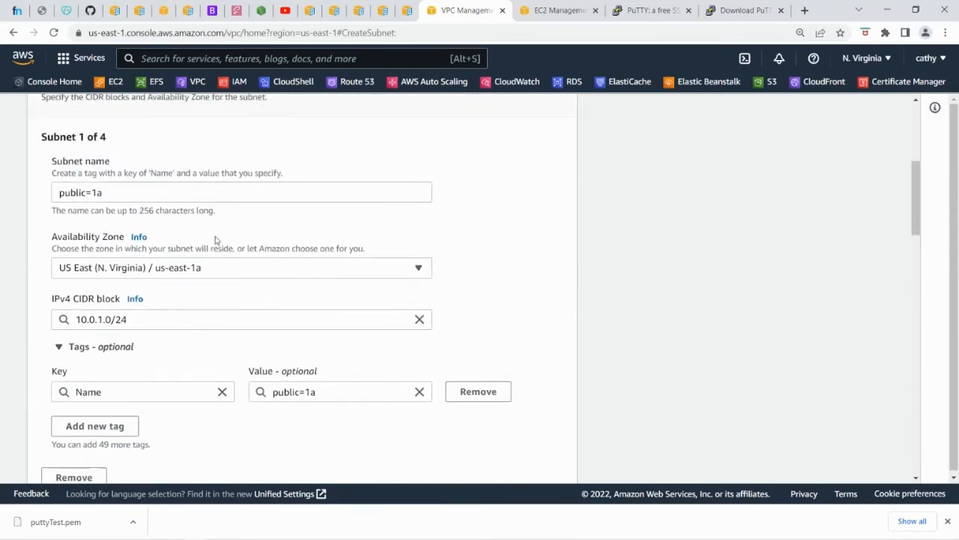
{"action": "left_click", "coordinate": [95, 193]}
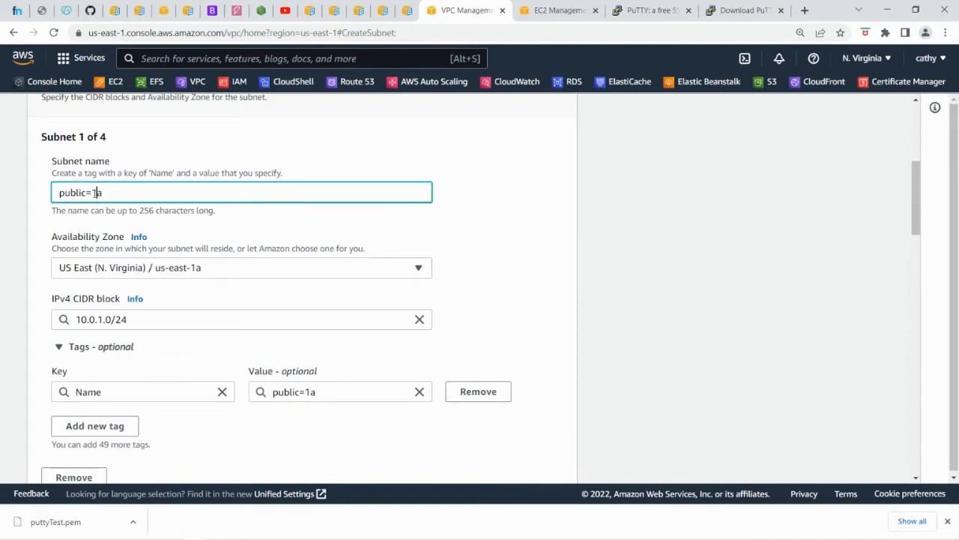
{"action": "key", "text": "BackSpace"}
{"action": "type", "text": "-"}
- Check the entries of the remaining subnets and create all four subnets
{"action": "scroll", "coordinate": [222, 283], "scroll_direction": "down", "scroll_amount": 4}
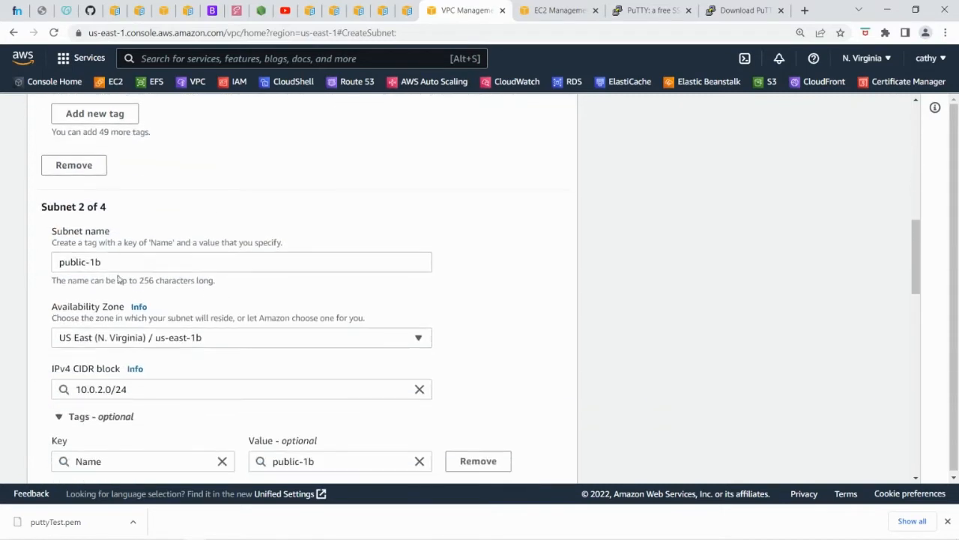
{"action": "scroll", "coordinate": [225, 341], "scroll_direction": "down", "scroll_amount": 6}
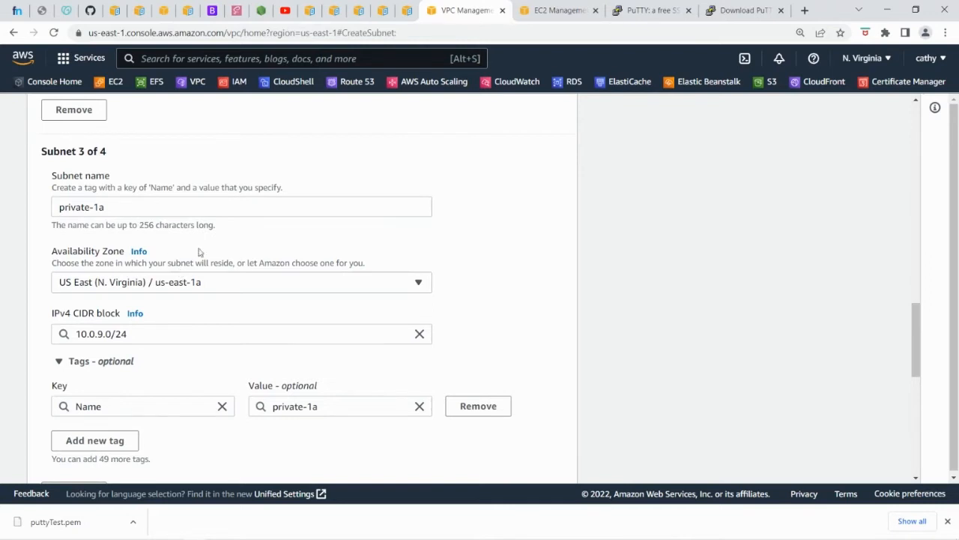
{"action": "scroll", "coordinate": [263, 293], "scroll_direction": "down", "scroll_amount": 3}
{"action": "scroll", "coordinate": [238, 284], "scroll_direction": "down", "scroll_amount": 2}
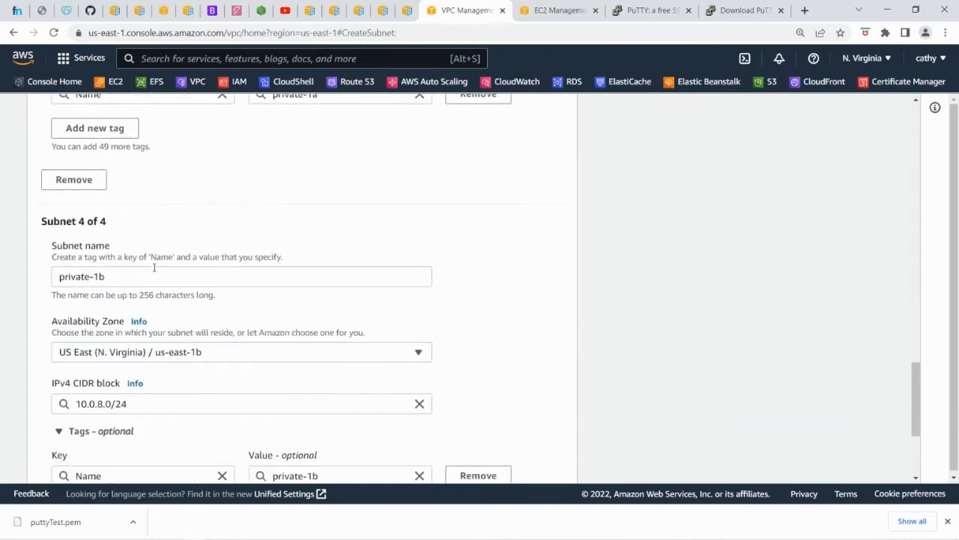
{"action": "scroll", "coordinate": [165, 296], "scroll_direction": "down", "scroll_amount": 3}
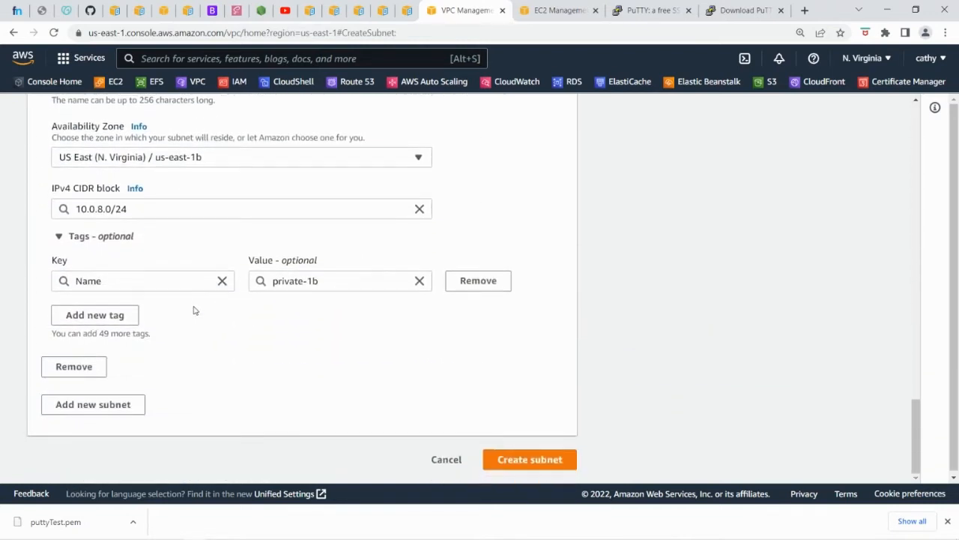
{"action": "scroll", "coordinate": [261, 332], "scroll_direction": "up", "scroll_amount": 5}
{"action": "scroll", "coordinate": [328, 332], "scroll_direction": "down", "scroll_amount": 5}
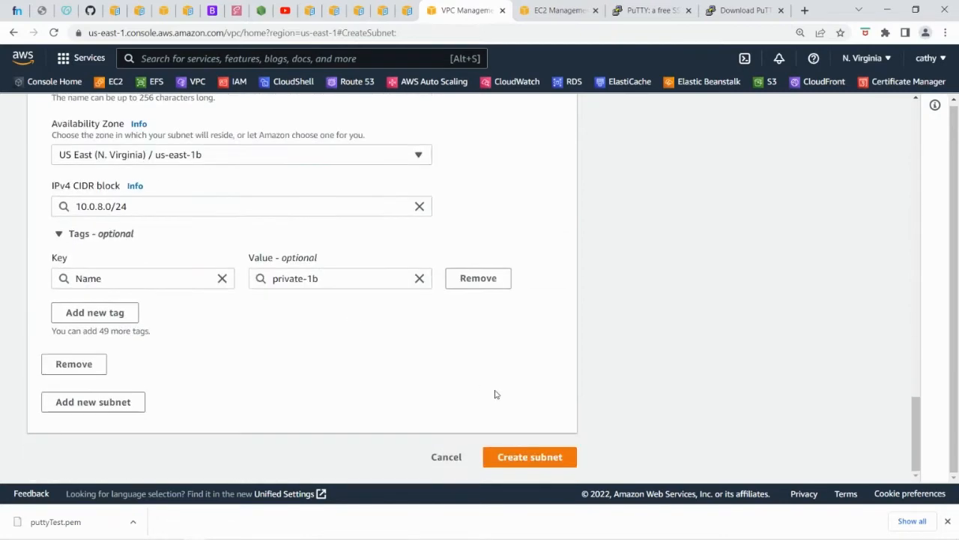
{"action": "left_click", "coordinate": [545, 458]}
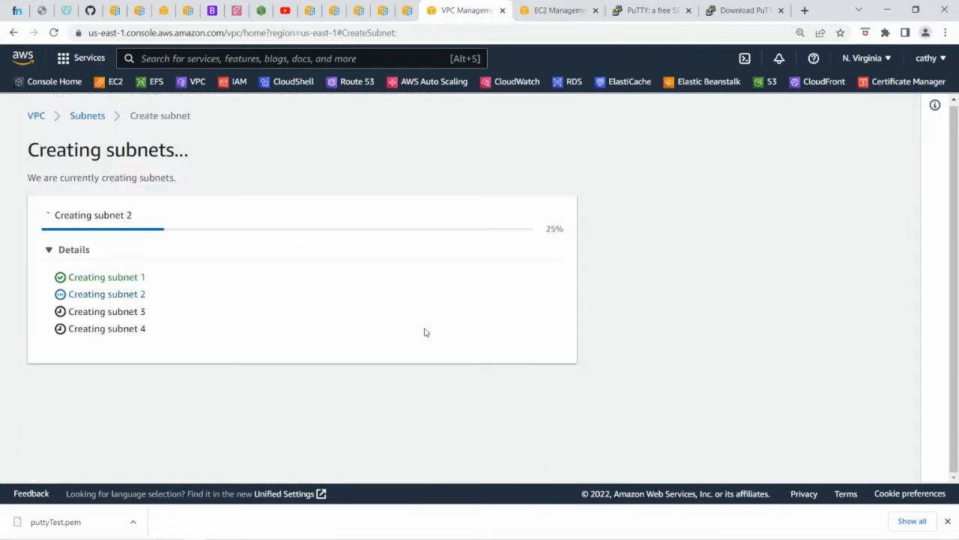
- Look at the WordPress reference architecture diagram and return to the names and CIDRs in the subnets list
{"action": "left_click", "coordinate": [310, 11]}
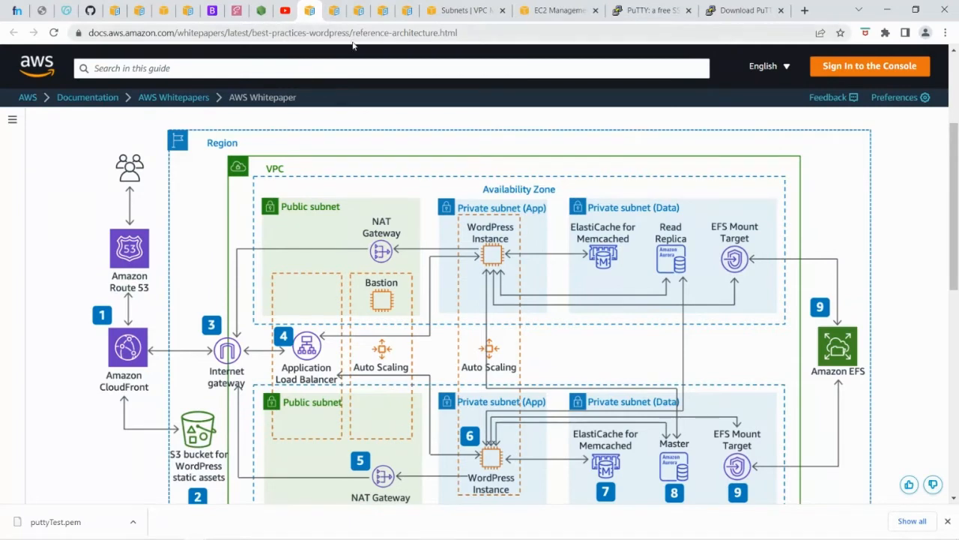
{"action": "left_click", "coordinate": [552, 10]}
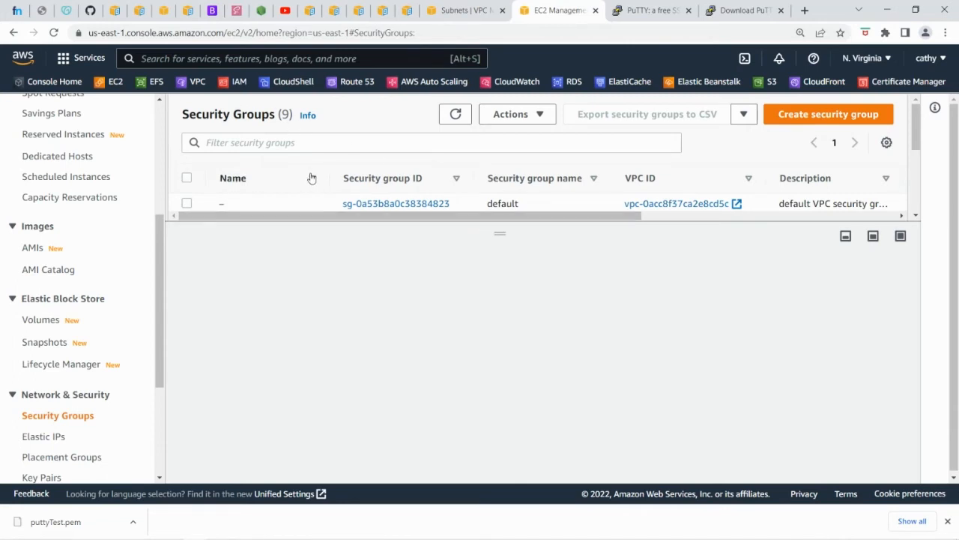
{"action": "left_click", "coordinate": [455, 12]}
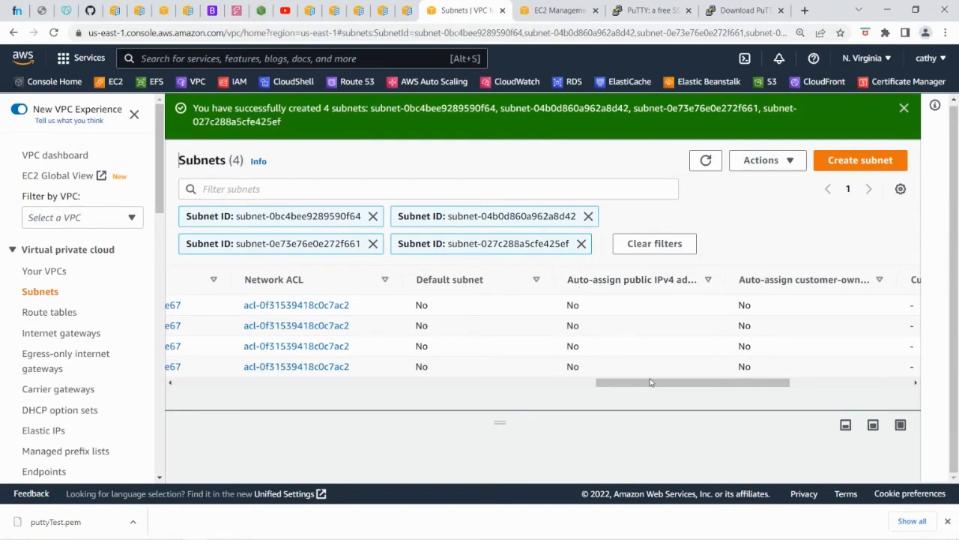
{"action": "left_click_drag", "start_coordinate": [650, 382], "coordinate": [214, 396]}
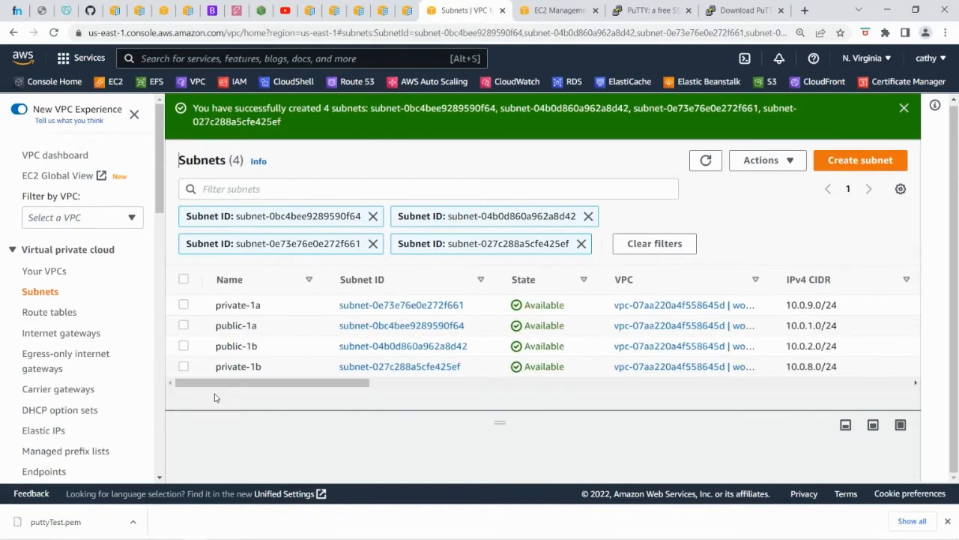
- Enable auto-assign public IPv4 address for the public-1a subnet and save its settings
{"action": "left_click", "coordinate": [184, 325]}
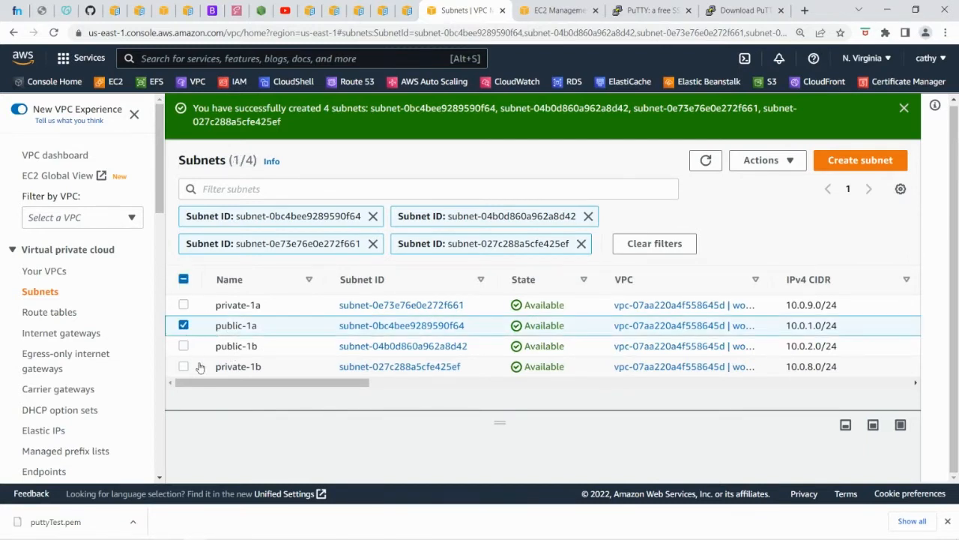
{"action": "left_click", "coordinate": [770, 160]}
{"action": "left_click", "coordinate": [808, 225]}
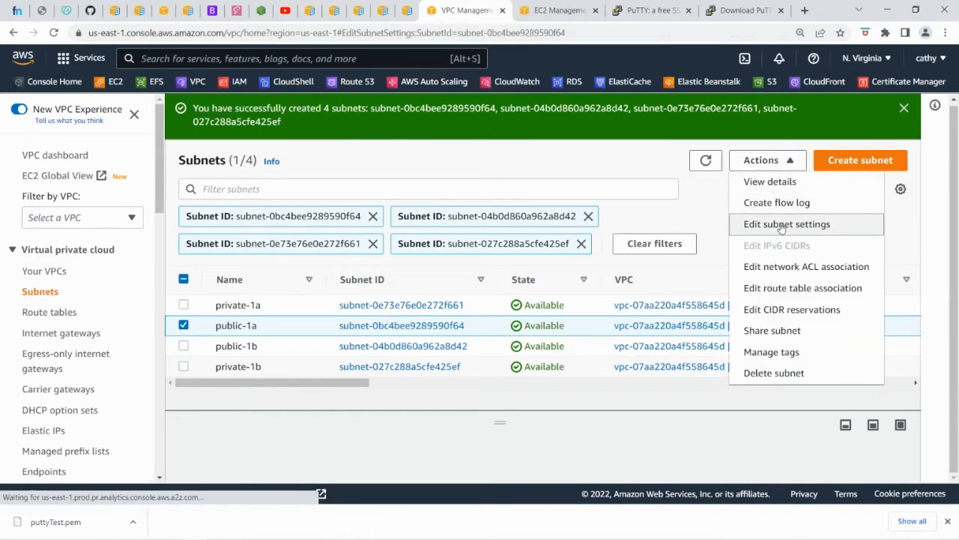
{"action": "left_click", "coordinate": [46, 361]}
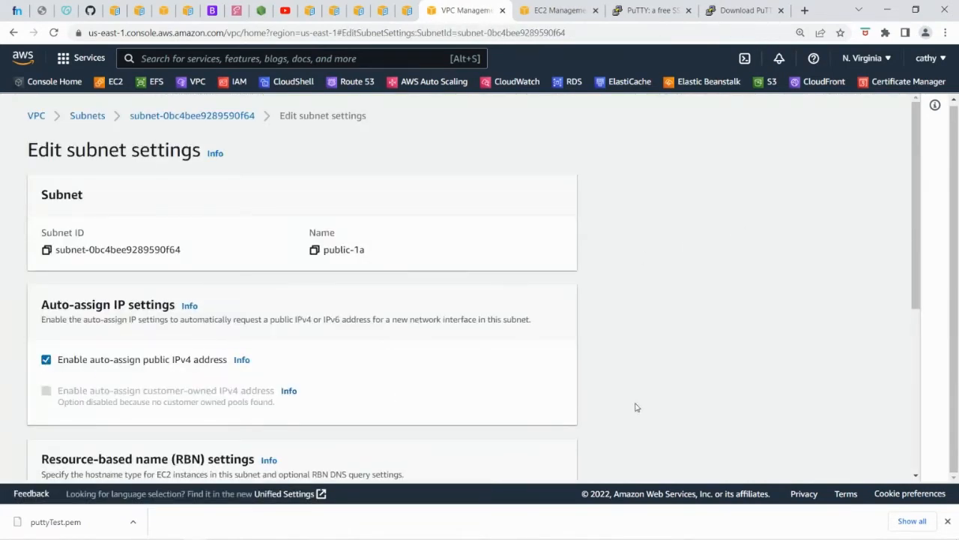
{"action": "scroll", "coordinate": [630, 419], "scroll_direction": "down", "scroll_amount": 5}
{"action": "left_click", "coordinate": [553, 459]}
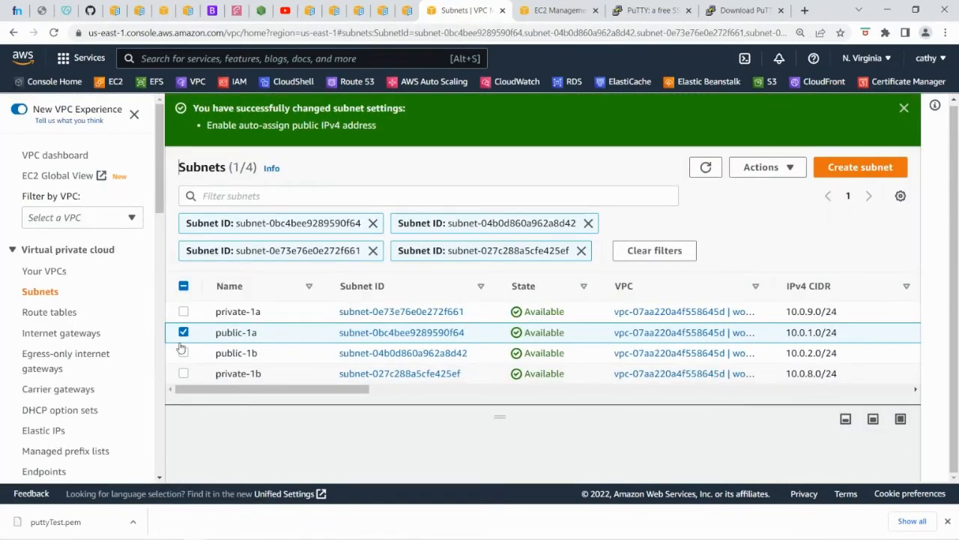
- Enable auto-assign public IPv4 address for the public-1b subnet and save its settings
{"action": "left_click", "coordinate": [183, 333]}
{"action": "left_click", "coordinate": [184, 353]}
{"action": "left_click_drag", "start_coordinate": [278, 389], "coordinate": [233, 403]}
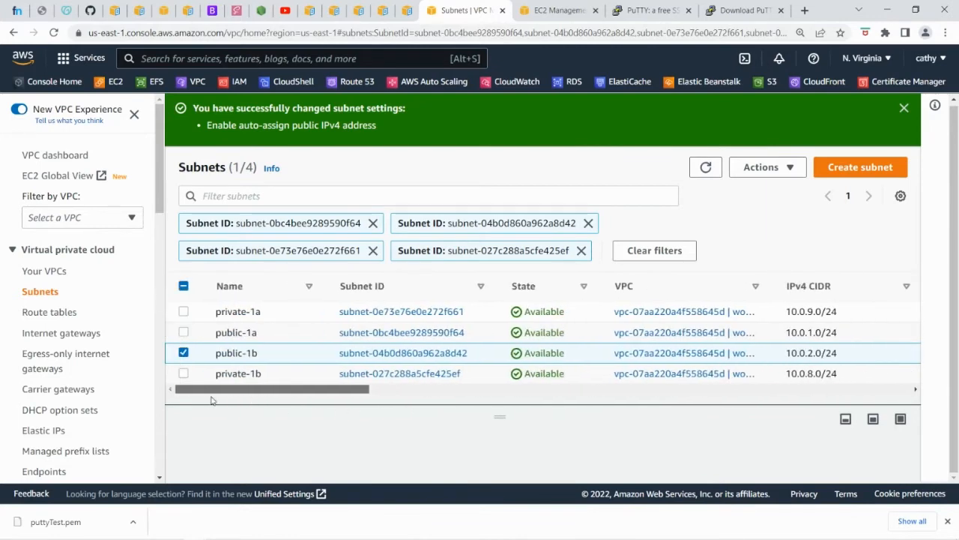
{"action": "left_click", "coordinate": [766, 167]}
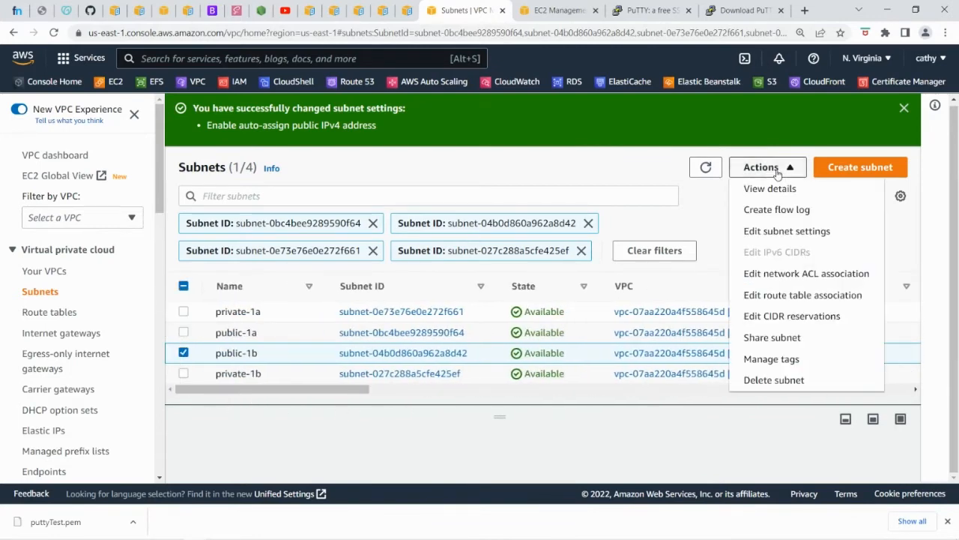
{"action": "left_click", "coordinate": [781, 232]}
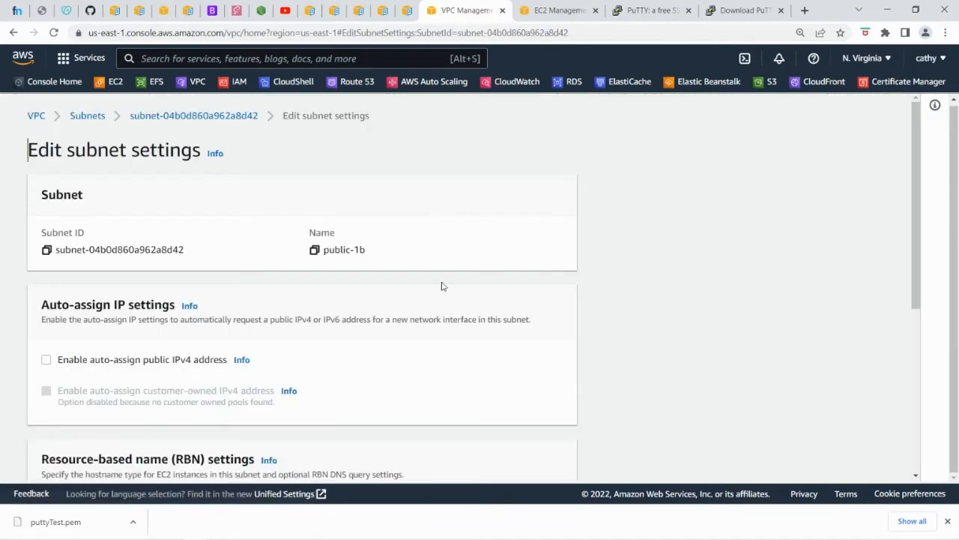
{"action": "left_click", "coordinate": [46, 361]}
{"action": "scroll", "coordinate": [423, 392], "scroll_direction": "down", "scroll_amount": 5}
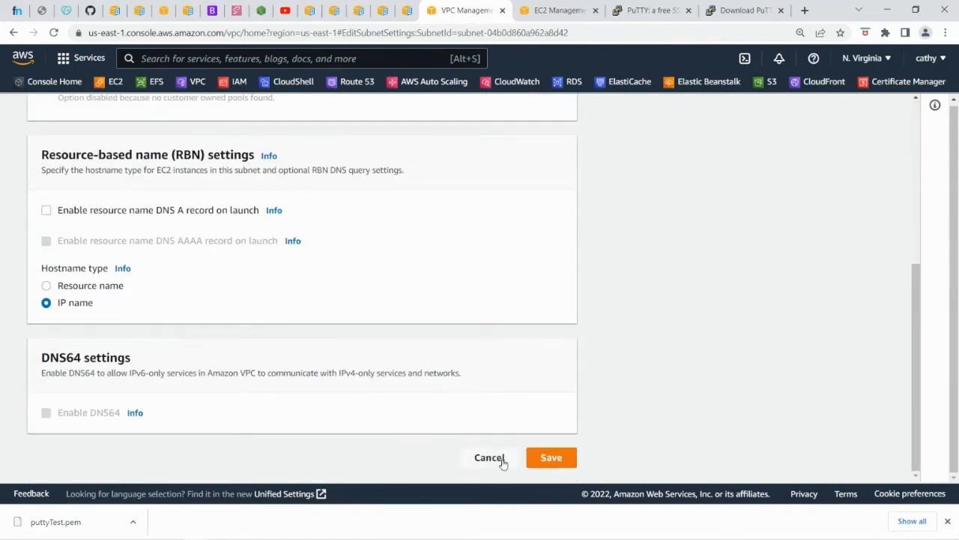
{"action": "left_click", "coordinate": [549, 467]}
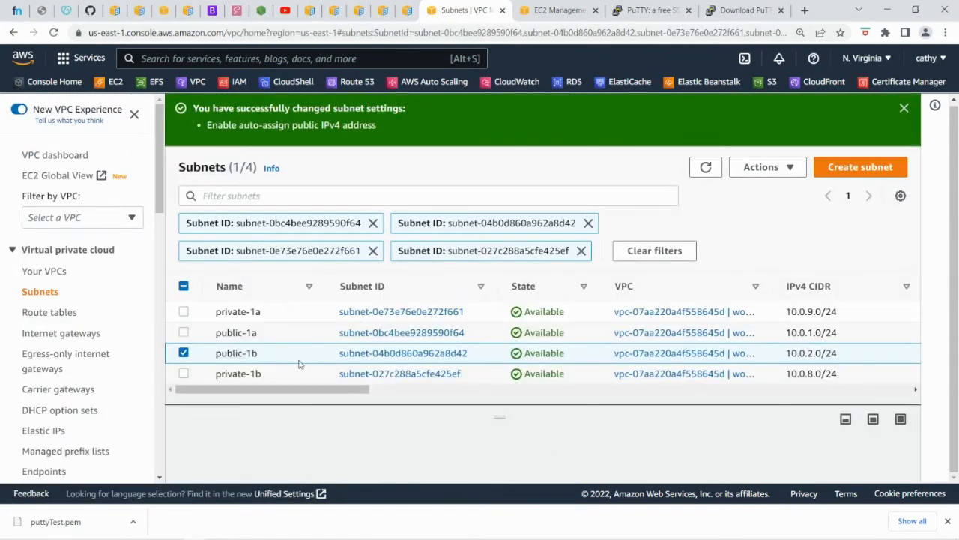
- Create a route table named publicRT in the wordpress VPC and dismiss the confirmation banner
{"action": "left_click", "coordinate": [55, 316]}
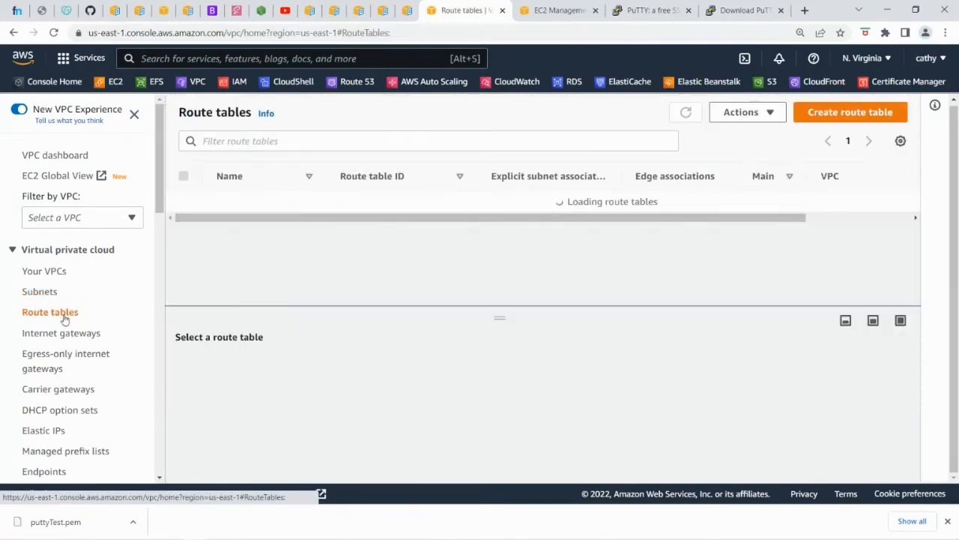
{"action": "left_click", "coordinate": [831, 116]}
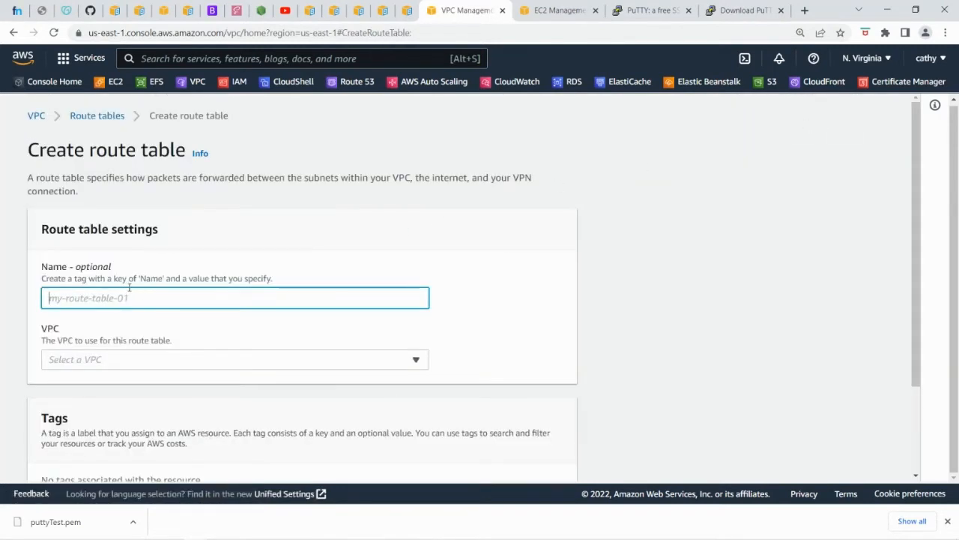
{"action": "type", "text": "publicRT"}
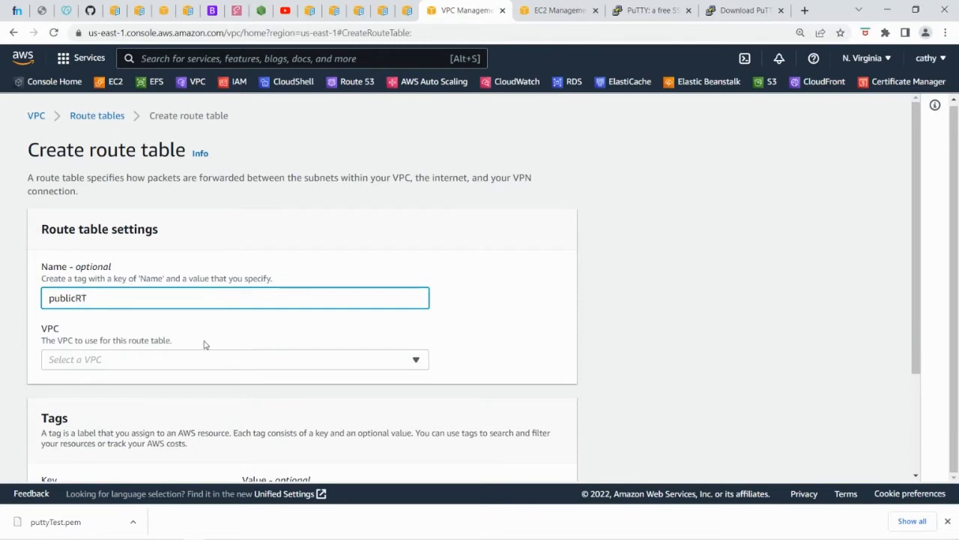
{"action": "left_click", "coordinate": [216, 367]}
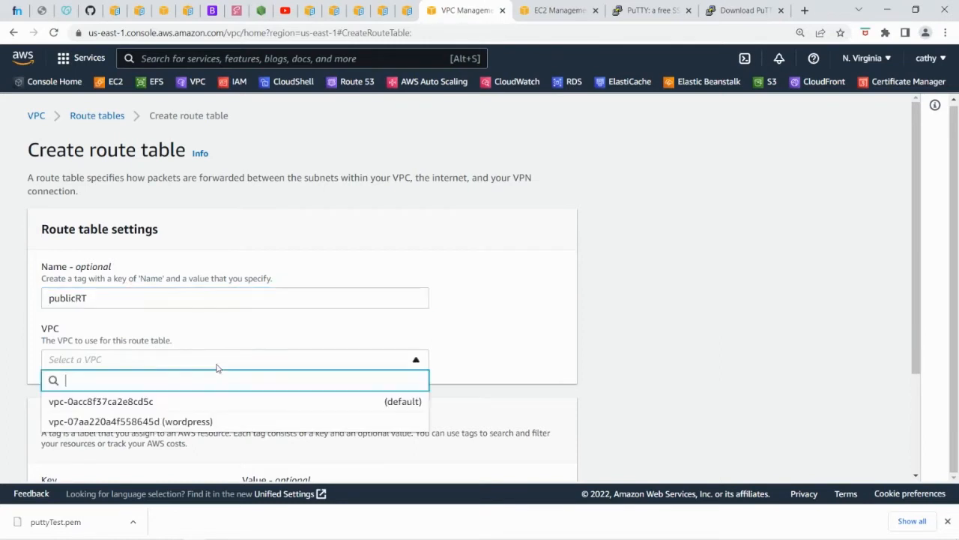
{"action": "left_click", "coordinate": [229, 422]}
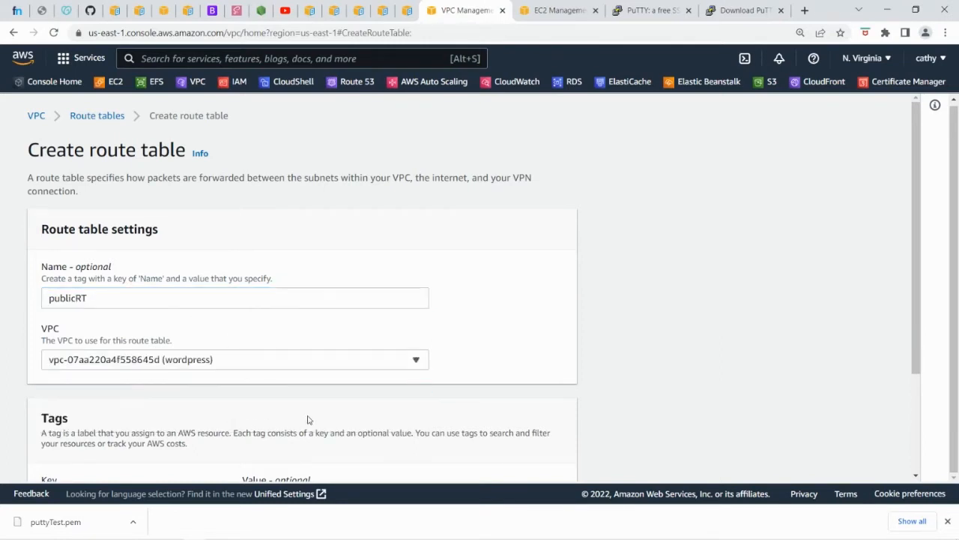
{"action": "scroll", "coordinate": [313, 420], "scroll_direction": "down", "scroll_amount": 2}
{"action": "left_click", "coordinate": [502, 458]}
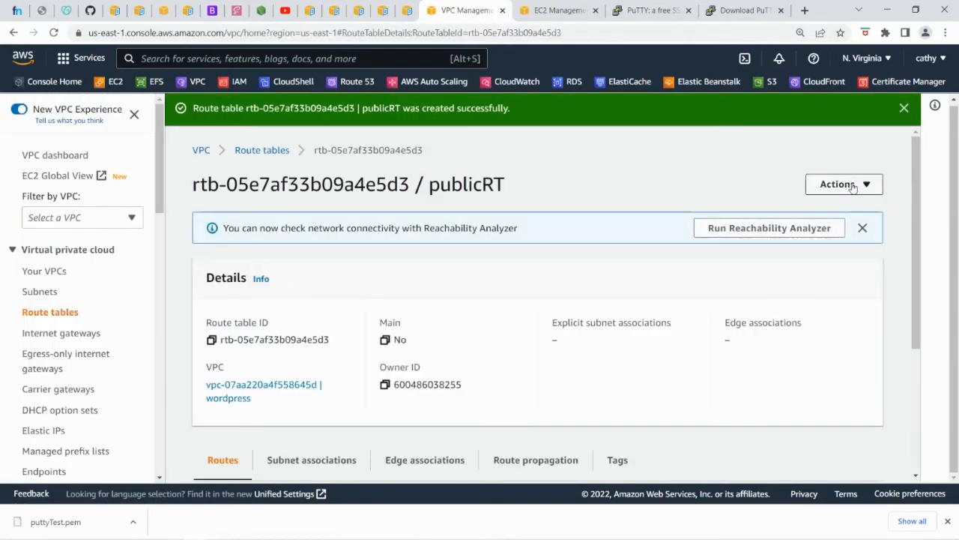
{"action": "left_click", "coordinate": [903, 109]}
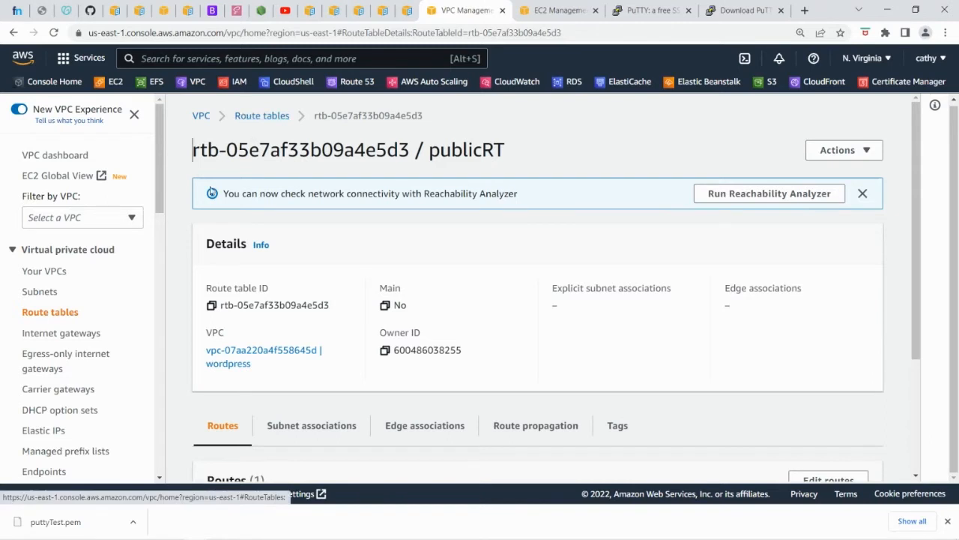
- Create a second route table named privateRT in the wordpress VPC
{"action": "left_click", "coordinate": [73, 313]}
{"action": "left_click", "coordinate": [836, 115]}
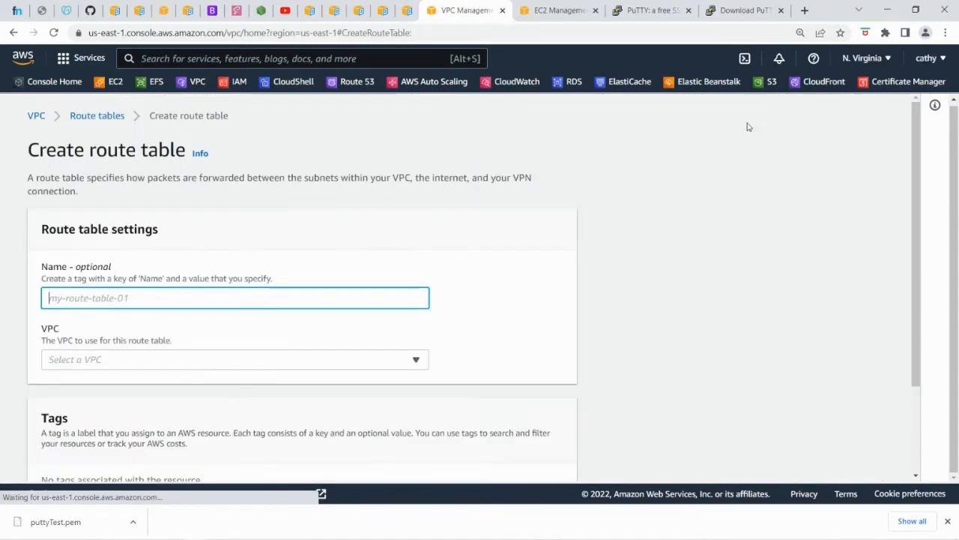
{"action": "type", "text": "privateRT"}
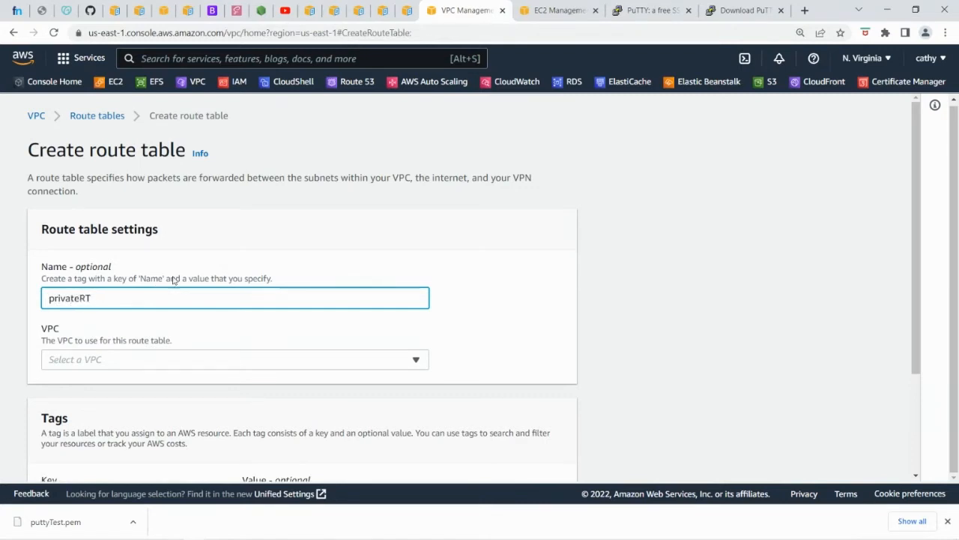
{"action": "left_click", "coordinate": [283, 366]}
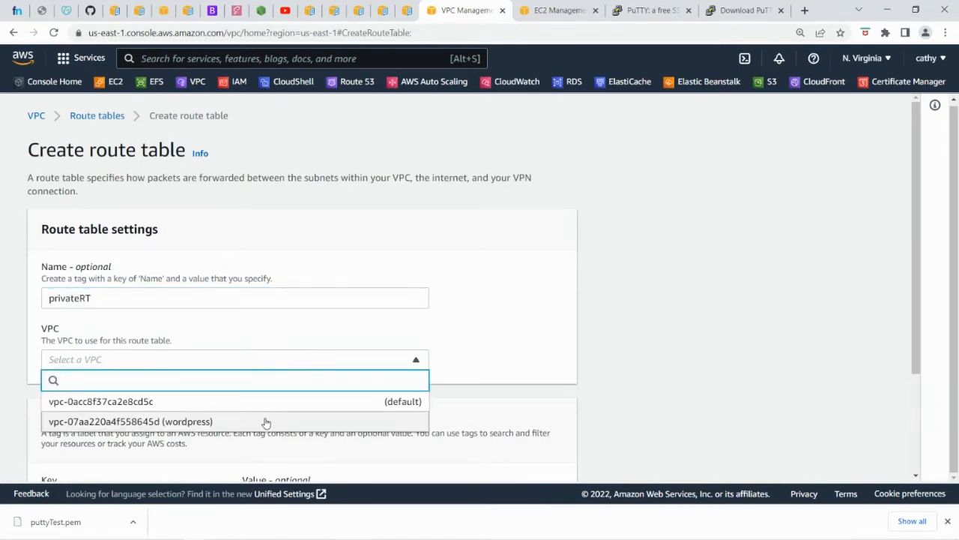
{"action": "left_click", "coordinate": [267, 422]}
{"action": "scroll", "coordinate": [390, 412], "scroll_direction": "down", "scroll_amount": 2}
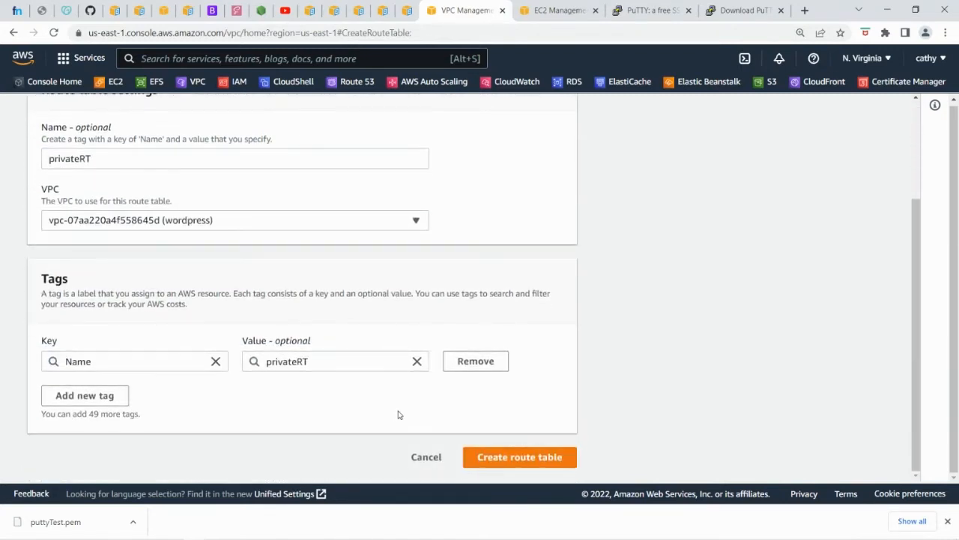
{"action": "left_click", "coordinate": [507, 457]}
{"action": "scroll", "coordinate": [480, 415], "scroll_direction": "down", "scroll_amount": 1}
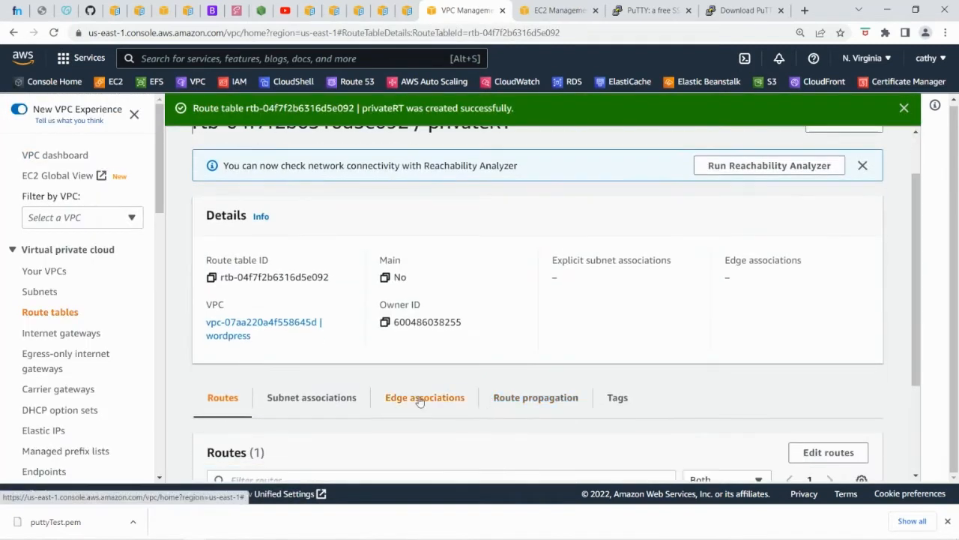
{"action": "scroll", "coordinate": [349, 405], "scroll_direction": "up", "scroll_amount": 1}
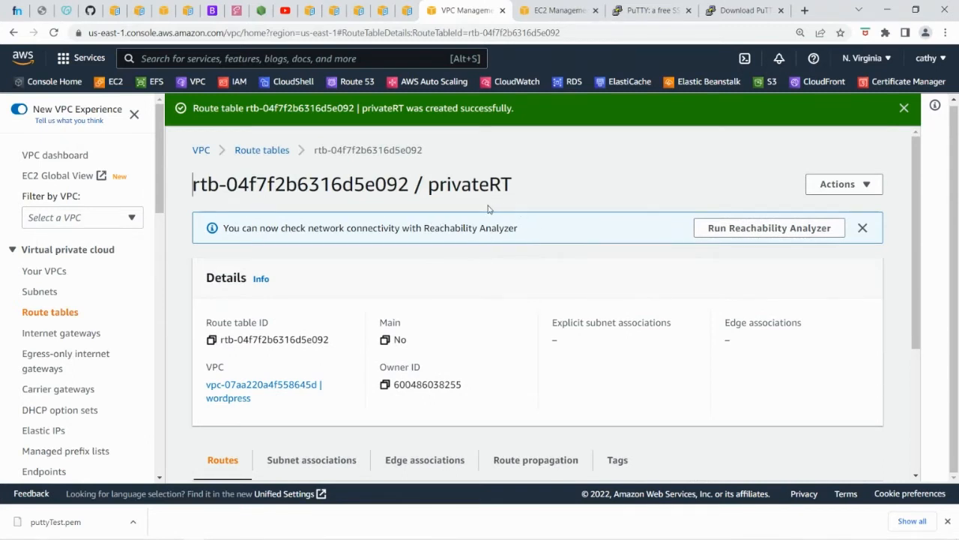
- Associate the private-1a and private-1b subnets with the privateRT route table and save the associations
{"action": "scroll", "coordinate": [486, 214], "scroll_direction": "down", "scroll_amount": 3}
{"action": "left_click", "coordinate": [311, 273]}
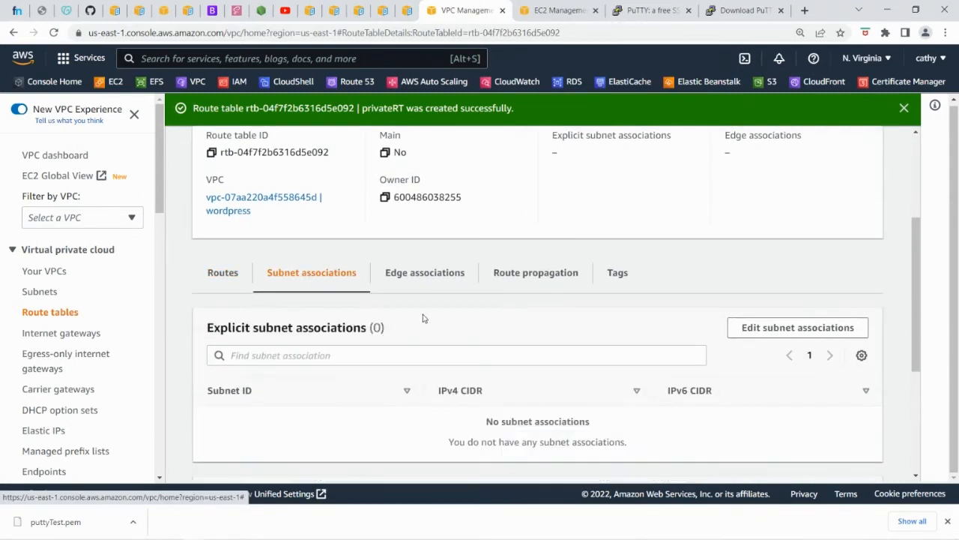
{"action": "scroll", "coordinate": [598, 376], "scroll_direction": "down", "scroll_amount": 1}
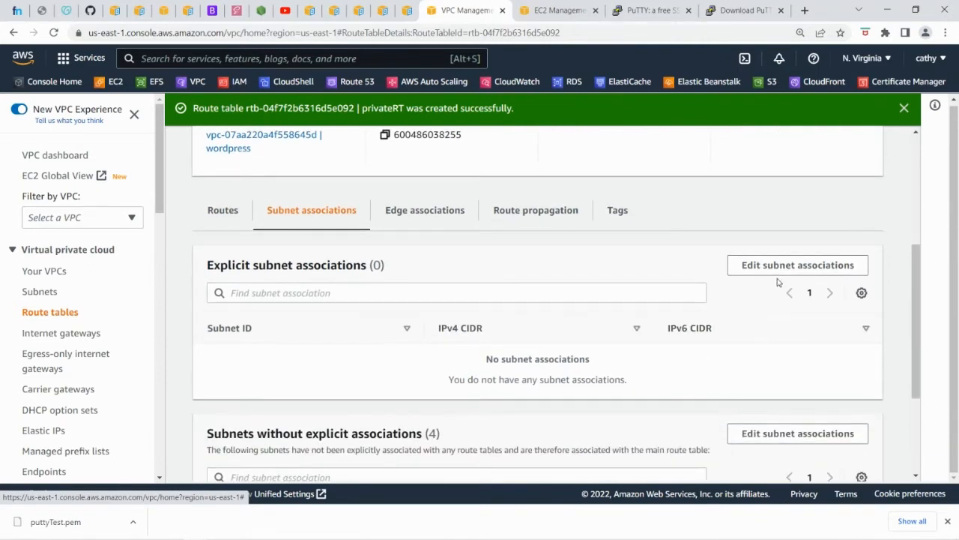
{"action": "left_click", "coordinate": [784, 266]}
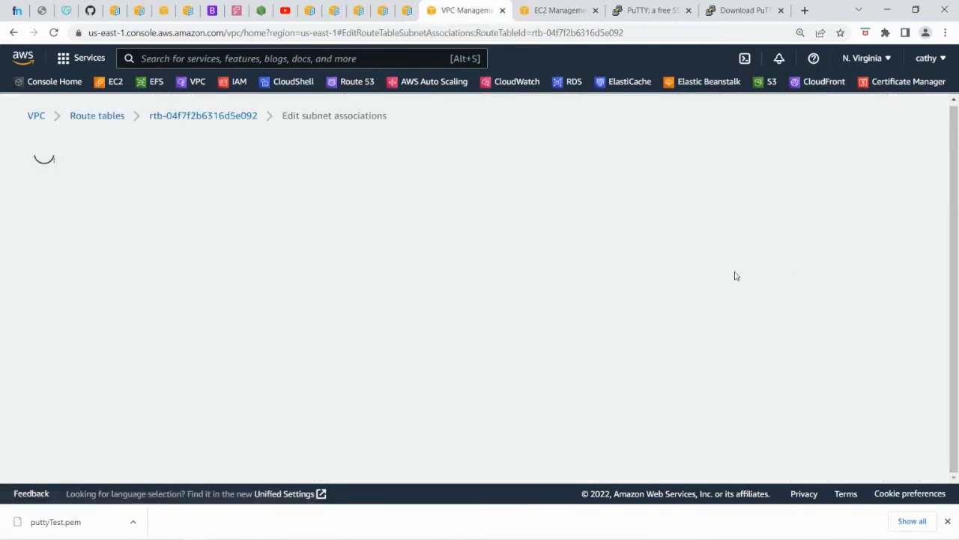
{"action": "left_click", "coordinate": [47, 304]}
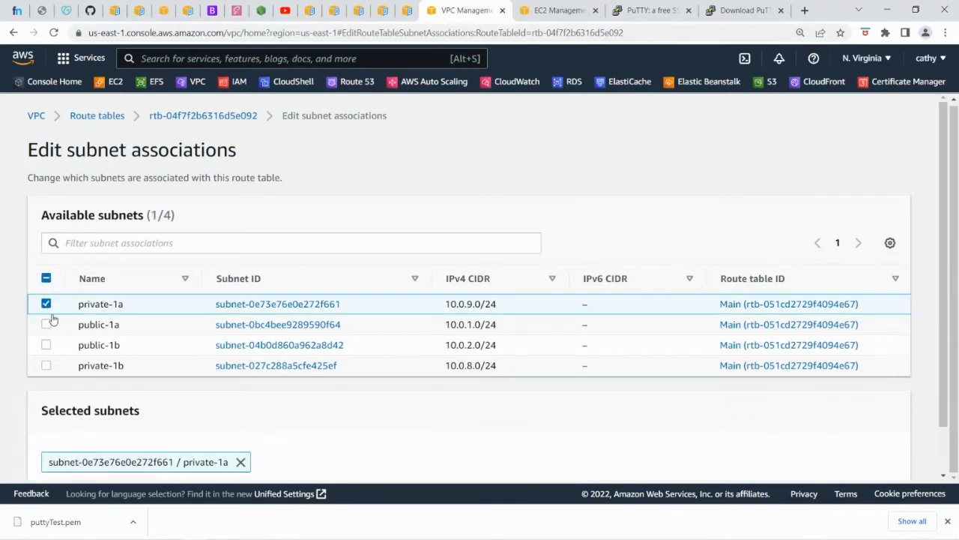
{"action": "left_click", "coordinate": [46, 365]}
{"action": "scroll", "coordinate": [510, 464], "scroll_direction": "down", "scroll_amount": 1}
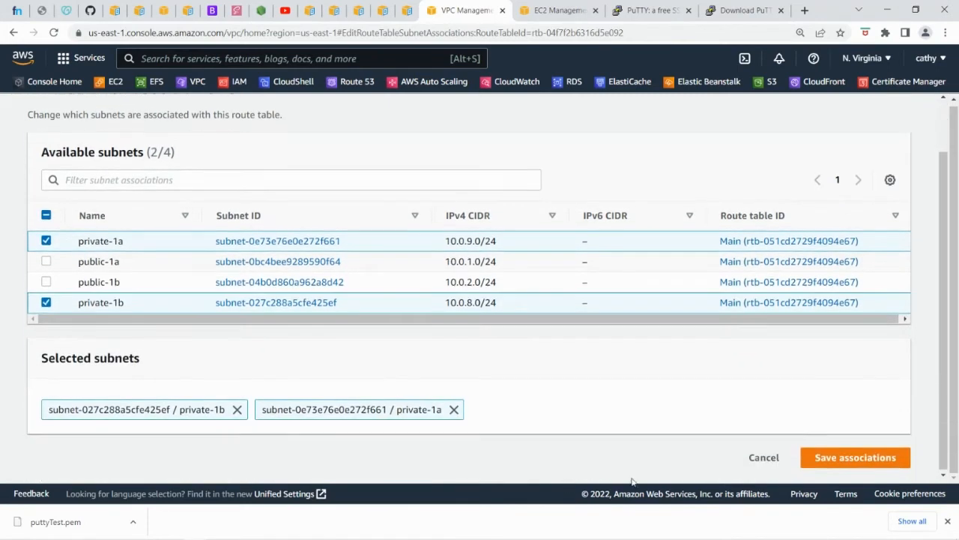
{"action": "left_click", "coordinate": [837, 459]}
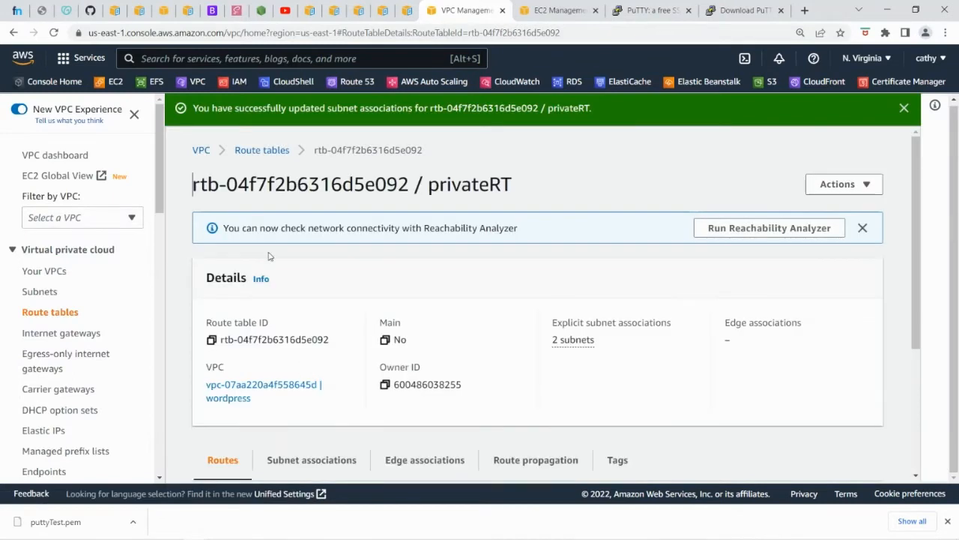
- Associate the public-1a and public-1b subnets with the publicRT route table and save the associations
{"action": "left_click", "coordinate": [257, 150]}
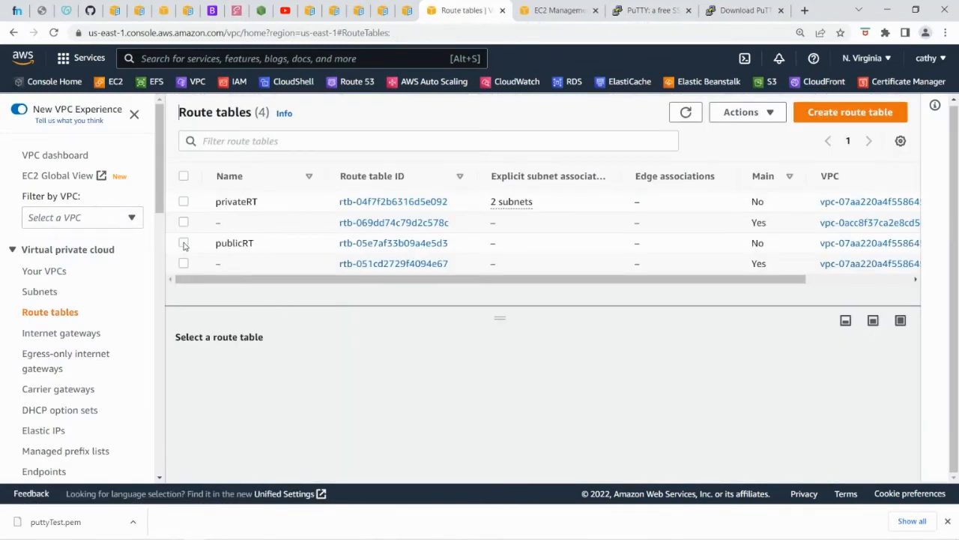
{"action": "left_click", "coordinate": [183, 243]}
{"action": "left_click", "coordinate": [359, 377]}
{"action": "scroll", "coordinate": [464, 382], "scroll_direction": "down", "scroll_amount": 3}
{"action": "scroll", "coordinate": [636, 430], "scroll_direction": "down", "scroll_amount": 1}
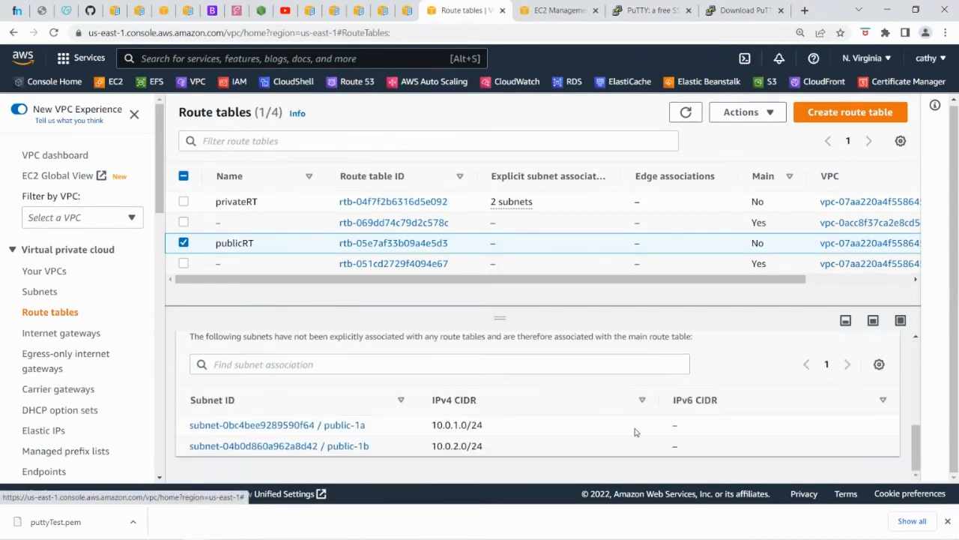
{"action": "scroll", "coordinate": [613, 433], "scroll_direction": "up", "scroll_amount": 2}
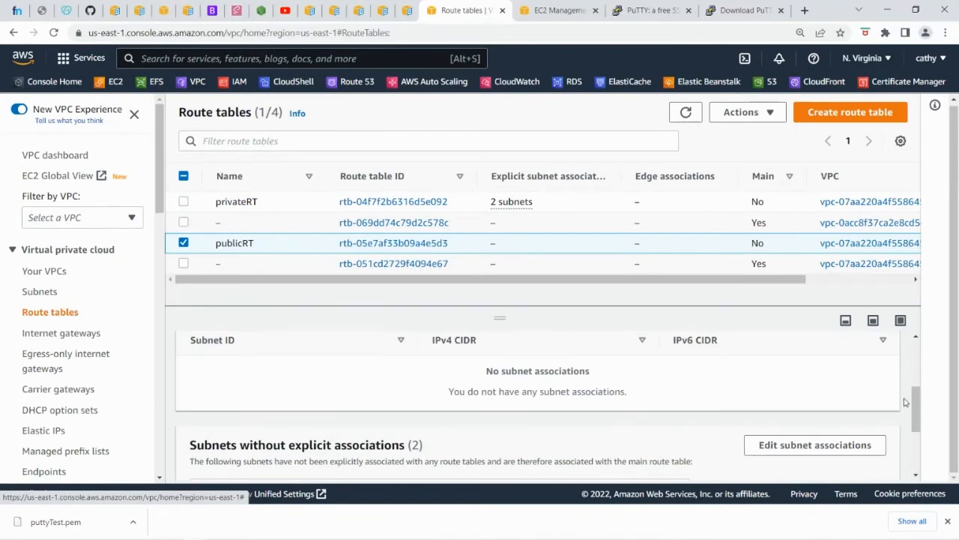
{"action": "scroll", "coordinate": [905, 402], "scroll_direction": "up", "scroll_amount": 3}
{"action": "left_click", "coordinate": [821, 427]}
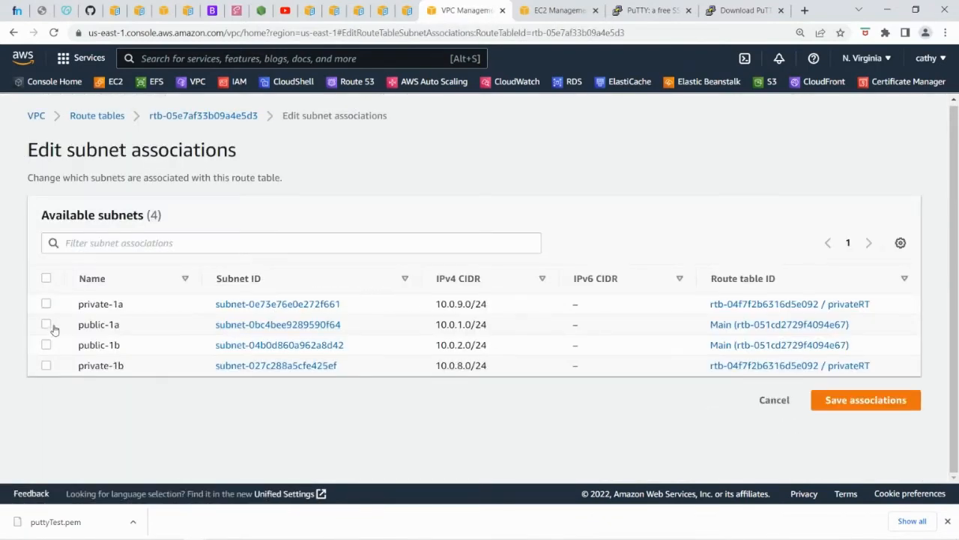
{"action": "left_click", "coordinate": [45, 325]}
{"action": "left_click", "coordinate": [46, 345]}
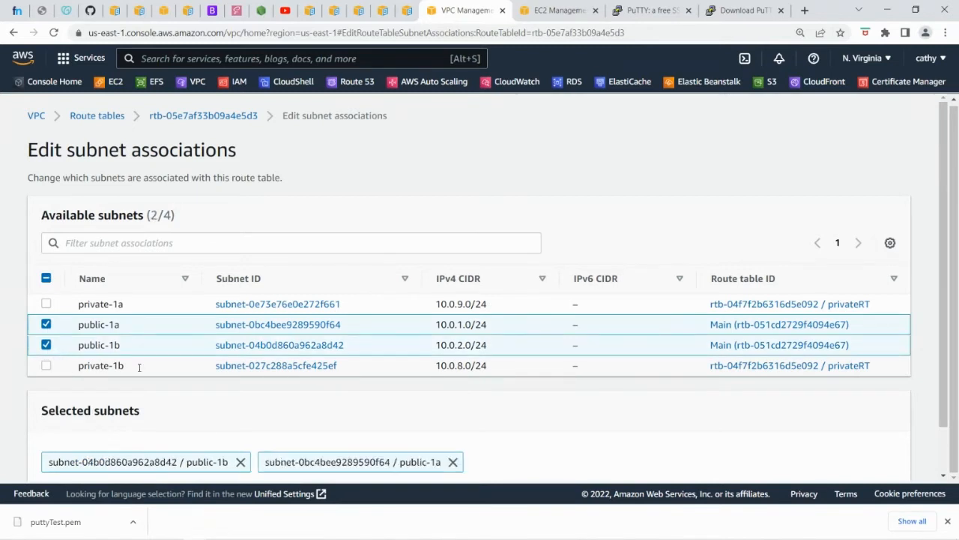
{"action": "scroll", "coordinate": [632, 429], "scroll_direction": "down", "scroll_amount": 2}
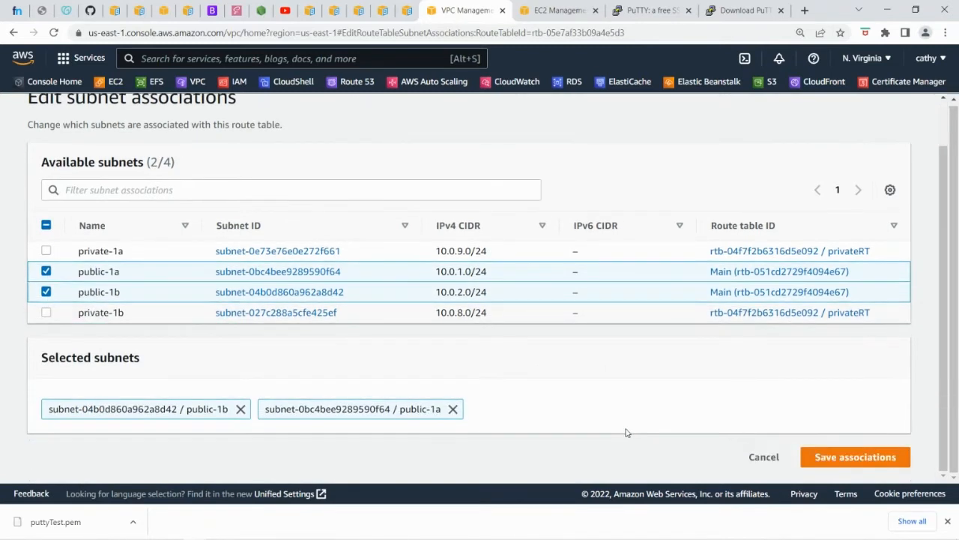
{"action": "left_click", "coordinate": [857, 459]}
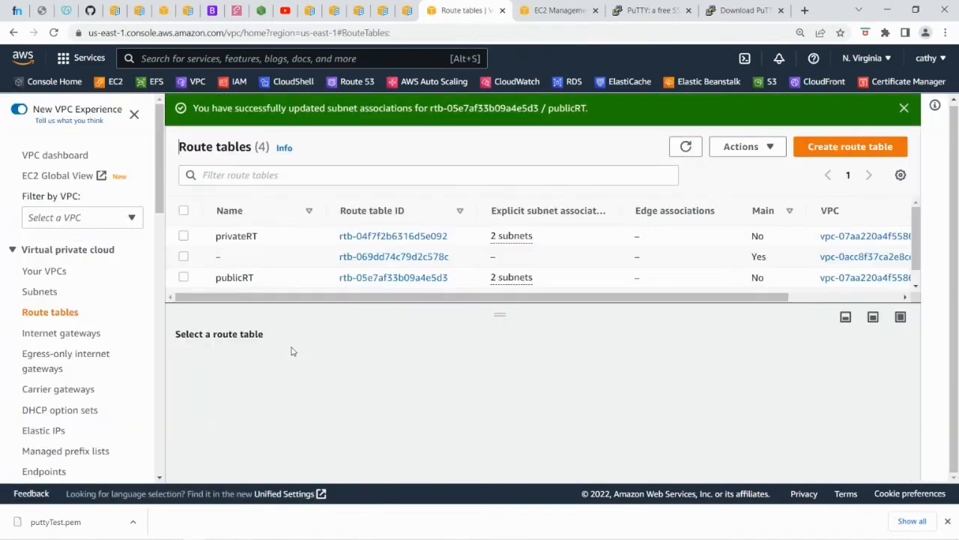
- Check the internet gateway in the WordPress reference architecture diagram and create an internet gateway named wordpressIGW
{"action": "left_click", "coordinate": [312, 14]}
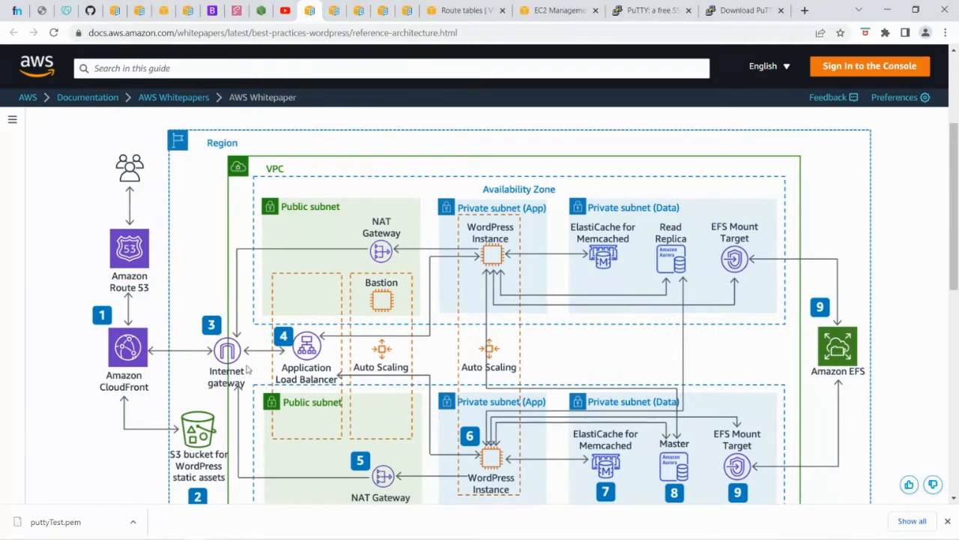
{"action": "left_click", "coordinate": [456, 15]}
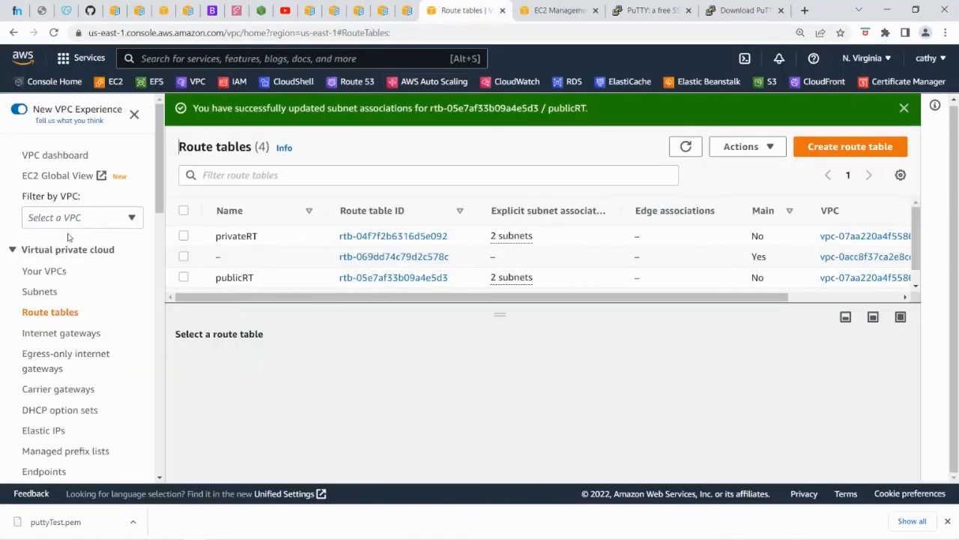
{"action": "left_click", "coordinate": [62, 335]}
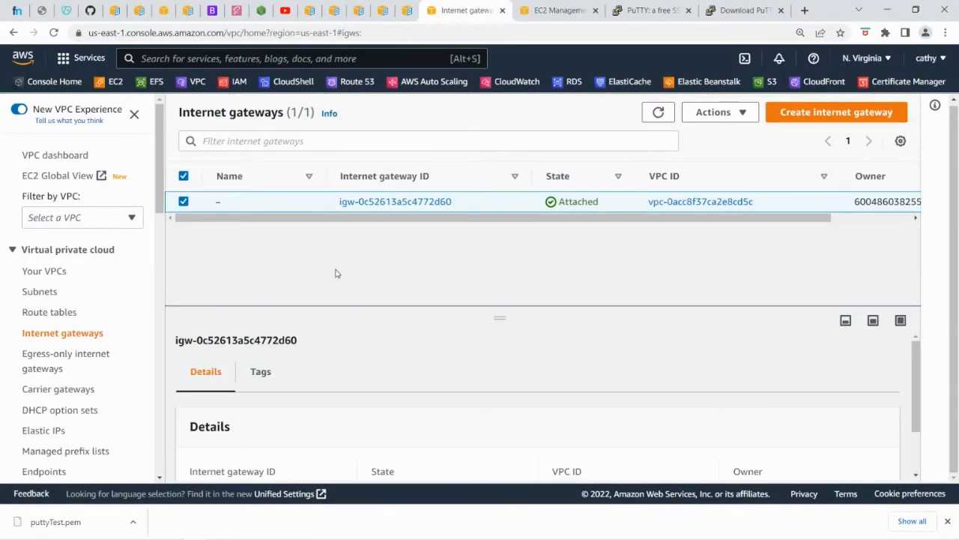
{"action": "left_click", "coordinate": [860, 120]}
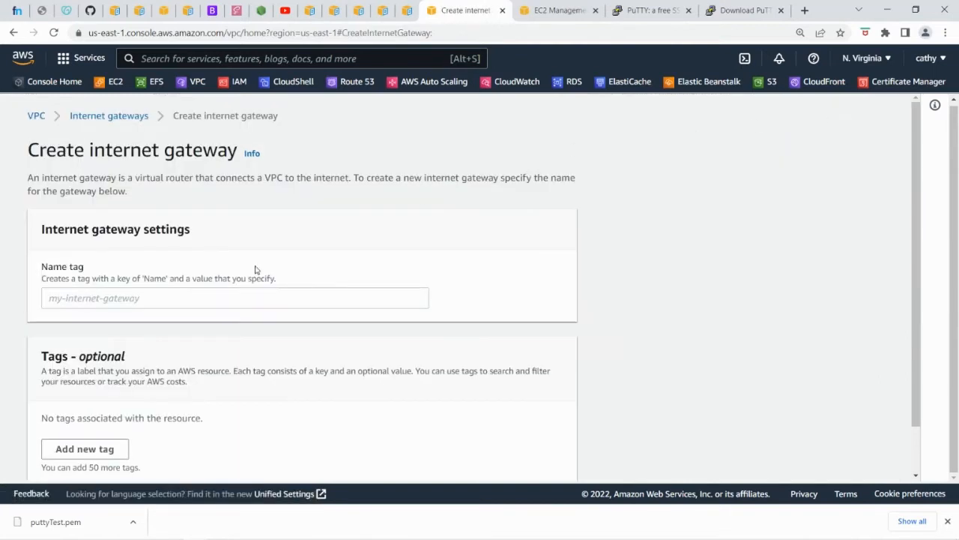
{"action": "left_click", "coordinate": [148, 299]}
{"action": "type", "text": "word"}
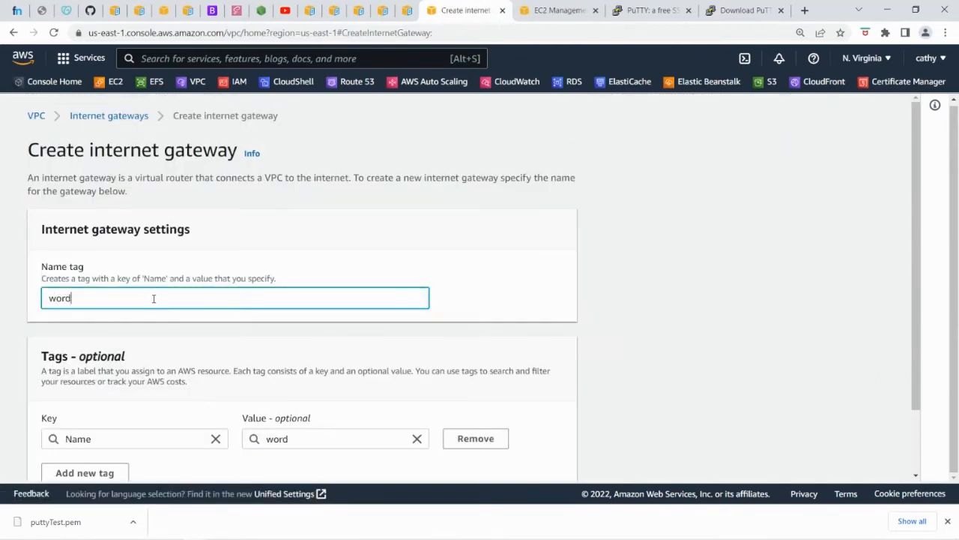
{"action": "type", "text": "pressIGW"}
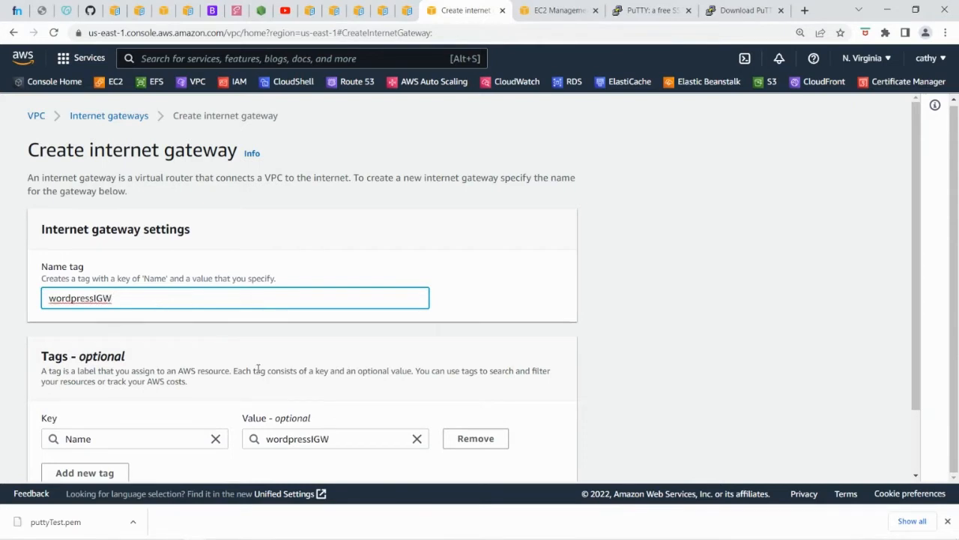
{"action": "scroll", "coordinate": [255, 369], "scroll_direction": "down", "scroll_amount": 2}
{"action": "left_click", "coordinate": [516, 460]}
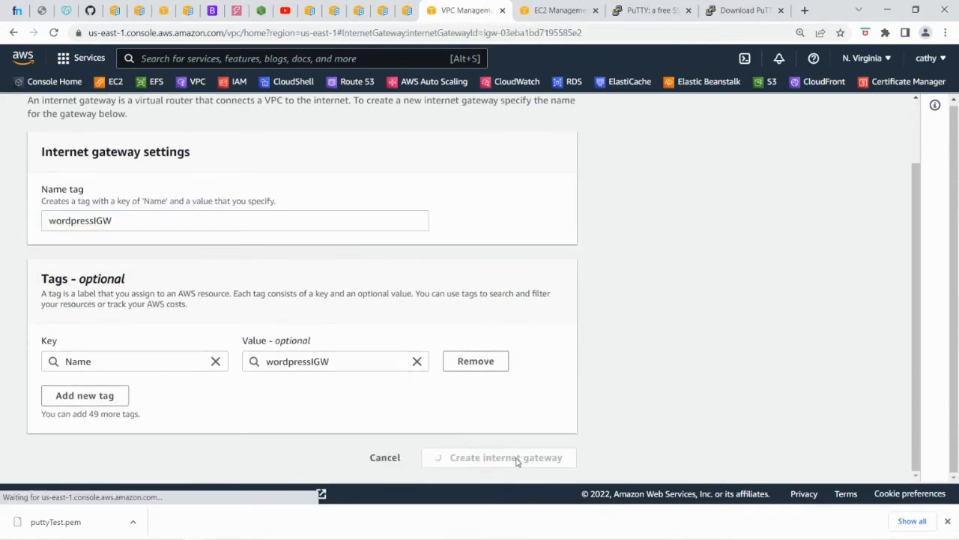
- Attach the wordpressIGW internet gateway to the wordpress VPC
{"action": "left_click", "coordinate": [853, 200]}
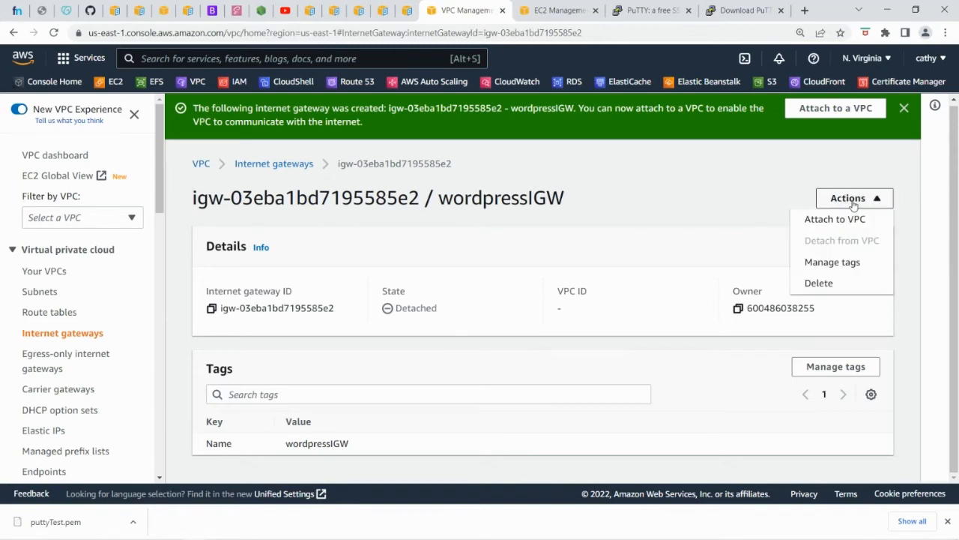
{"action": "left_click", "coordinate": [847, 218]}
{"action": "left_click", "coordinate": [135, 279]}
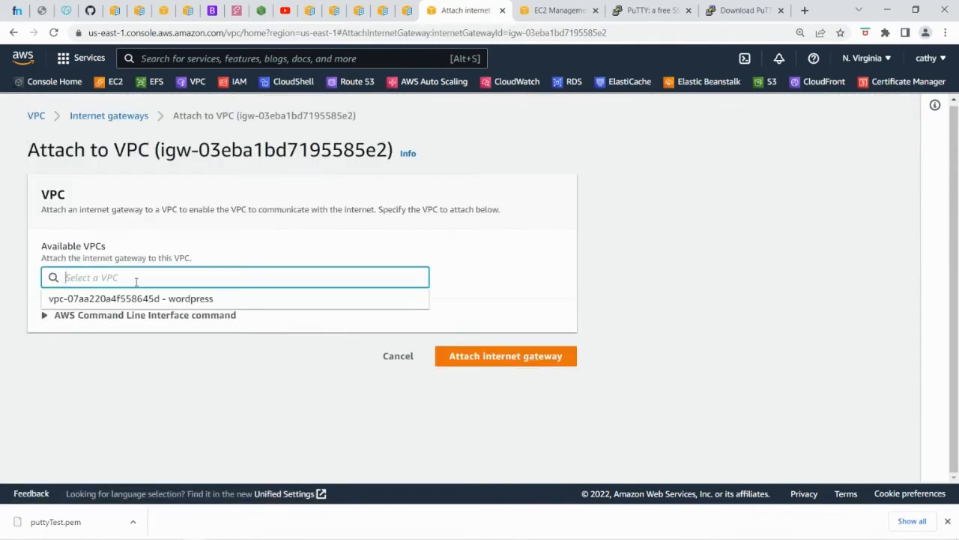
{"action": "left_click", "coordinate": [142, 299]}
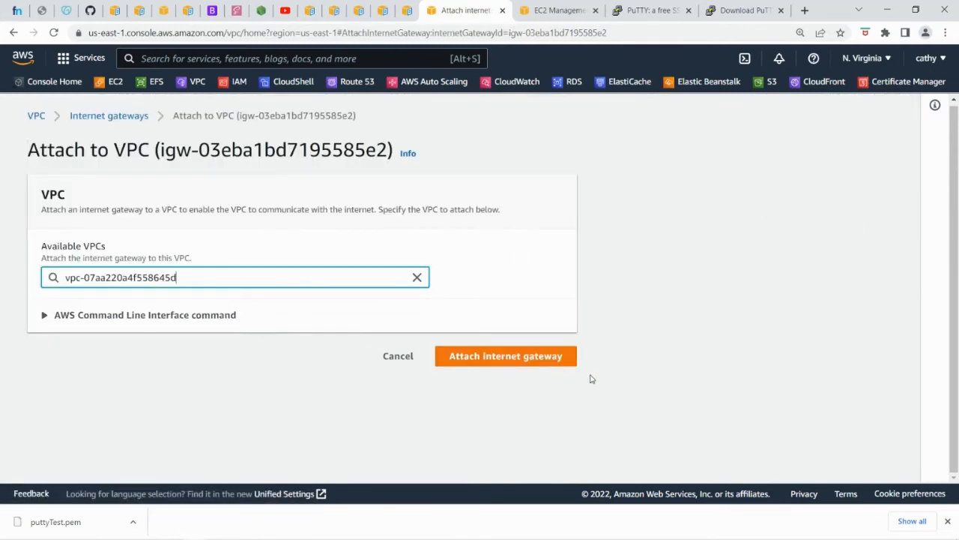
{"action": "left_click", "coordinate": [516, 359]}
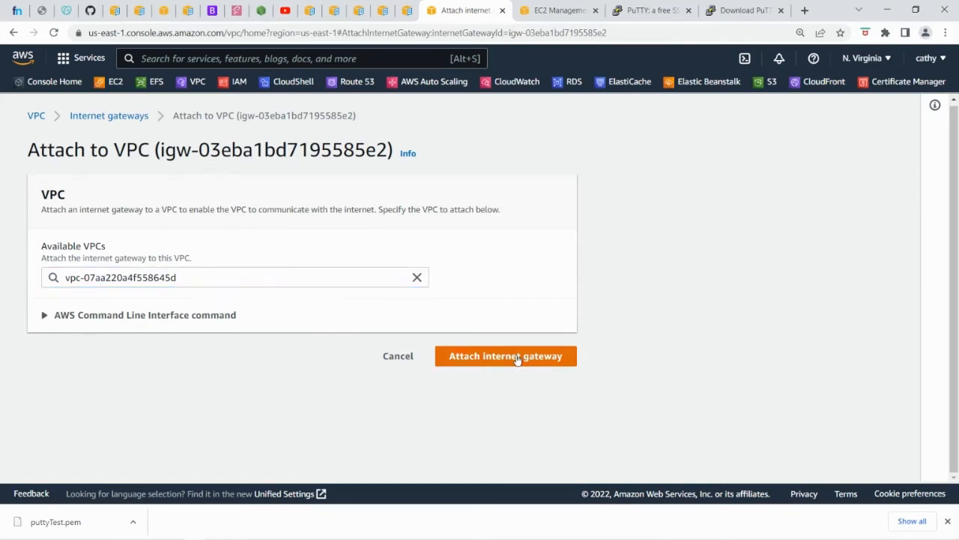
{"action": "left_click", "coordinate": [517, 359]}
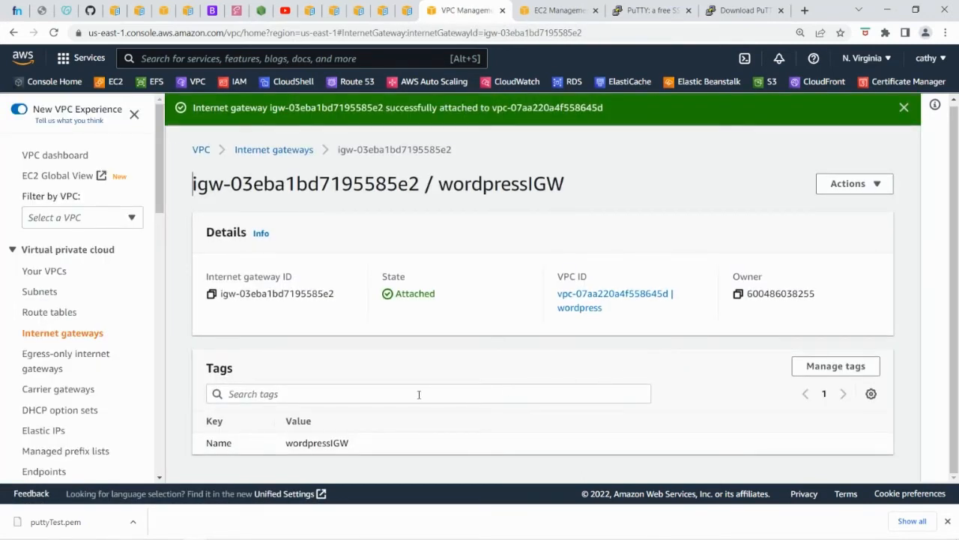
- Enable DNS hostnames for the wordpress VPC and save the change
{"action": "left_click", "coordinate": [50, 270]}
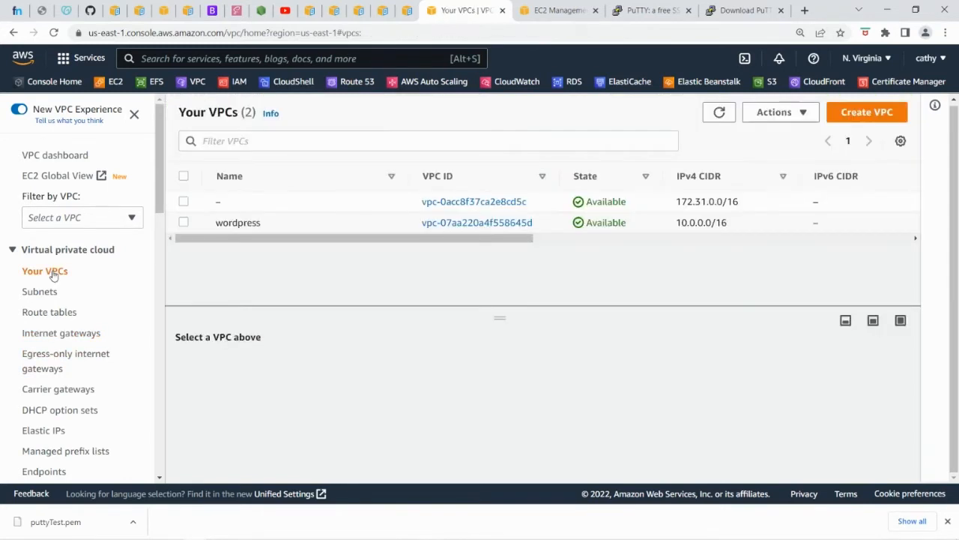
{"action": "left_click", "coordinate": [183, 222]}
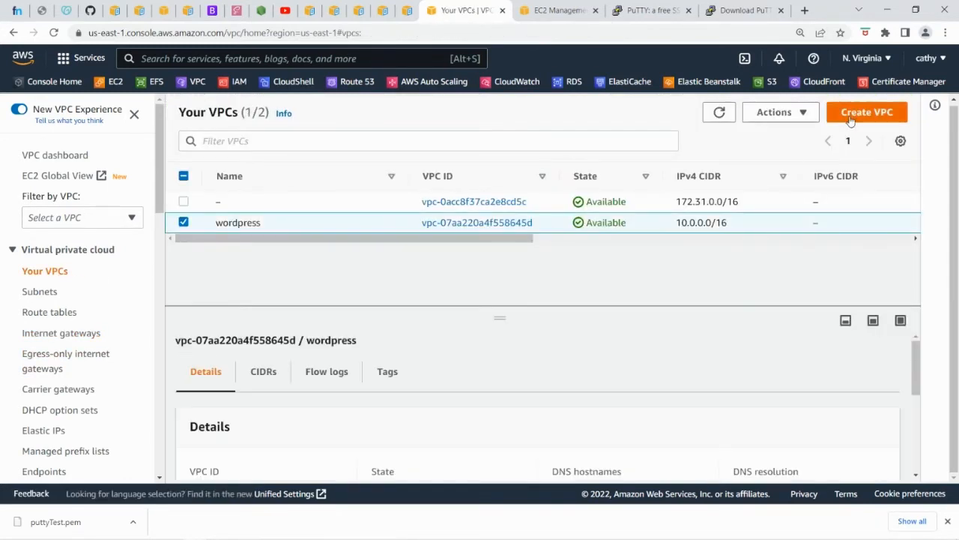
{"action": "left_click", "coordinate": [799, 113]}
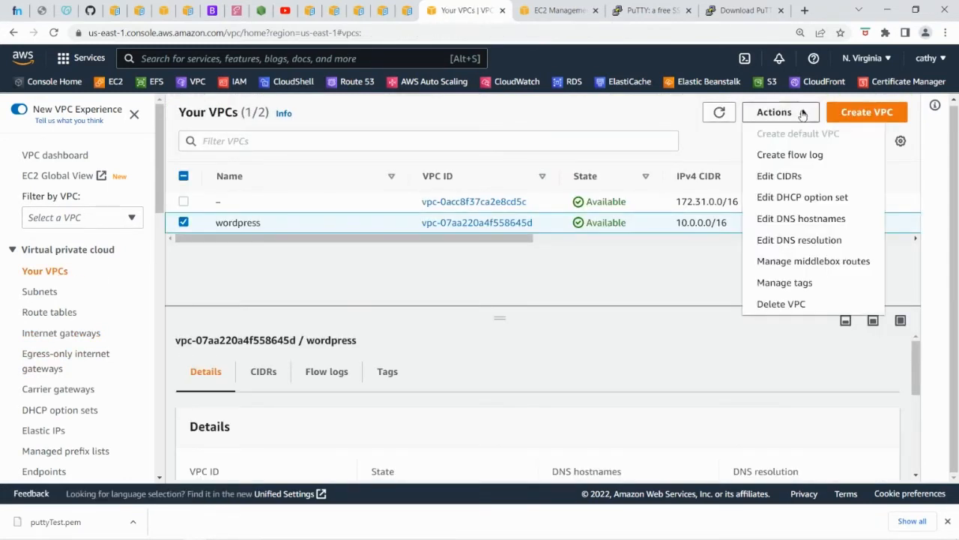
{"action": "left_click", "coordinate": [814, 220]}
{"action": "left_click", "coordinate": [46, 286]}
{"action": "left_click", "coordinate": [531, 334]}
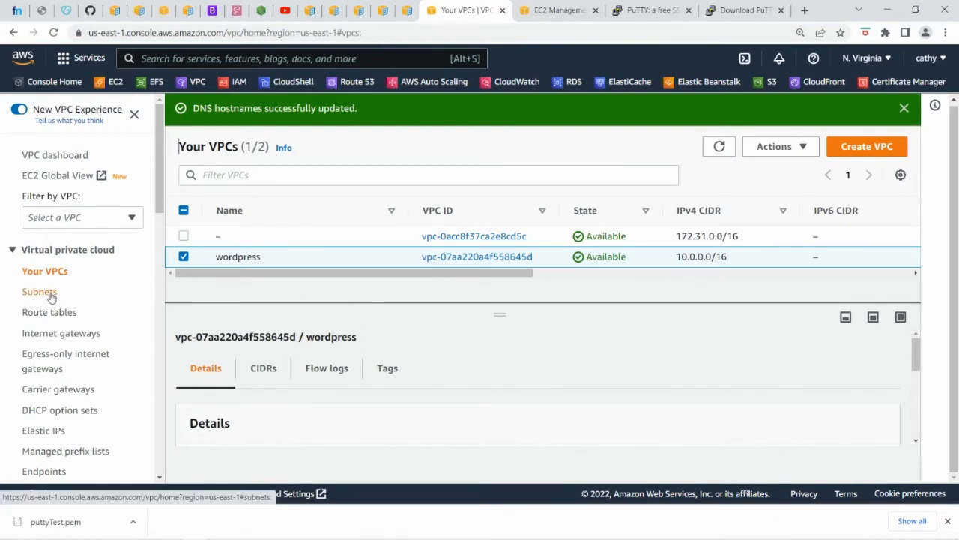
- Review the auto-assign public IPv4 address setting of the wordpress VPC's public and private subnets
{"action": "left_click", "coordinate": [49, 296]}
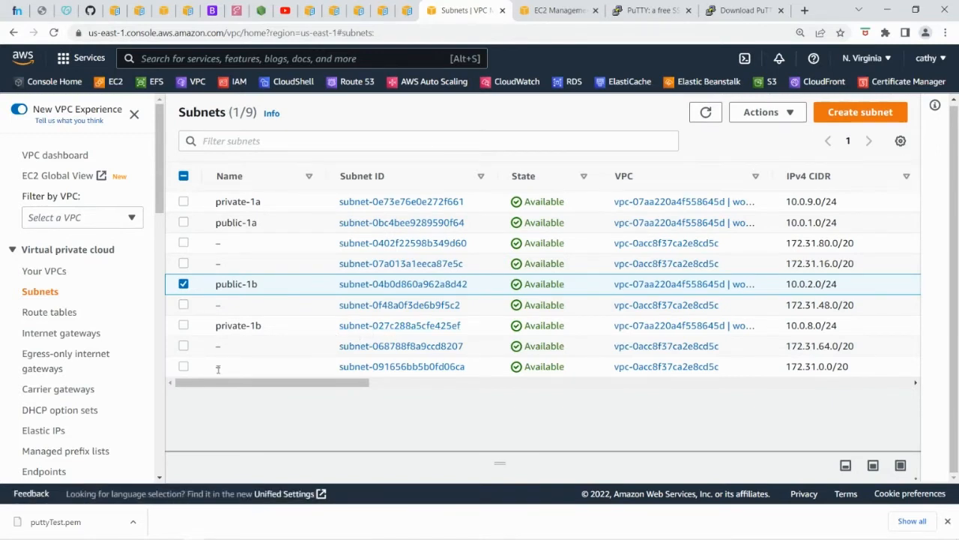
{"action": "left_click", "coordinate": [184, 224]}
{"action": "left_click_drag", "start_coordinate": [267, 384], "coordinate": [664, 430]}
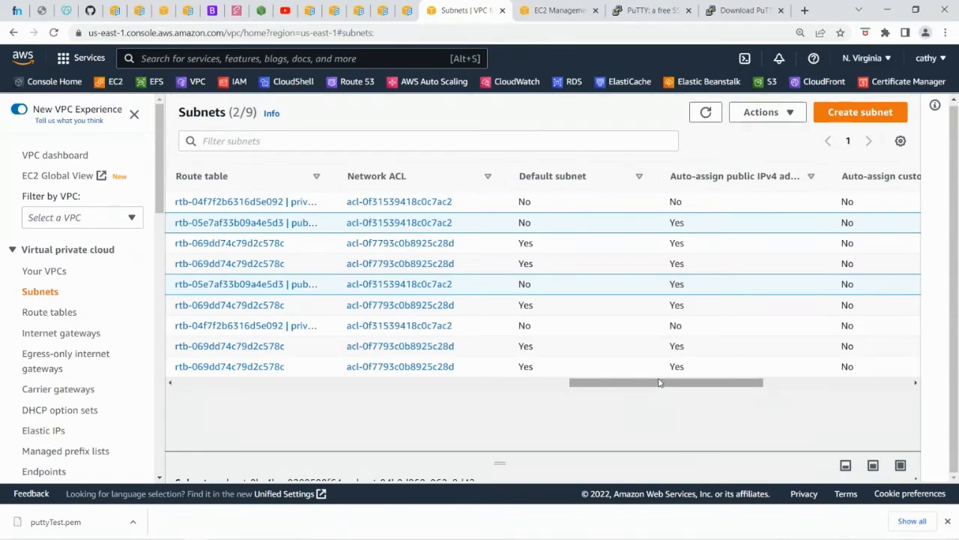
{"action": "left_click_drag", "start_coordinate": [663, 383], "coordinate": [172, 383]}
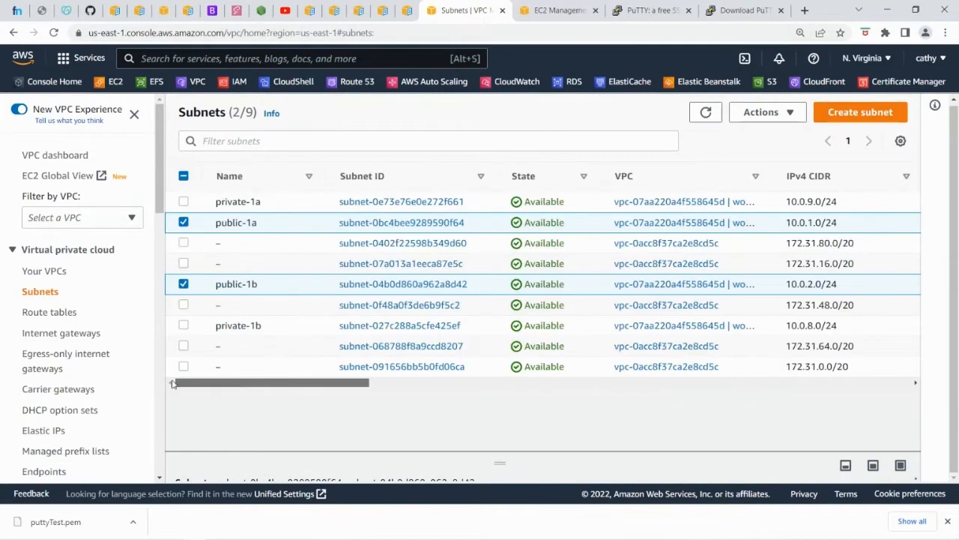
{"action": "left_click", "coordinate": [184, 325]}
{"action": "left_click", "coordinate": [184, 284]}
{"action": "left_click", "coordinate": [183, 223]}
{"action": "left_click", "coordinate": [183, 202]}
{"action": "left_click_drag", "start_coordinate": [263, 386], "coordinate": [239, 446]}
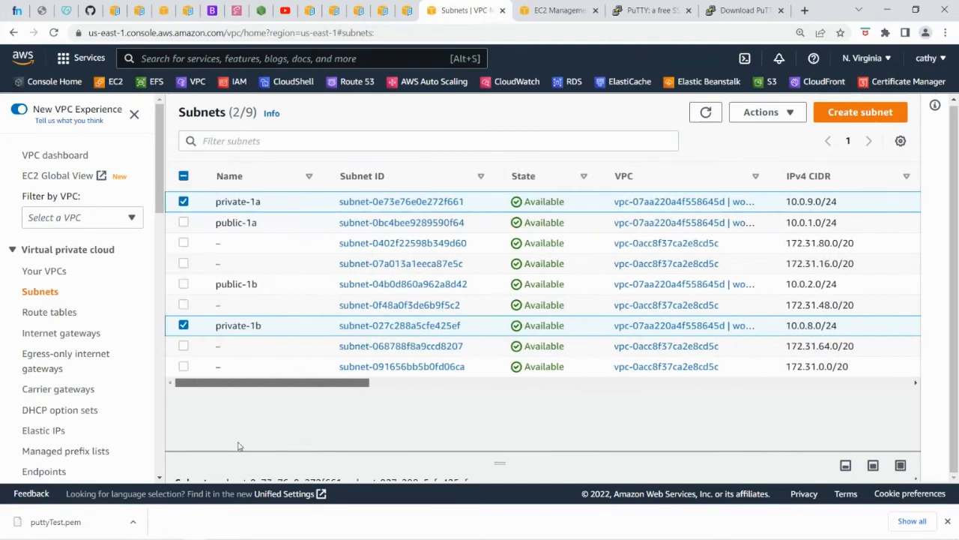
- Review the explicit subnet associations of the publicRT route table
{"action": "left_click", "coordinate": [49, 311]}
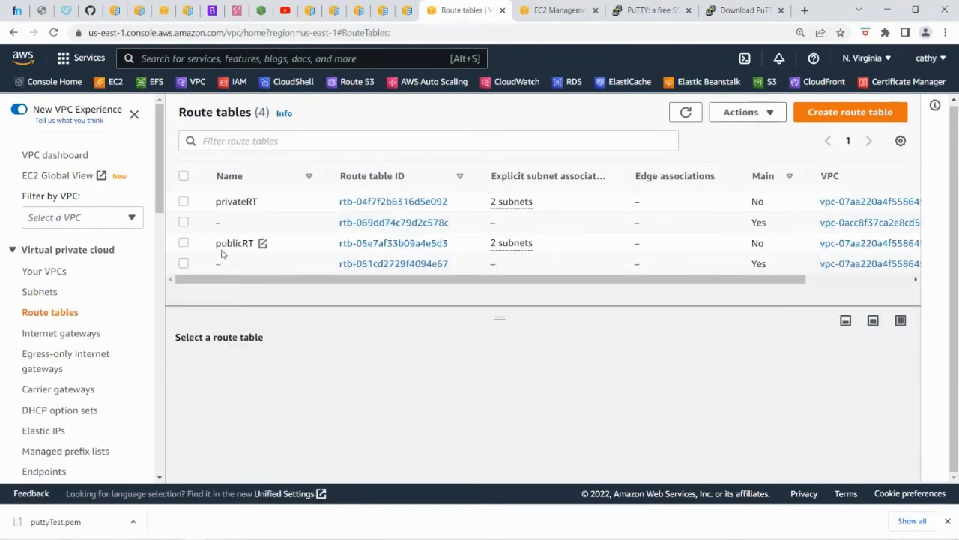
{"action": "left_click", "coordinate": [183, 243]}
{"action": "scroll", "coordinate": [338, 391], "scroll_direction": "down", "scroll_amount": 3}
{"action": "scroll", "coordinate": [298, 373], "scroll_direction": "up", "scroll_amount": 3}
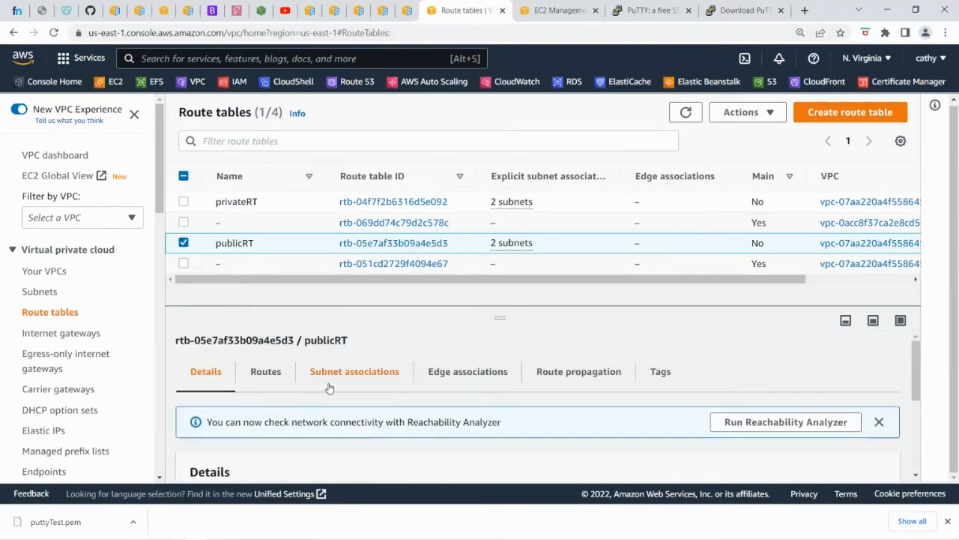
{"action": "left_click", "coordinate": [362, 385]}
{"action": "scroll", "coordinate": [371, 388], "scroll_direction": "down", "scroll_amount": 5}
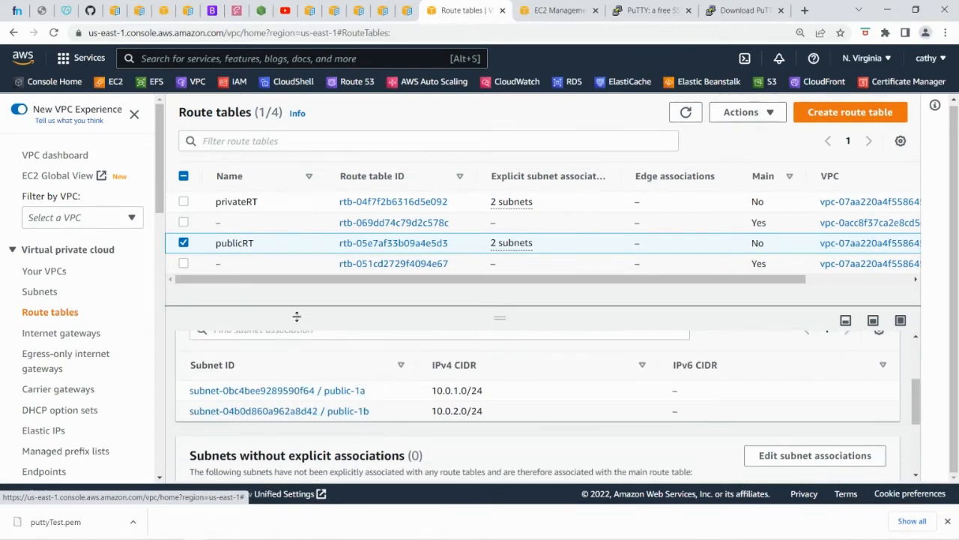
- Review the explicit subnet associations of the privateRT route table
{"action": "left_click", "coordinate": [183, 201]}
{"action": "left_click", "coordinate": [183, 242]}
{"action": "scroll", "coordinate": [382, 382], "scroll_direction": "down", "scroll_amount": 1}
{"action": "scroll", "coordinate": [385, 383], "scroll_direction": "down", "scroll_amount": 1}
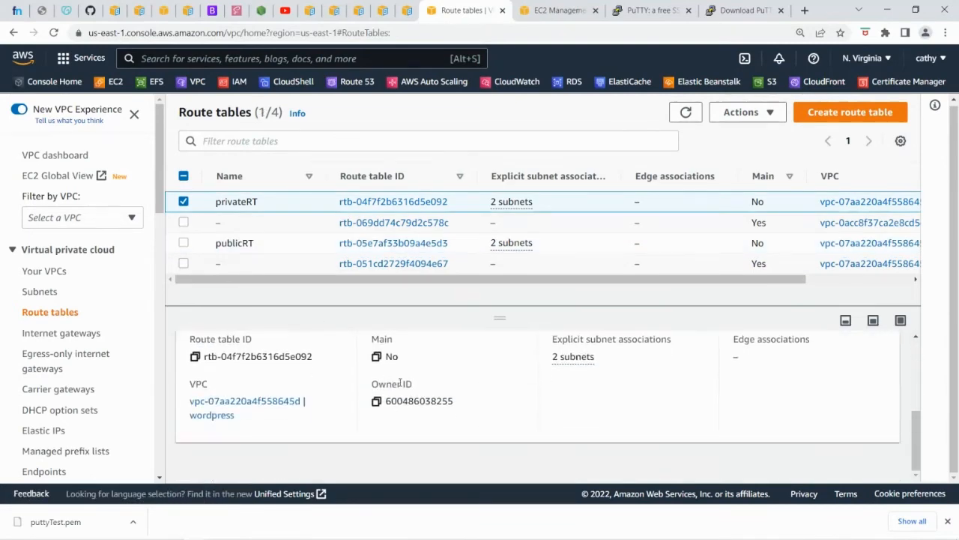
{"action": "scroll", "coordinate": [437, 381], "scroll_direction": "up", "scroll_amount": 3}
{"action": "left_click", "coordinate": [364, 373]}
{"action": "scroll", "coordinate": [439, 395], "scroll_direction": "down", "scroll_amount": 2}
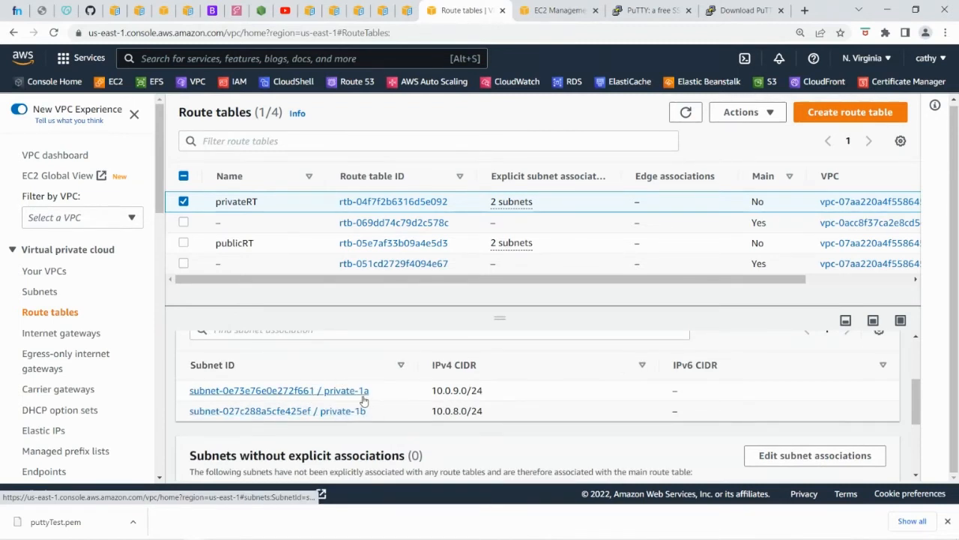
{"action": "scroll", "coordinate": [364, 401], "scroll_direction": "up", "scroll_amount": 2}
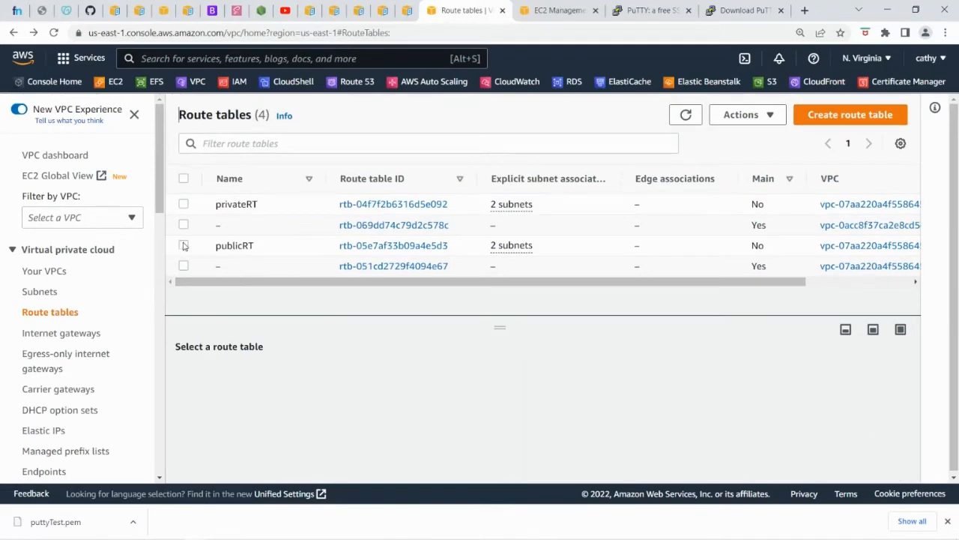
- Add a route to the publicRT route table with destination 0.0.0.0/0 and the wordpressIGW internet gateway as target, and save the changes
{"action": "left_click", "coordinate": [184, 246]}
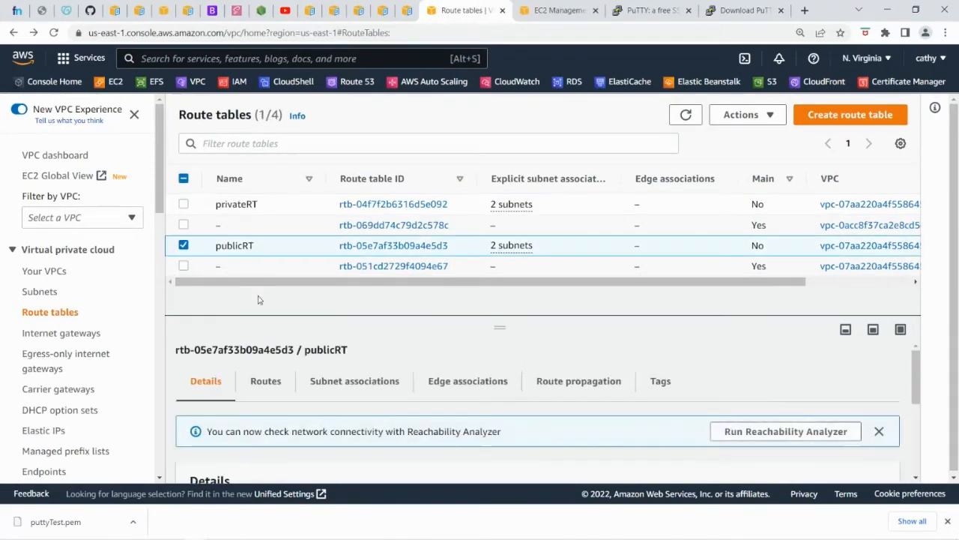
{"action": "scroll", "coordinate": [267, 347], "scroll_direction": "down", "scroll_amount": 1}
{"action": "scroll", "coordinate": [279, 377], "scroll_direction": "up", "scroll_amount": 1}
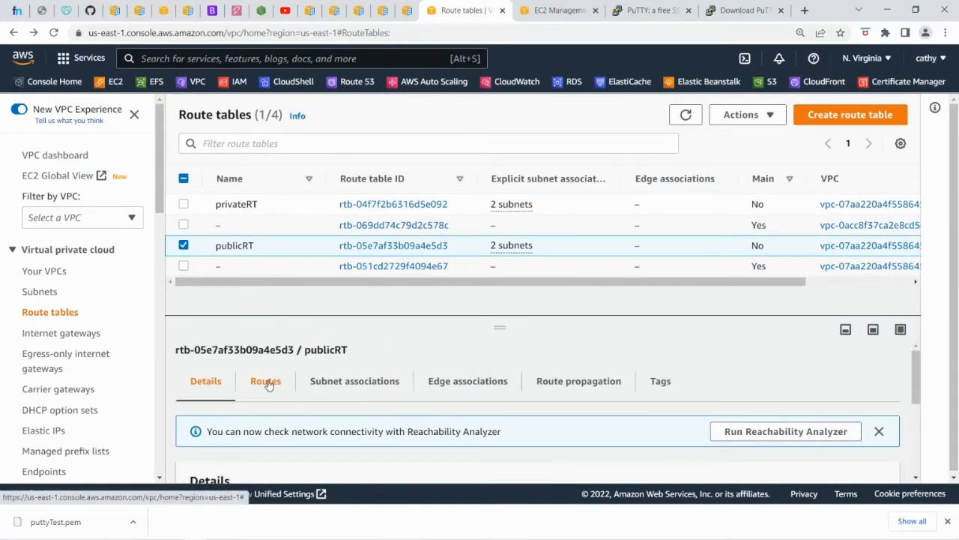
{"action": "left_click", "coordinate": [266, 381]}
{"action": "scroll", "coordinate": [270, 381], "scroll_direction": "down", "scroll_amount": 2}
{"action": "left_click", "coordinate": [847, 376]}
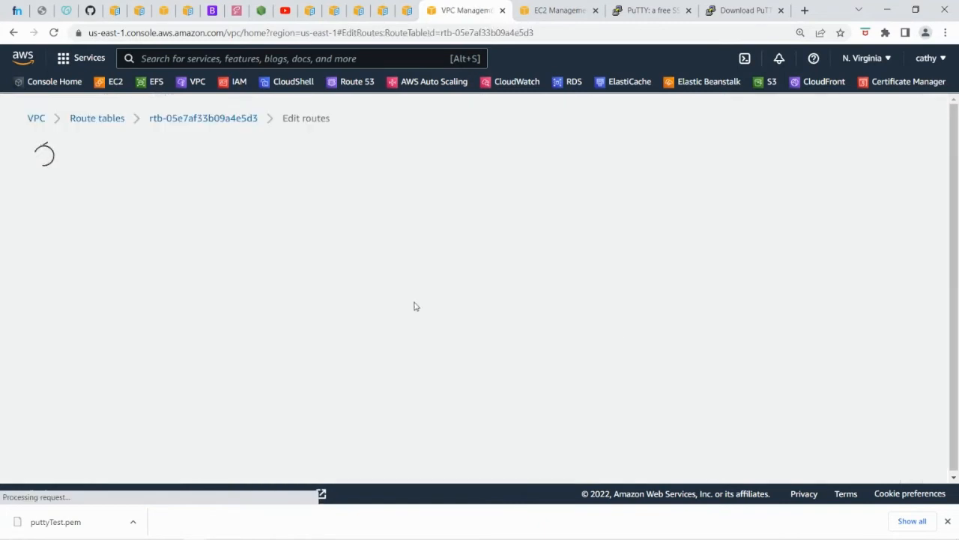
{"action": "left_click", "coordinate": [74, 285]}
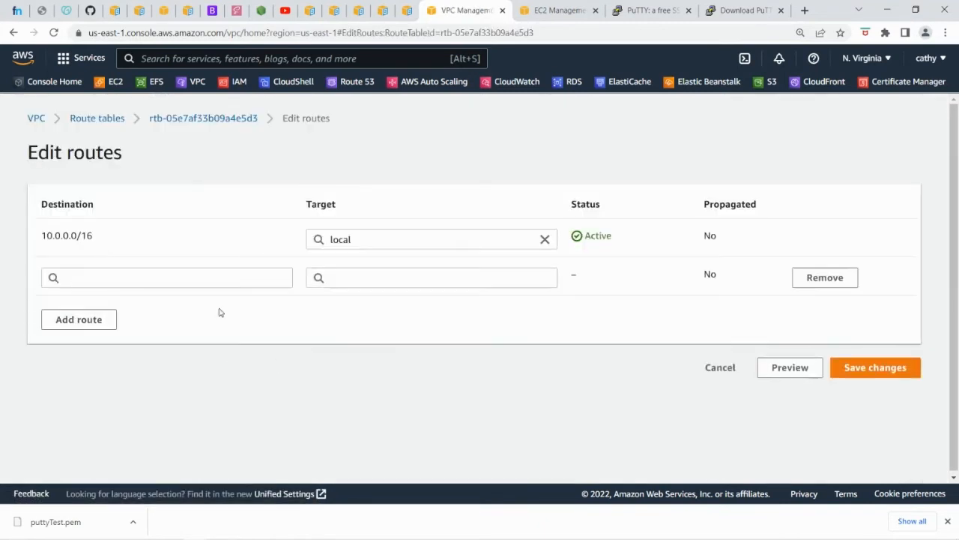
{"action": "left_click", "coordinate": [147, 275]}
{"action": "left_click", "coordinate": [146, 299]}
{"action": "left_click", "coordinate": [348, 278]}
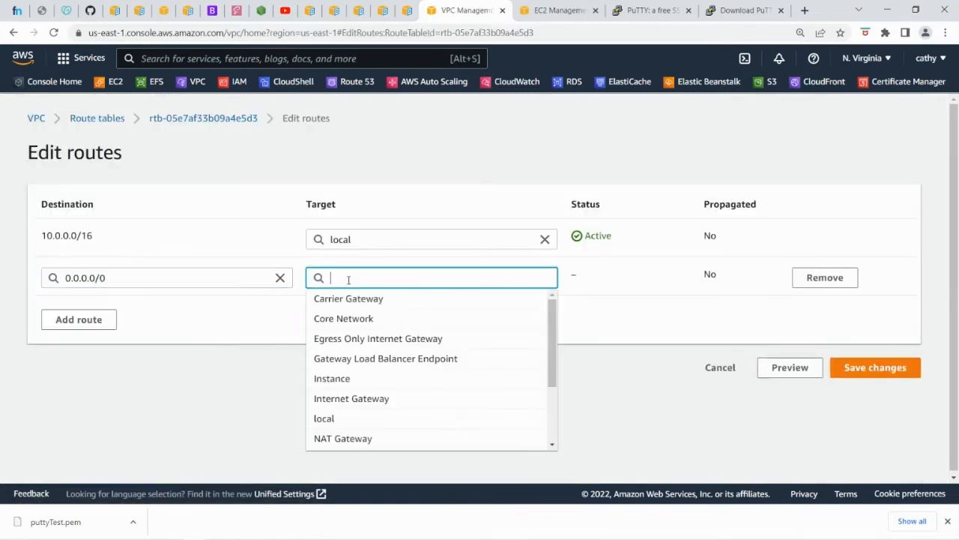
{"action": "left_click", "coordinate": [396, 398]}
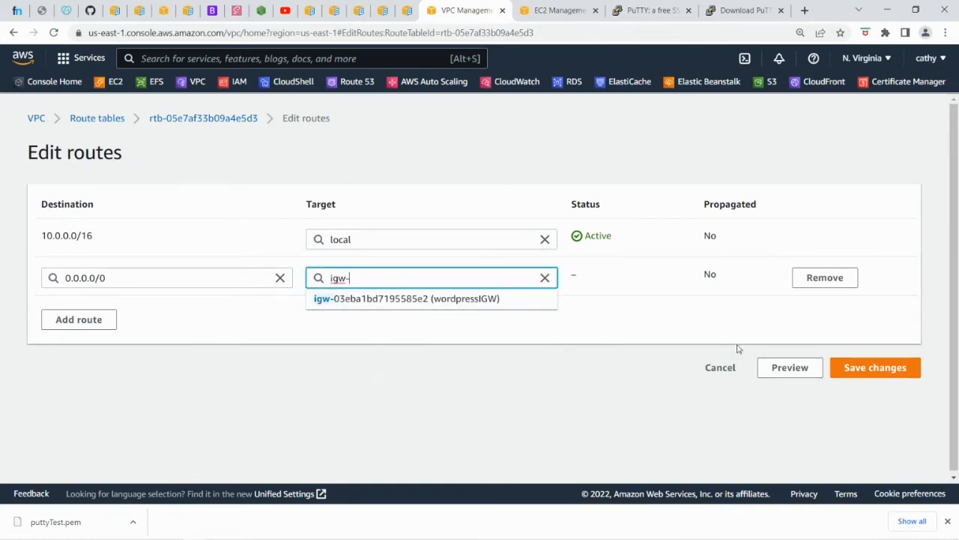
{"action": "left_click", "coordinate": [471, 299]}
{"action": "left_click", "coordinate": [876, 369]}
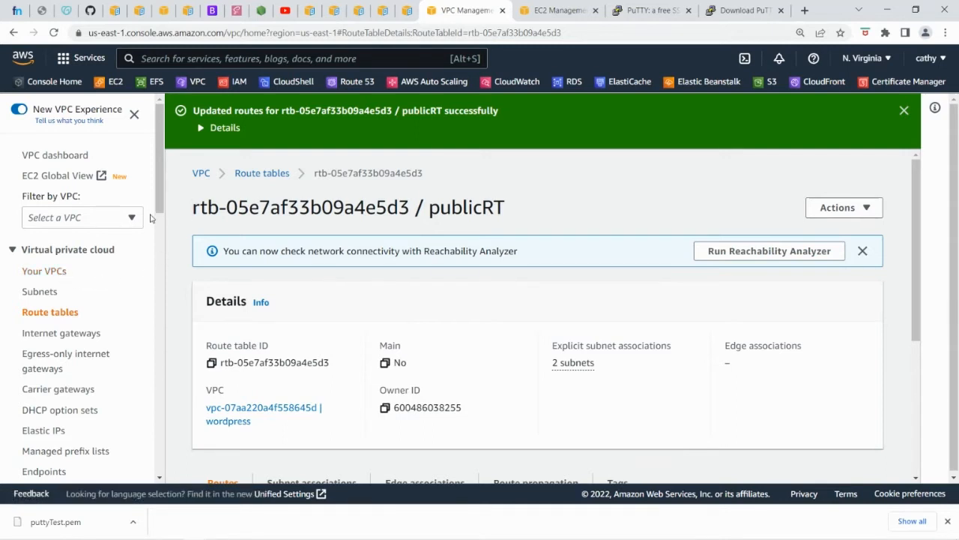
- Open the list of running EC2 instances in N. Virginia and select the puttyTest instance to review its details
{"action": "left_click", "coordinate": [74, 175]}
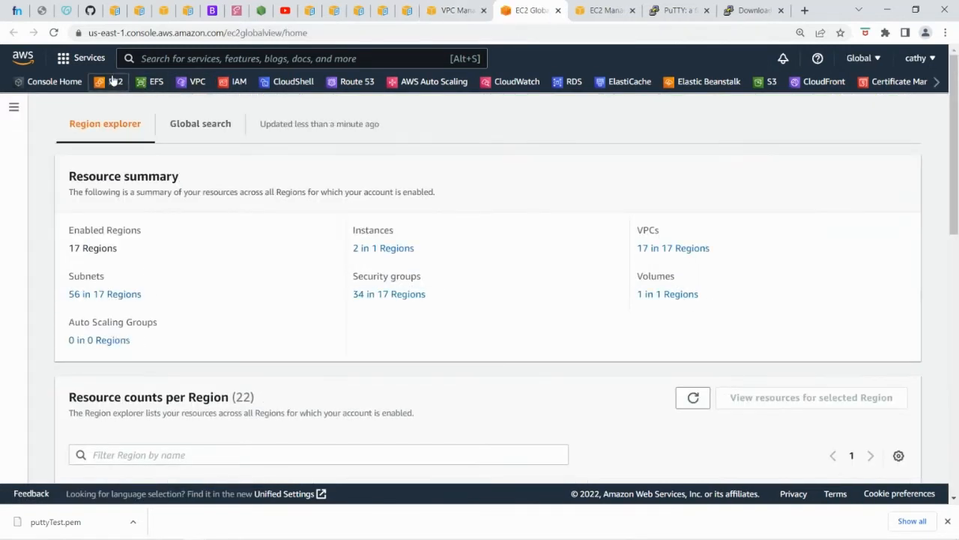
{"action": "left_click", "coordinate": [112, 81]}
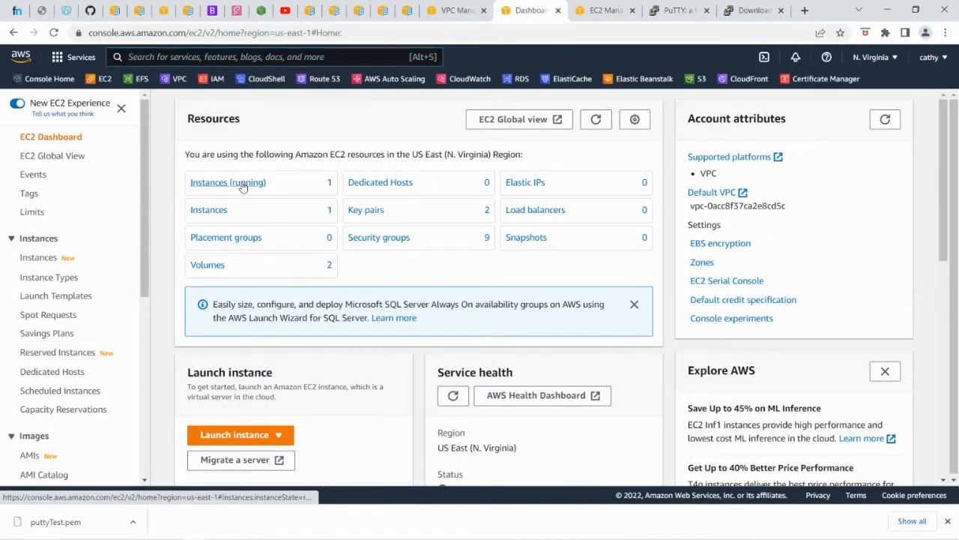
{"action": "left_click", "coordinate": [240, 186]}
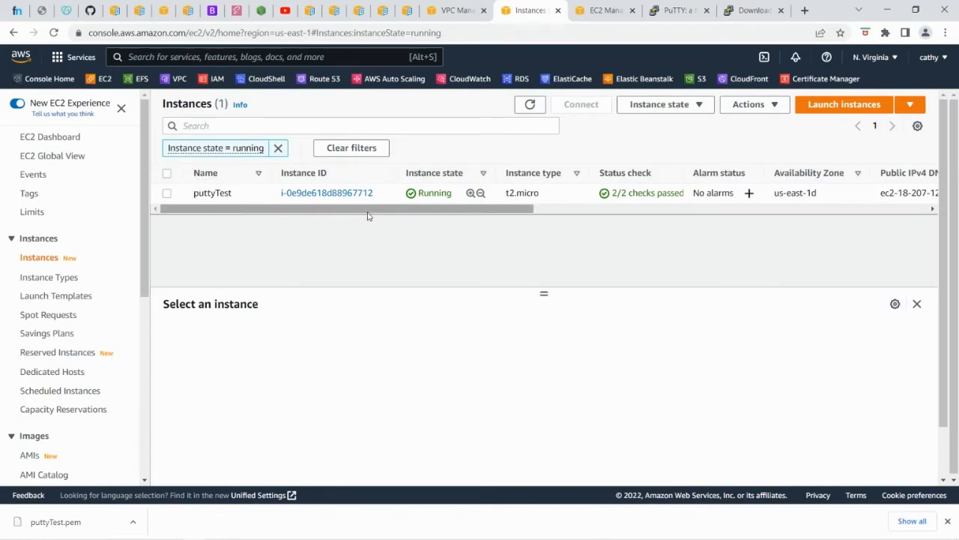
{"action": "left_click", "coordinate": [180, 196]}
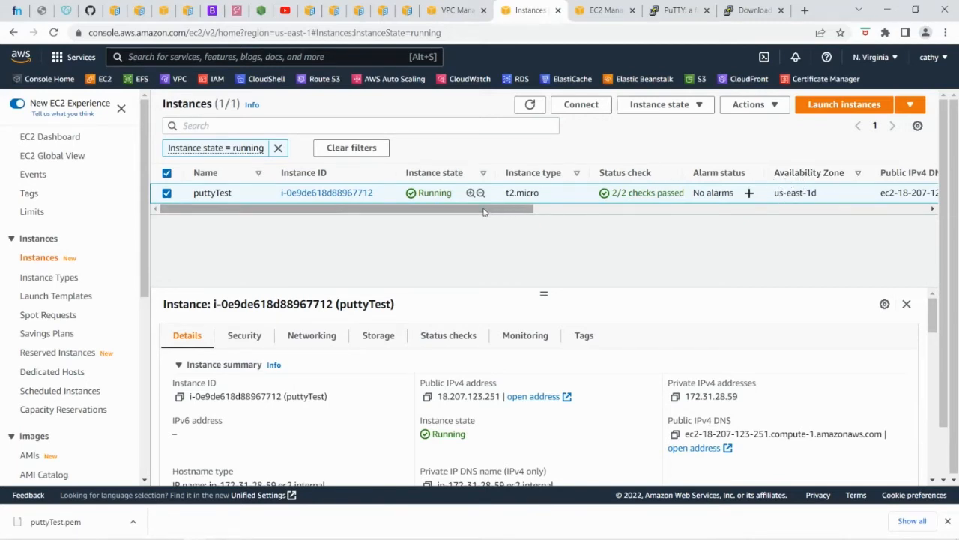
{"action": "left_click_drag", "start_coordinate": [484, 212], "coordinate": [604, 220]}
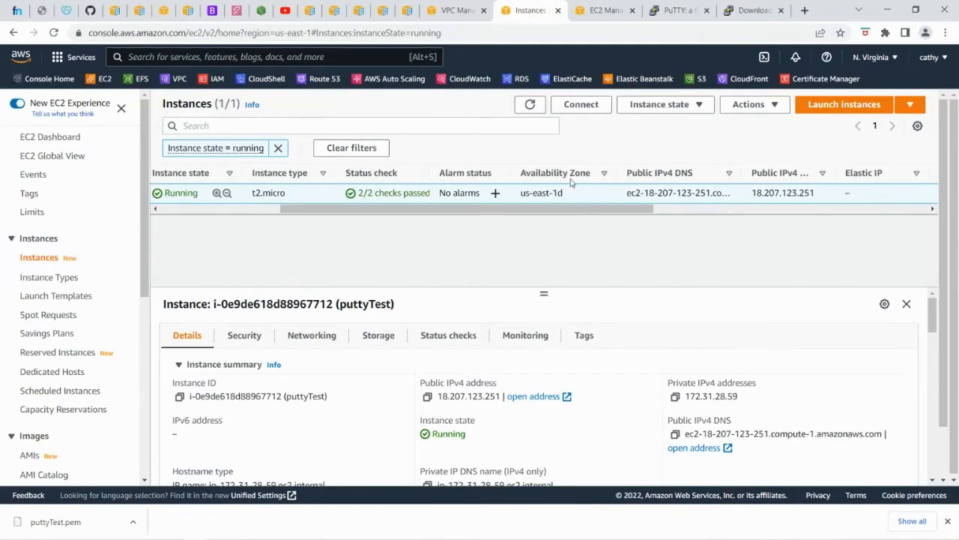
- Consult the AWS WordPress reference architecture diagram and return to the EC2 instances list
{"action": "left_click", "coordinate": [311, 11]}
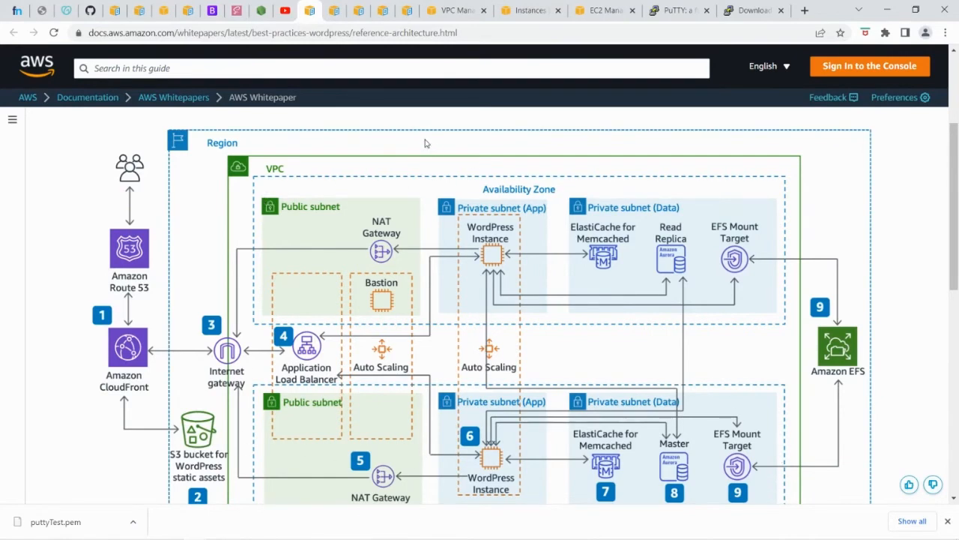
{"action": "left_click", "coordinate": [455, 11]}
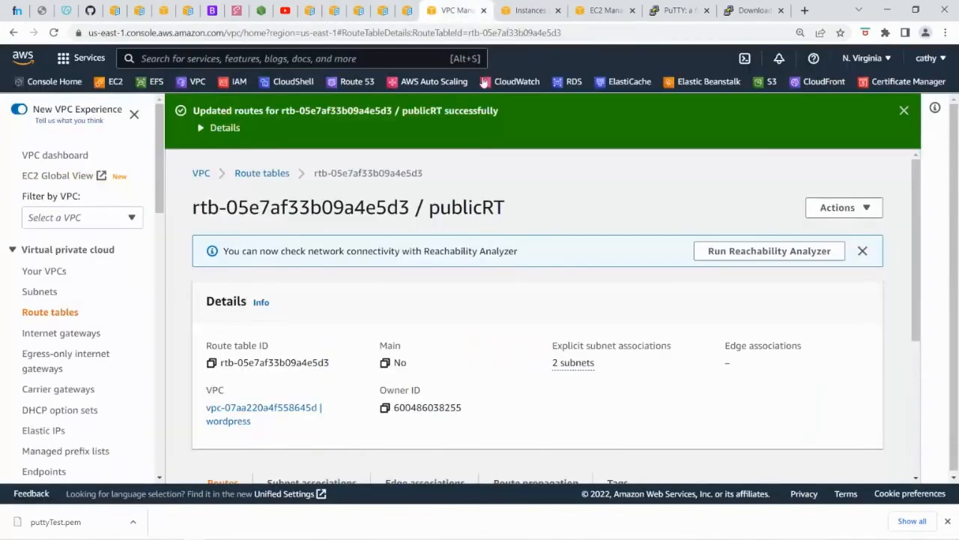
{"action": "left_click", "coordinate": [535, 16]}
- Terminate the puttyTest instance and remove the running-state filter from the instances list
{"action": "left_click_drag", "start_coordinate": [370, 209], "coordinate": [246, 209]}
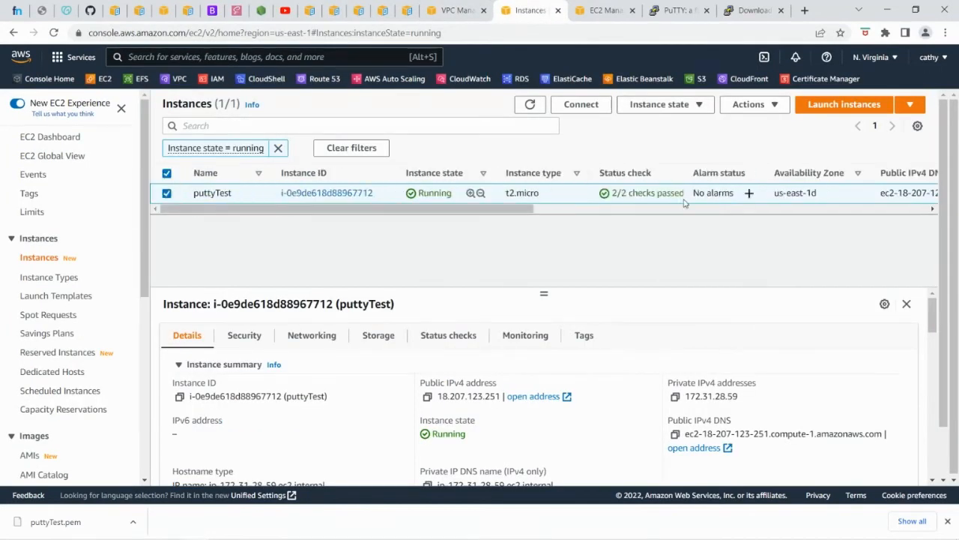
{"action": "left_click", "coordinate": [650, 104]}
{"action": "left_click", "coordinate": [661, 200]}
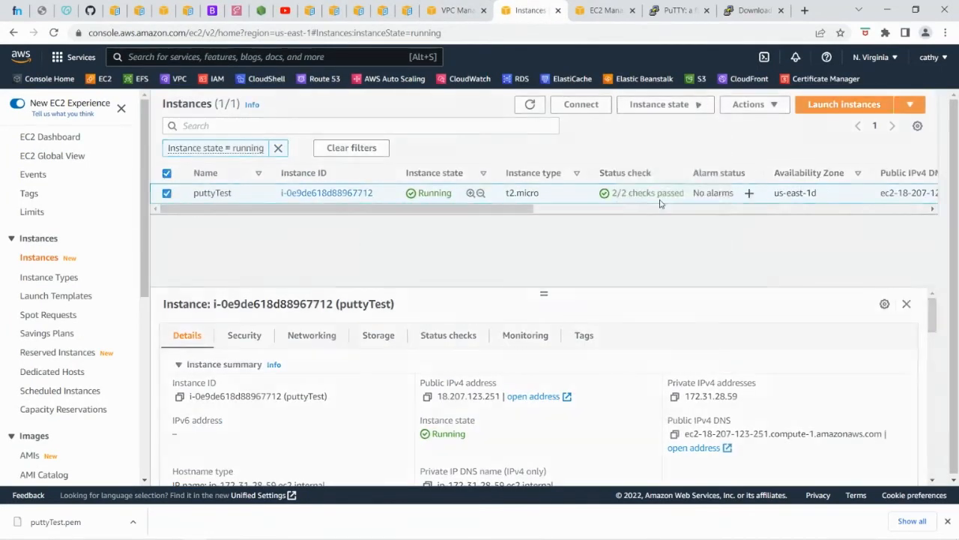
{"action": "left_click", "coordinate": [687, 379]}
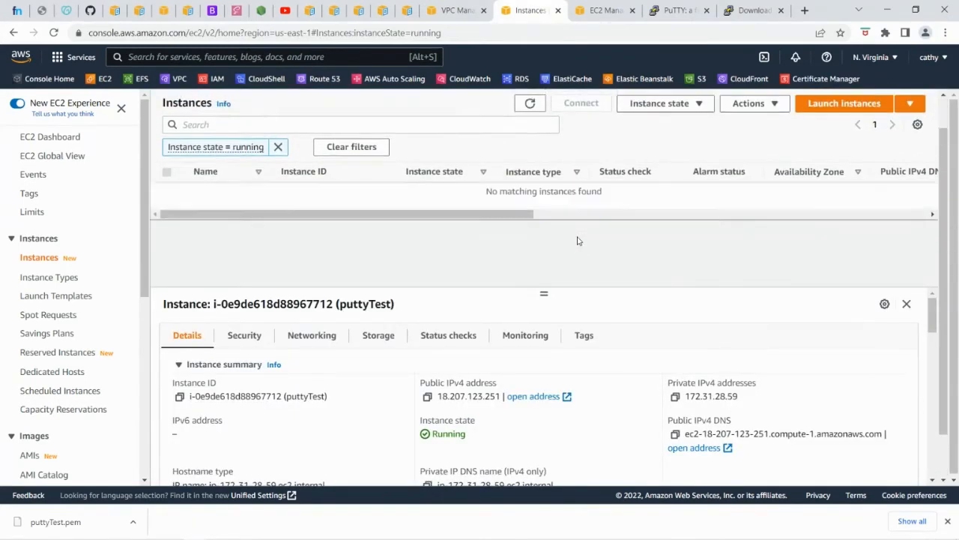
{"action": "left_click", "coordinate": [278, 179]}
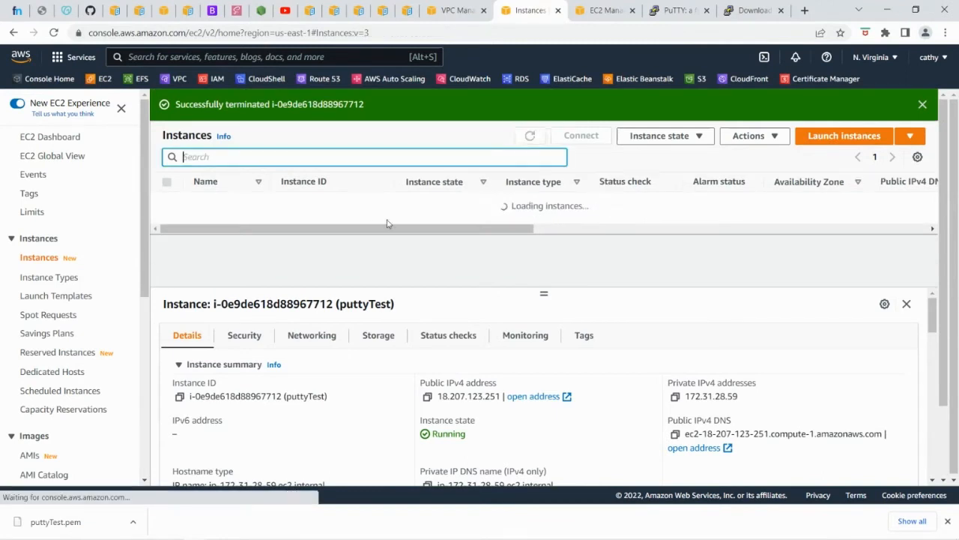
- Start launching a new EC2 instance named private, keeping the Amazon Linux 2 image
{"action": "left_click", "coordinate": [834, 140]}
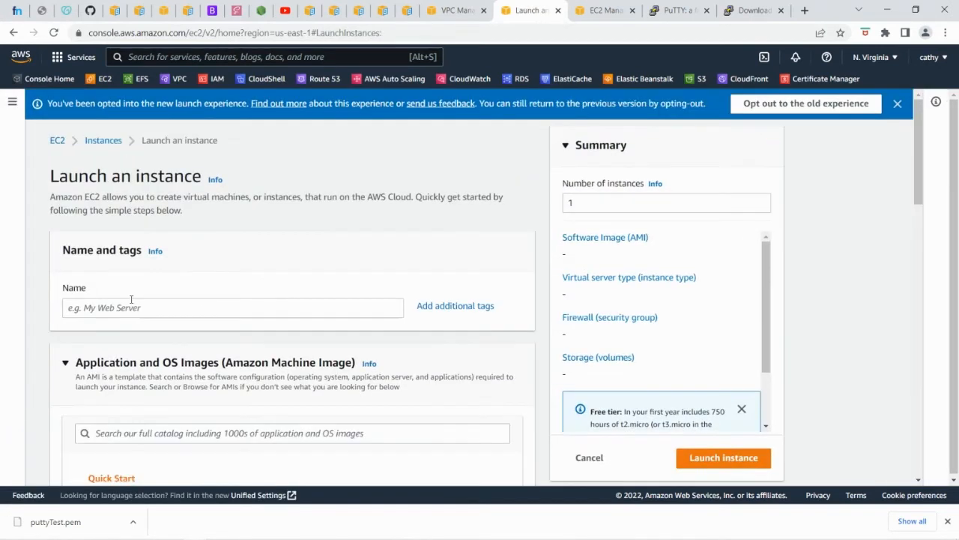
{"action": "type", "text": "private"}
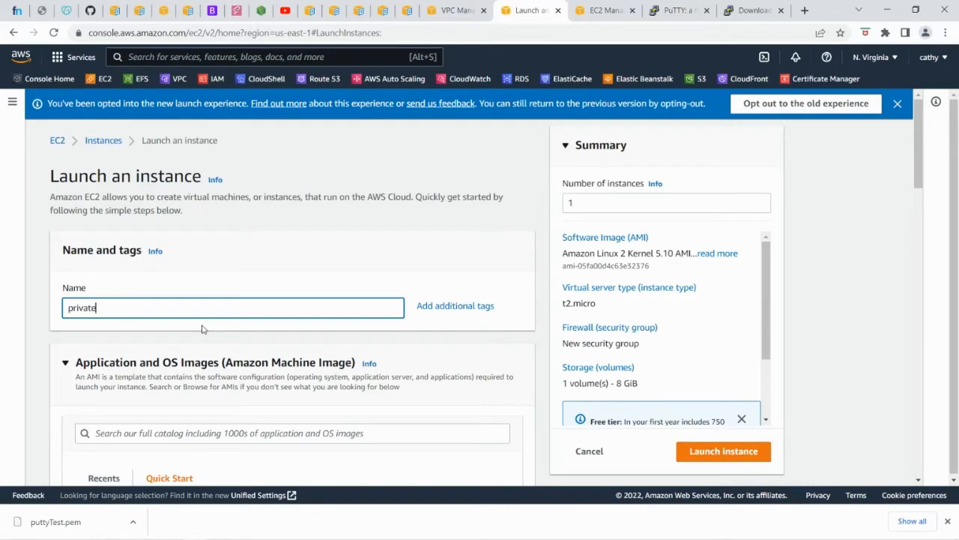
{"action": "scroll", "coordinate": [239, 360], "scroll_direction": "down", "scroll_amount": 2}
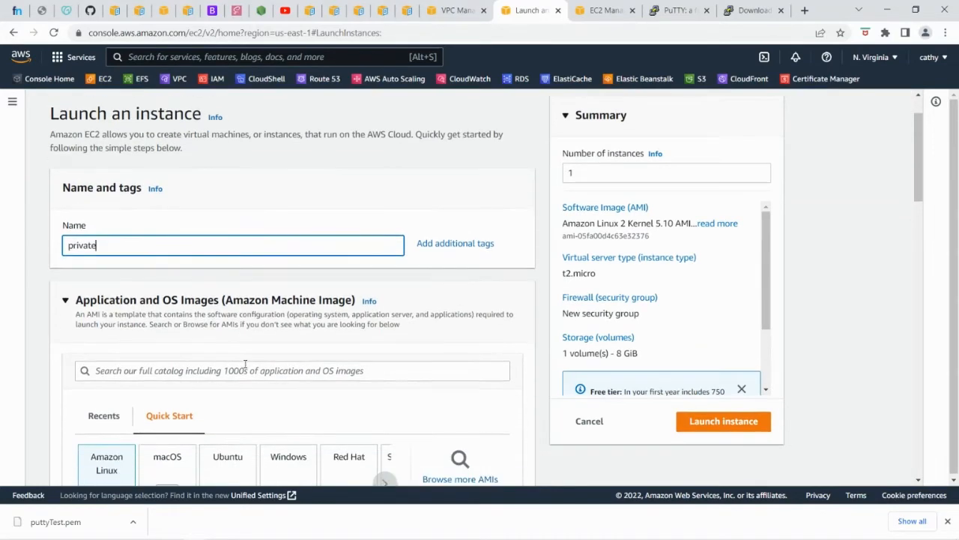
{"action": "left_click", "coordinate": [100, 418]}
{"action": "scroll", "coordinate": [242, 424], "scroll_direction": "down", "scroll_amount": 4}
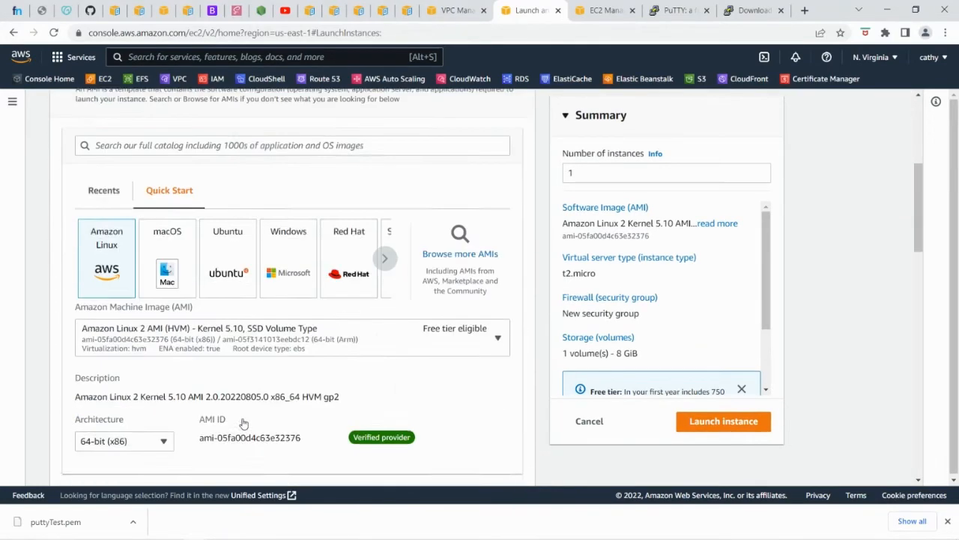
- Keep the t2.micro instance type and choose puttyTest as the key pair for the new instance
{"action": "scroll", "coordinate": [334, 424], "scroll_direction": "down", "scroll_amount": 2}
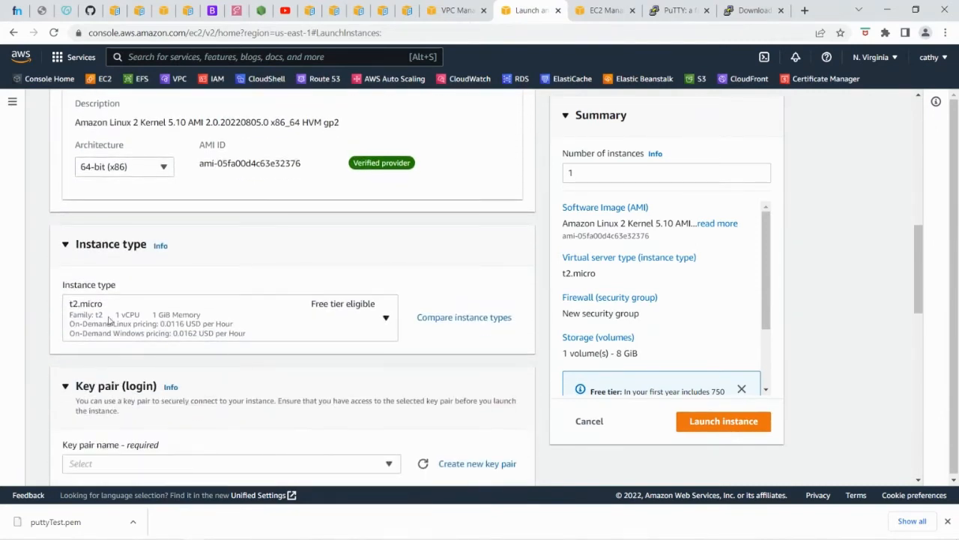
{"action": "scroll", "coordinate": [300, 356], "scroll_direction": "down", "scroll_amount": 2}
{"action": "left_click", "coordinate": [390, 340]}
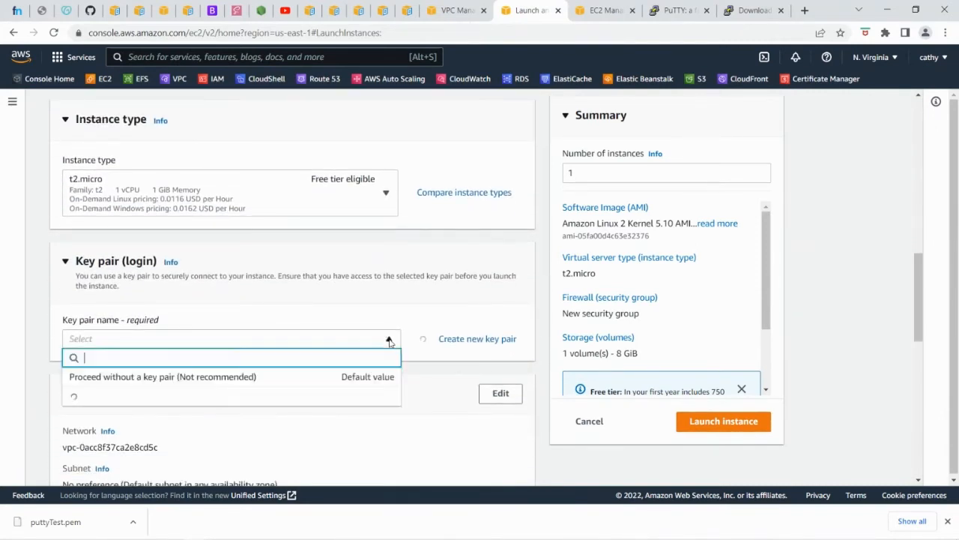
{"action": "left_click", "coordinate": [124, 431]}
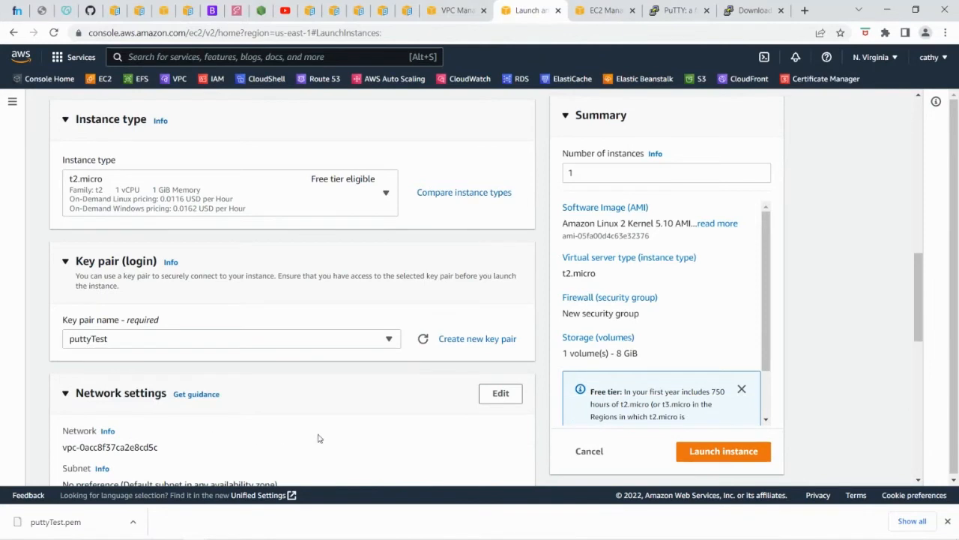
{"action": "scroll", "coordinate": [321, 437], "scroll_direction": "down", "scroll_amount": 3}
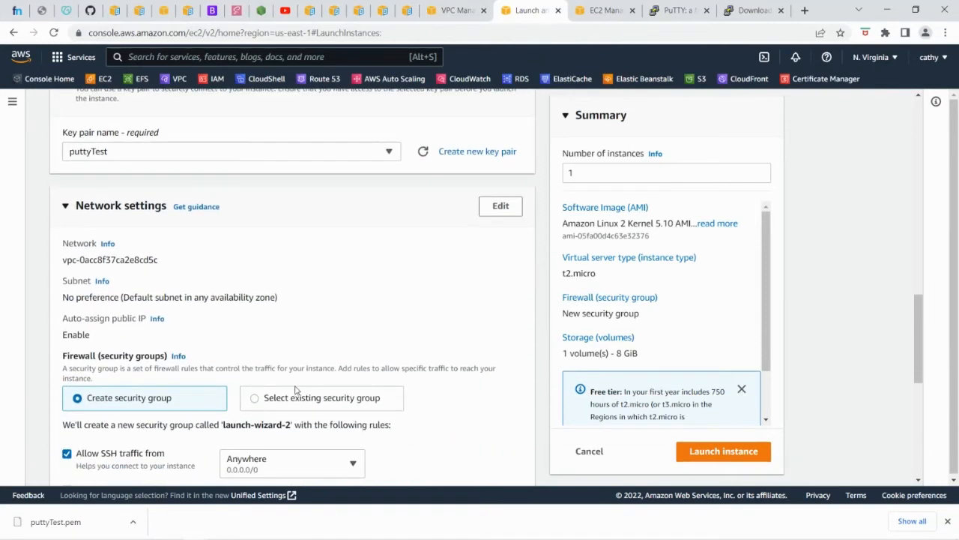
{"action": "scroll", "coordinate": [338, 410], "scroll_direction": "down", "scroll_amount": 1}
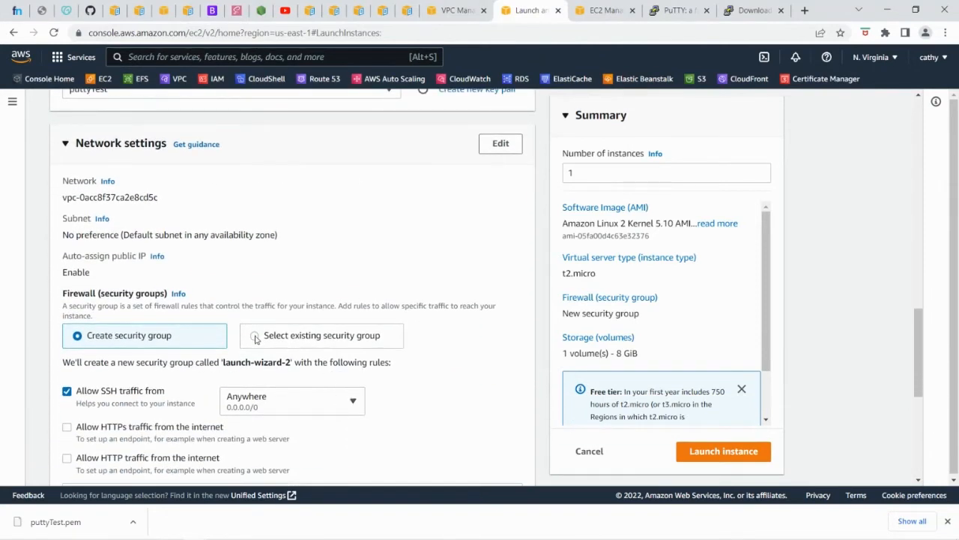
{"action": "left_click", "coordinate": [256, 338]}
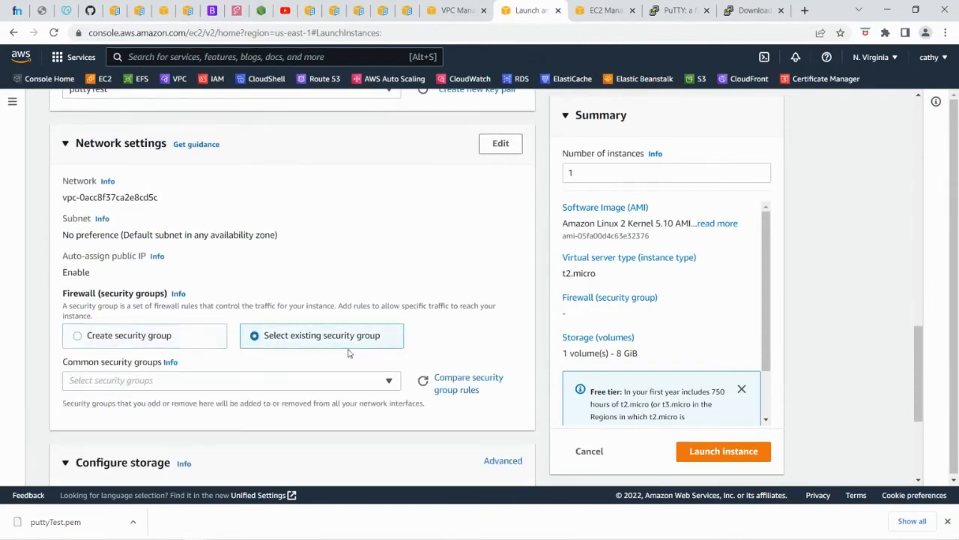
{"action": "left_click", "coordinate": [79, 338]}
{"action": "scroll", "coordinate": [237, 377], "scroll_direction": "down", "scroll_amount": 1}
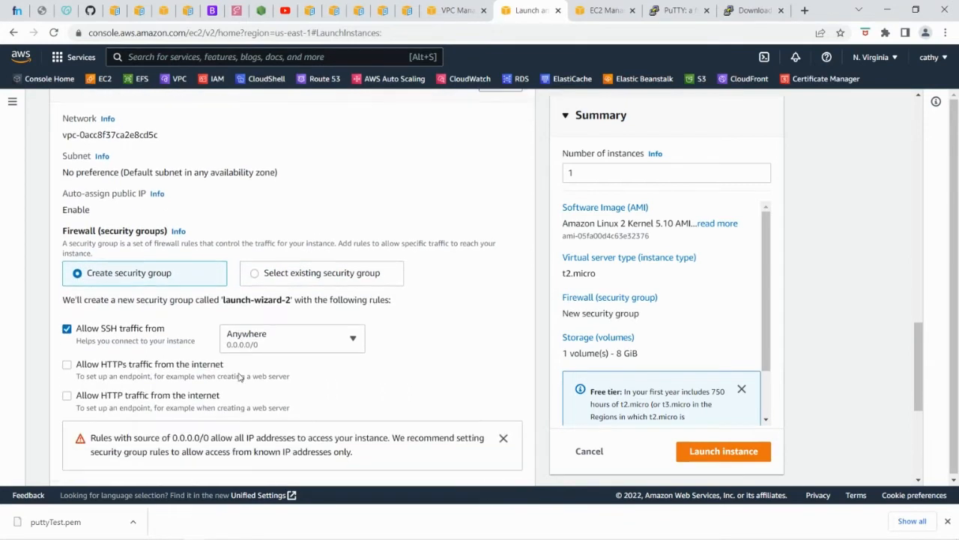
- Edit the network settings to place the instance in the wordpress VPC, keeping the private-1a subnet
{"action": "scroll", "coordinate": [235, 307], "scroll_direction": "up", "scroll_amount": 2}
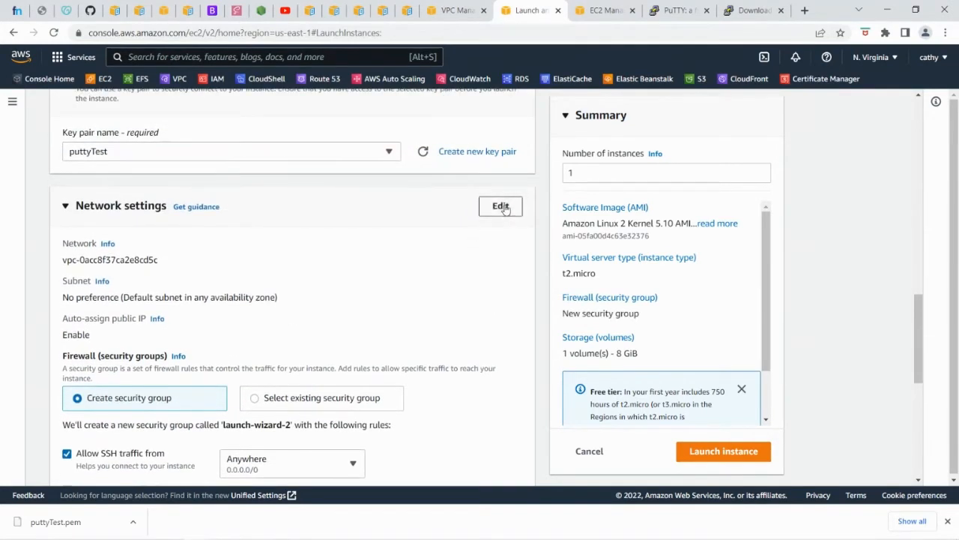
{"action": "left_click", "coordinate": [500, 207]}
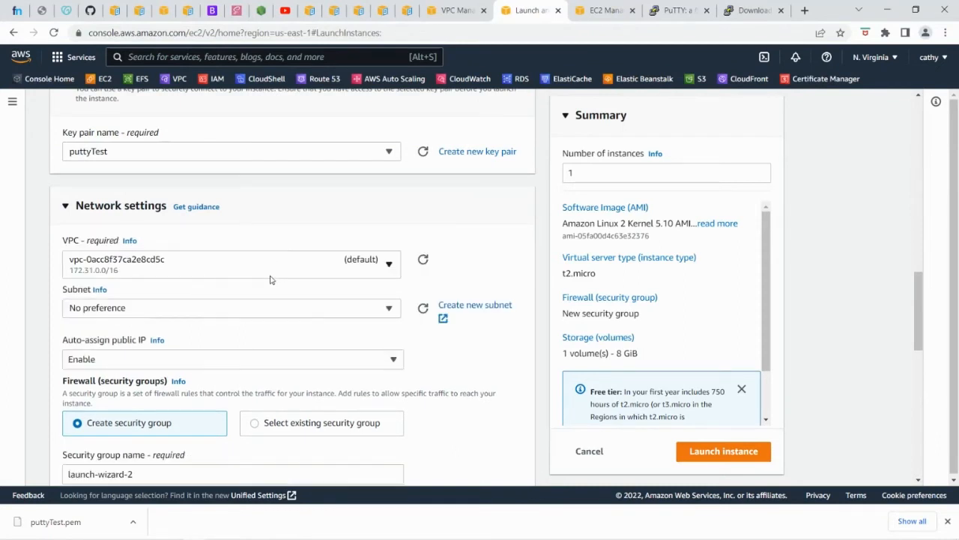
{"action": "left_click", "coordinate": [313, 267]}
{"action": "left_click", "coordinate": [265, 338]}
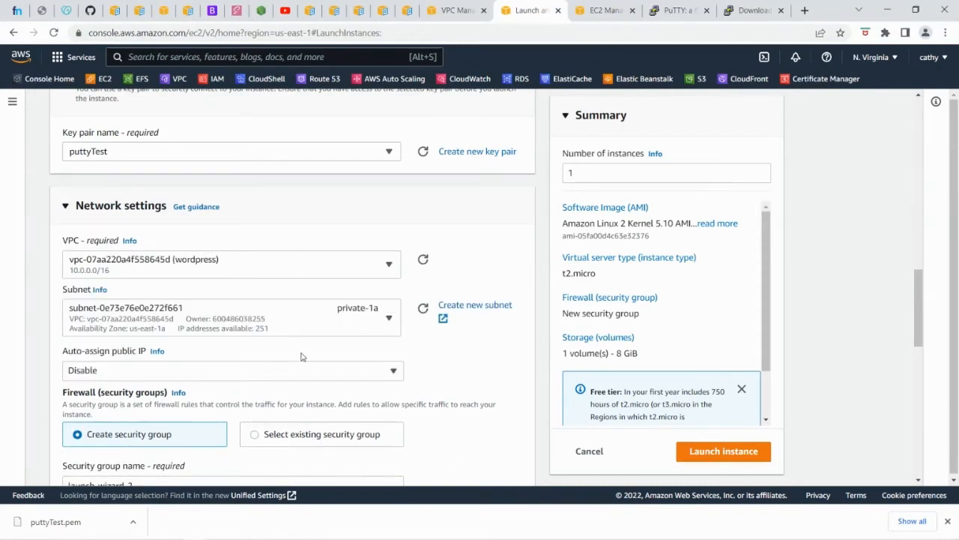
{"action": "left_click", "coordinate": [298, 328]}
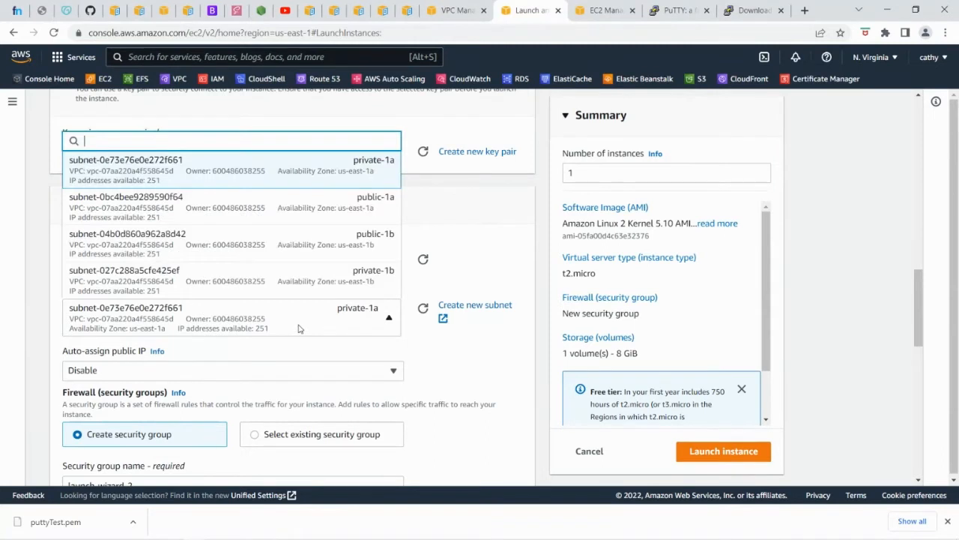
{"action": "left_click", "coordinate": [420, 346]}
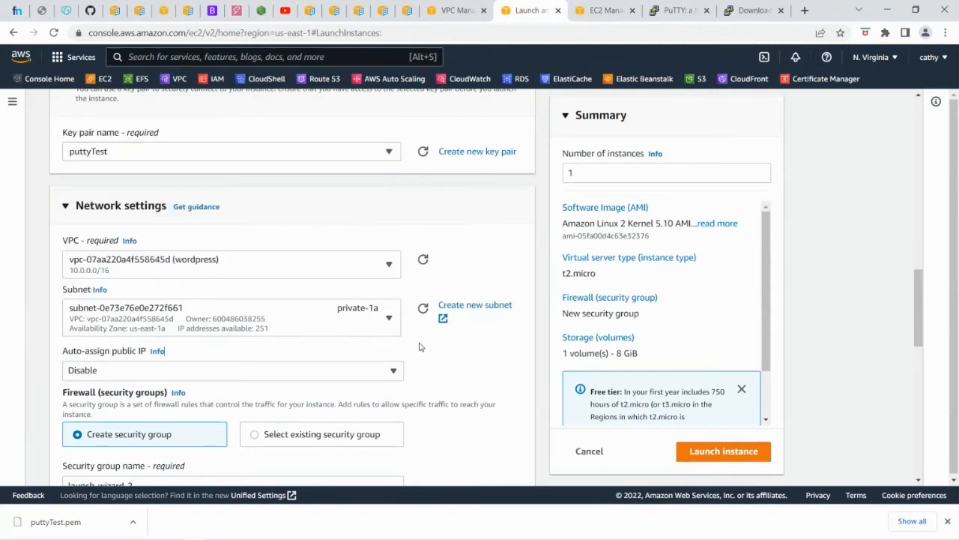
- Keep public IP auto-assignment disabled and name the new security group private-sg
{"action": "scroll", "coordinate": [369, 345], "scroll_direction": "down", "scroll_amount": 1}
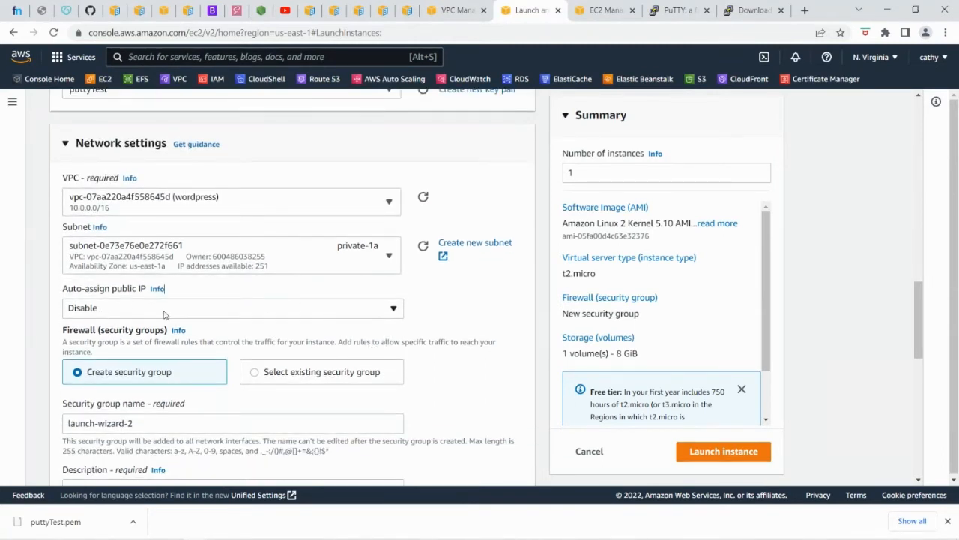
{"action": "scroll", "coordinate": [404, 307], "scroll_direction": "down", "scroll_amount": 1}
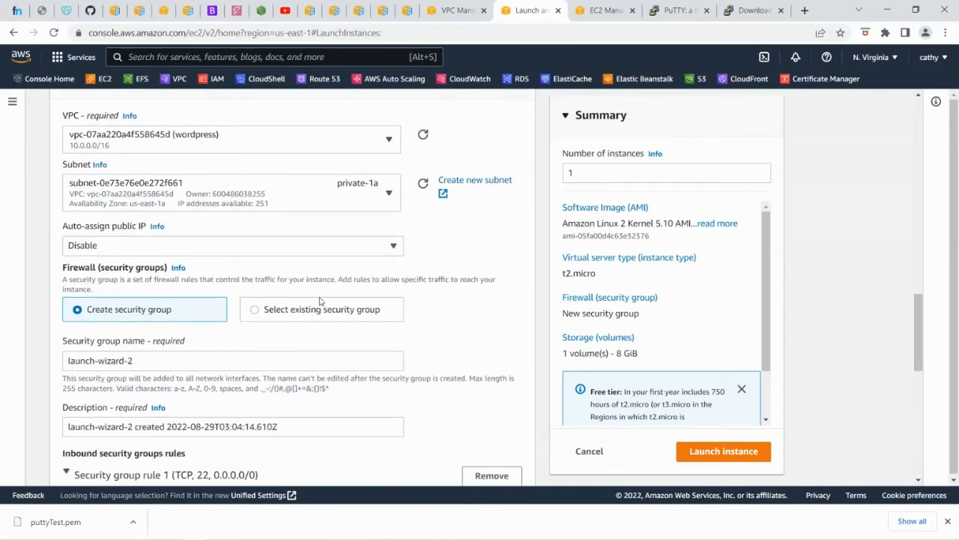
{"action": "scroll", "coordinate": [229, 337], "scroll_direction": "down", "scroll_amount": 1}
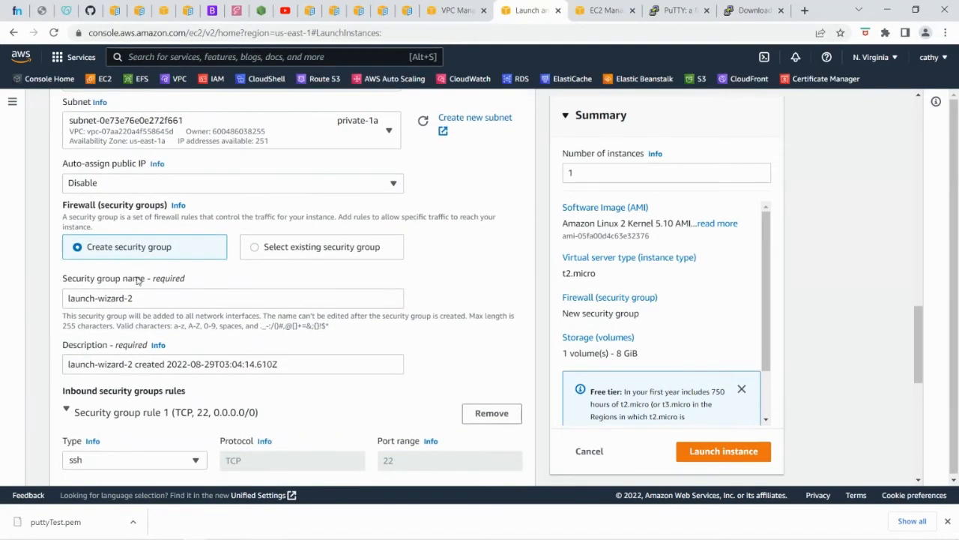
{"action": "left_click_drag", "start_coordinate": [145, 298], "coordinate": [18, 300]}
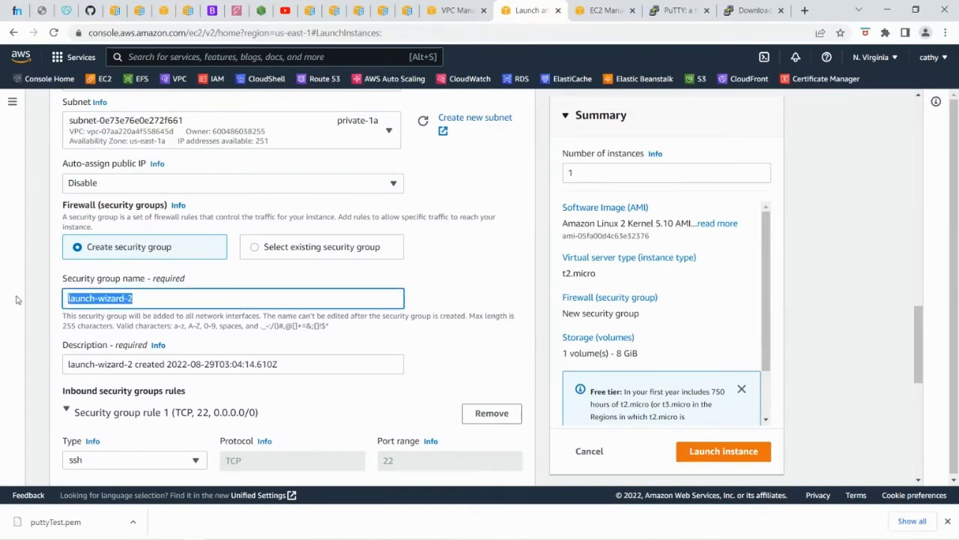
{"action": "type", "text": "private-sg"}
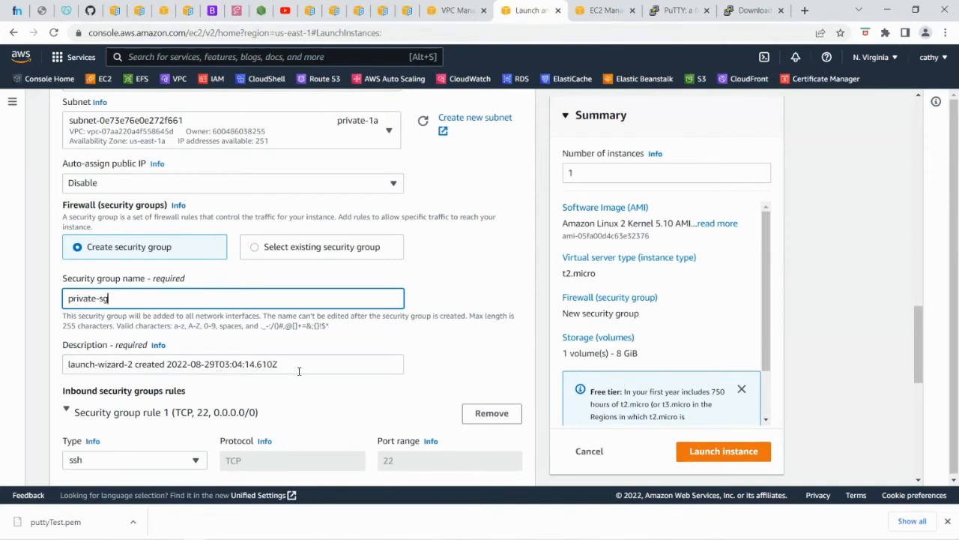
- Add an inbound HTTP rule with source 0.0.0.0/0 to the new private-sg security group
{"action": "scroll", "coordinate": [307, 364], "scroll_direction": "down", "scroll_amount": 3}
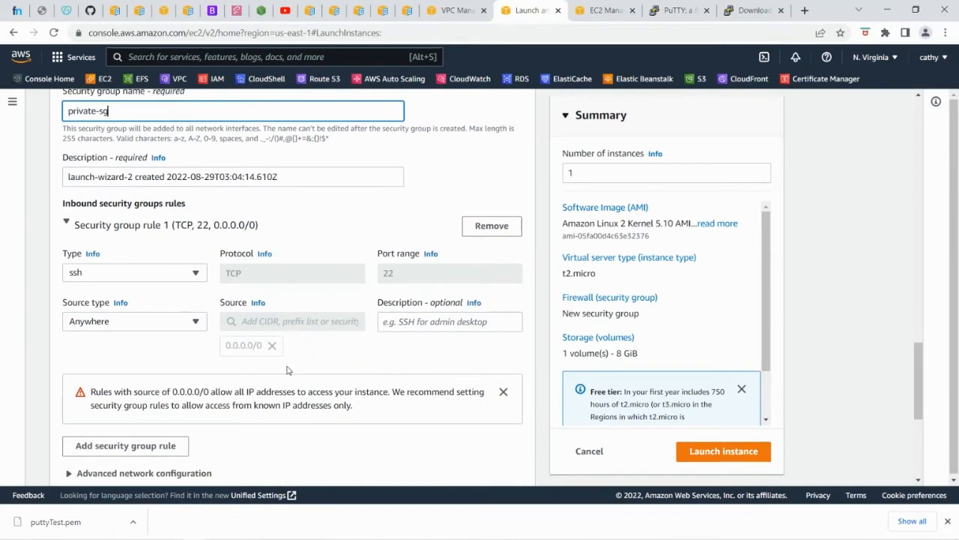
{"action": "left_click", "coordinate": [127, 446]}
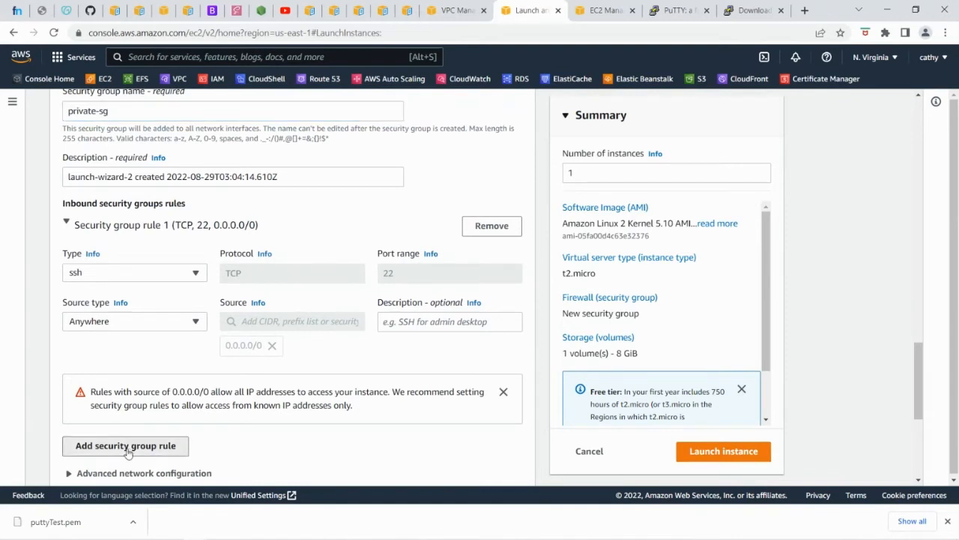
{"action": "scroll", "coordinate": [230, 414], "scroll_direction": "down", "scroll_amount": 2}
{"action": "left_click", "coordinate": [173, 317]}
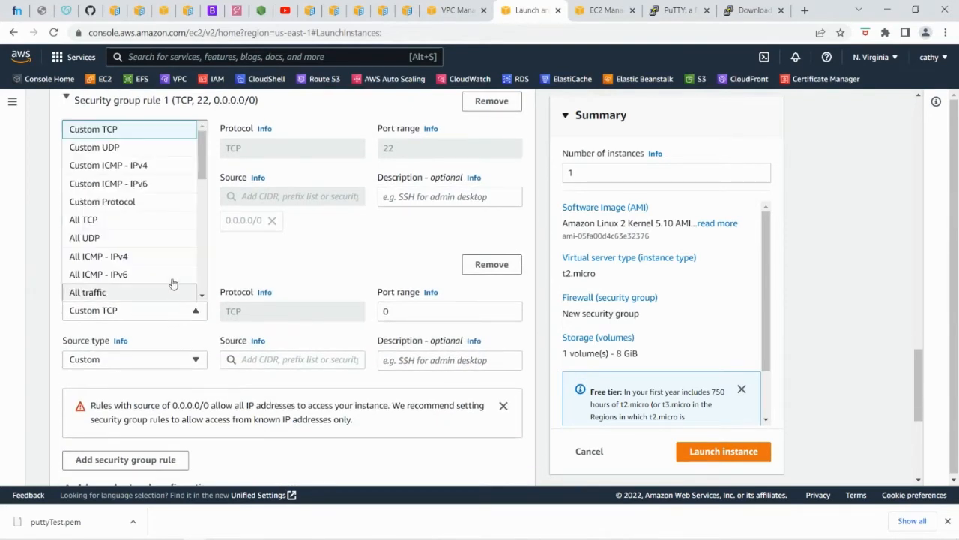
{"action": "scroll", "coordinate": [168, 239], "scroll_direction": "down", "scroll_amount": 2}
{"action": "left_click", "coordinate": [140, 258]}
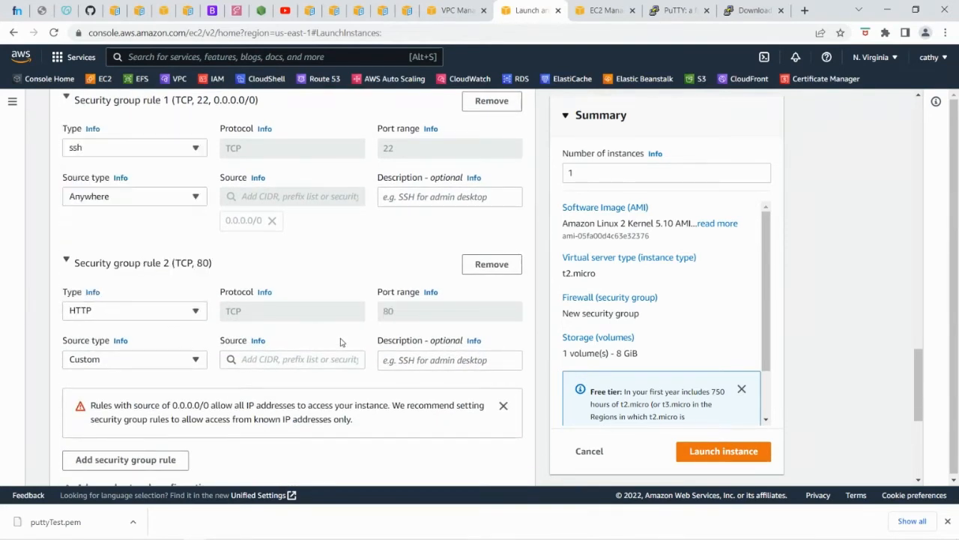
{"action": "left_click", "coordinate": [274, 359]}
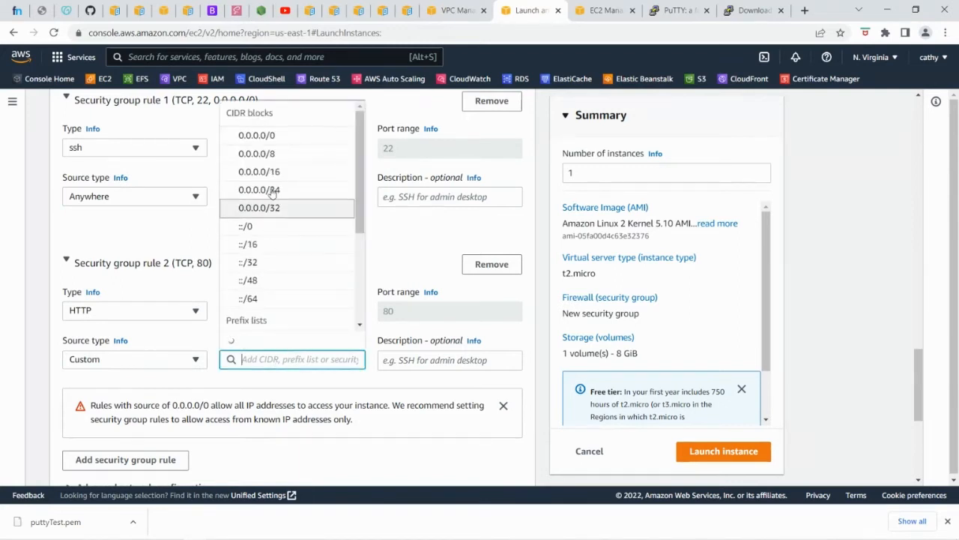
{"action": "left_click", "coordinate": [269, 156]}
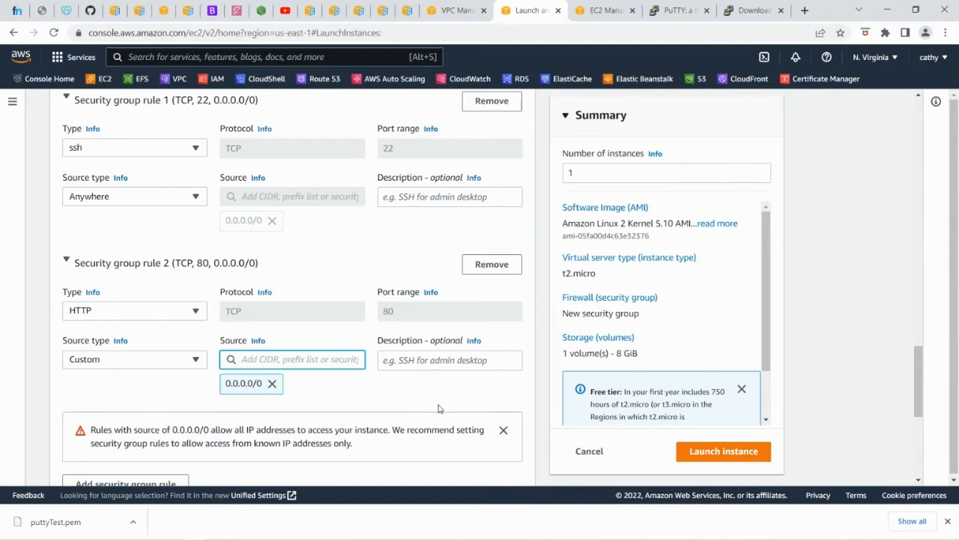
- Review the network, security group and storage settings, and launch the private instance
{"action": "scroll", "coordinate": [439, 409], "scroll_direction": "up", "scroll_amount": 7}
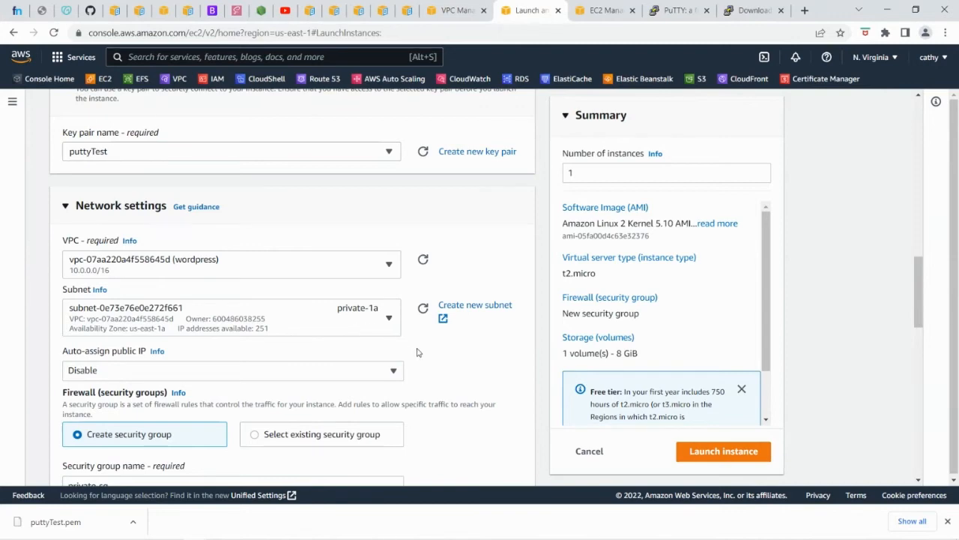
{"action": "scroll", "coordinate": [419, 356], "scroll_direction": "down", "scroll_amount": 8}
{"action": "scroll", "coordinate": [440, 386], "scroll_direction": "down", "scroll_amount": 3}
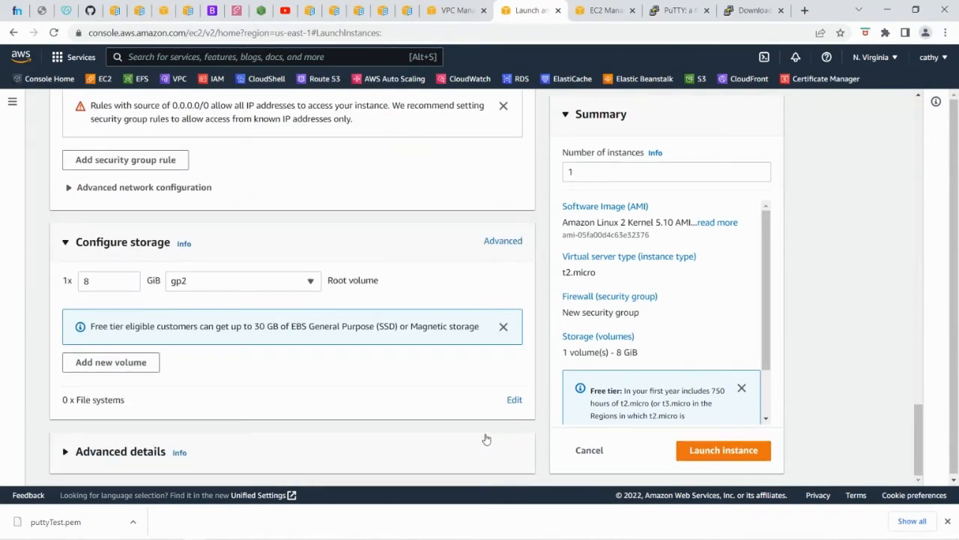
{"action": "left_click", "coordinate": [710, 453]}
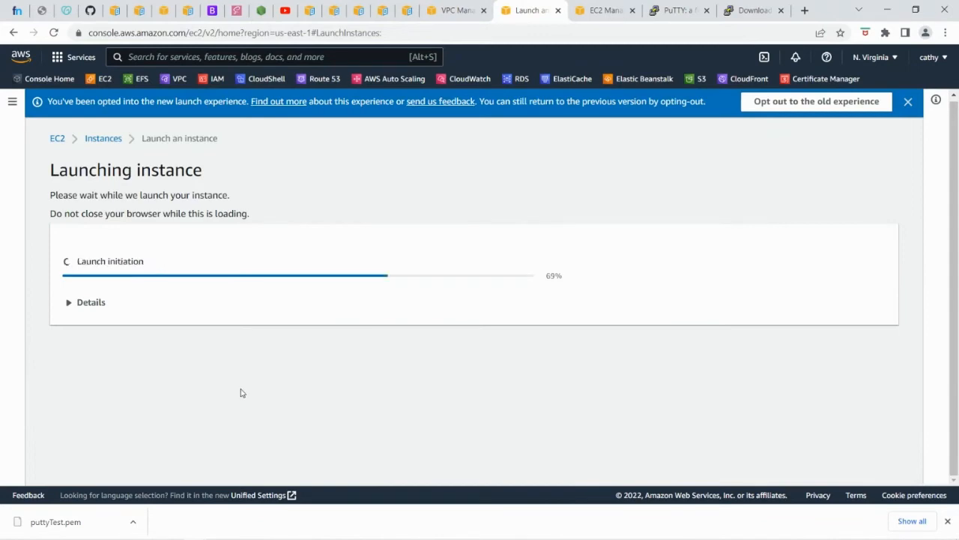
- Review the WordPress reference architecture diagram and open the launched private instance in the EC2 instances list
{"action": "left_click", "coordinate": [309, 10]}
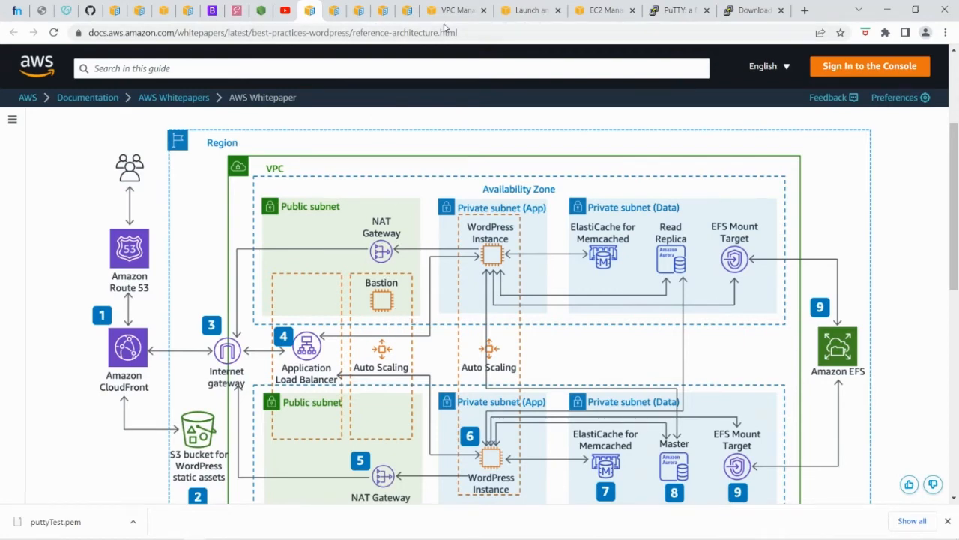
{"action": "left_click", "coordinate": [528, 10]}
{"action": "left_click", "coordinate": [306, 193]}
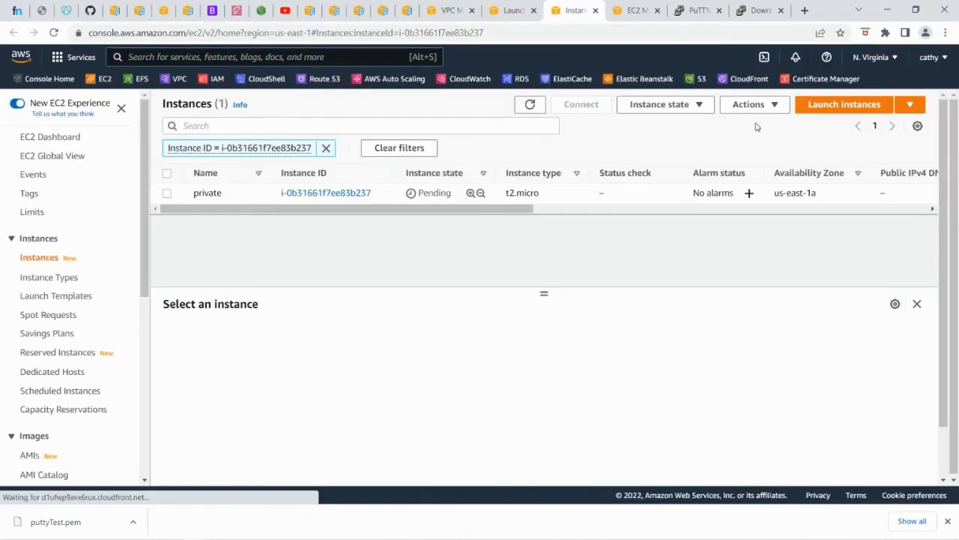
- Start launching another EC2 instance named bastion, keeping the Amazon Linux 2 image
{"action": "left_click", "coordinate": [813, 109]}
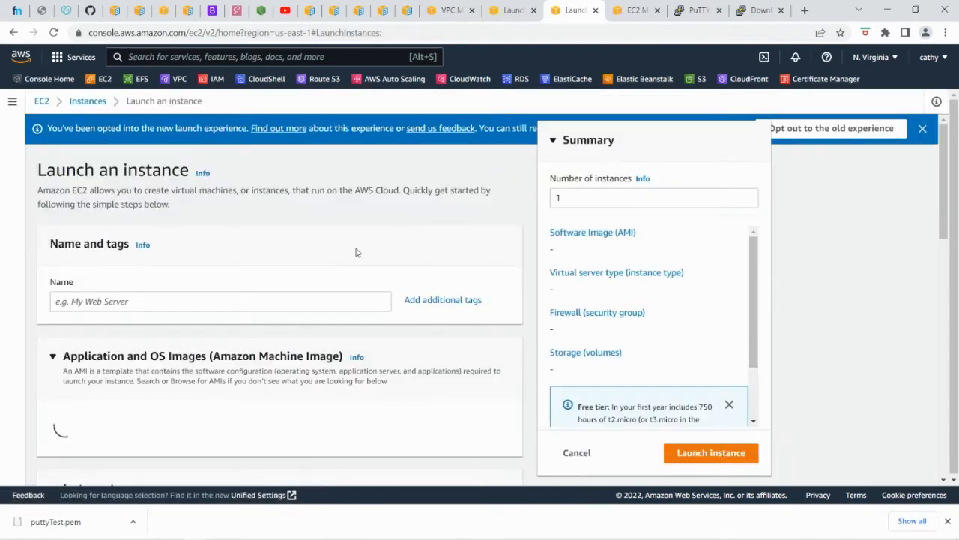
{"action": "left_click", "coordinate": [126, 308]}
{"action": "type", "text": "bastion"}
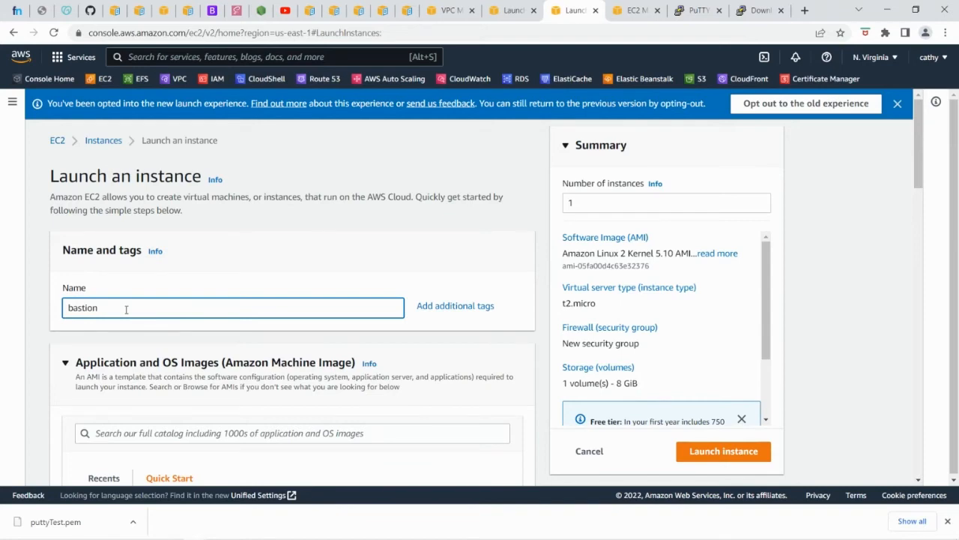
{"action": "scroll", "coordinate": [232, 372], "scroll_direction": "down", "scroll_amount": 3}
{"action": "scroll", "coordinate": [225, 379], "scroll_direction": "down", "scroll_amount": 3}
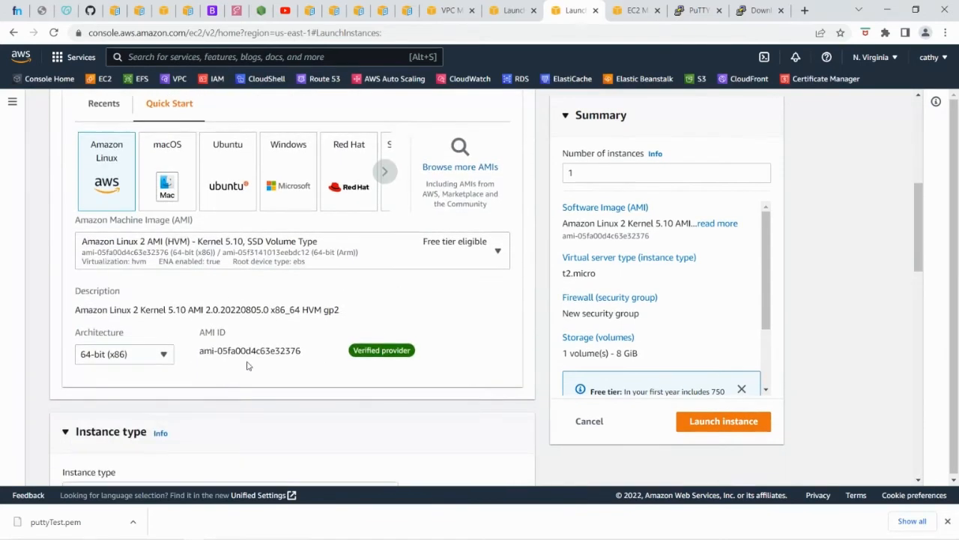
- Keep the t2.micro instance type and choose puttyTest as the bastion instance's key pair
{"action": "scroll", "coordinate": [223, 361], "scroll_direction": "down", "scroll_amount": 3}
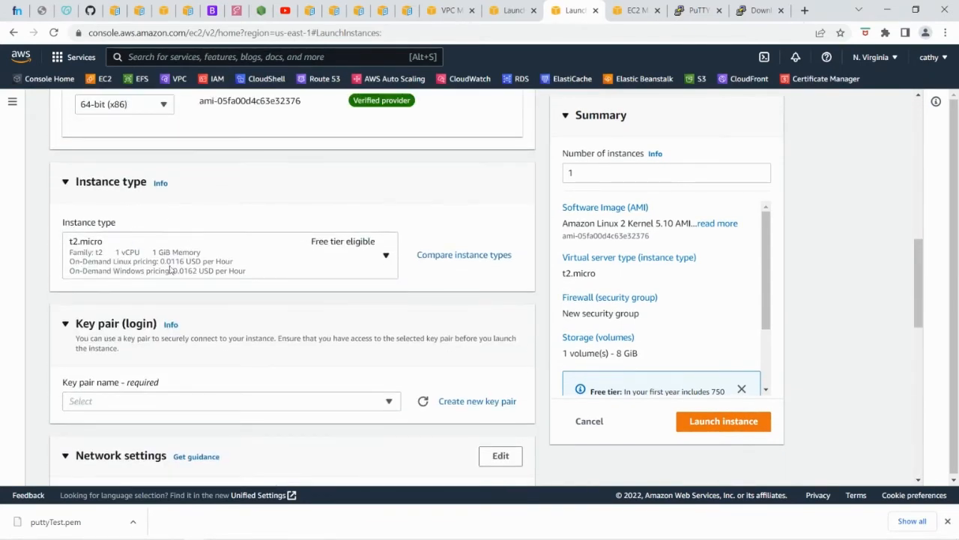
{"action": "left_click", "coordinate": [388, 401]}
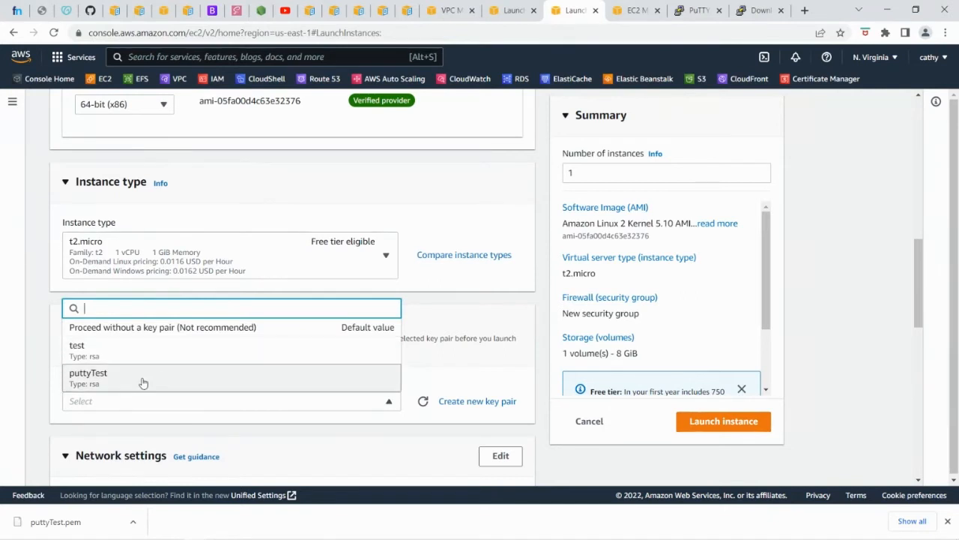
{"action": "left_click", "coordinate": [139, 384]}
- Place the bastion instance in the wordpress VPC and its public-1a subnet, keeping public IP auto-assignment enabled
{"action": "scroll", "coordinate": [413, 355], "scroll_direction": "down", "scroll_amount": 2}
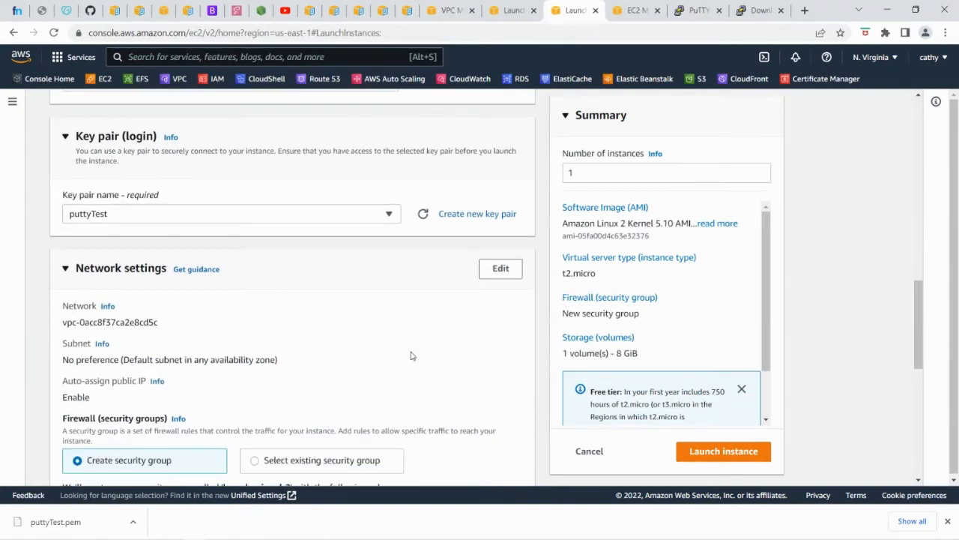
{"action": "left_click", "coordinate": [499, 210]}
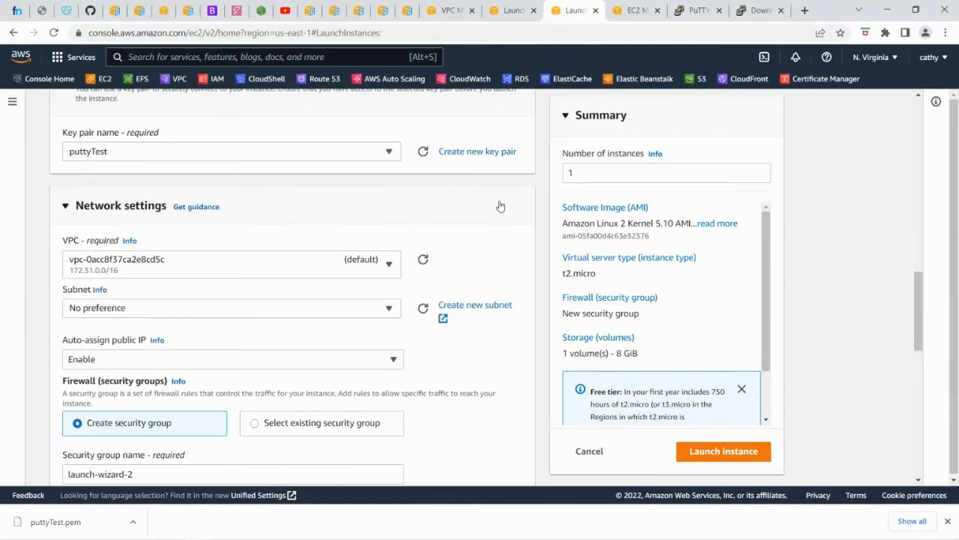
{"action": "left_click", "coordinate": [349, 263]}
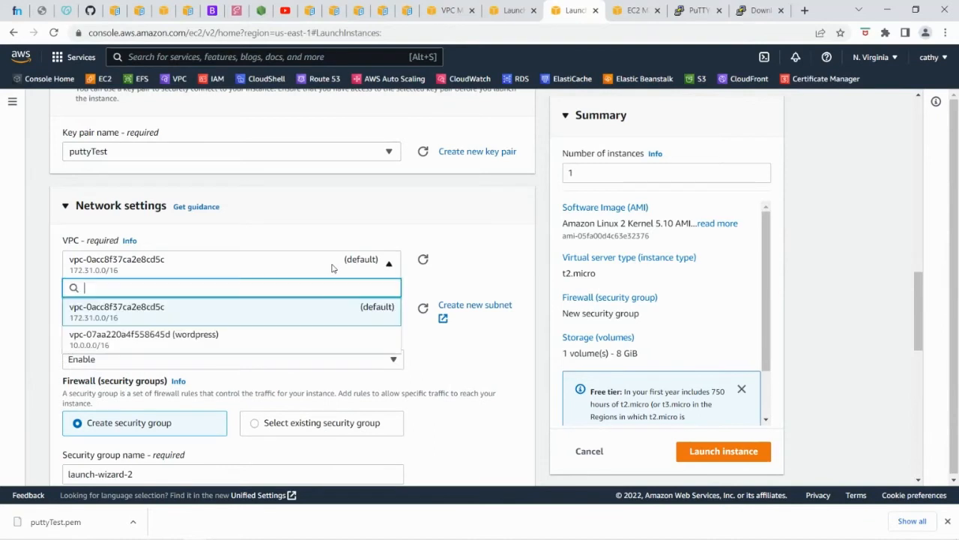
{"action": "left_click", "coordinate": [306, 338]}
{"action": "left_click", "coordinate": [321, 325]}
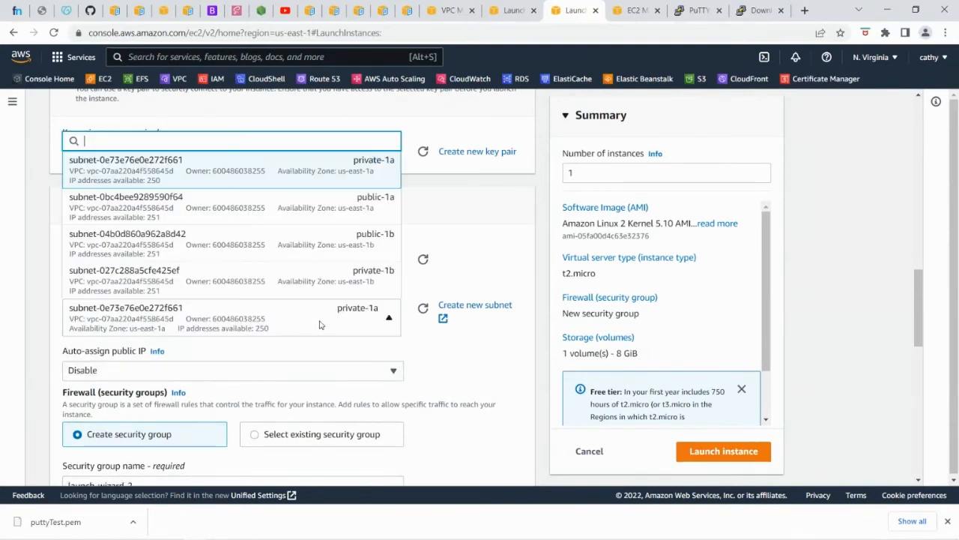
{"action": "left_click", "coordinate": [336, 215]}
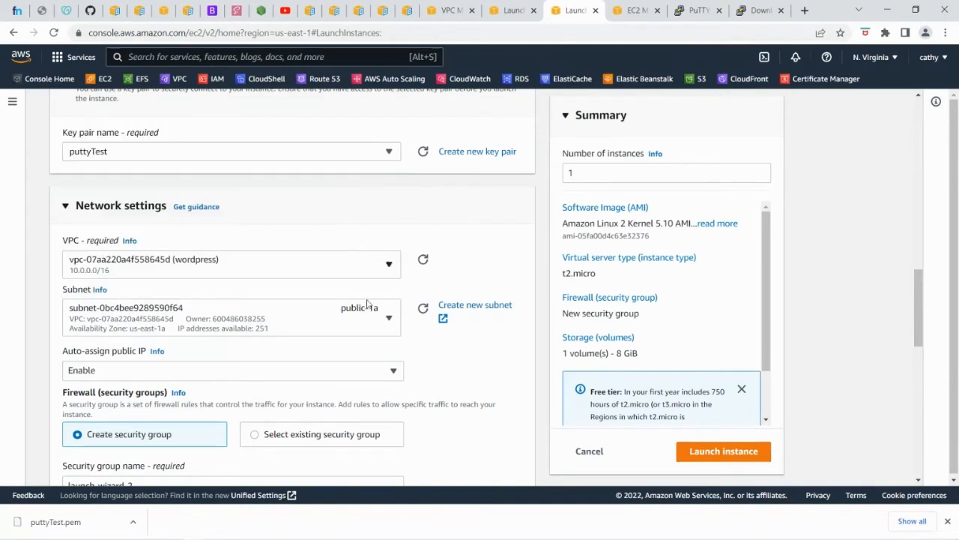
{"action": "scroll", "coordinate": [377, 332], "scroll_direction": "down", "scroll_amount": 2}
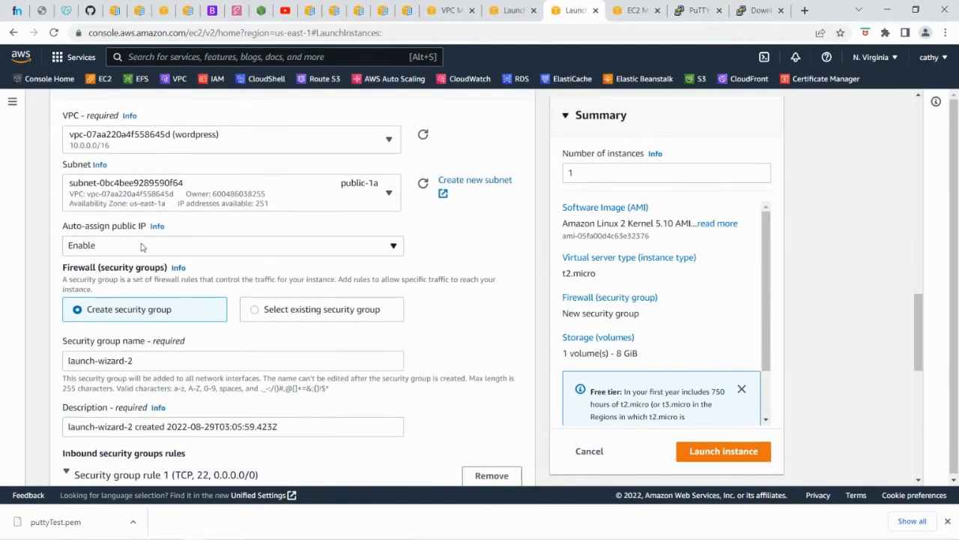
{"action": "scroll", "coordinate": [296, 273], "scroll_direction": "down", "scroll_amount": 1}
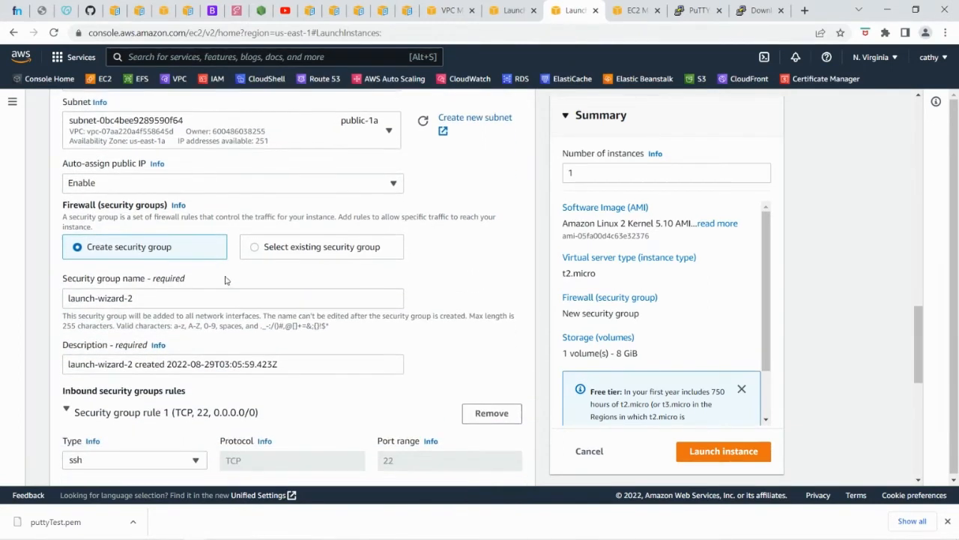
{"action": "left_click", "coordinate": [255, 250]}
{"action": "left_click", "coordinate": [265, 297]}
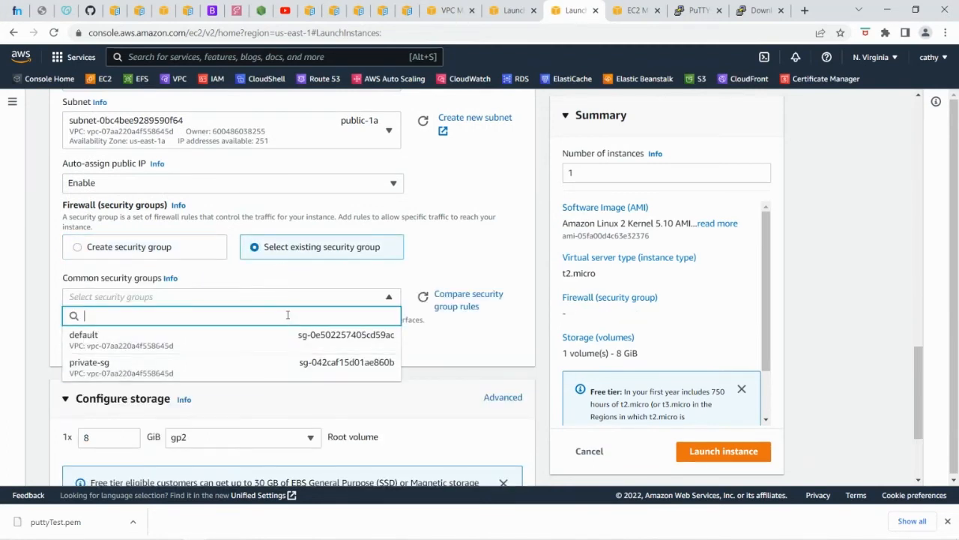
{"action": "left_click", "coordinate": [263, 282]}
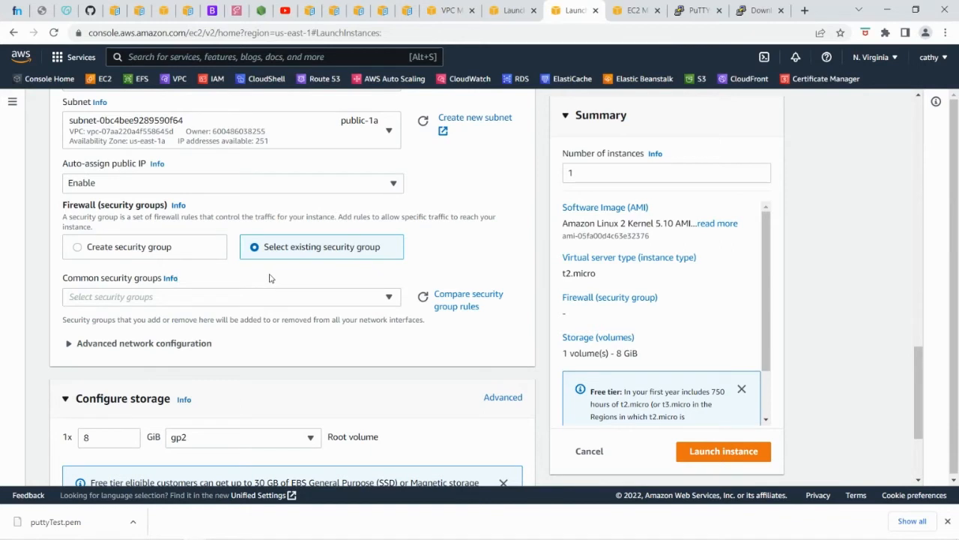
{"action": "left_click", "coordinate": [79, 250]}
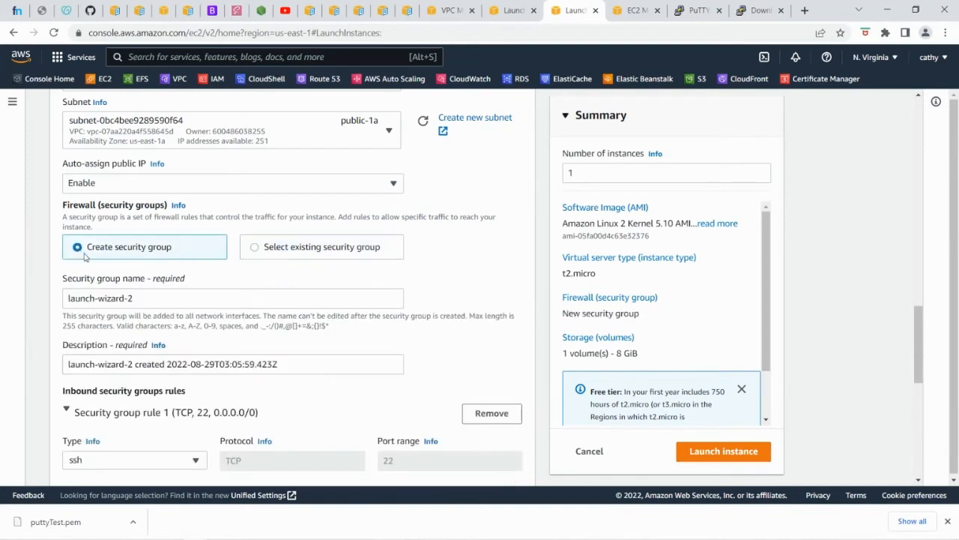
- Name the new security group public-sg and add a second inbound rule of type HTTPS
{"action": "left_click_drag", "start_coordinate": [146, 297], "coordinate": [46, 295]}
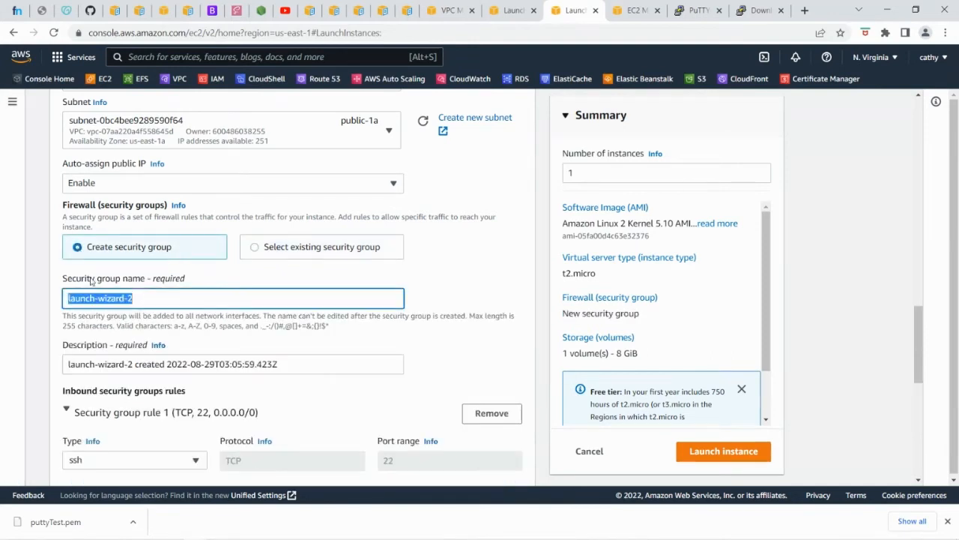
{"action": "type", "text": "public-sg"}
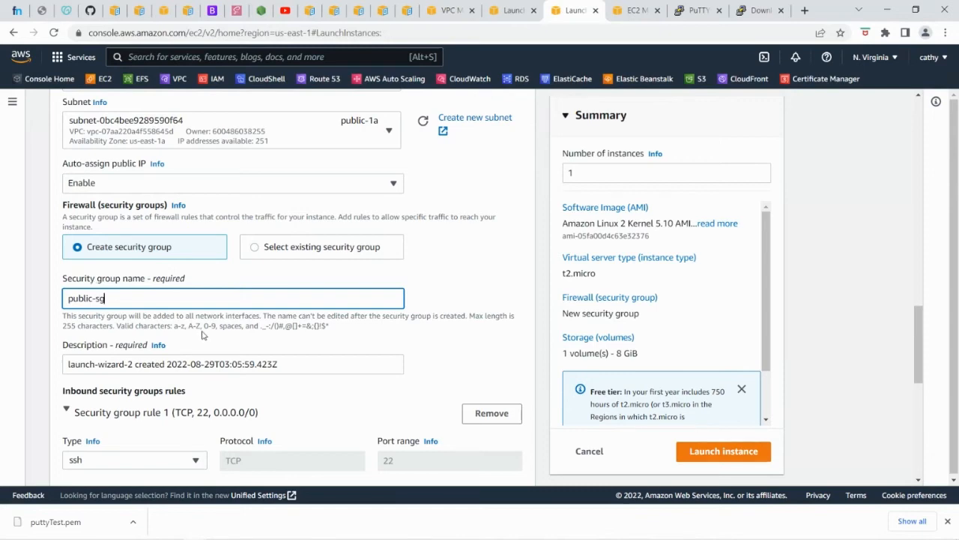
{"action": "scroll", "coordinate": [201, 335], "scroll_direction": "down", "scroll_amount": 1}
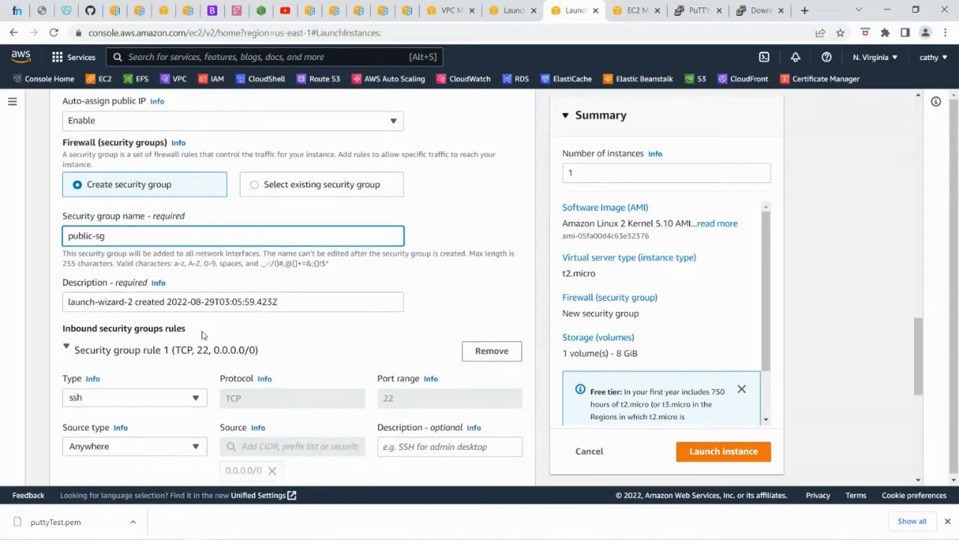
{"action": "scroll", "coordinate": [253, 330], "scroll_direction": "down", "scroll_amount": 3}
{"action": "left_click", "coordinate": [109, 387]}
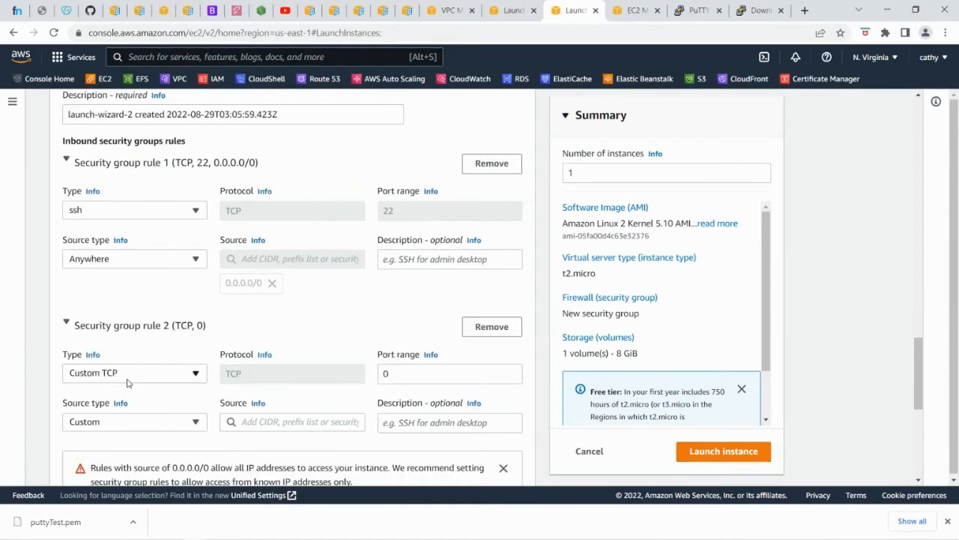
{"action": "left_click", "coordinate": [114, 374]}
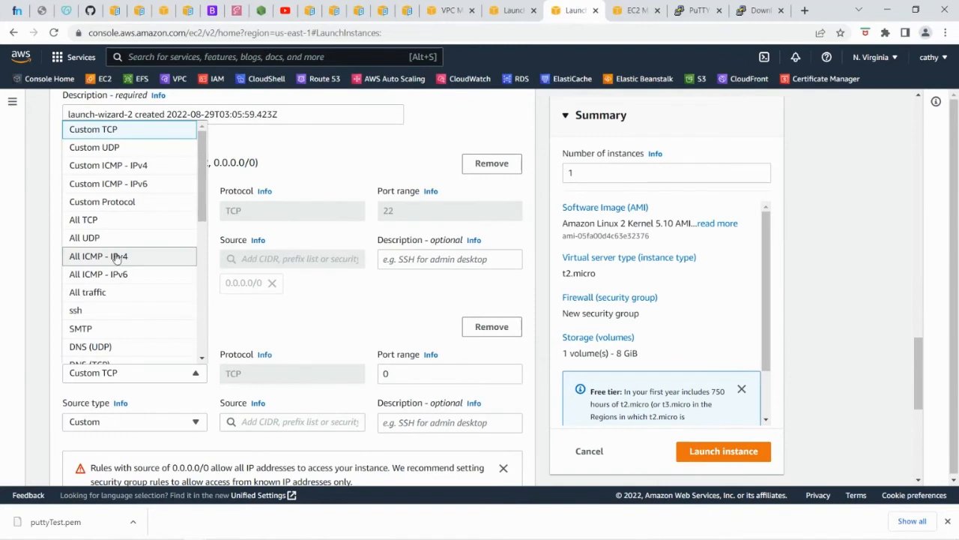
{"action": "scroll", "coordinate": [120, 263], "scroll_direction": "down", "scroll_amount": 3}
{"action": "left_click", "coordinate": [115, 206]}
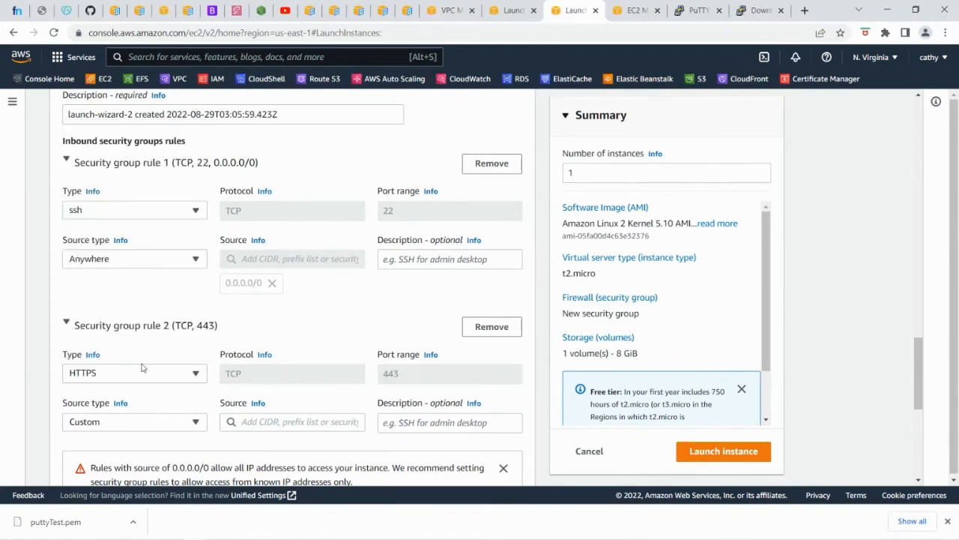
- Add a third inbound rule of type HTTP to the public-sg security group
{"action": "scroll", "coordinate": [144, 374], "scroll_direction": "down", "scroll_amount": 2}
{"action": "left_click", "coordinate": [147, 395]}
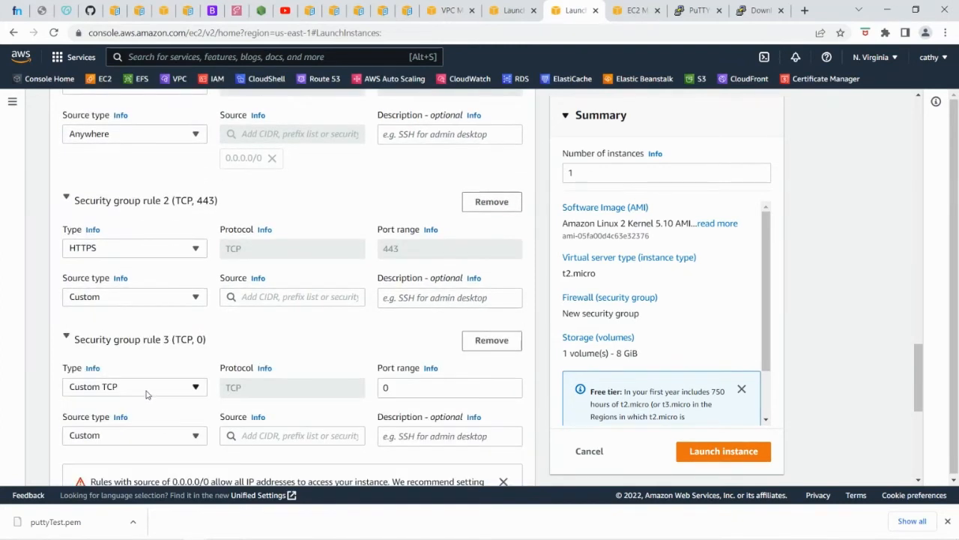
{"action": "left_click", "coordinate": [162, 391]}
{"action": "scroll", "coordinate": [172, 337], "scroll_direction": "down", "scroll_amount": 5}
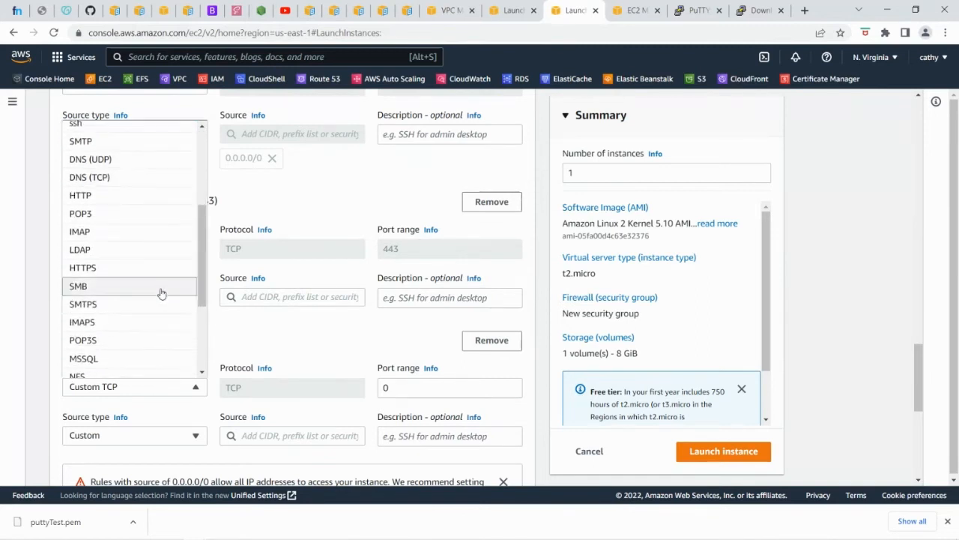
{"action": "scroll", "coordinate": [152, 290], "scroll_direction": "up", "scroll_amount": 1}
{"action": "left_click", "coordinate": [123, 261]}
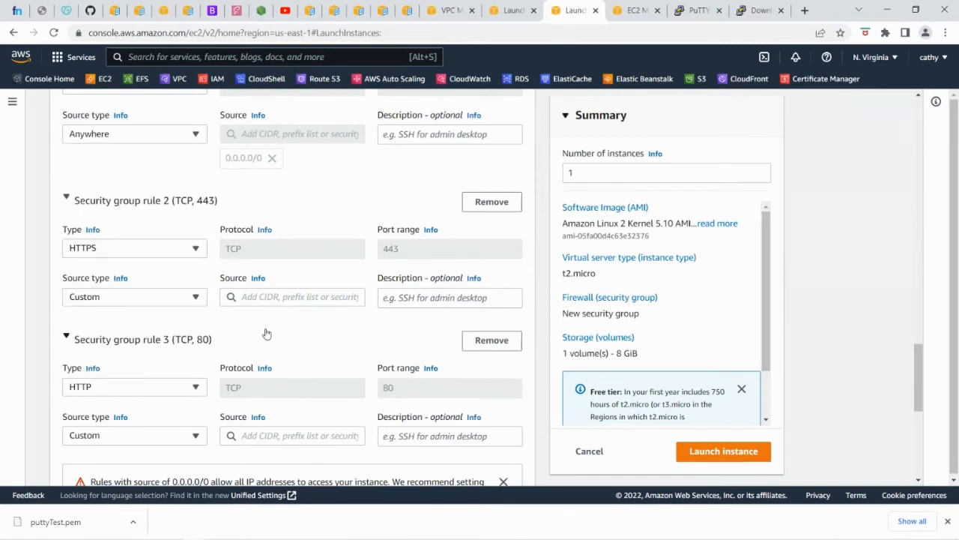
- Set the source of the public-sg security group's HTTP and HTTPS inbound rules to 0.0.0.0/0
{"action": "left_click", "coordinate": [292, 436]}
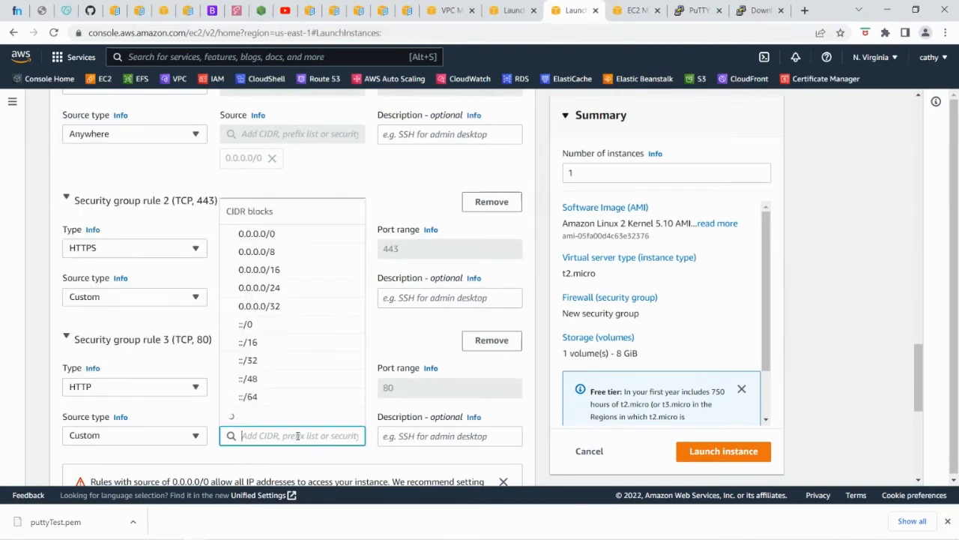
{"action": "left_click", "coordinate": [272, 155]}
{"action": "left_click", "coordinate": [290, 296]}
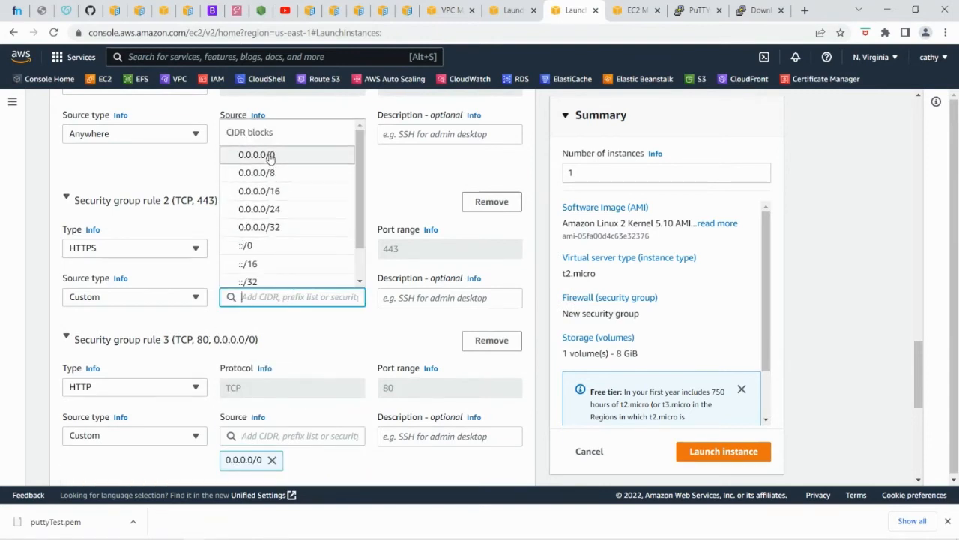
{"action": "left_click", "coordinate": [266, 157]}
- Review the bastion instance's network settings, launch it, and show the refreshed list of all instances
{"action": "scroll", "coordinate": [167, 246], "scroll_direction": "up", "scroll_amount": 3}
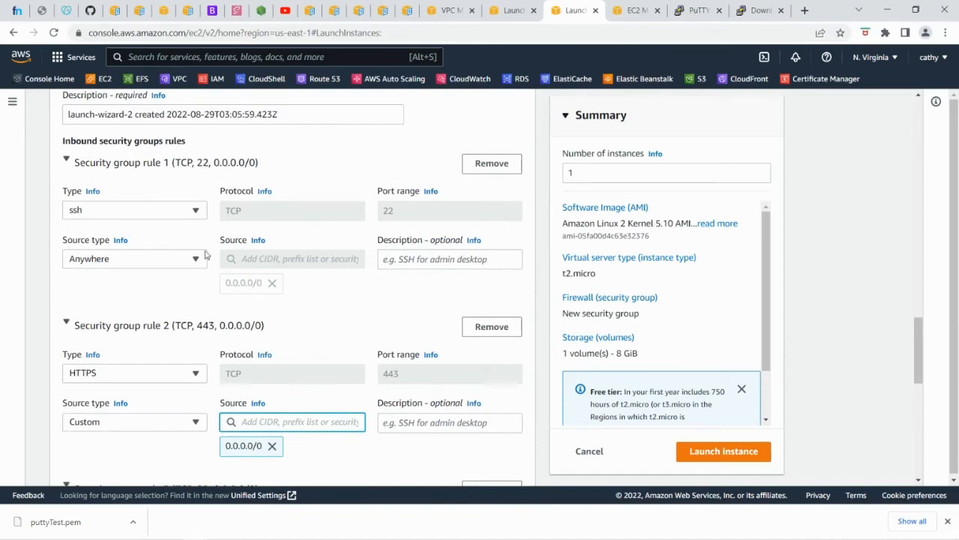
{"action": "scroll", "coordinate": [227, 266], "scroll_direction": "up", "scroll_amount": 5}
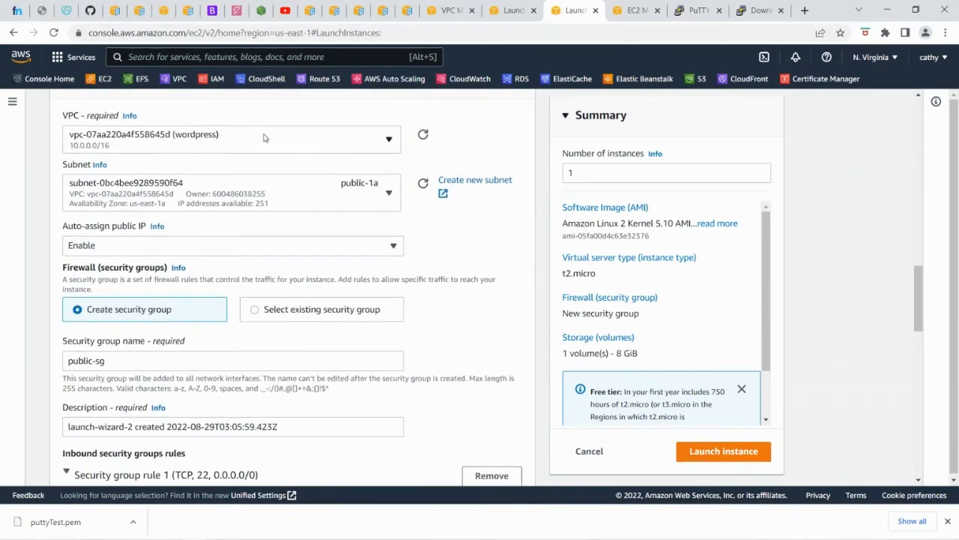
{"action": "scroll", "coordinate": [472, 386], "scroll_direction": "down", "scroll_amount": 5}
{"action": "scroll", "coordinate": [473, 386], "scroll_direction": "down", "scroll_amount": 5}
{"action": "left_click", "coordinate": [721, 452]}
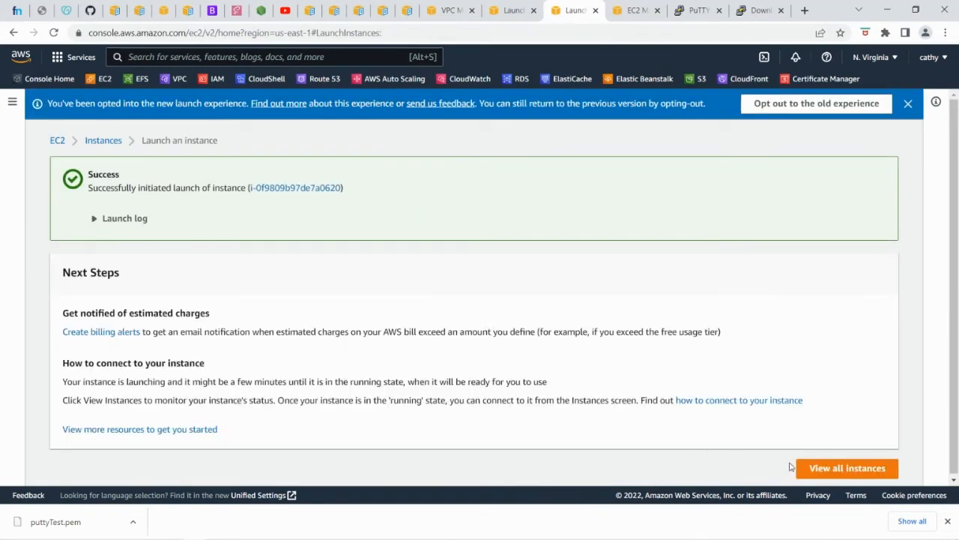
{"action": "left_click", "coordinate": [816, 467]}
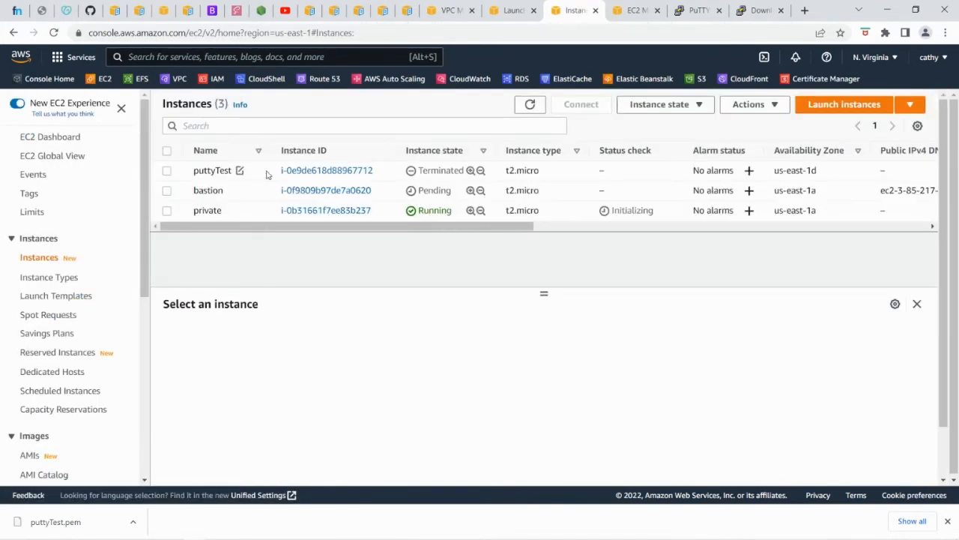
{"action": "left_click", "coordinate": [530, 105]}
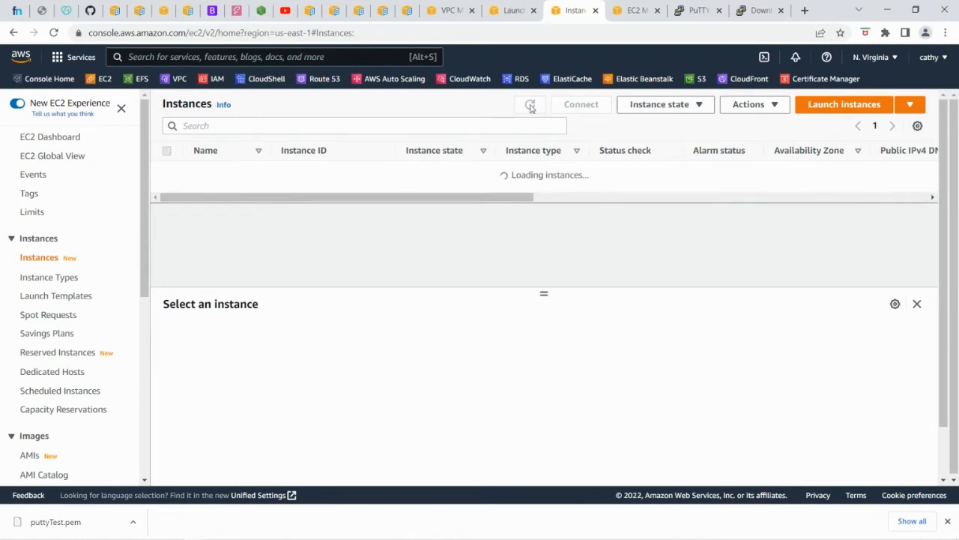
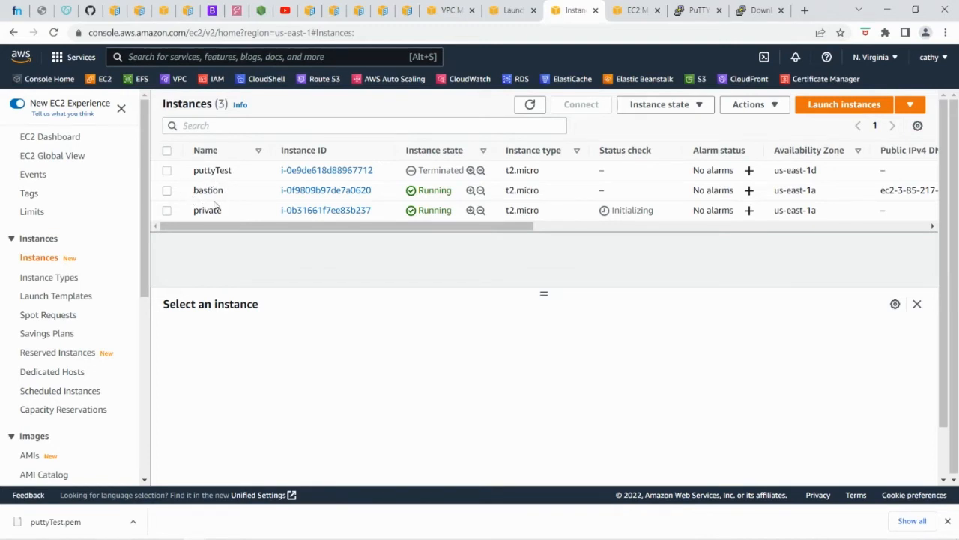
- Start Pageant, the PuTTY authentication agent
{"action": "mouse_move", "coordinate": [495, 530]}
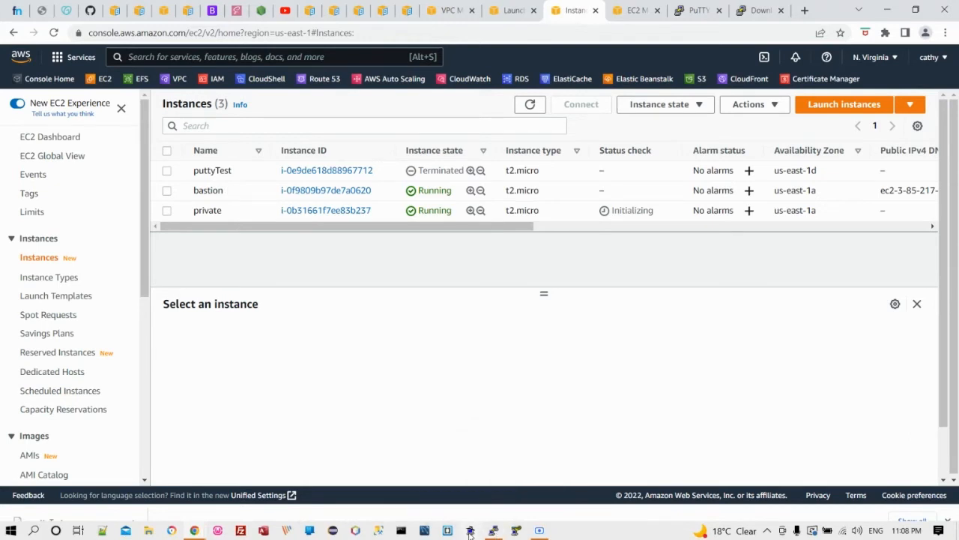
{"action": "left_click", "coordinate": [470, 530]}
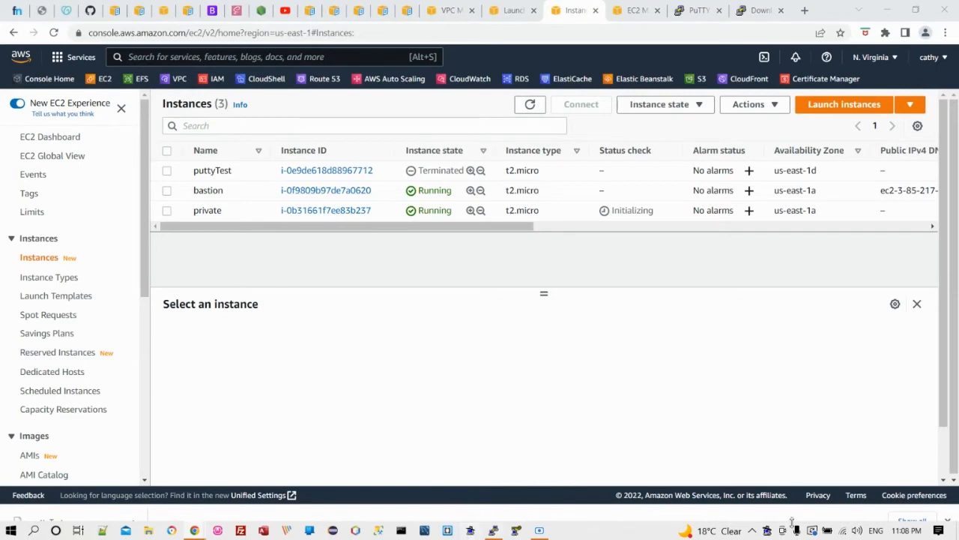
{"action": "left_click", "coordinate": [11, 530]}
{"action": "scroll", "coordinate": [90, 423], "scroll_direction": "down", "scroll_amount": 10}
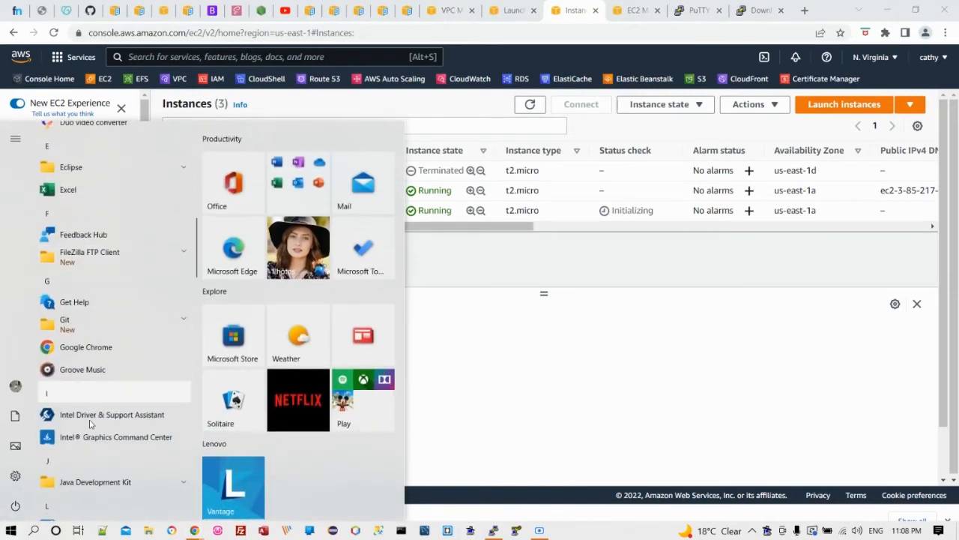
{"action": "scroll", "coordinate": [105, 409], "scroll_direction": "down", "scroll_amount": 10}
{"action": "left_click", "coordinate": [180, 377]}
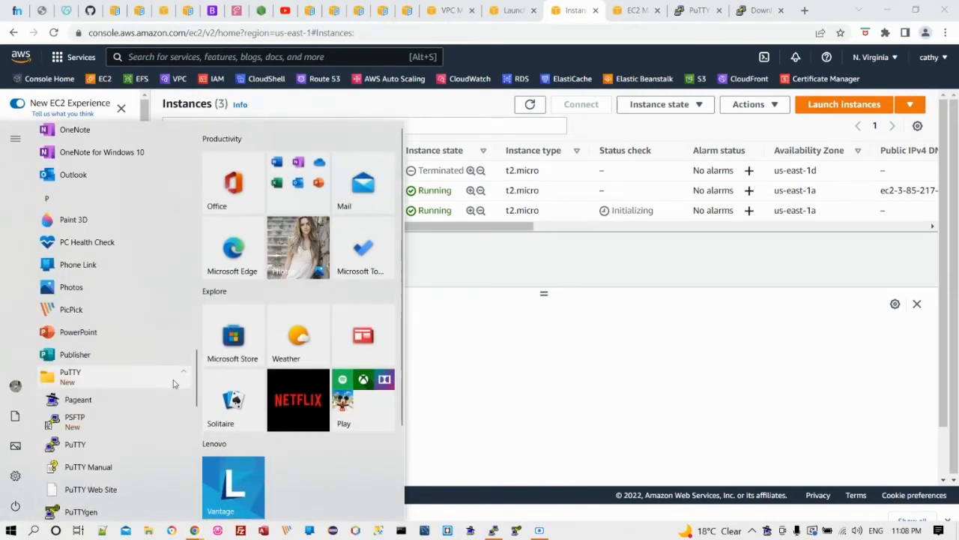
{"action": "scroll", "coordinate": [172, 383], "scroll_direction": "down", "scroll_amount": 1}
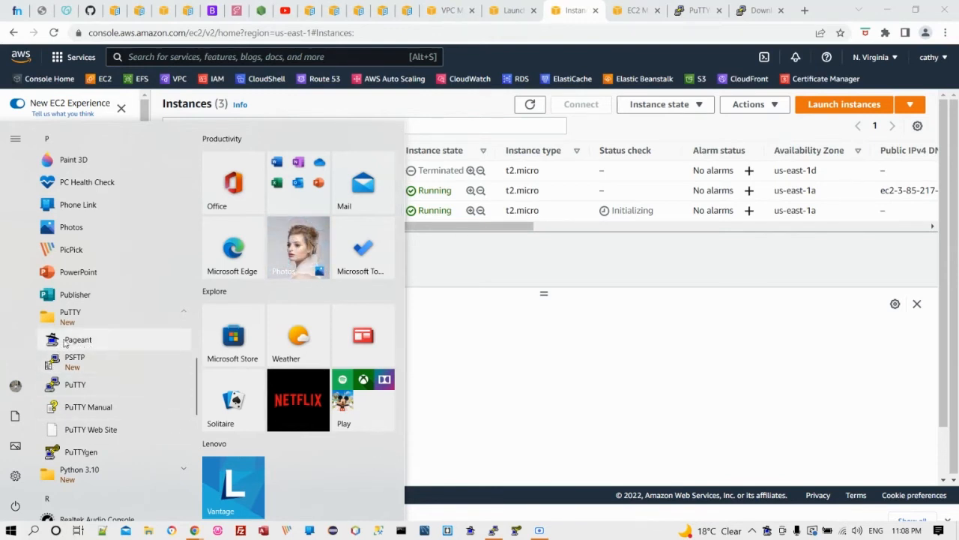
{"action": "left_click", "coordinate": [576, 472]}
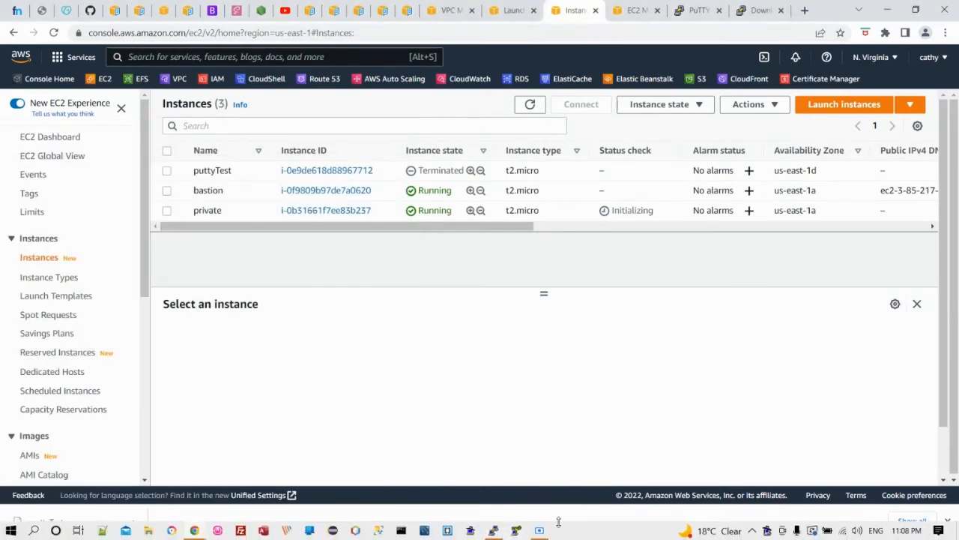
- Add the private key file putty.ppk from the Downloads folder to Pageant's key list and close the list
{"action": "left_click", "coordinate": [472, 531]}
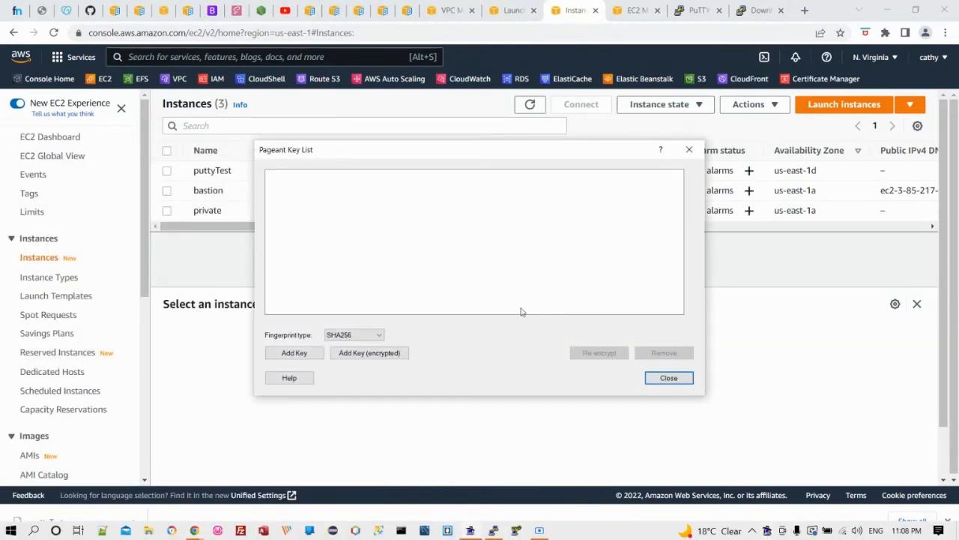
{"action": "left_click_drag", "start_coordinate": [378, 153], "coordinate": [355, 181]}
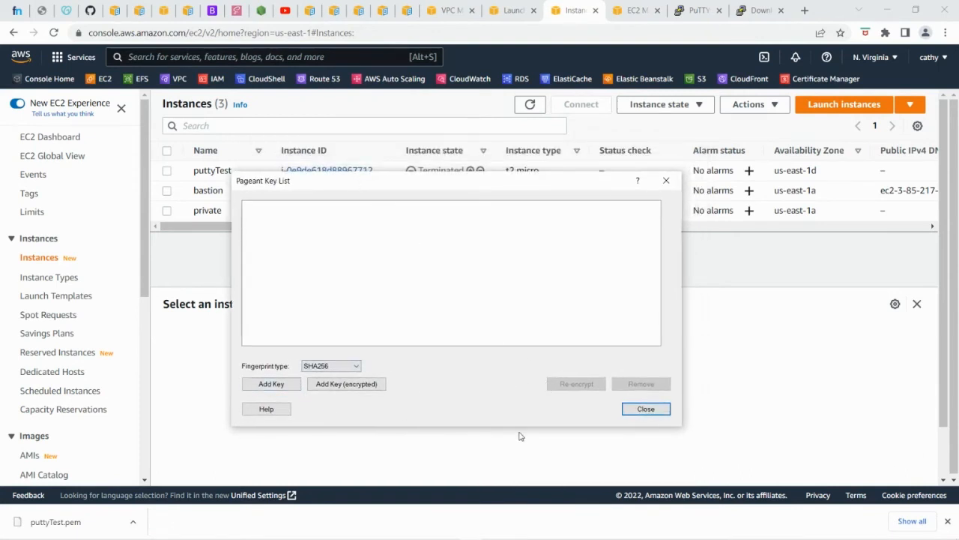
{"action": "left_click", "coordinate": [270, 385]}
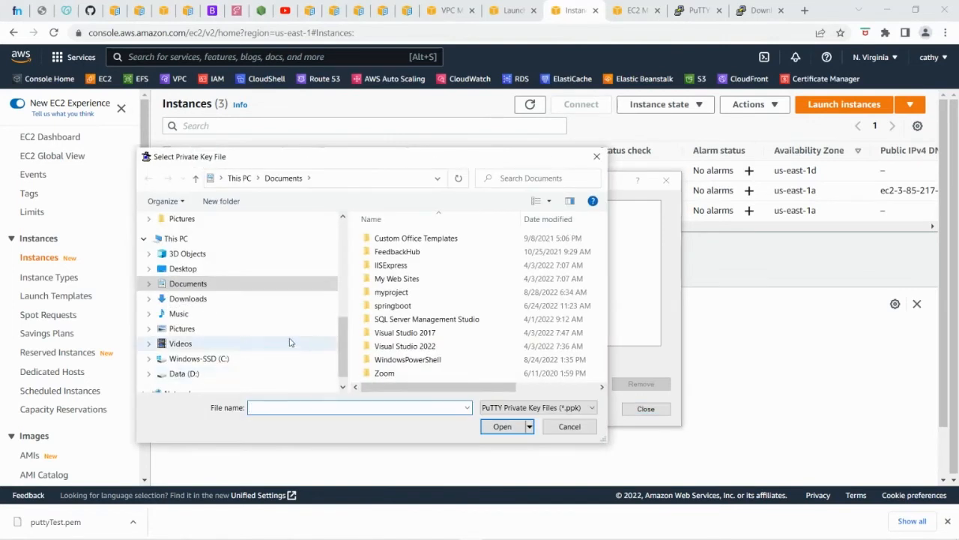
{"action": "left_click", "coordinate": [187, 298]}
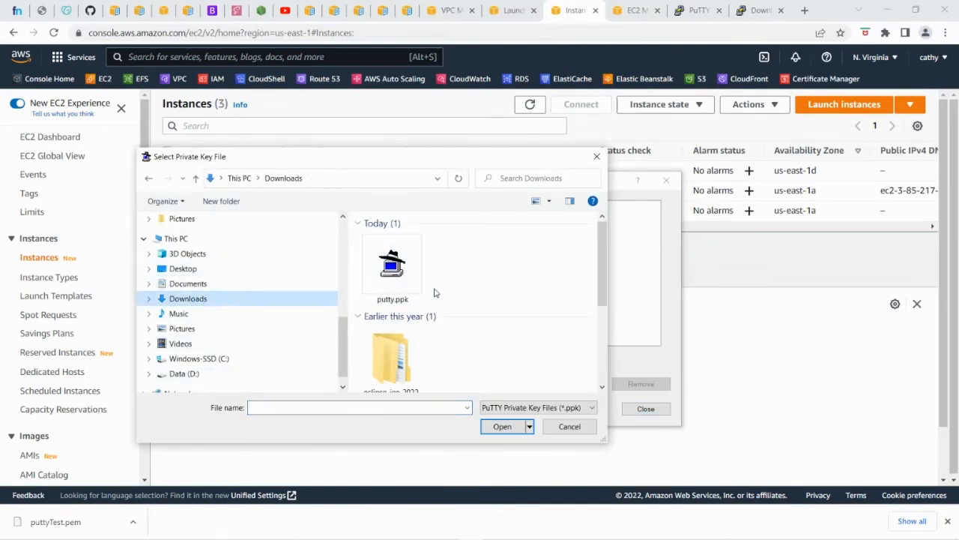
{"action": "left_click", "coordinate": [390, 274]}
{"action": "left_click", "coordinate": [502, 426]}
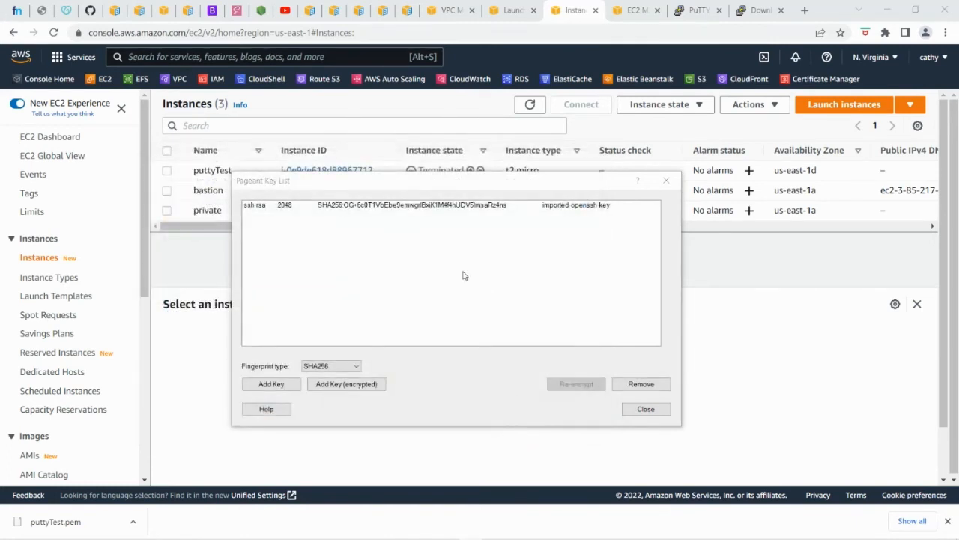
{"action": "left_click", "coordinate": [435, 208]}
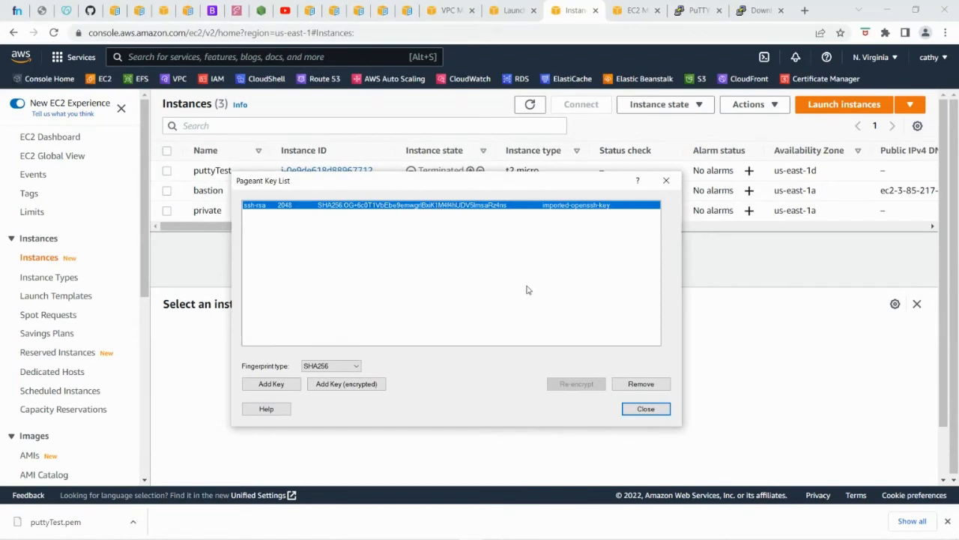
{"action": "left_click", "coordinate": [642, 409]}
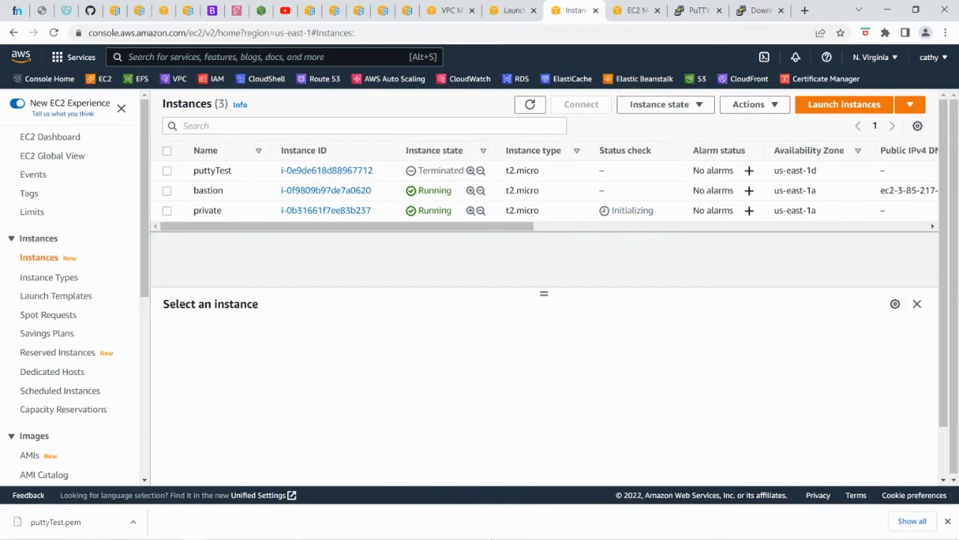
- Switch to the old PuTTY session, dismiss its connection error and close the terminal window
{"action": "mouse_move", "coordinate": [494, 531]}
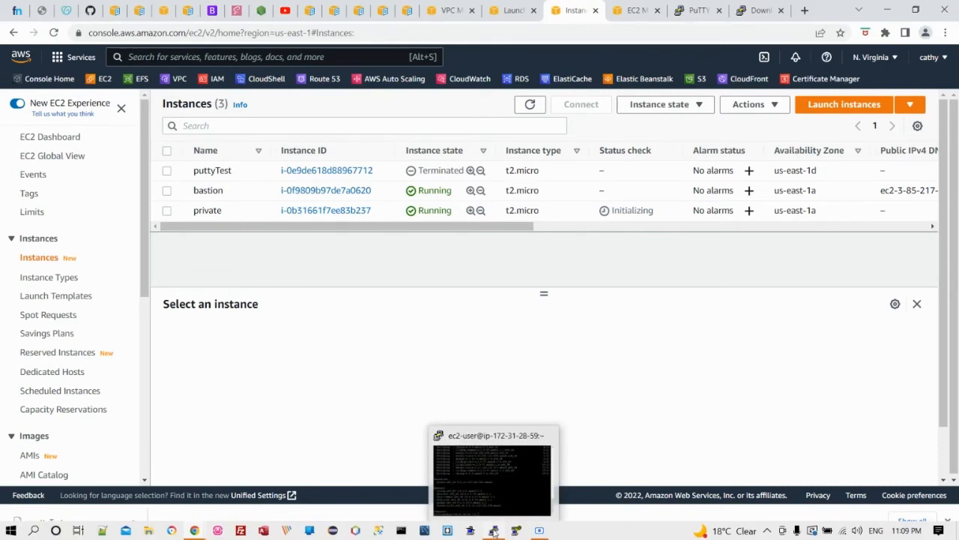
{"action": "left_click", "coordinate": [494, 530]}
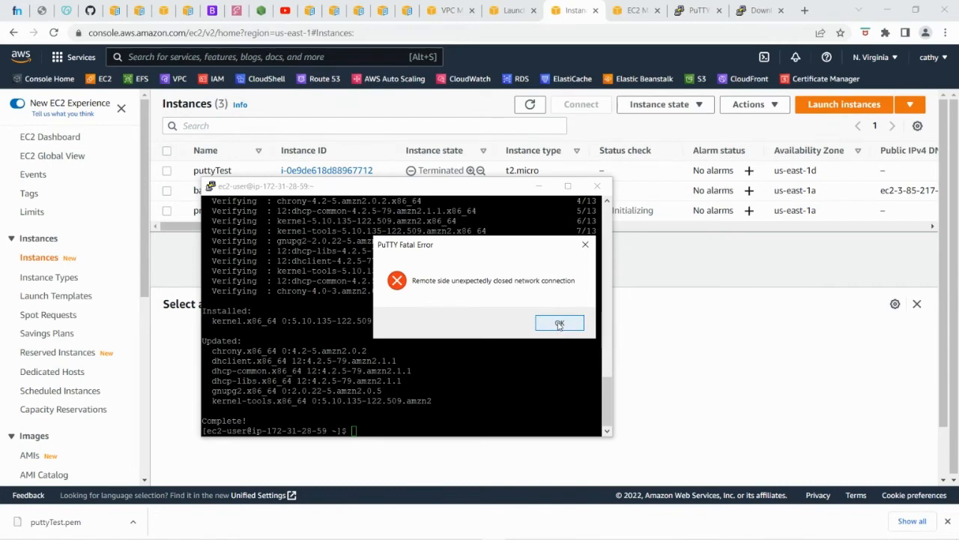
{"action": "left_click", "coordinate": [559, 325]}
{"action": "left_click", "coordinate": [604, 194]}
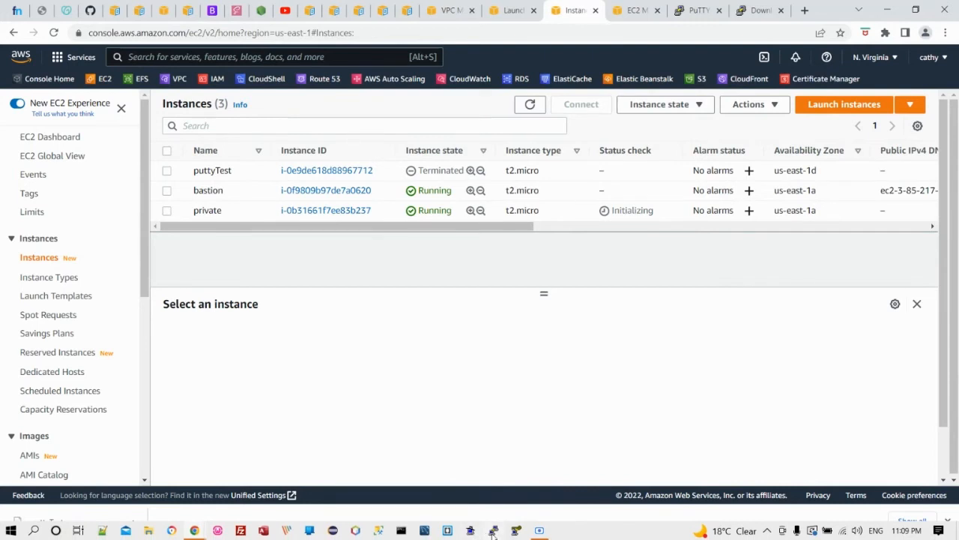
- Open a new PuTTY configuration and allow agent forwarding in its SSH authentication settings
{"action": "left_click", "coordinate": [494, 531]}
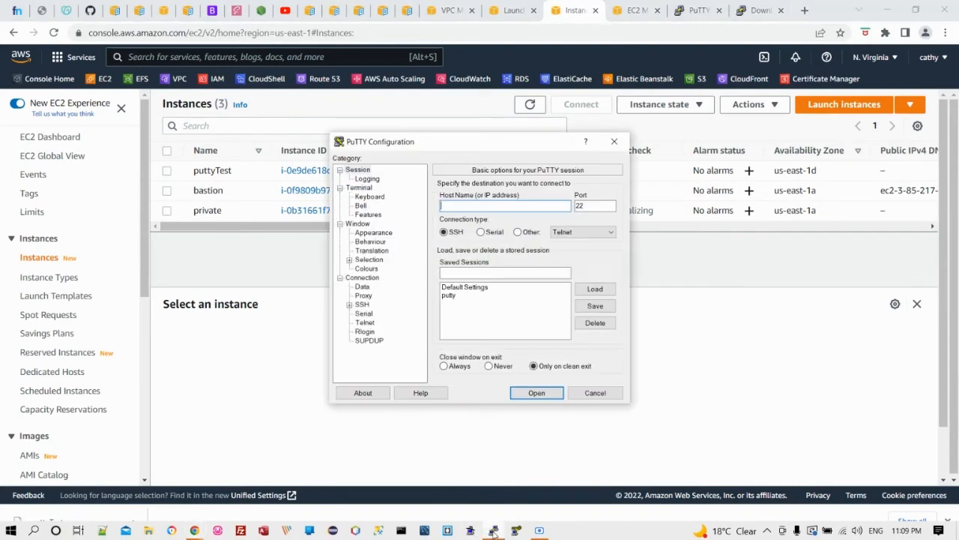
{"action": "left_click_drag", "start_coordinate": [473, 144], "coordinate": [466, 234]}
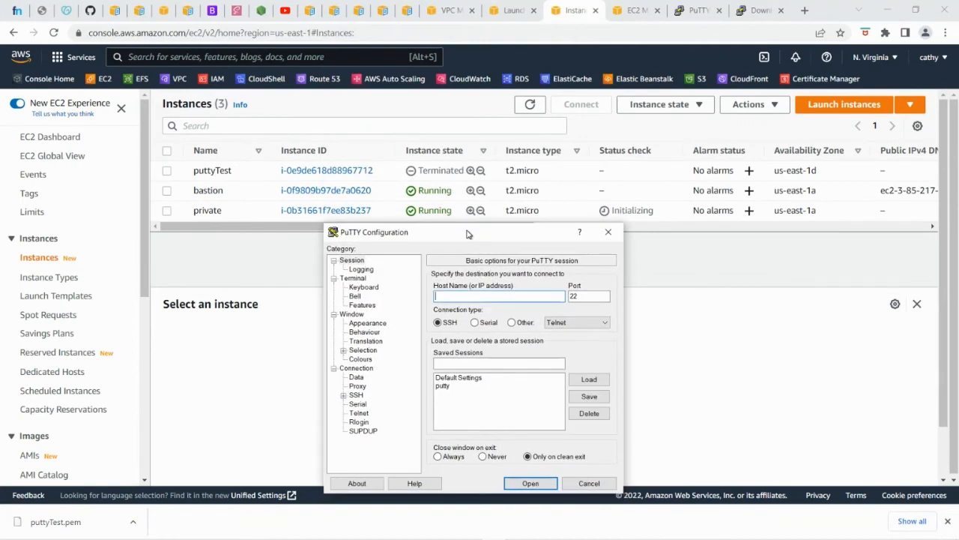
{"action": "left_click", "coordinate": [353, 262]}
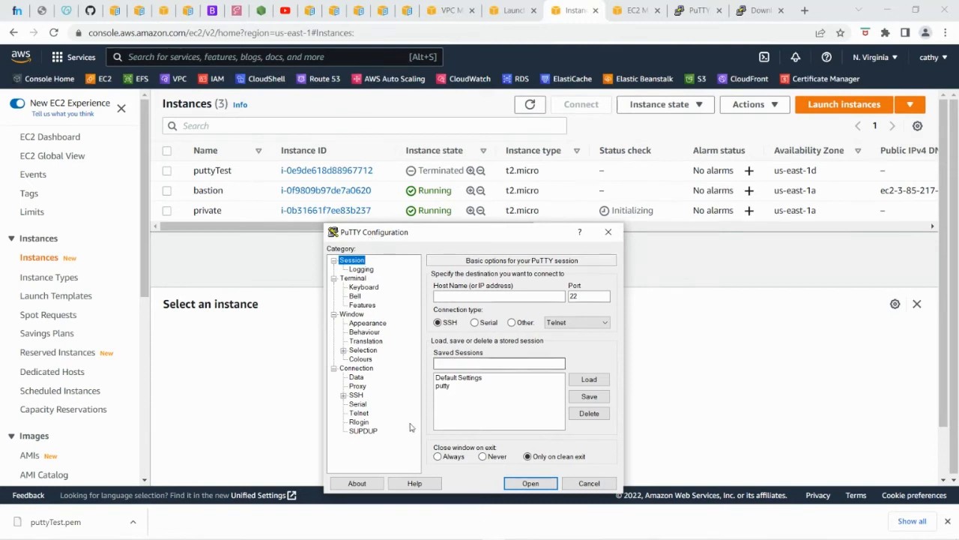
{"action": "left_click", "coordinate": [343, 395]}
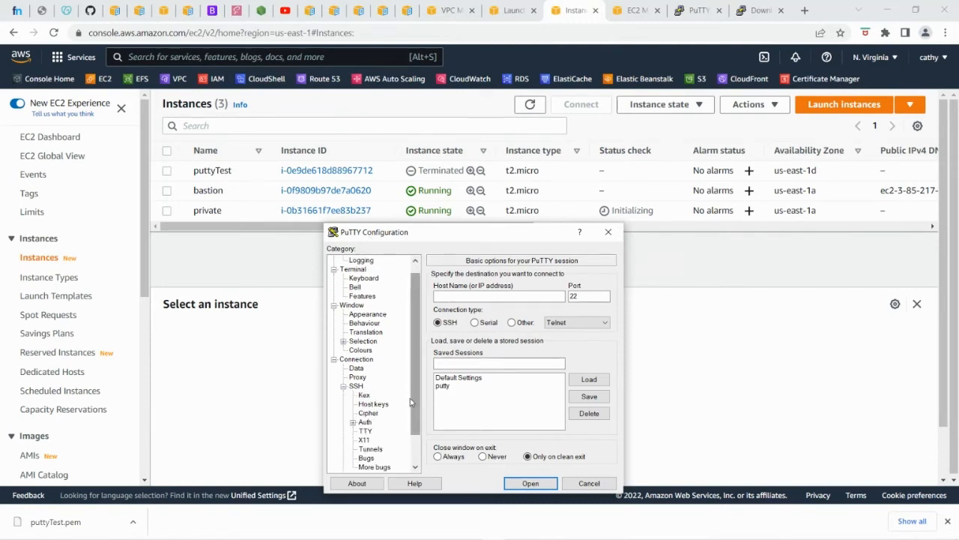
{"action": "left_click", "coordinate": [365, 423]}
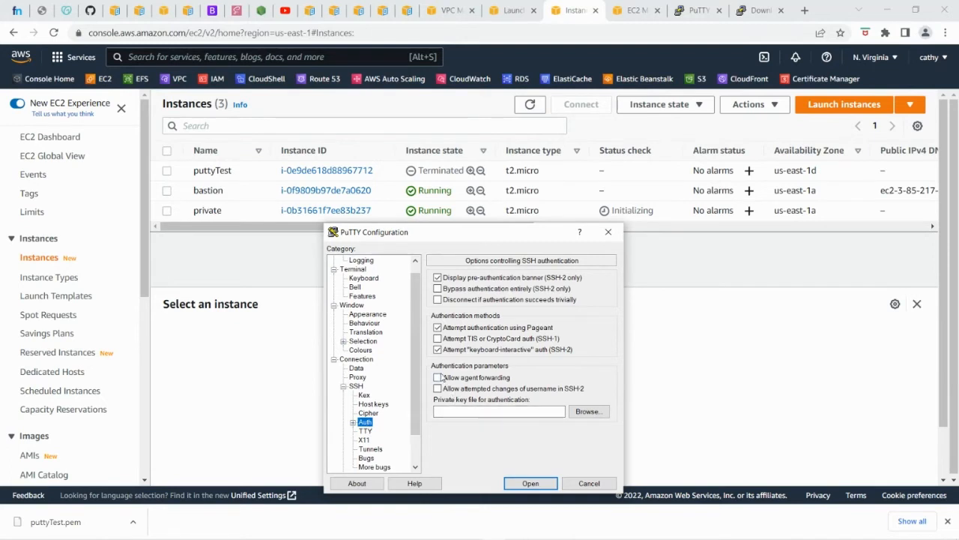
{"action": "left_click", "coordinate": [438, 379]}
- Return to PuTTY's basic session options and enter ec2-user in the host name field
{"action": "scroll", "coordinate": [370, 326], "scroll_direction": "up", "scroll_amount": 1}
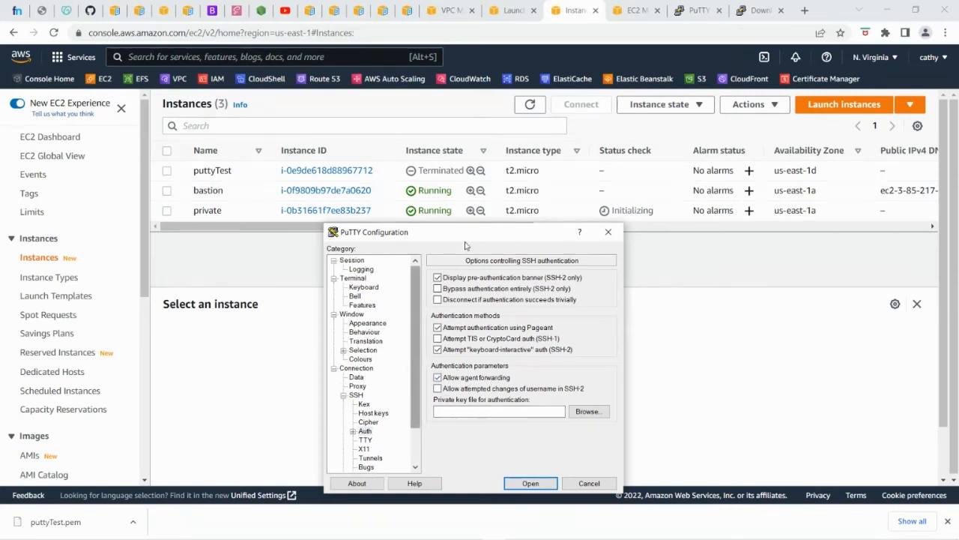
{"action": "left_click_drag", "start_coordinate": [467, 232], "coordinate": [465, 215]}
{"action": "left_click", "coordinate": [352, 244]}
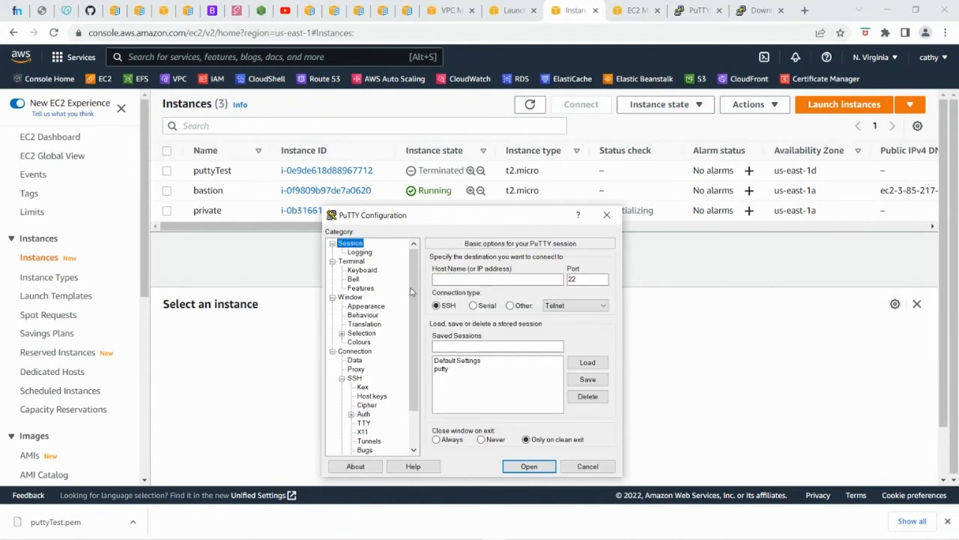
{"action": "left_click", "coordinate": [447, 304]}
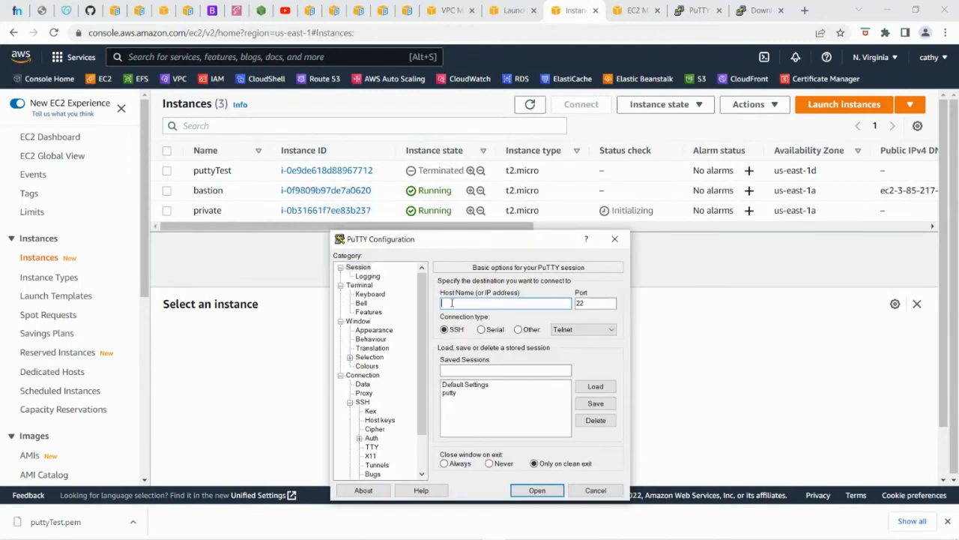
{"action": "type", "text": "ec2-user"}
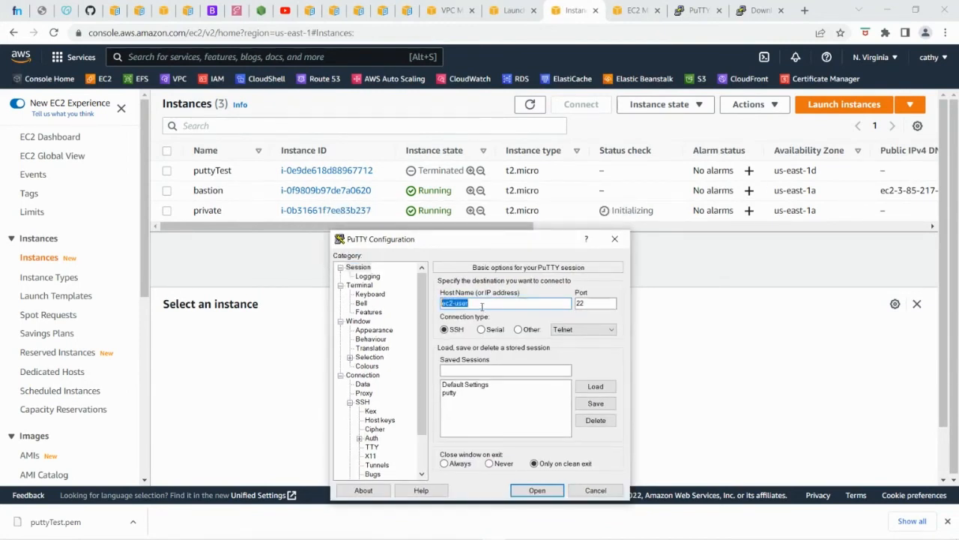
{"action": "left_click", "coordinate": [481, 306]}
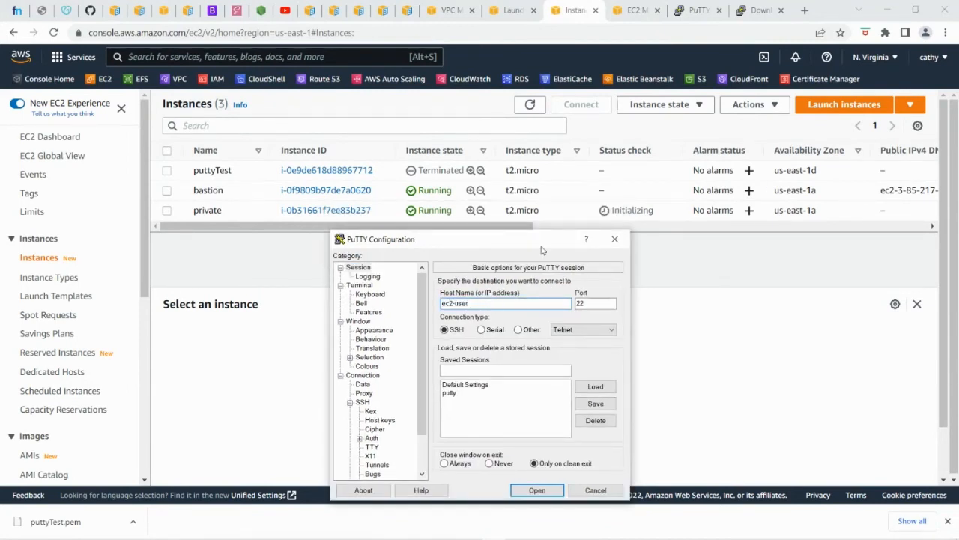
{"action": "left_click", "coordinate": [167, 192]}
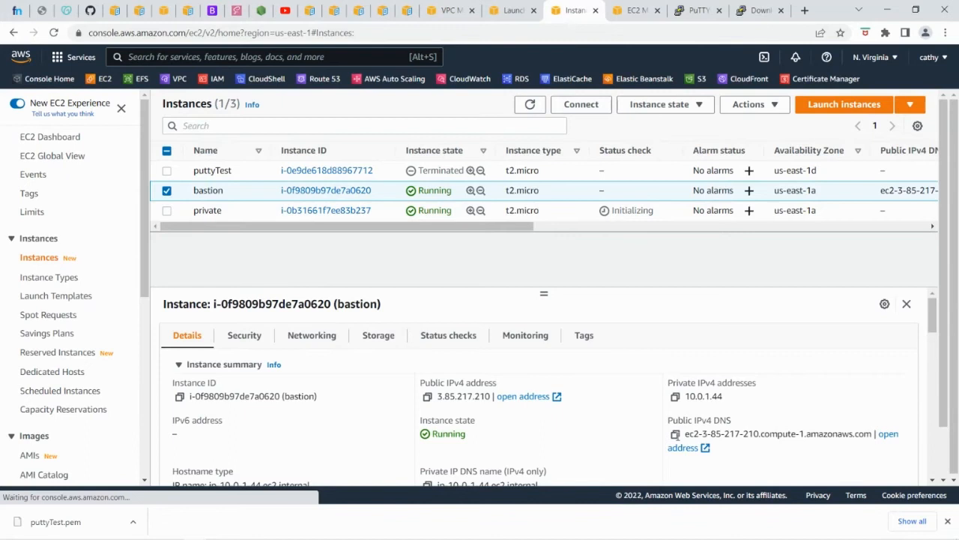
{"action": "left_click", "coordinate": [675, 433]}
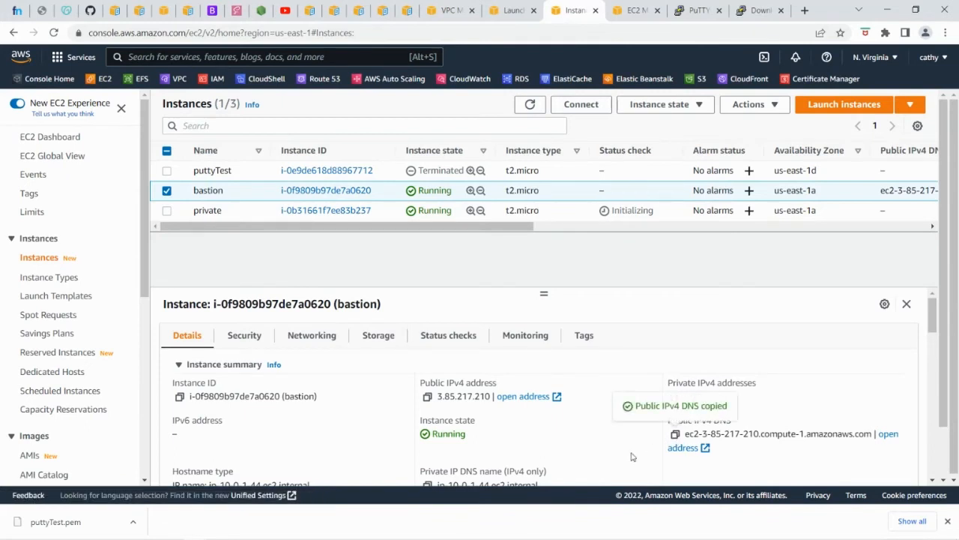
{"action": "left_click", "coordinate": [494, 531]}
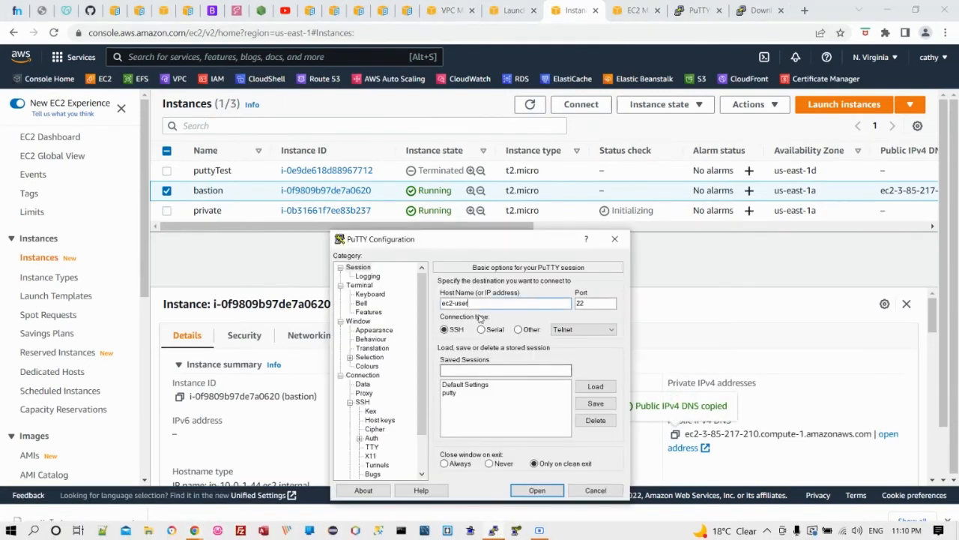
{"action": "type", "text": "@"}
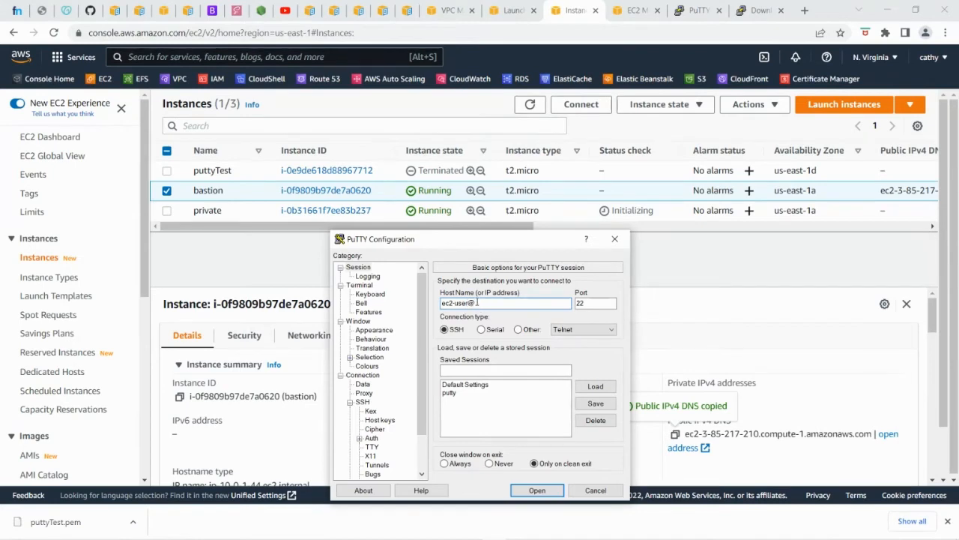
{"action": "right_click", "coordinate": [478, 303]}
{"action": "left_click", "coordinate": [517, 349]}
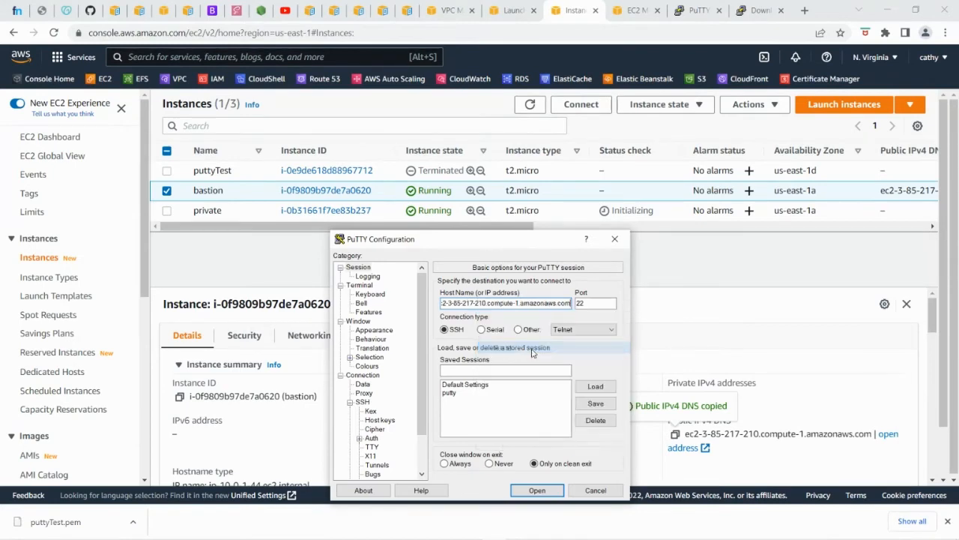
- Open the SSH session to the bastion and accept the server's host key
{"action": "left_click_drag", "start_coordinate": [516, 241], "coordinate": [480, 128]}
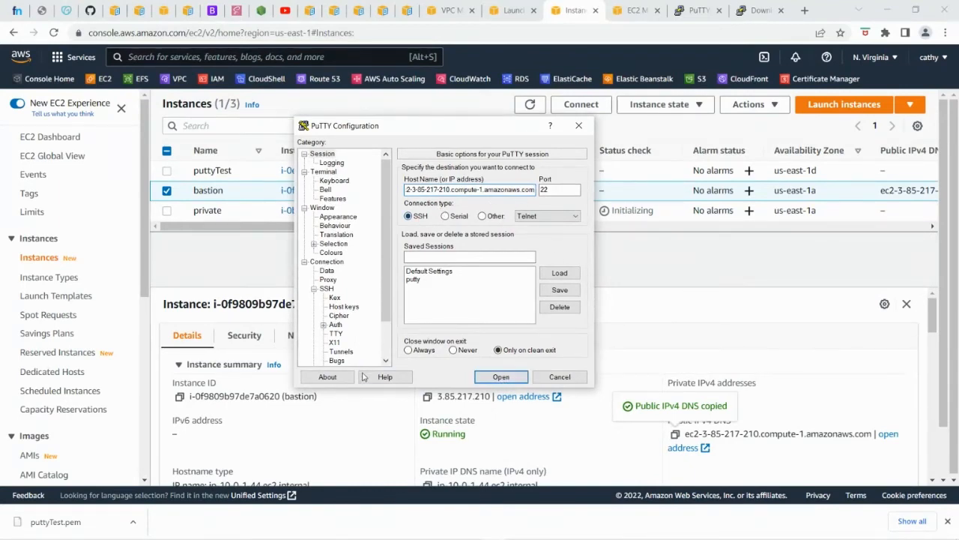
{"action": "left_click_drag", "start_coordinate": [475, 131], "coordinate": [602, 138]}
{"action": "left_click", "coordinate": [651, 388]}
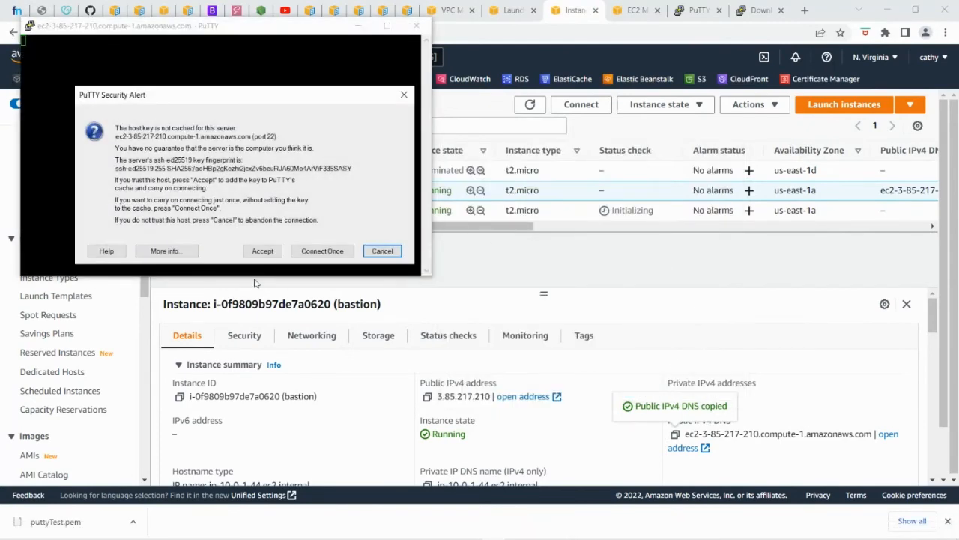
{"action": "left_click", "coordinate": [262, 251]}
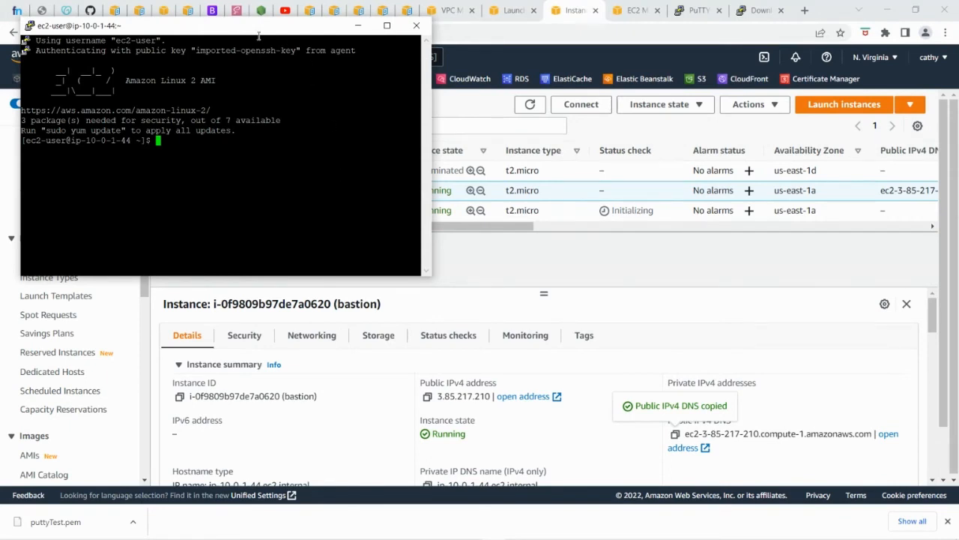
- Compare the IP address in the terminal prompt with the bastion instance's private IPv4 address in the EC2 console
{"action": "left_click_drag", "start_coordinate": [253, 32], "coordinate": [561, 218]}
{"action": "left_click_drag", "start_coordinate": [392, 328], "coordinate": [441, 328]}
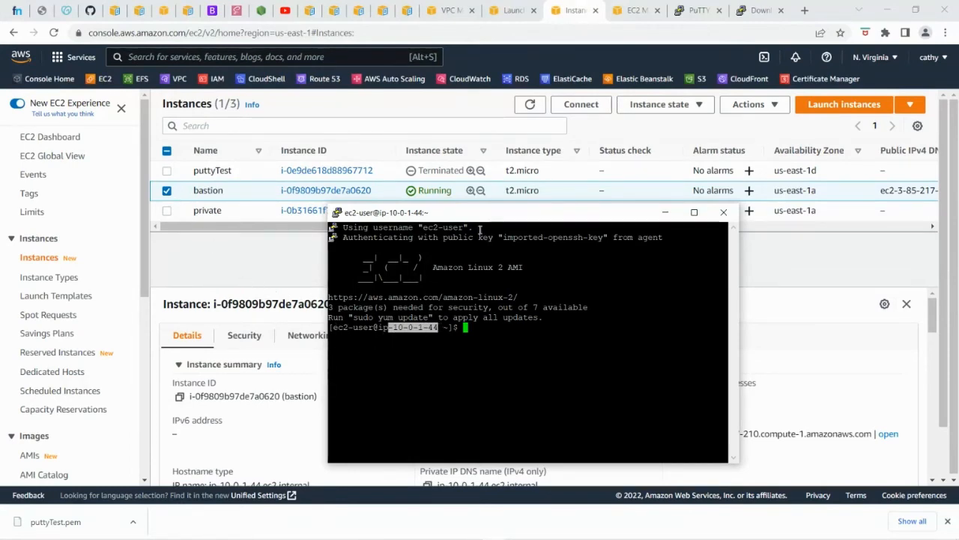
{"action": "left_click_drag", "start_coordinate": [483, 217], "coordinate": [378, 136]}
{"action": "left_click", "coordinate": [746, 404]}
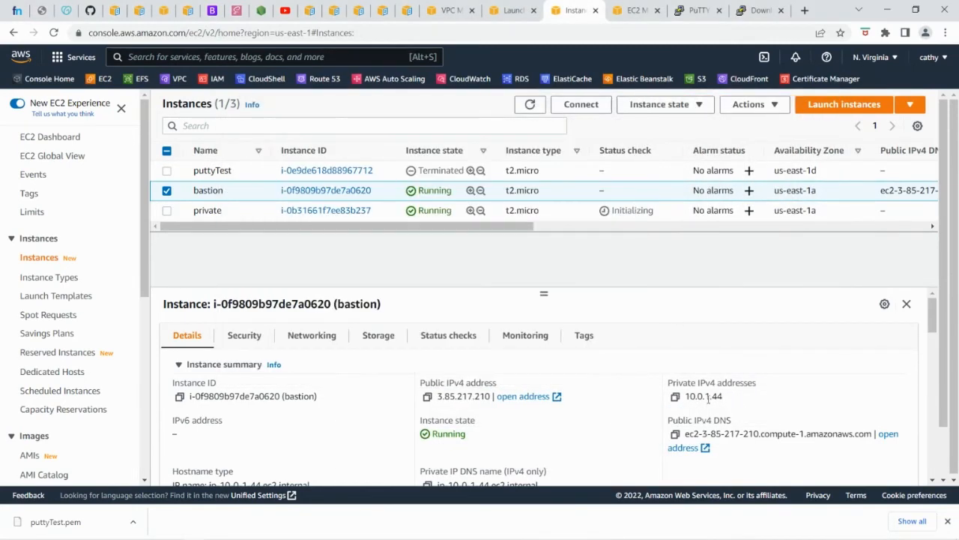
{"action": "left_click", "coordinate": [496, 534]}
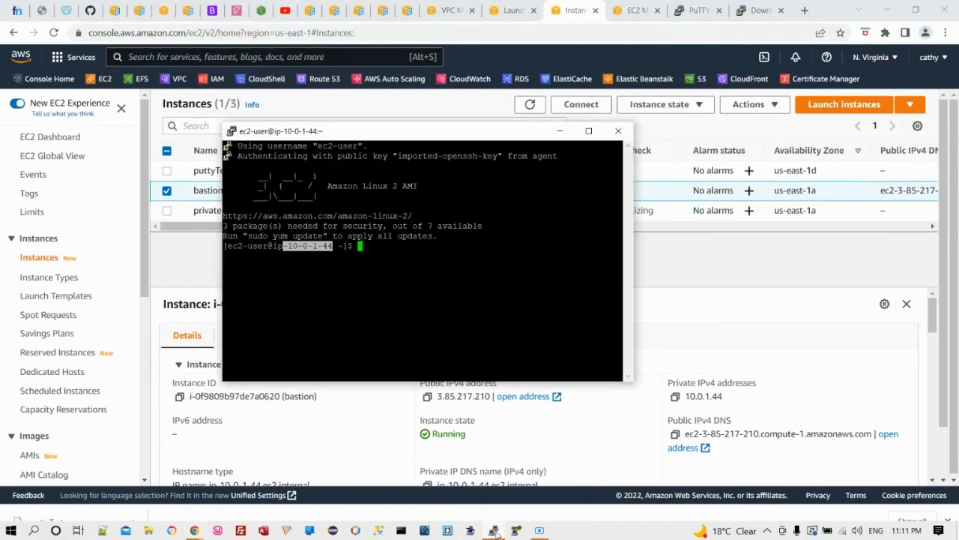
{"action": "left_click_drag", "start_coordinate": [404, 131], "coordinate": [369, 160]}
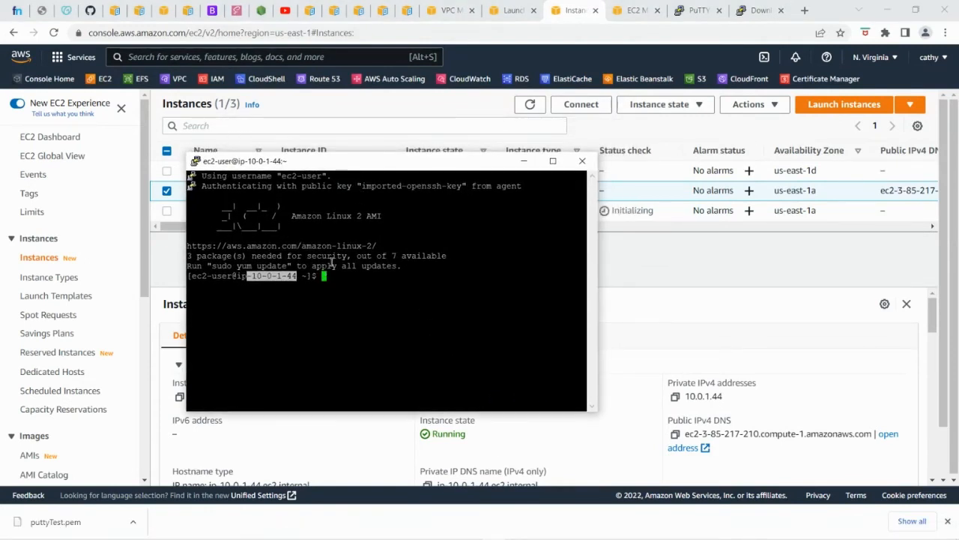
{"action": "left_click_drag", "start_coordinate": [308, 164], "coordinate": [473, 186]}
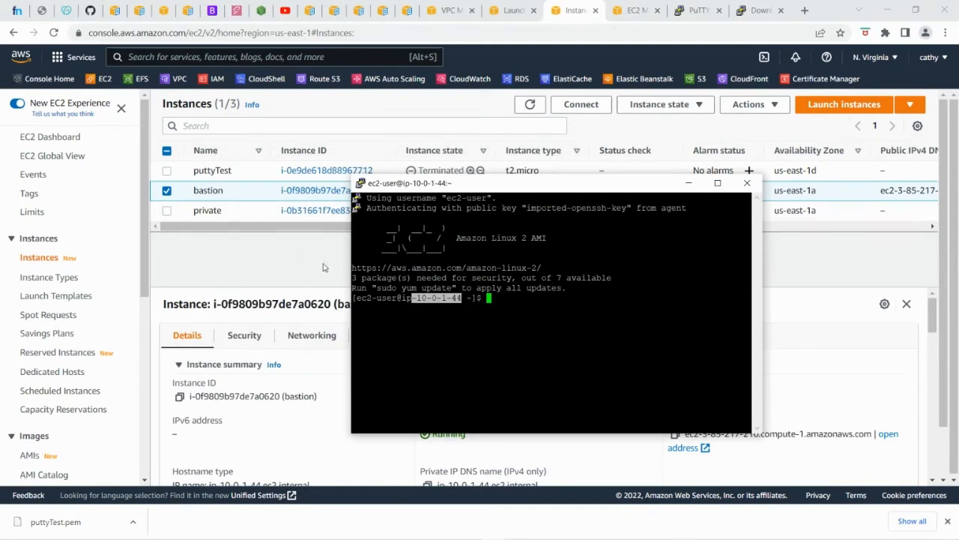
{"action": "left_click_drag", "start_coordinate": [519, 184], "coordinate": [449, 184]}
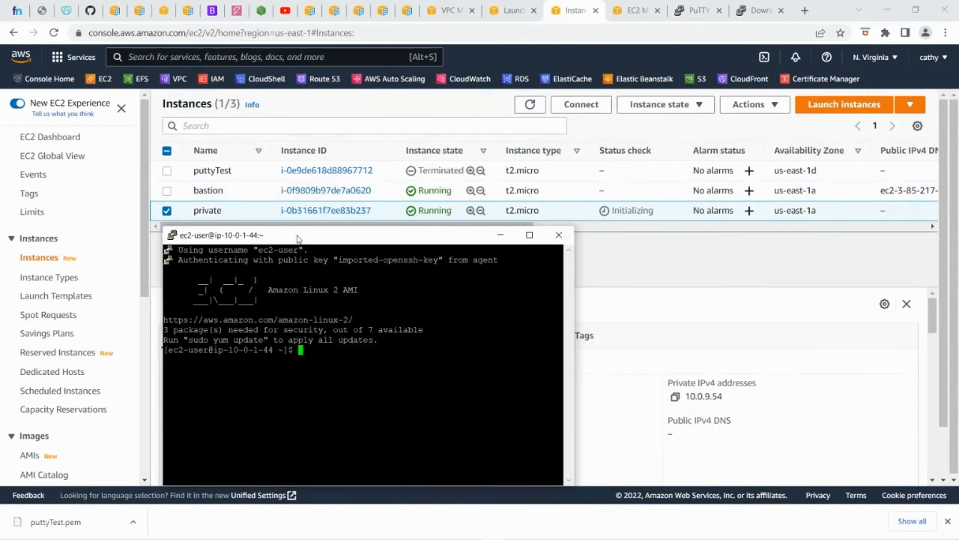
- Select the private instance in the EC2 console and copy its private IPv4 address
{"action": "left_click", "coordinate": [167, 210]}
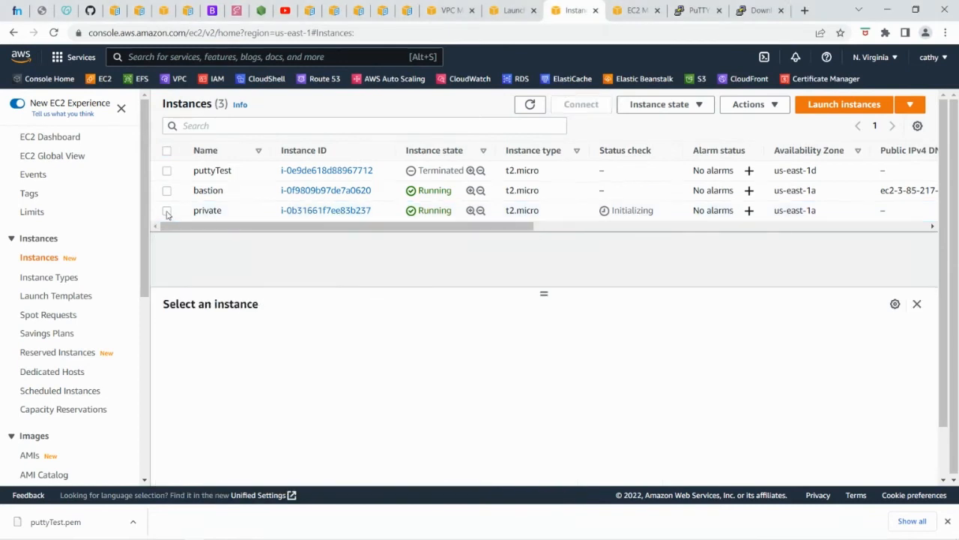
{"action": "left_click", "coordinate": [166, 212]}
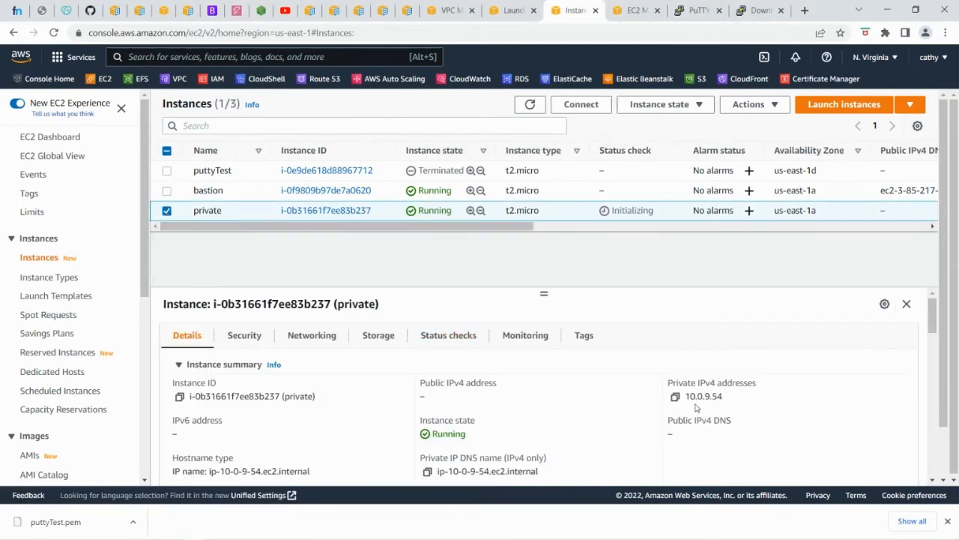
{"action": "left_click_drag", "start_coordinate": [685, 396], "coordinate": [726, 401]}
{"action": "right_click", "coordinate": [711, 396]}
{"action": "left_click", "coordinate": [733, 407]}
{"action": "mouse_move", "coordinate": [502, 532]}
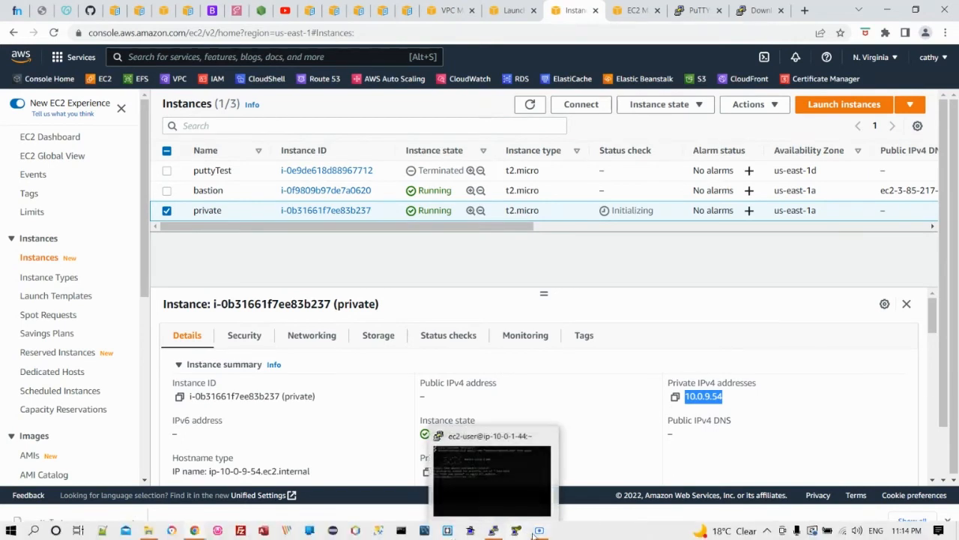
{"action": "left_click", "coordinate": [493, 532]}
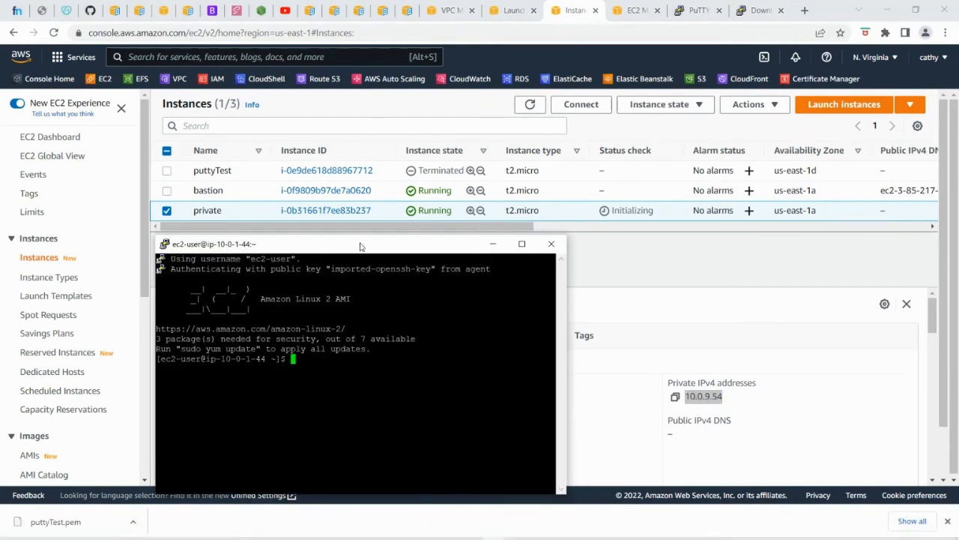
{"action": "left_click_drag", "start_coordinate": [374, 244], "coordinate": [499, 179]}
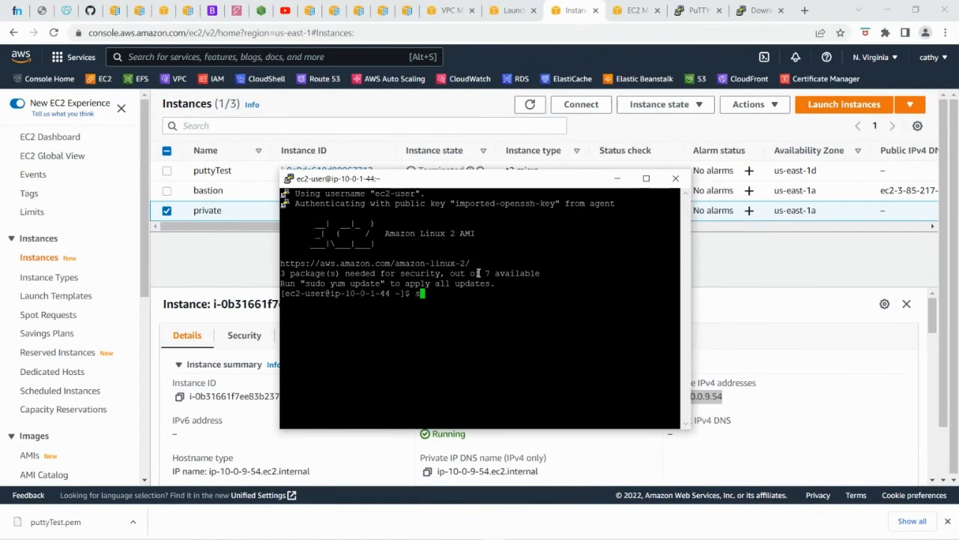
{"action": "type", "text": "ec2-user@"}
{"action": "right_click", "coordinate": [485, 295]}
{"action": "key", "text": "Return"}
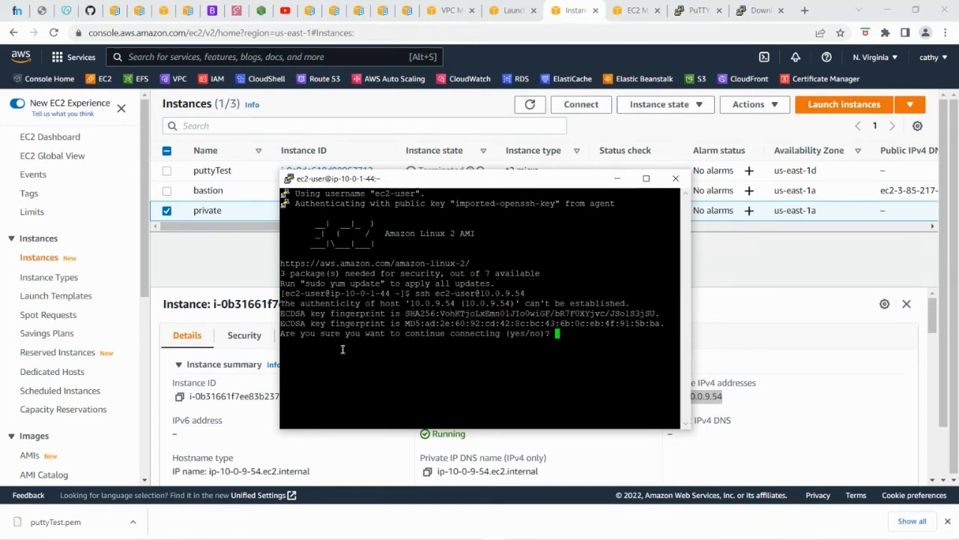
{"action": "type", "text": "yes"}
{"action": "key", "text": "Return"}
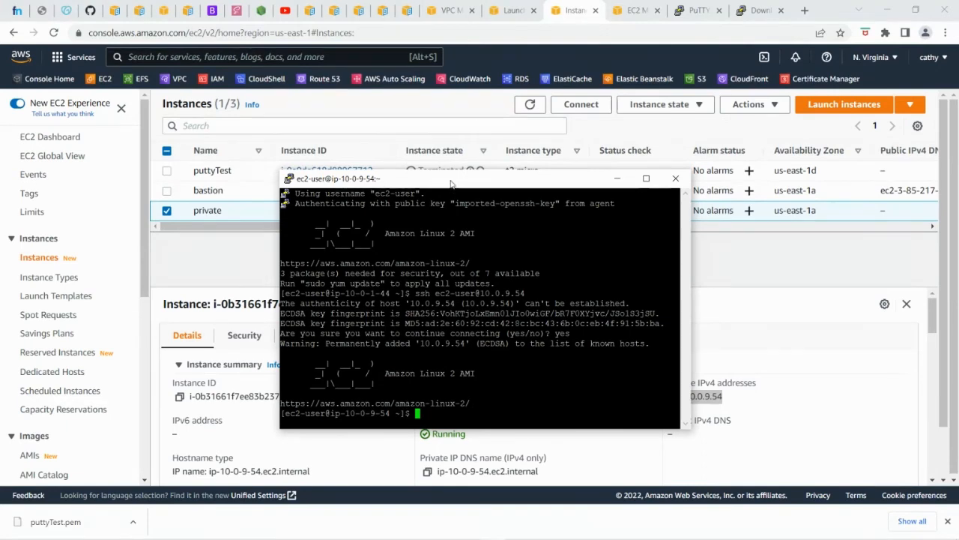
- Test the private instance's internet access by running ping google.com in its terminal
{"action": "left_click_drag", "start_coordinate": [452, 183], "coordinate": [380, 121]}
{"action": "left_click_drag", "start_coordinate": [403, 368], "coordinate": [403, 447]}
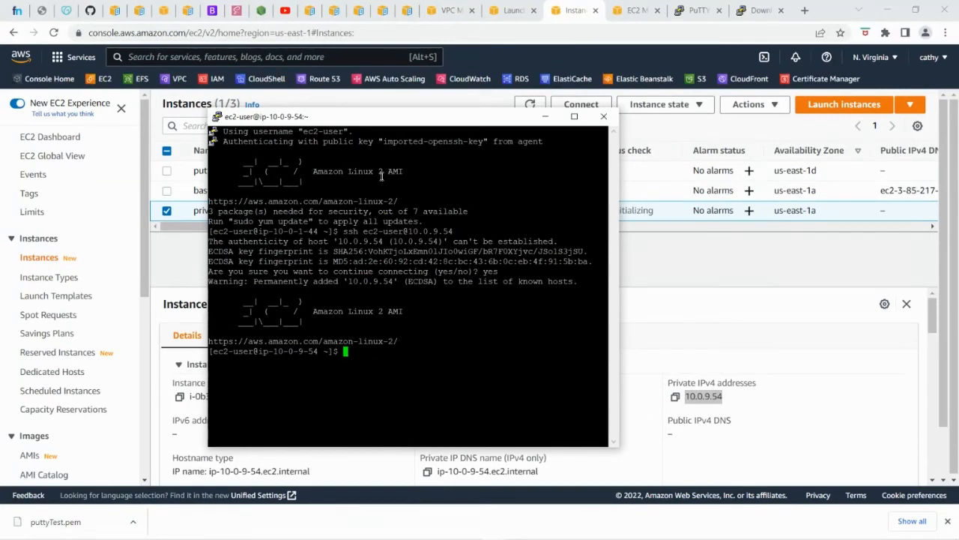
{"action": "left_click_drag", "start_coordinate": [386, 122], "coordinate": [422, 117]}
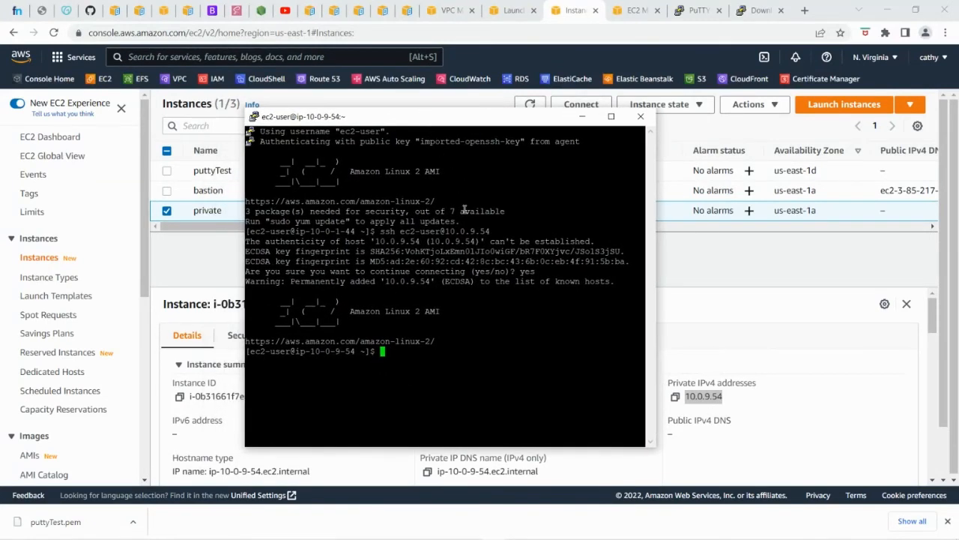
{"action": "type", "text": "g googl."}
{"action": "type", "text": ".com"}
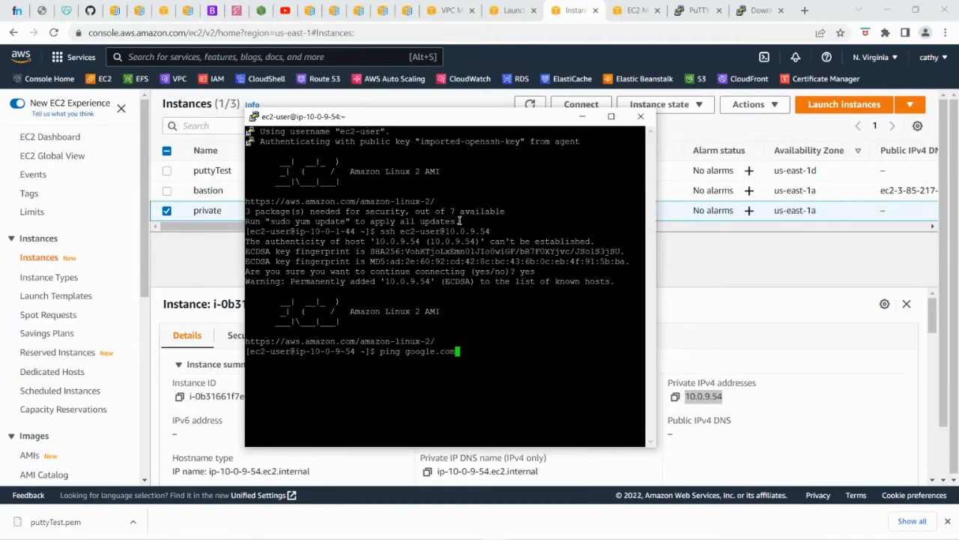
{"action": "key", "text": "Return"}
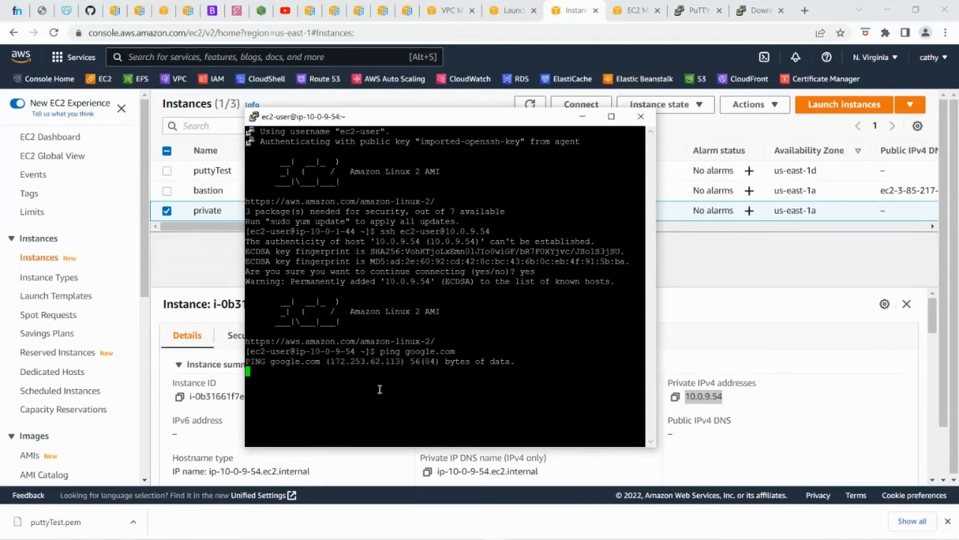
{"action": "left_click_drag", "start_coordinate": [472, 119], "coordinate": [503, 126]}
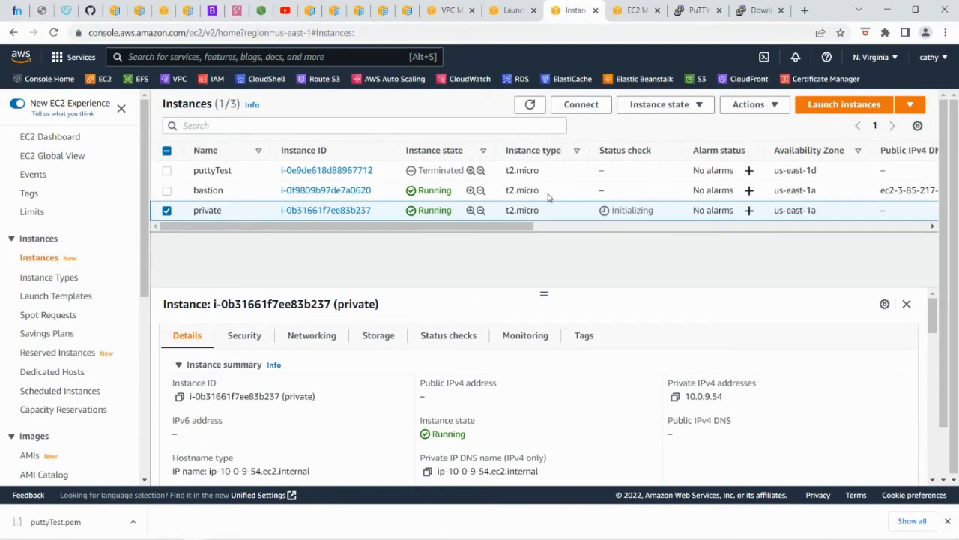
- Start launching a new EC2 instance named NAT and open the full AMI catalog
{"action": "left_click", "coordinate": [814, 110]}
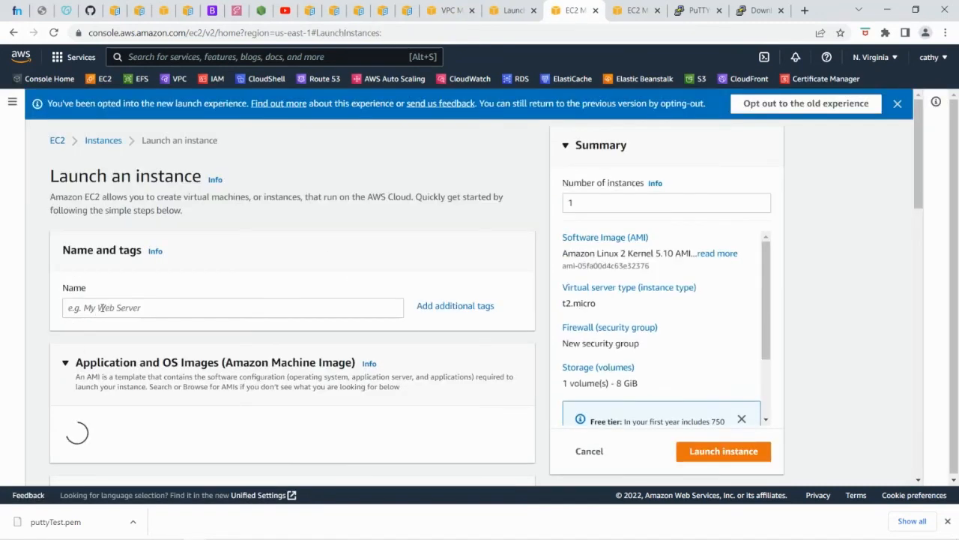
{"action": "left_click", "coordinate": [110, 308]}
{"action": "type", "text": "NAT"}
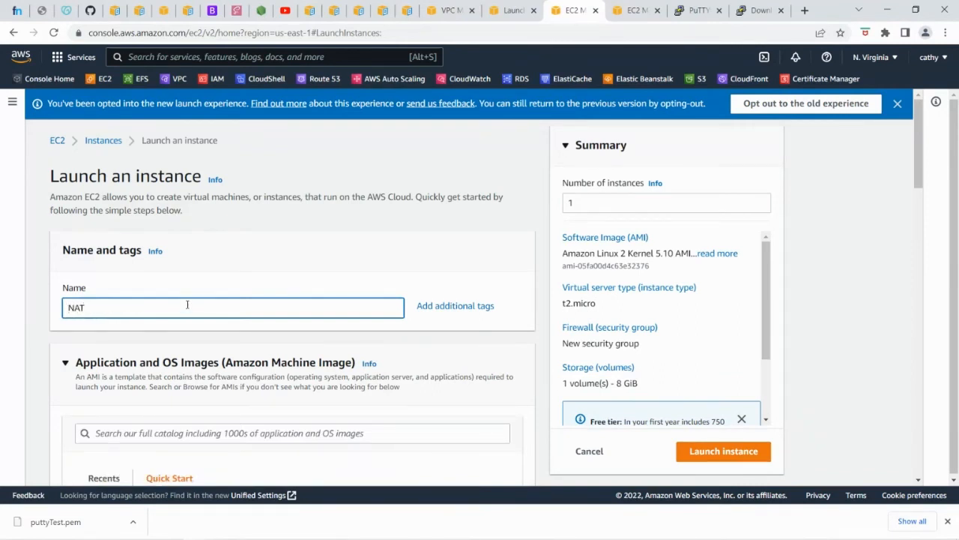
{"action": "scroll", "coordinate": [275, 364], "scroll_direction": "down", "scroll_amount": 3}
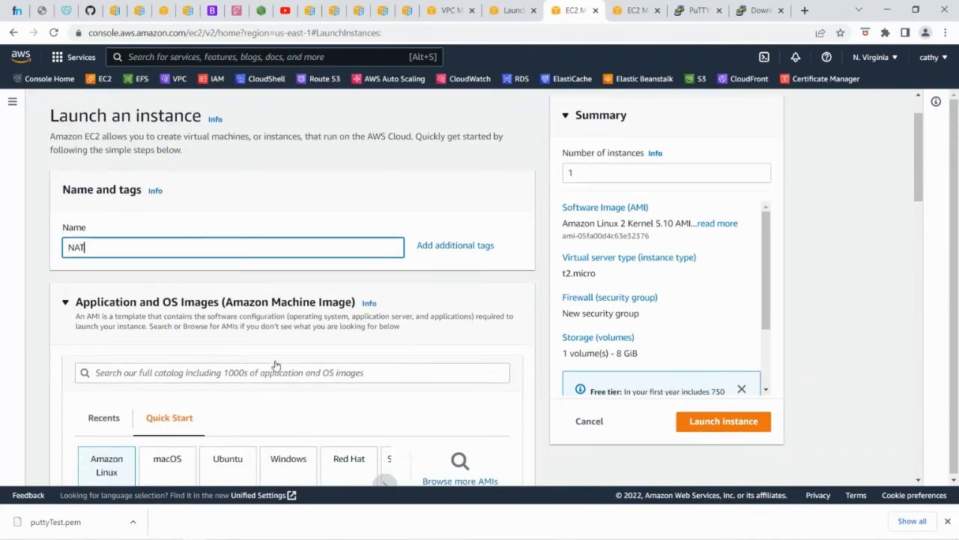
{"action": "type", "text": "AT"}
{"action": "left_click", "coordinate": [456, 365]}
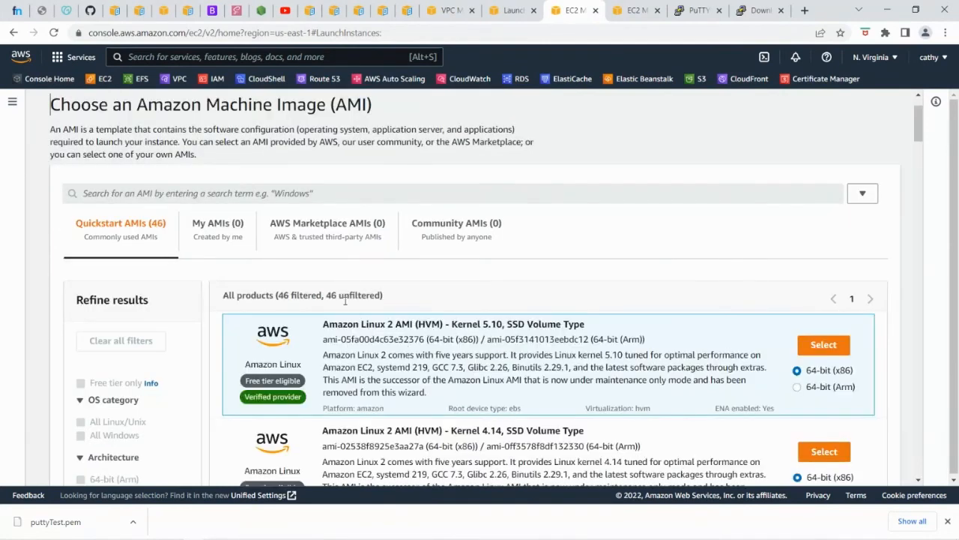
- Search the AMI catalog for nat and select the community AMI amzn-ami-vpc-nat-2018.03.0.20201028.0-x86_64-ebs
{"action": "scroll", "coordinate": [465, 231], "scroll_direction": "down", "scroll_amount": 1}
{"action": "scroll", "coordinate": [347, 250], "scroll_direction": "up", "scroll_amount": 2}
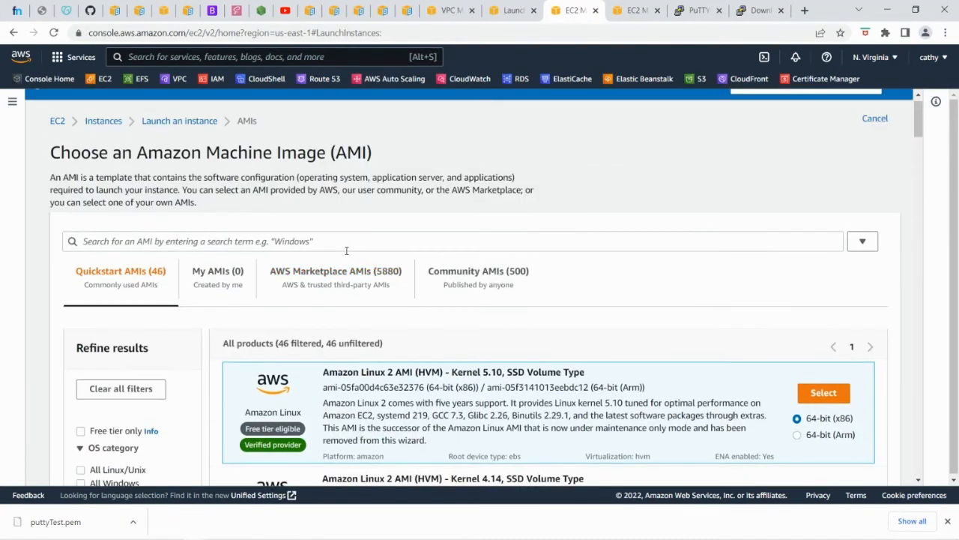
{"action": "left_click", "coordinate": [212, 241]}
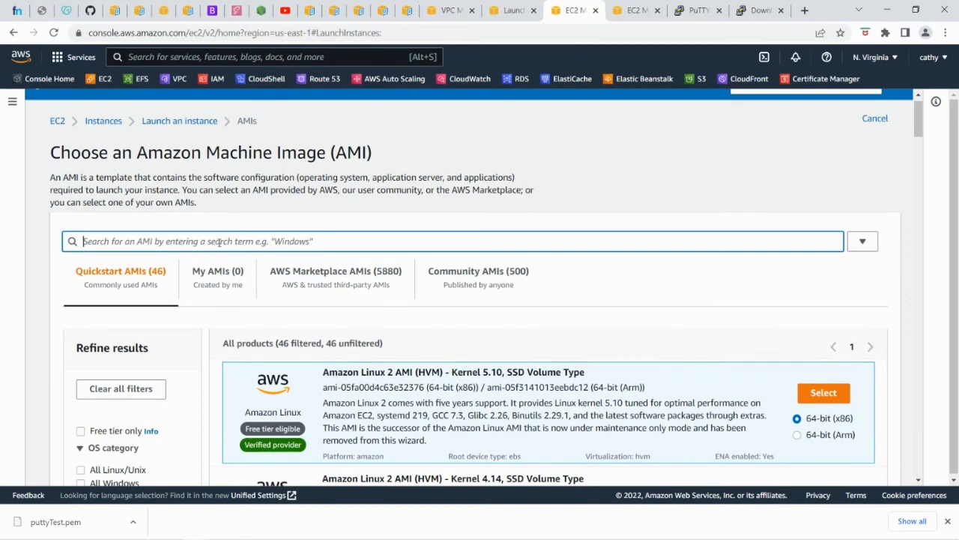
{"action": "type", "text": "nat"}
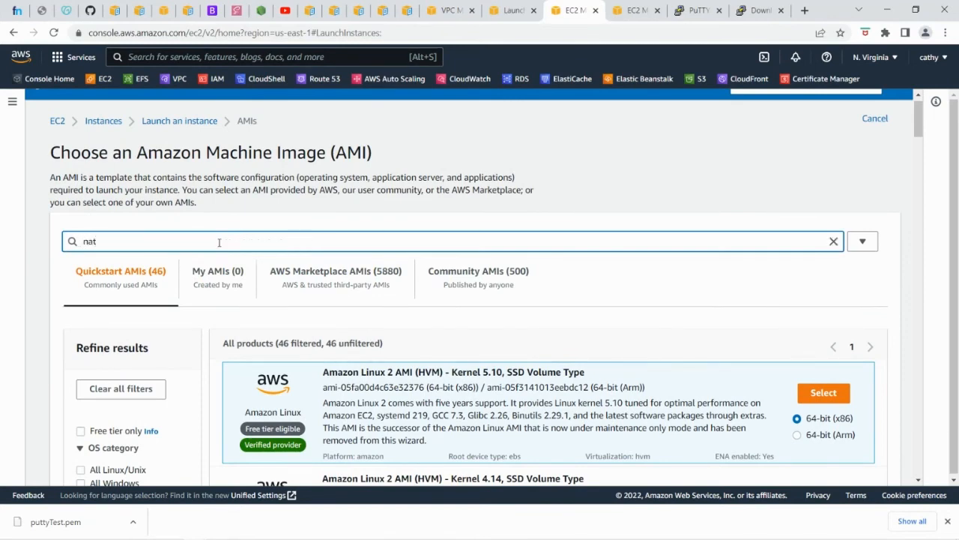
{"action": "key", "text": "Return"}
{"action": "scroll", "coordinate": [367, 329], "scroll_direction": "down", "scroll_amount": 1}
{"action": "scroll", "coordinate": [379, 338], "scroll_direction": "down", "scroll_amount": 1}
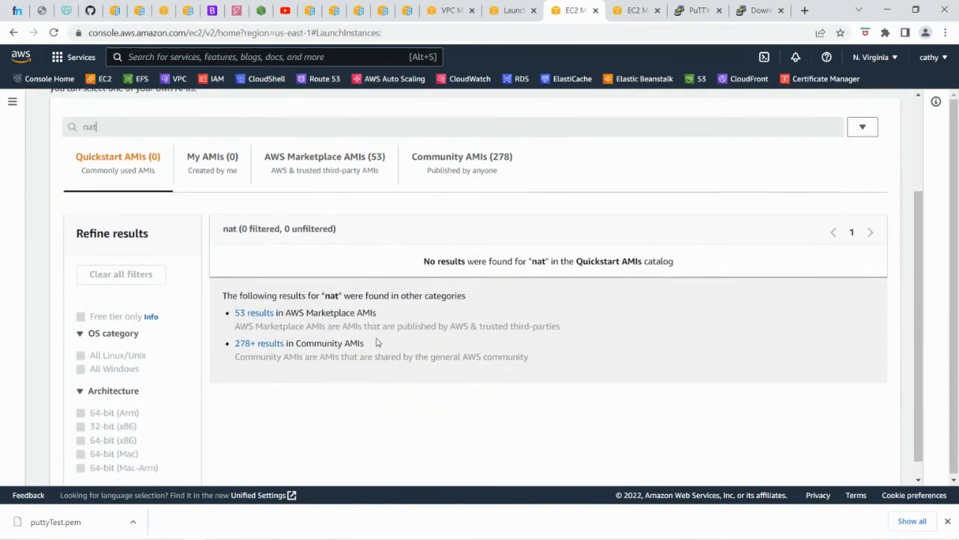
{"action": "scroll", "coordinate": [445, 235], "scroll_direction": "up", "scroll_amount": 2}
{"action": "left_click", "coordinate": [452, 225]}
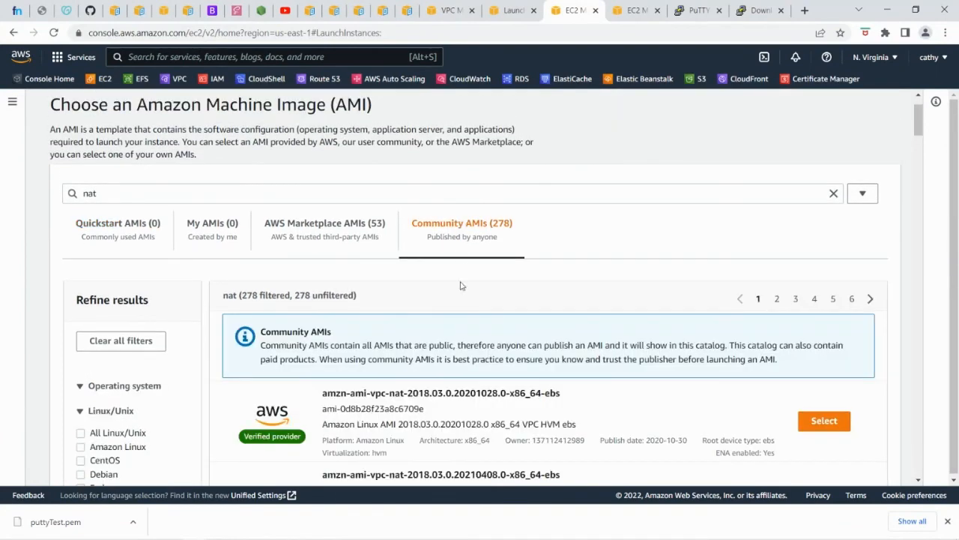
{"action": "left_click", "coordinate": [824, 421]}
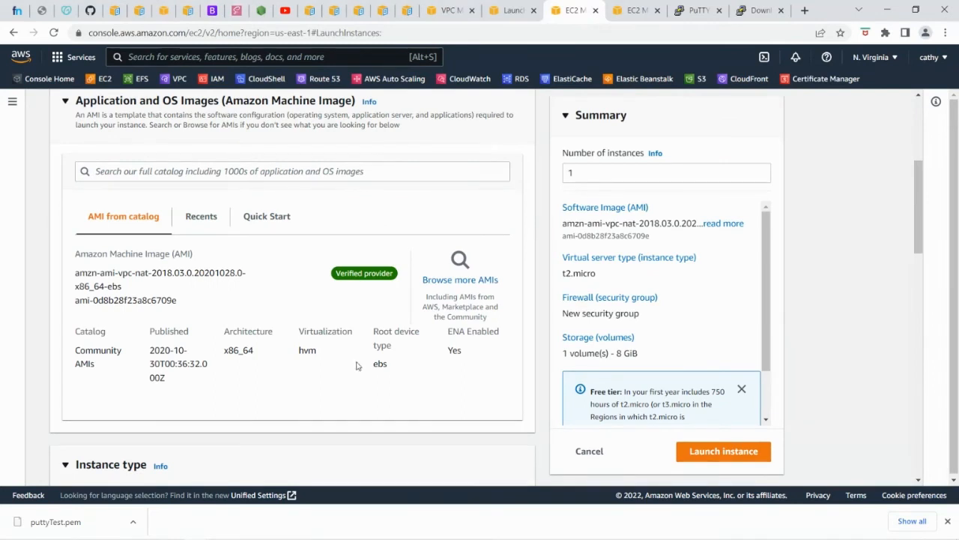
- Choose puttyTest as the key pair for the NAT instance
{"action": "scroll", "coordinate": [359, 365], "scroll_direction": "down", "scroll_amount": 1}
{"action": "scroll", "coordinate": [359, 365], "scroll_direction": "down", "scroll_amount": 2}
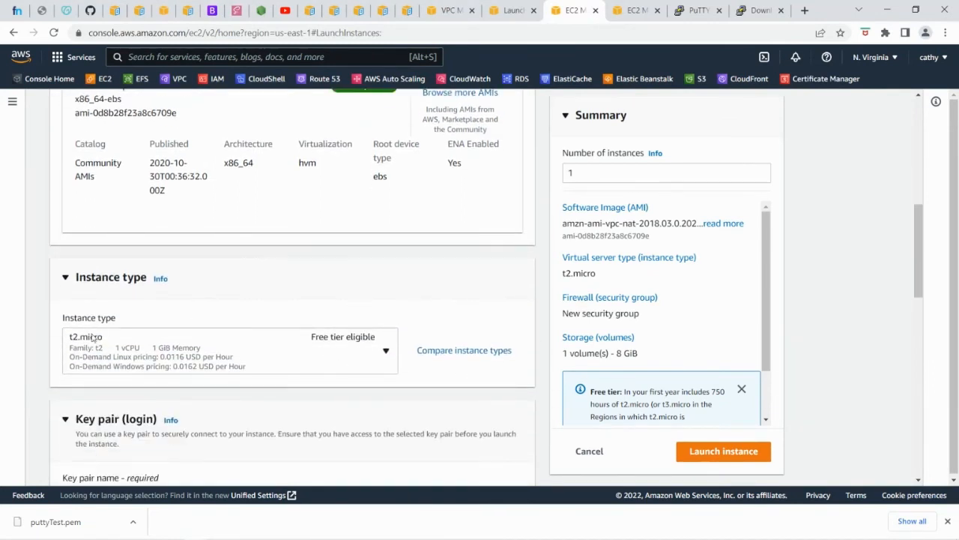
{"action": "scroll", "coordinate": [172, 365], "scroll_direction": "down", "scroll_amount": 2}
{"action": "left_click", "coordinate": [285, 378]}
{"action": "left_click", "coordinate": [97, 357]}
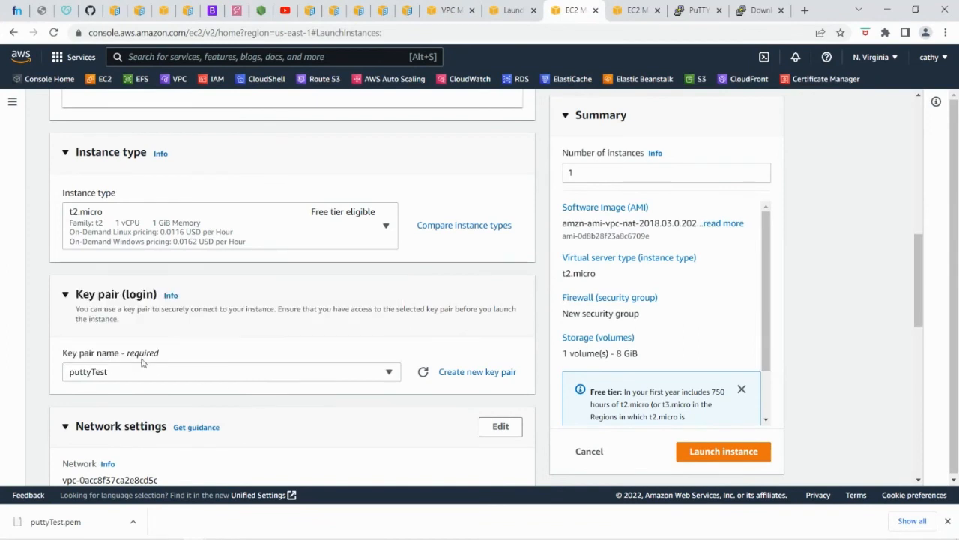
- Edit the network settings to place the instance in the wordpress VPC and the public-1a subnet
{"action": "scroll", "coordinate": [306, 397], "scroll_direction": "down", "scroll_amount": 2}
{"action": "left_click", "coordinate": [500, 303]}
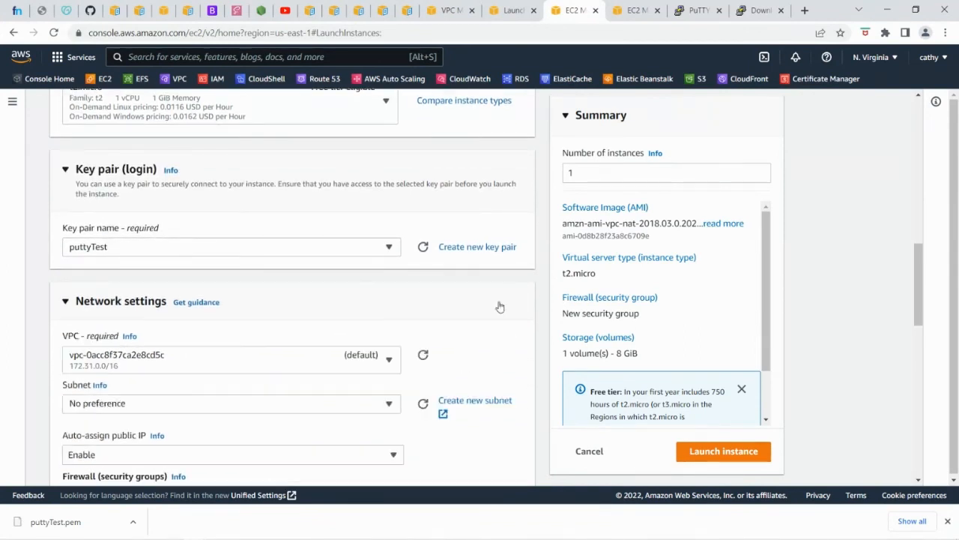
{"action": "left_click", "coordinate": [236, 366]}
{"action": "left_click", "coordinate": [328, 442]}
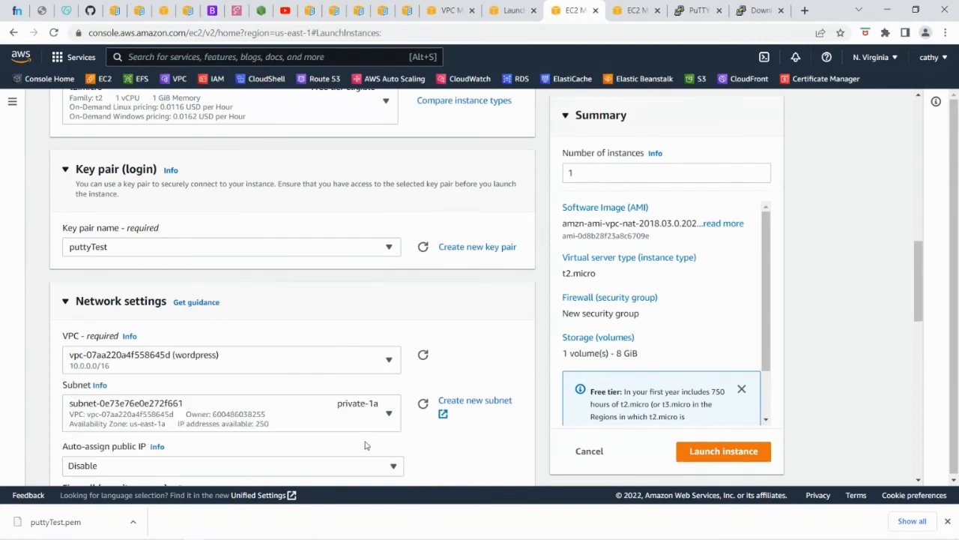
{"action": "scroll", "coordinate": [364, 443], "scroll_direction": "down", "scroll_amount": 2}
{"action": "left_click", "coordinate": [362, 293]}
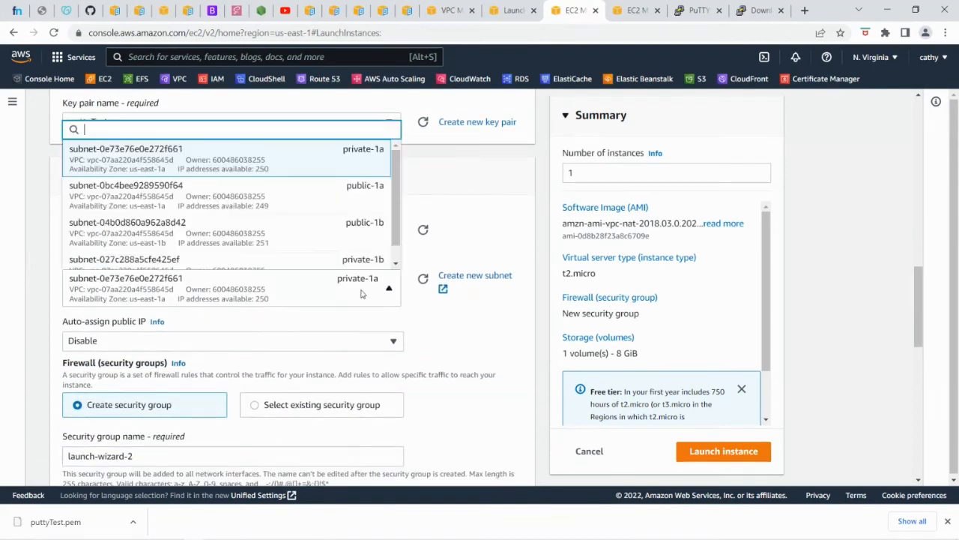
{"action": "left_click", "coordinate": [376, 198]}
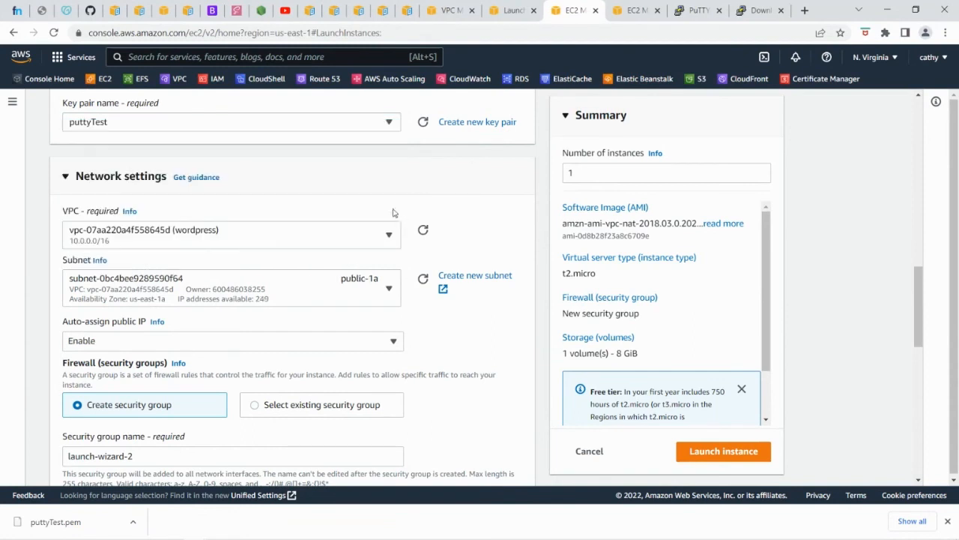
- Name the new security group nat-sg
{"action": "scroll", "coordinate": [375, 330], "scroll_direction": "down", "scroll_amount": 2}
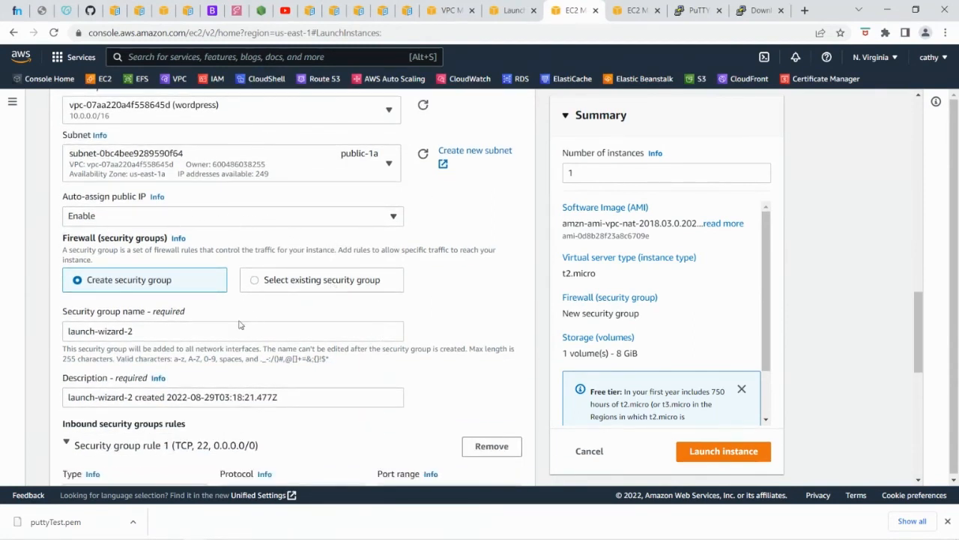
{"action": "triple_click", "coordinate": [166, 332]}
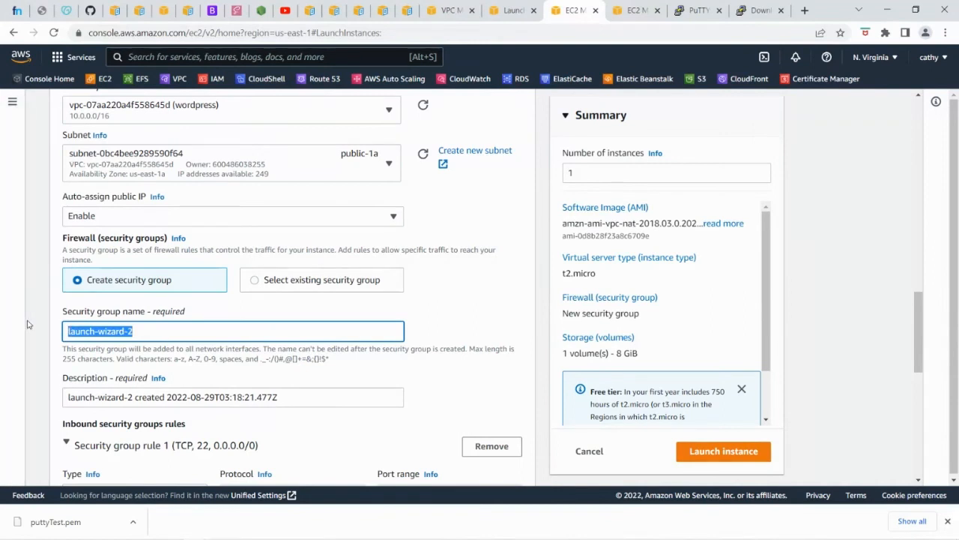
{"action": "type", "text": "nat-sg"}
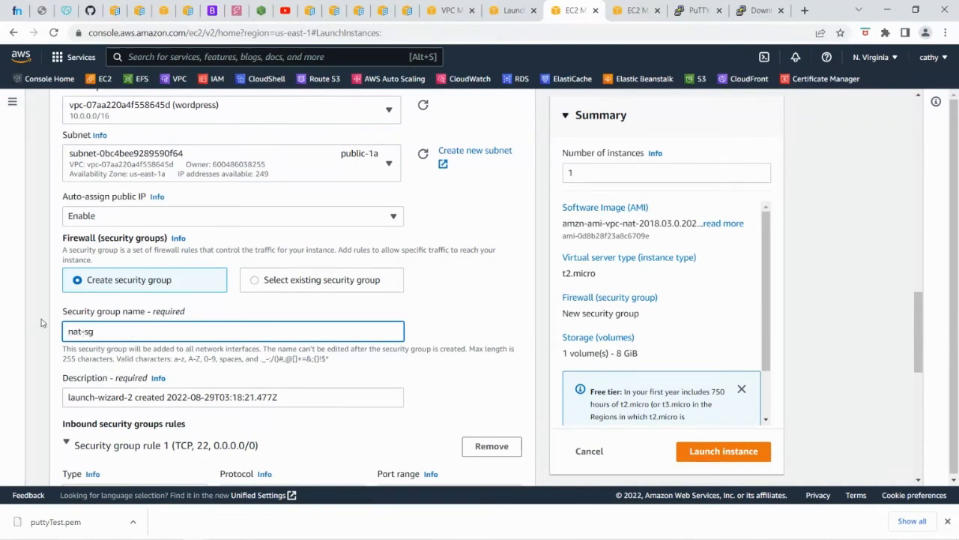
- Add two inbound rules to the nat-sg security group, one of type HTTP and one of type HTTPS
{"action": "scroll", "coordinate": [261, 377], "scroll_direction": "down", "scroll_amount": 3}
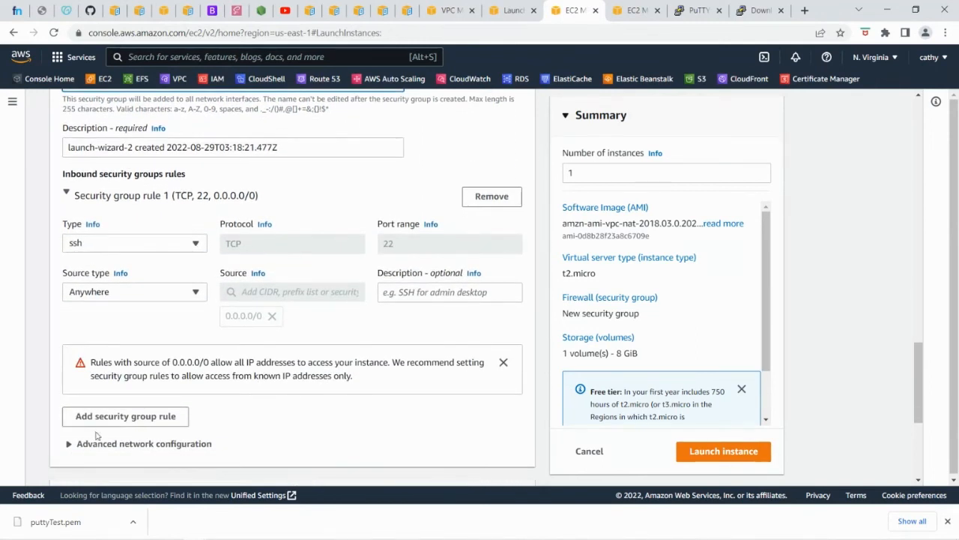
{"action": "left_click", "coordinate": [106, 417]}
{"action": "left_click", "coordinate": [157, 283]}
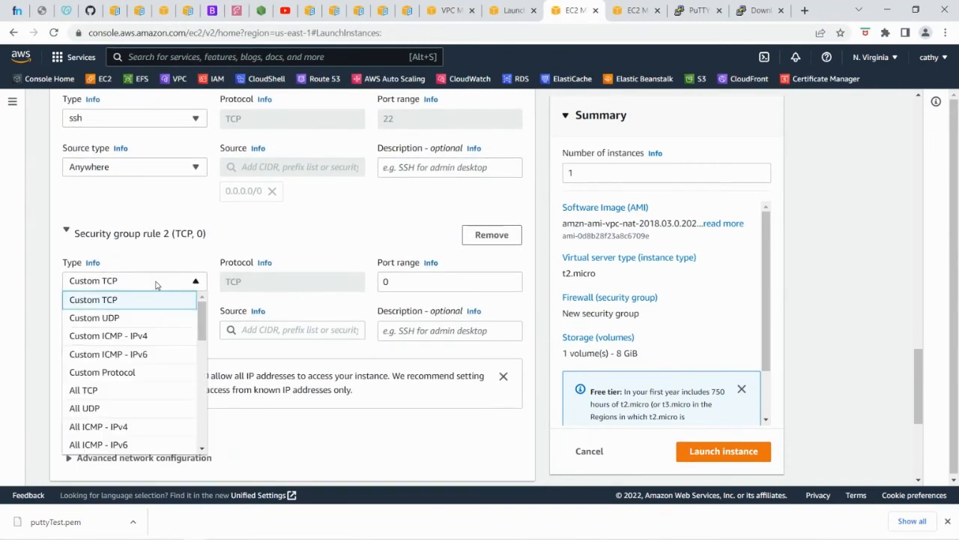
{"action": "scroll", "coordinate": [150, 393], "scroll_direction": "down", "scroll_amount": 2}
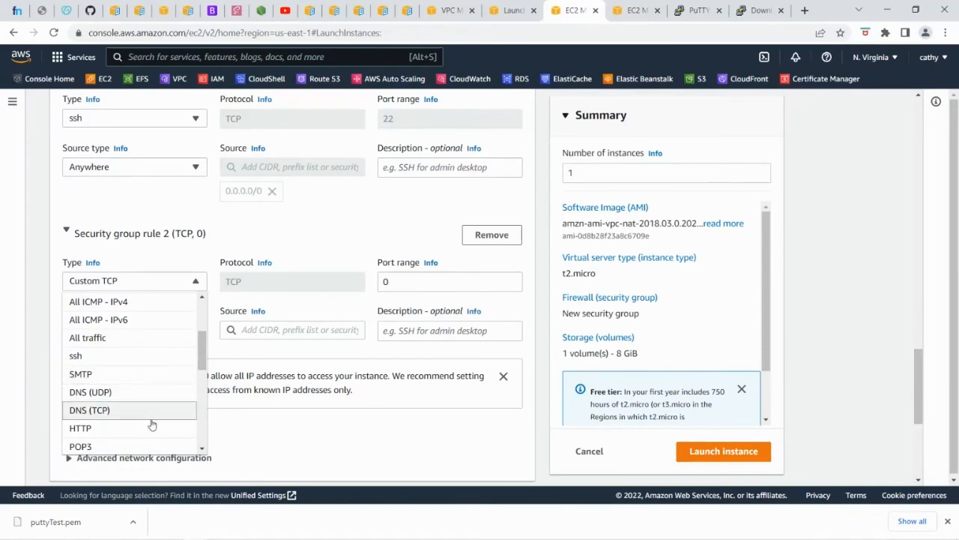
{"action": "left_click", "coordinate": [166, 428]}
{"action": "scroll", "coordinate": [172, 420], "scroll_direction": "down", "scroll_amount": 2}
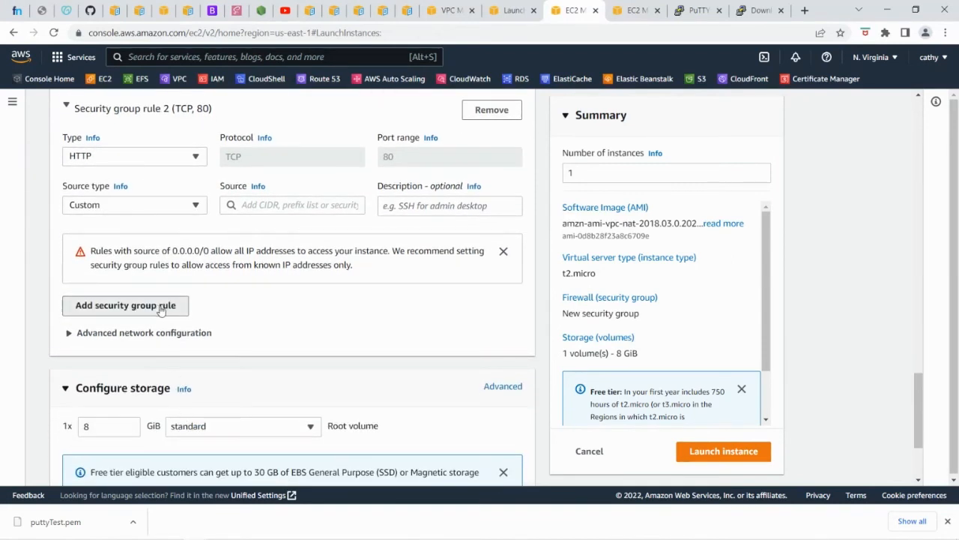
{"action": "left_click", "coordinate": [160, 307]}
{"action": "left_click", "coordinate": [172, 300]}
{"action": "scroll", "coordinate": [161, 244], "scroll_direction": "down", "scroll_amount": 3}
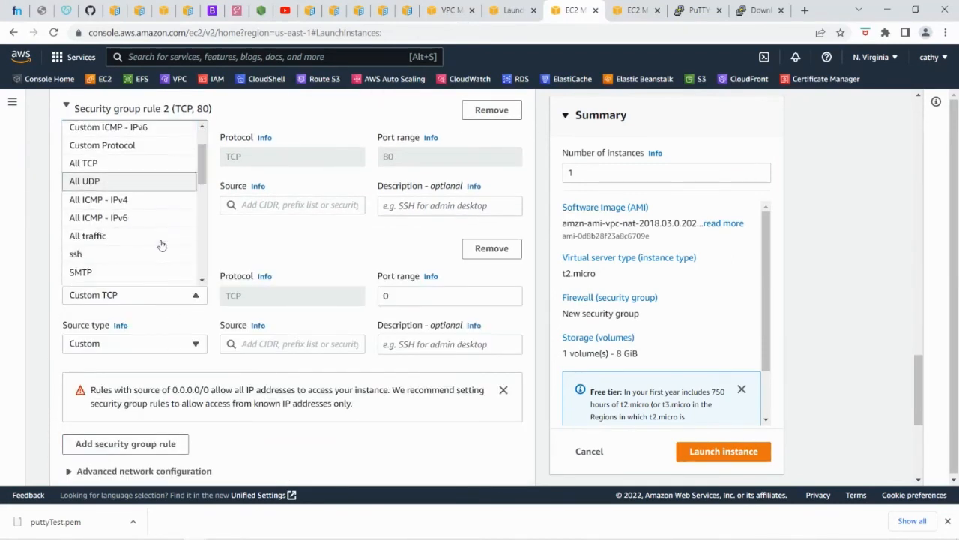
{"action": "scroll", "coordinate": [154, 225], "scroll_direction": "down", "scroll_amount": 3}
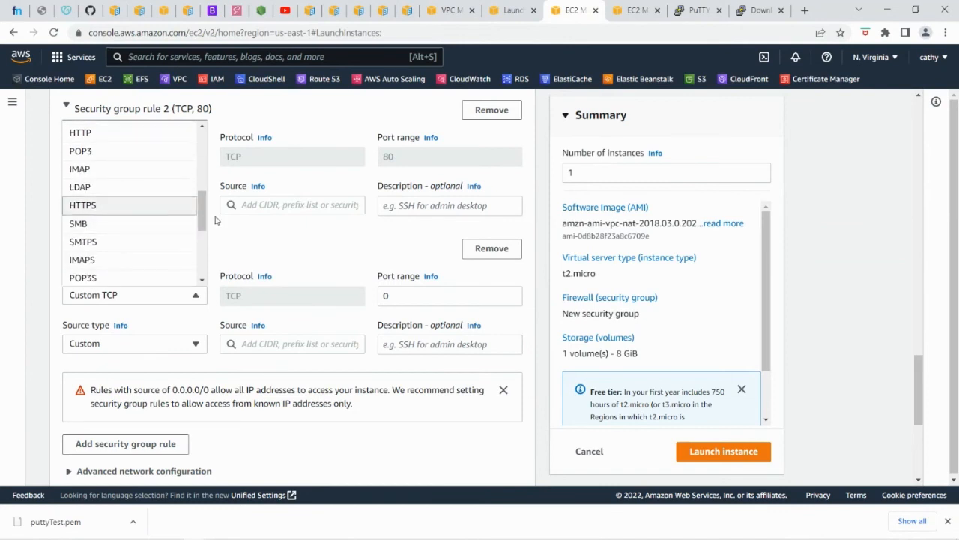
{"action": "left_click", "coordinate": [183, 208]}
- Set the source of both the HTTP and HTTPS rules to 0.0.0.0/0
{"action": "left_click", "coordinate": [291, 210]}
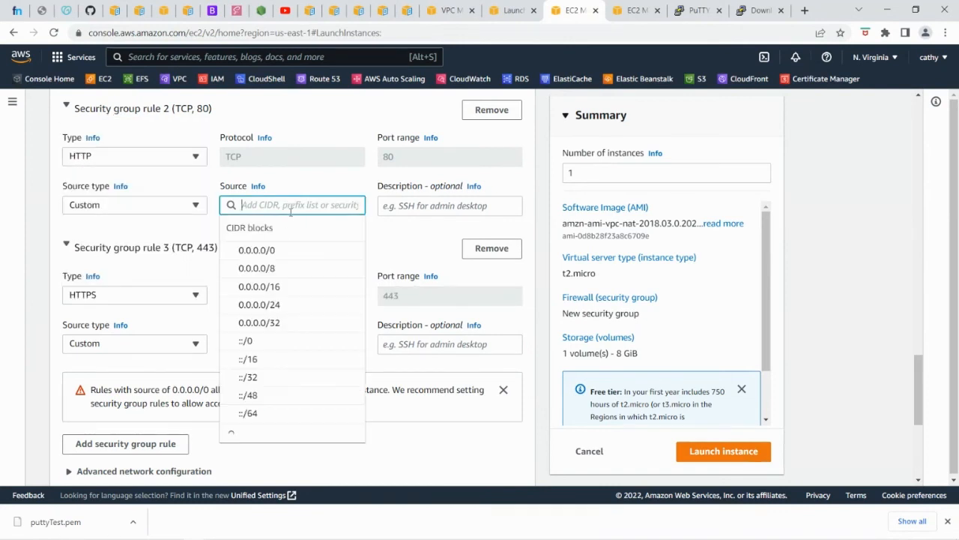
{"action": "left_click", "coordinate": [287, 252]}
{"action": "left_click", "coordinate": [299, 367]}
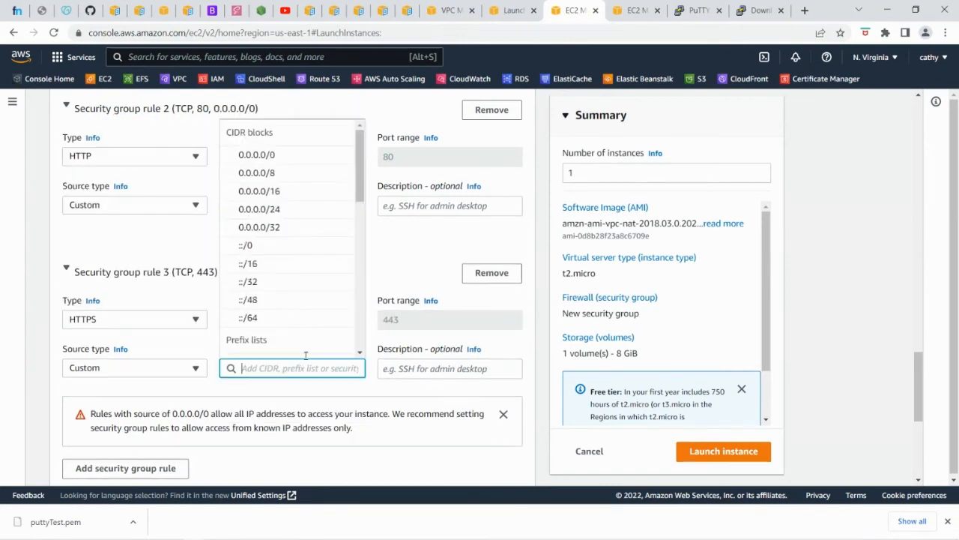
{"action": "left_click", "coordinate": [290, 157]}
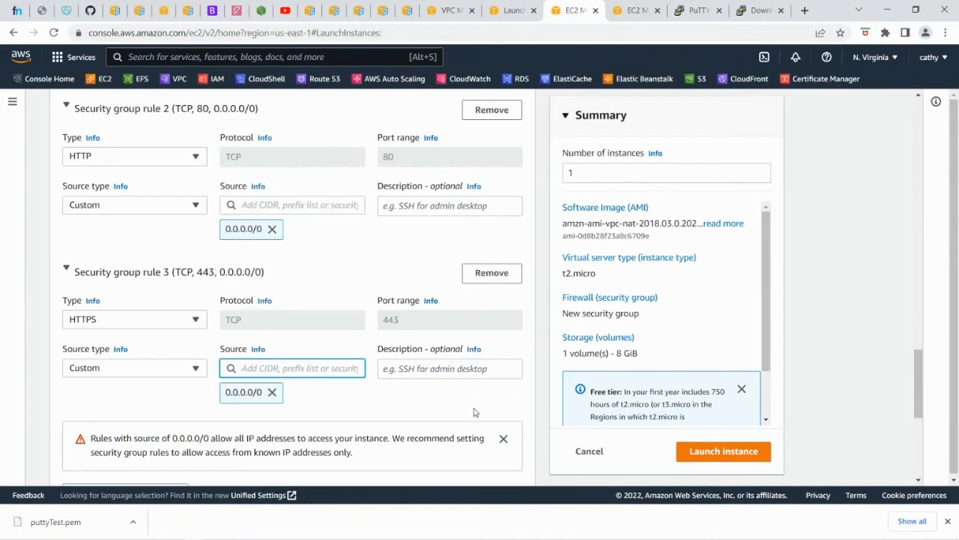
- Launch the NAT instance and open it from the launch confirmation
{"action": "left_click", "coordinate": [732, 456]}
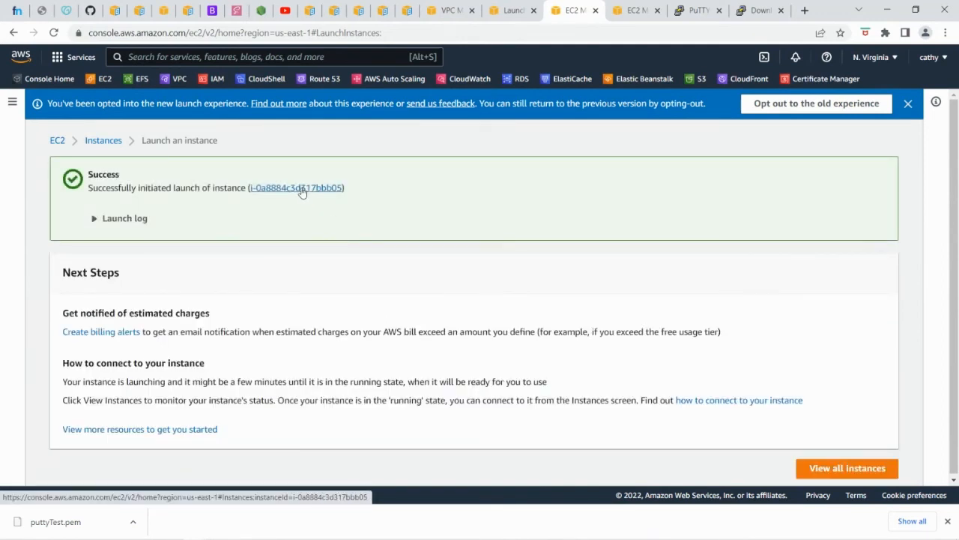
{"action": "left_click", "coordinate": [302, 192]}
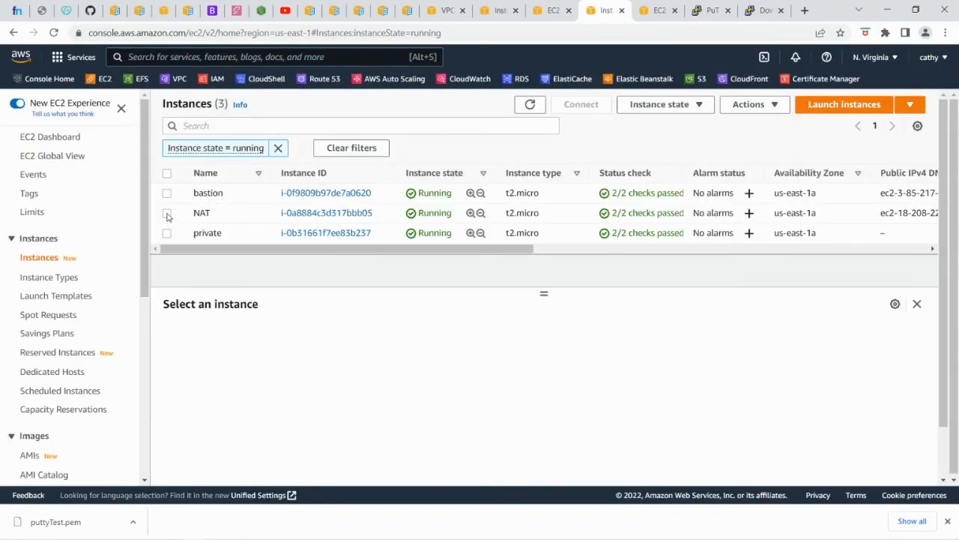
- Stop source/destination checking on the NAT instance and save the change
{"action": "left_click", "coordinate": [167, 214]}
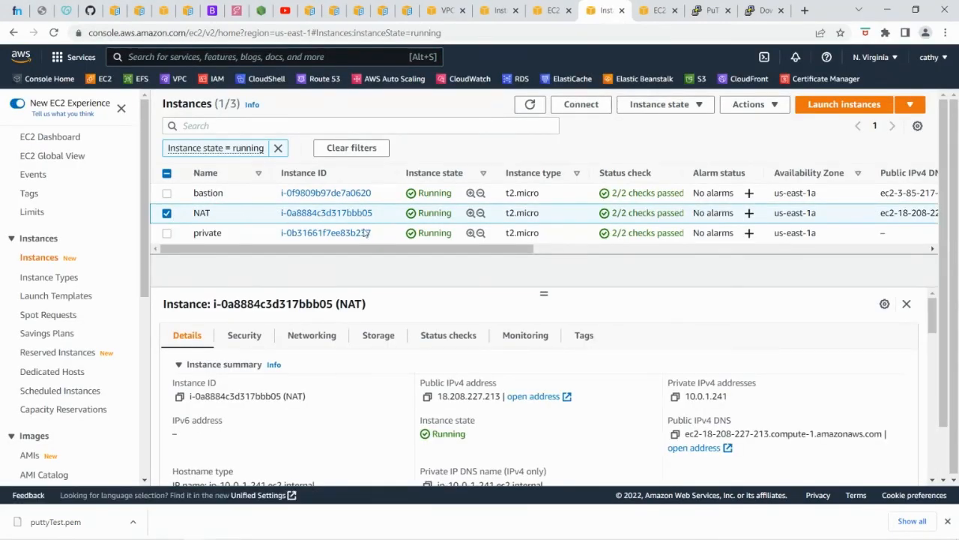
{"action": "left_click", "coordinate": [768, 111]}
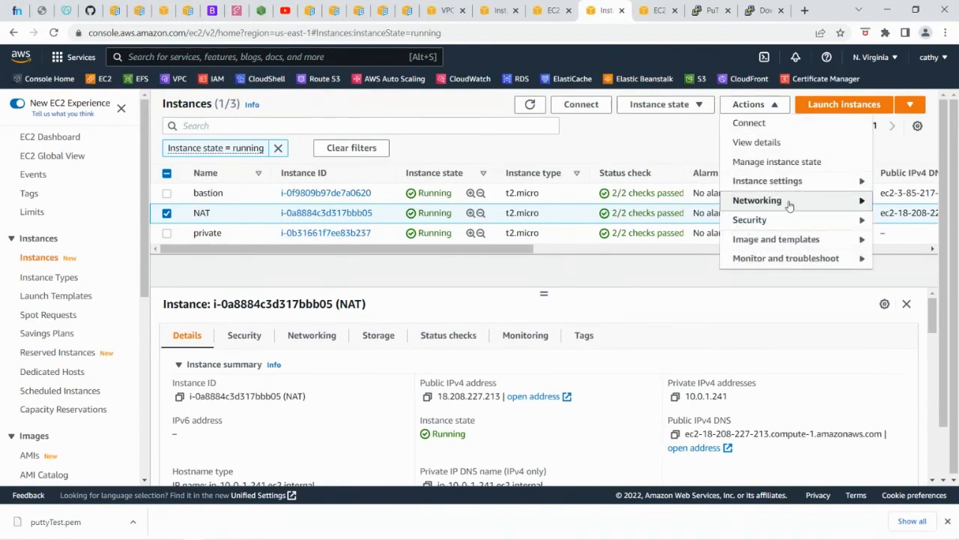
{"action": "mouse_move", "coordinate": [776, 205]}
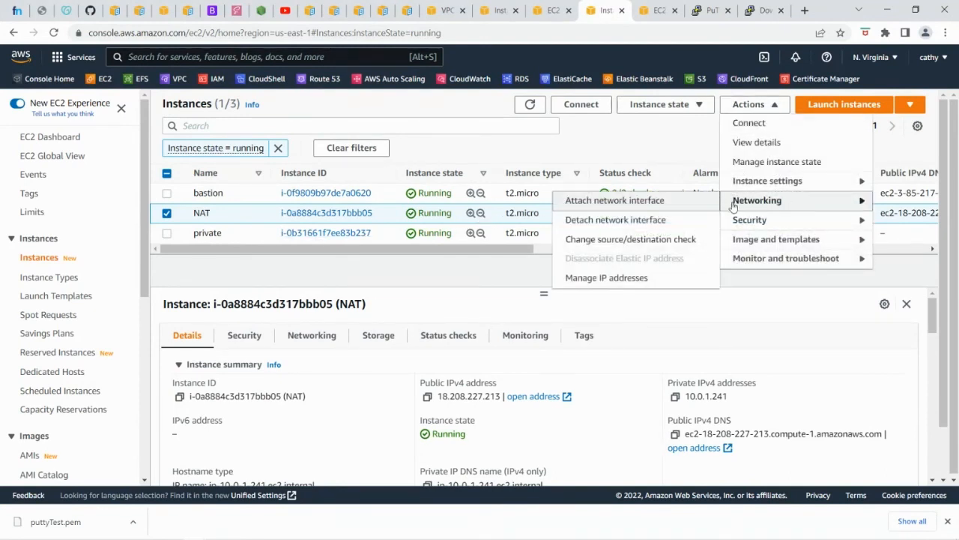
{"action": "left_click", "coordinate": [622, 241]}
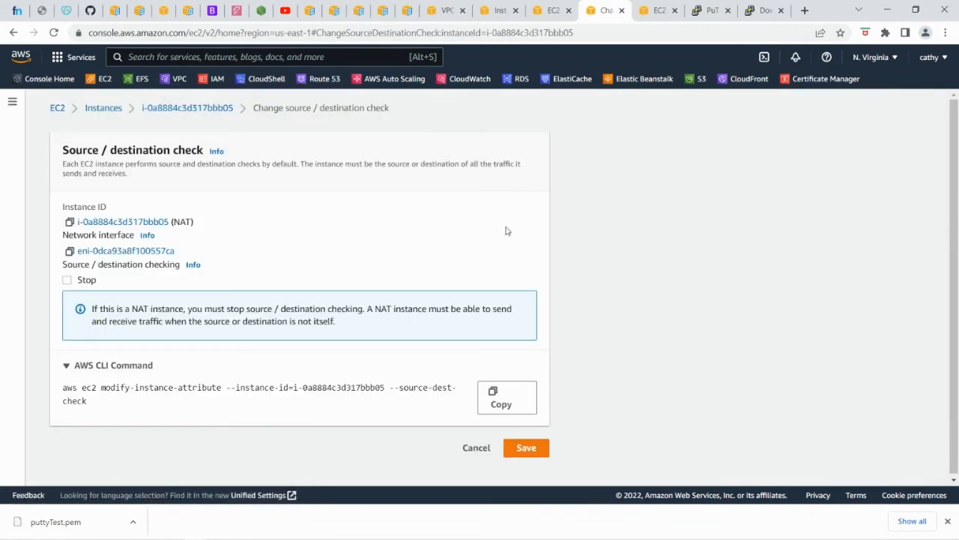
{"action": "left_click", "coordinate": [66, 281]}
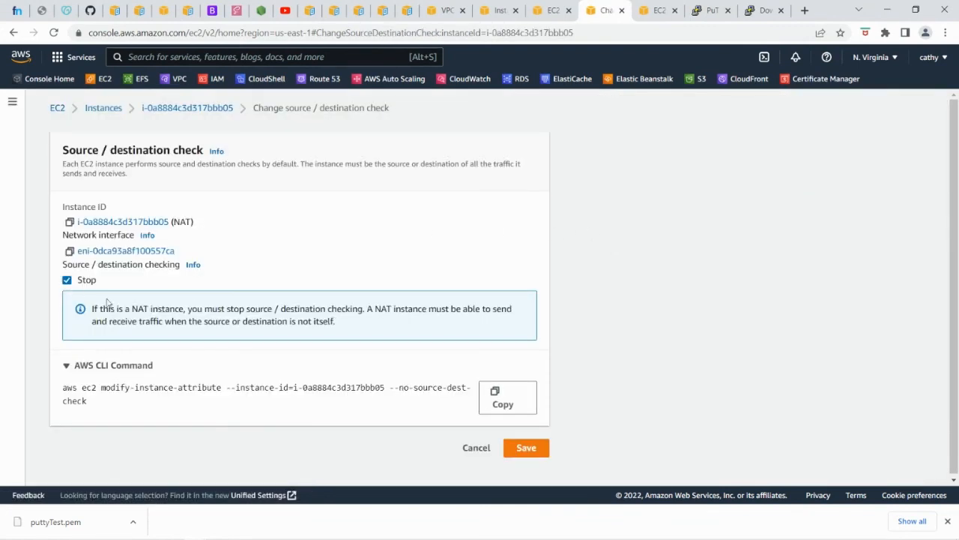
{"action": "left_click", "coordinate": [532, 450]}
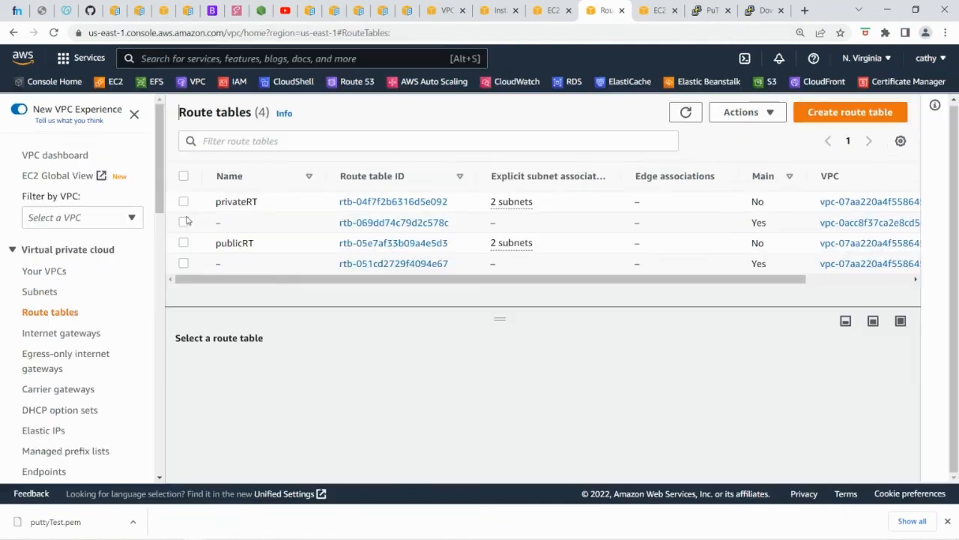
- Open the routes of the privateRT route table for editing
{"action": "left_click", "coordinate": [183, 202]}
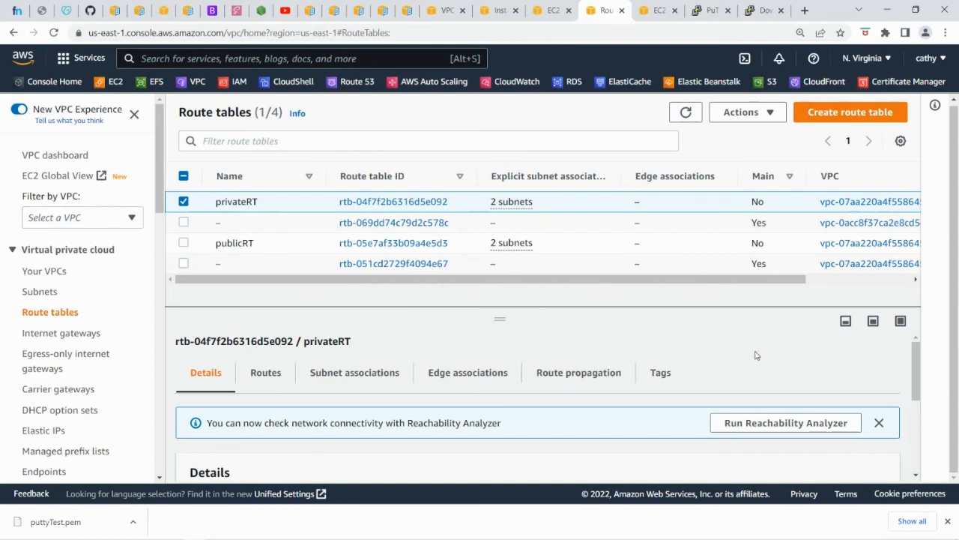
{"action": "left_click", "coordinate": [265, 372]}
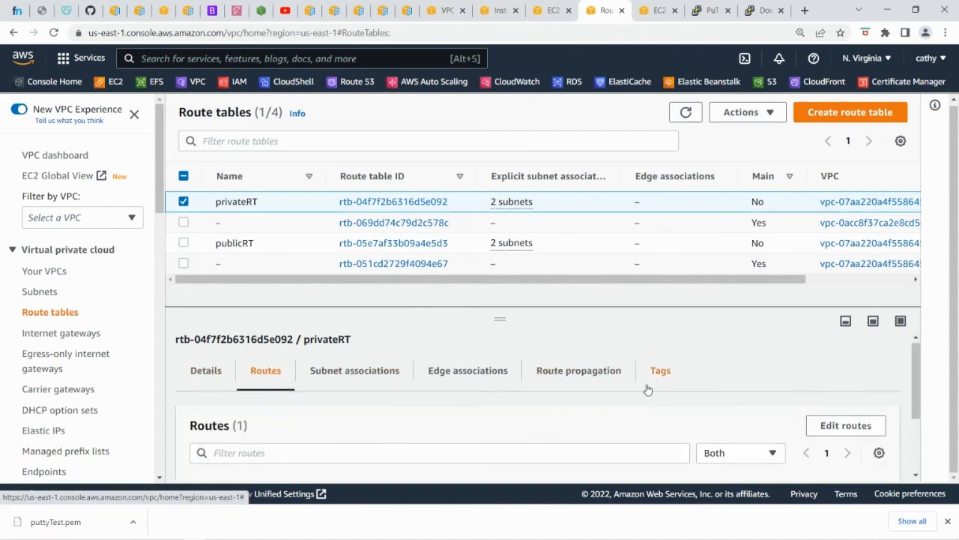
{"action": "scroll", "coordinate": [820, 383], "scroll_direction": "down", "scroll_amount": 1}
{"action": "left_click", "coordinate": [847, 365]}
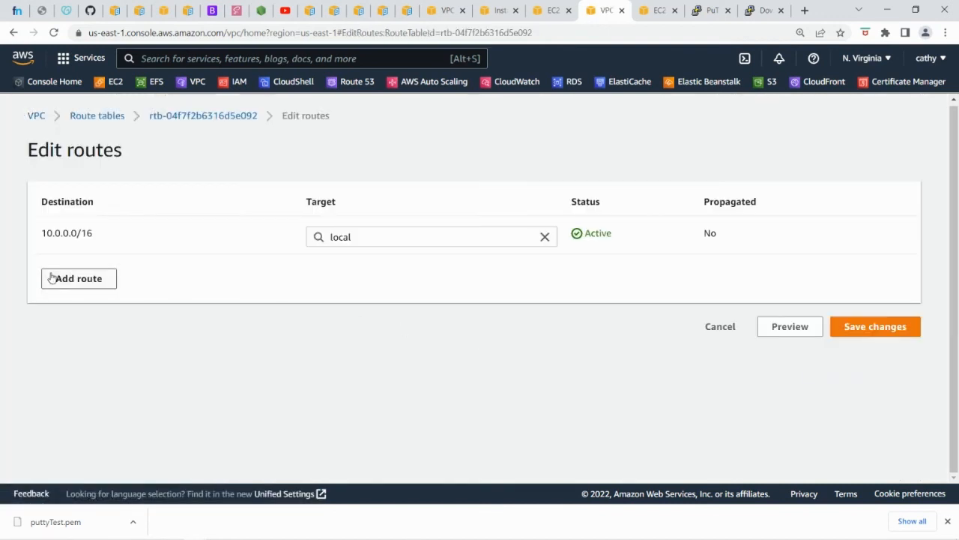
- Add a route to privateRT with destination 0.0.0.0/0 and the NAT instance i-0a8884c3d317bbb05 as target, and save the changes
{"action": "left_click", "coordinate": [79, 280]}
{"action": "left_click", "coordinate": [159, 278]}
{"action": "left_click", "coordinate": [148, 300]}
{"action": "left_click", "coordinate": [382, 275]}
{"action": "left_click", "coordinate": [378, 376]}
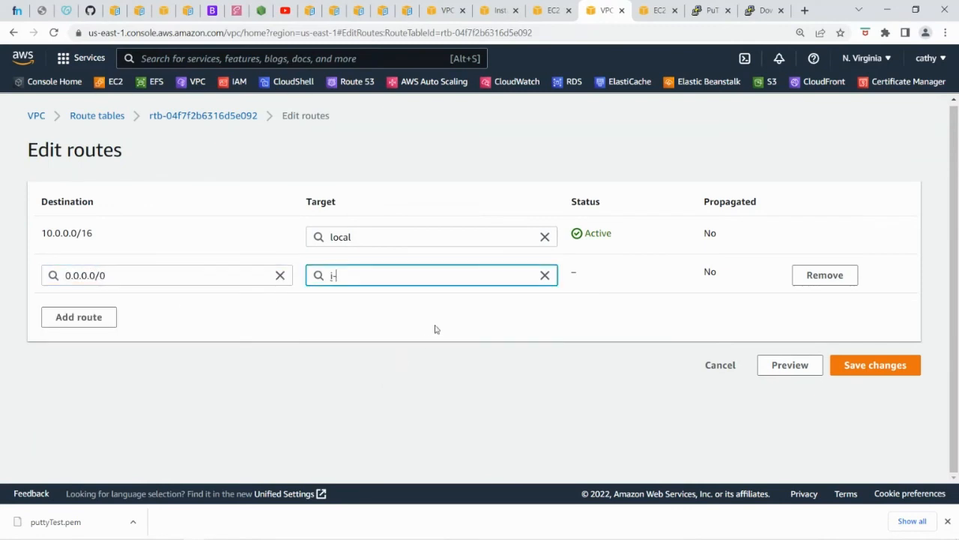
{"action": "left_click", "coordinate": [413, 315]}
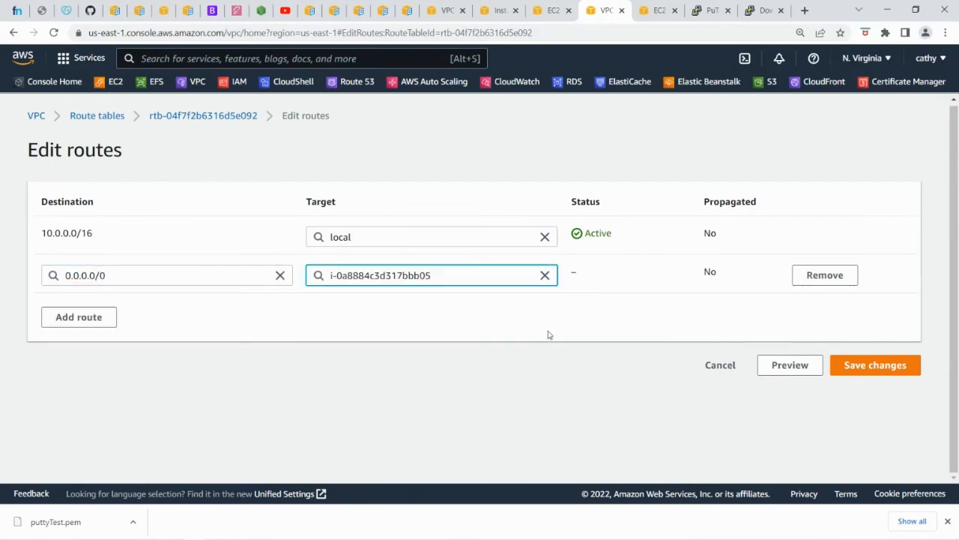
{"action": "left_click", "coordinate": [886, 372]}
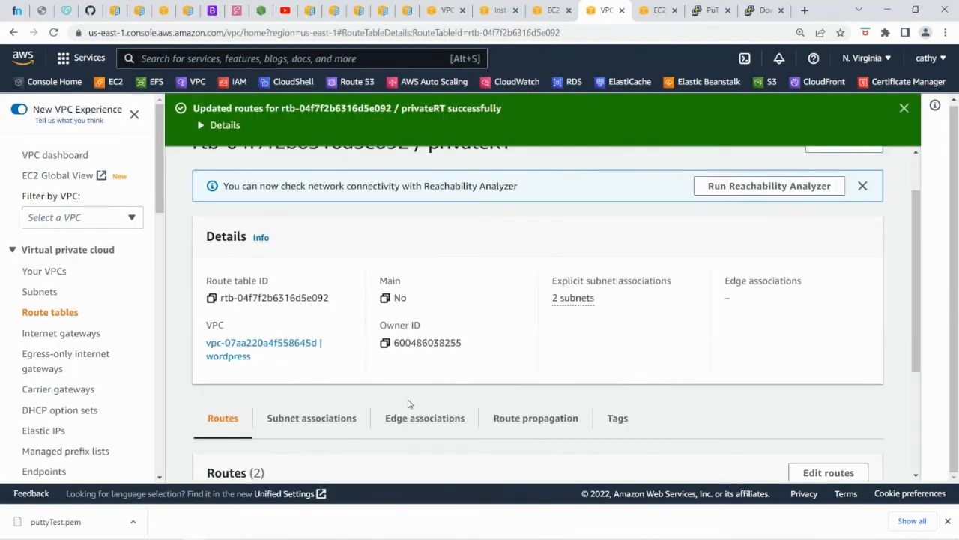
- Switch to PuTTY and allow agent forwarding in the SSH authentication options
{"action": "left_click", "coordinate": [494, 531]}
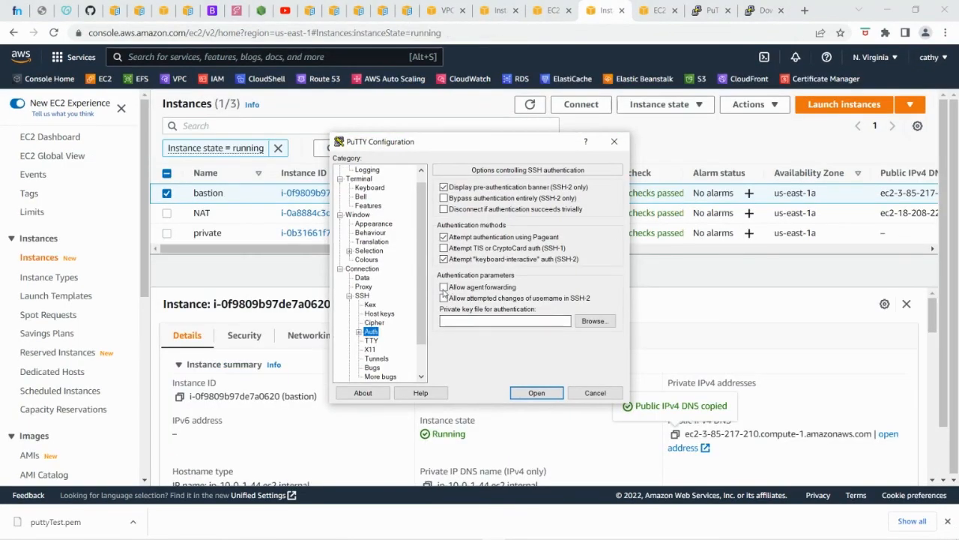
{"action": "left_click", "coordinate": [444, 287]}
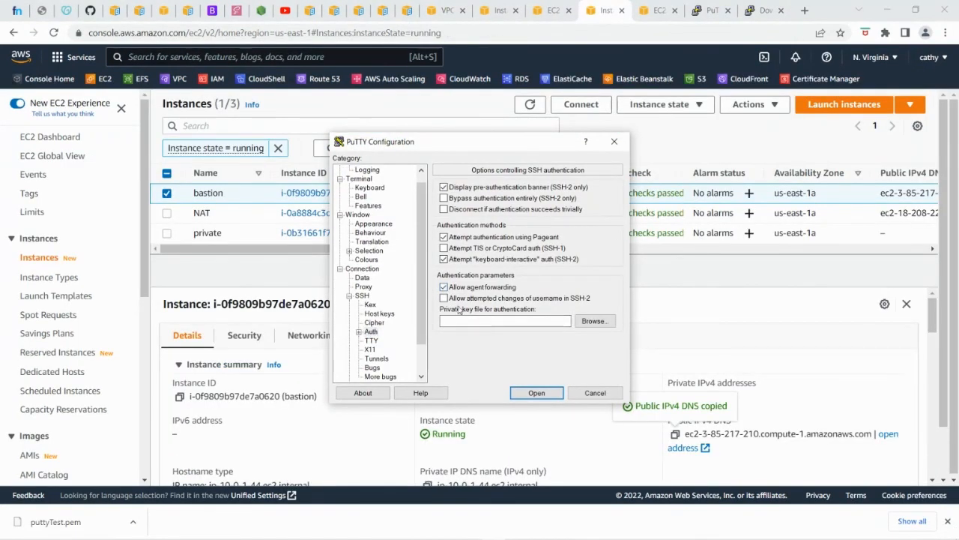
{"action": "scroll", "coordinate": [359, 180], "scroll_direction": "up", "scroll_amount": 1}
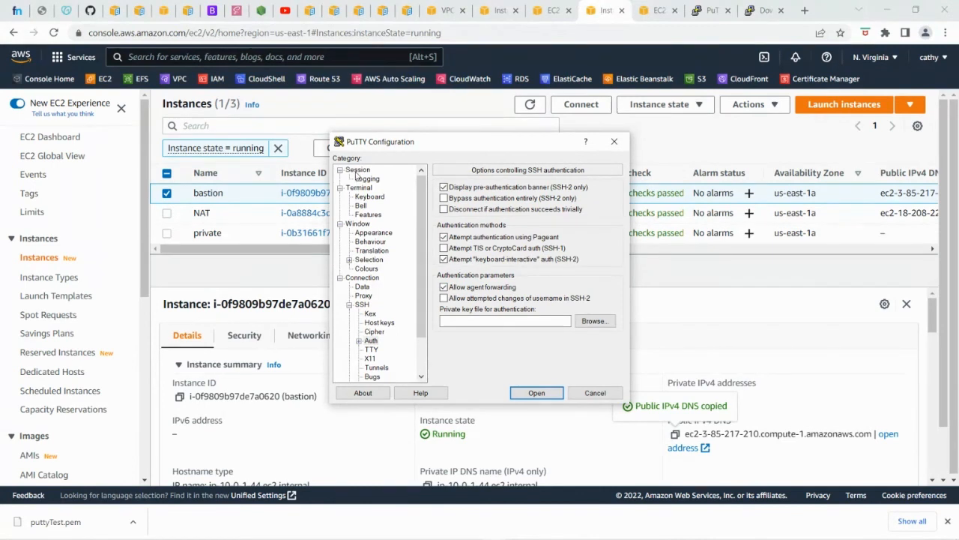
- Set the PuTTY host name to ec2-user@ followed by the bastion's copied public IPv4 DNS, and open the session
{"action": "left_click", "coordinate": [358, 170]}
{"action": "left_click", "coordinate": [458, 204]}
{"action": "type", "text": "ec2"}
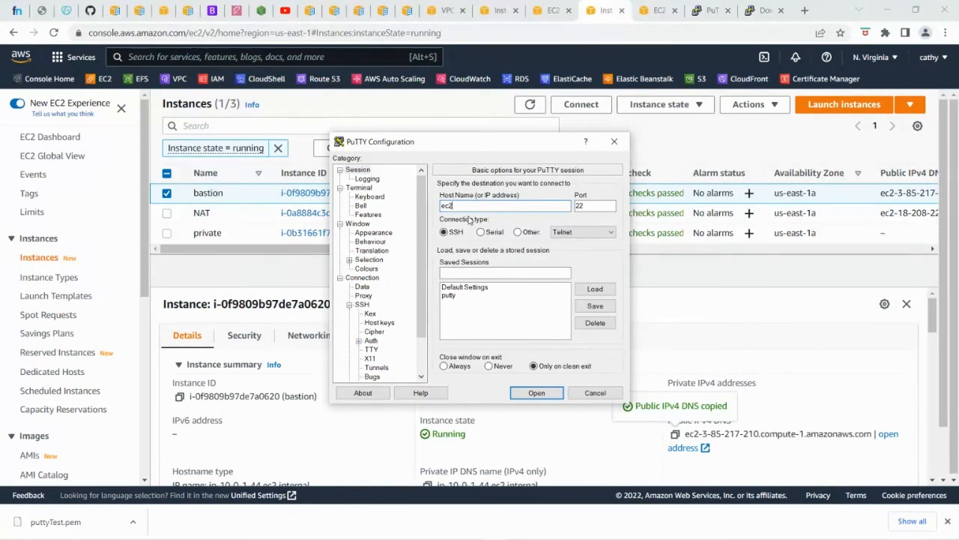
{"action": "type", "text": "-user@"}
{"action": "left_click", "coordinate": [738, 359]}
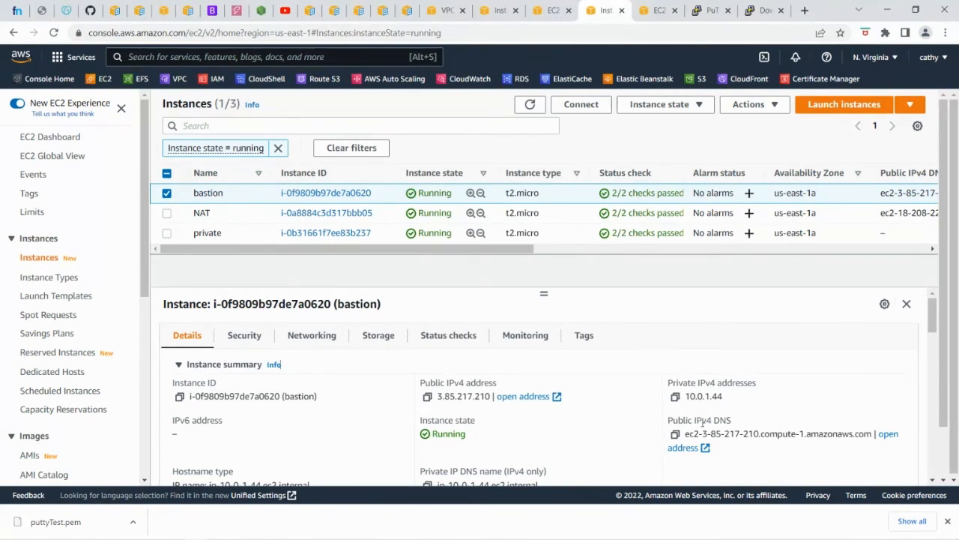
{"action": "left_click", "coordinate": [676, 433]}
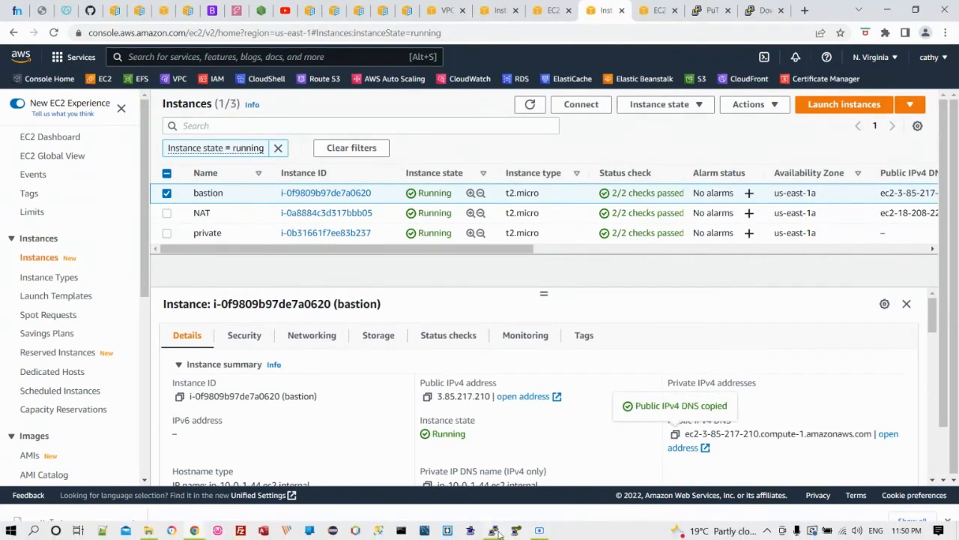
{"action": "left_click", "coordinate": [494, 530]}
{"action": "right_click", "coordinate": [476, 209]}
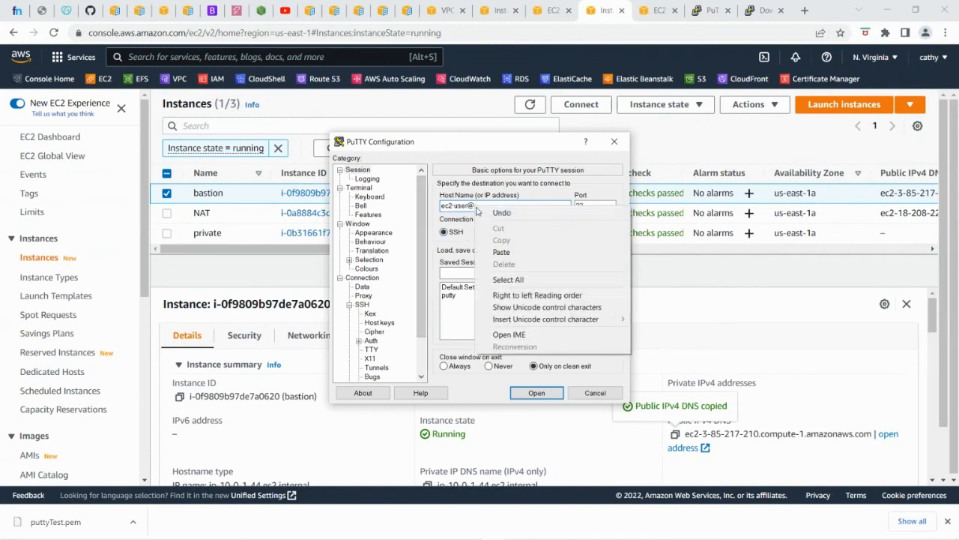
{"action": "left_click", "coordinate": [501, 252]}
{"action": "left_click", "coordinate": [534, 393]}
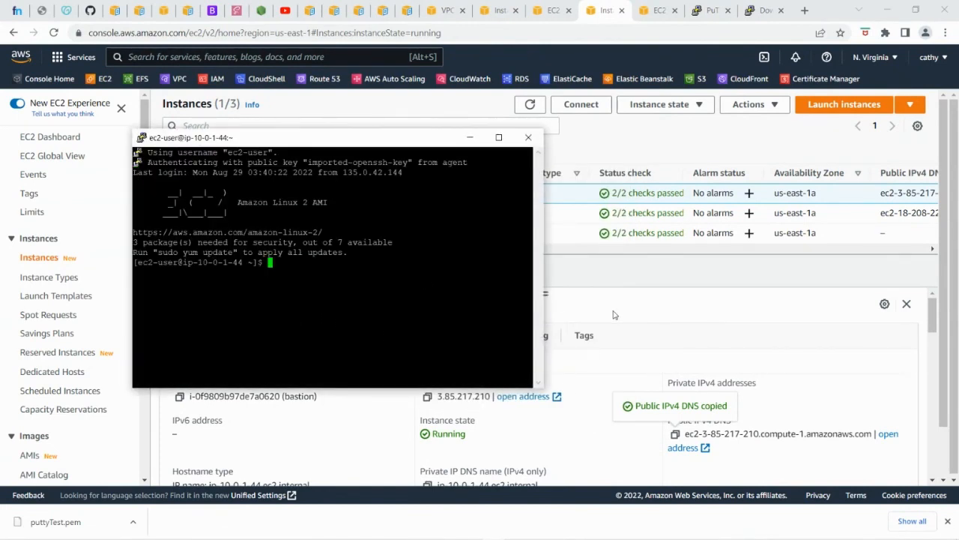
{"action": "type", "text": "ssh"}
{"action": "type", "text": " ec2-"}
{"action": "type", "text": "user"}
{"action": "key", "text": "BackSpace"}
{"action": "type", "text": "er@"}
{"action": "left_click", "coordinate": [655, 297]}
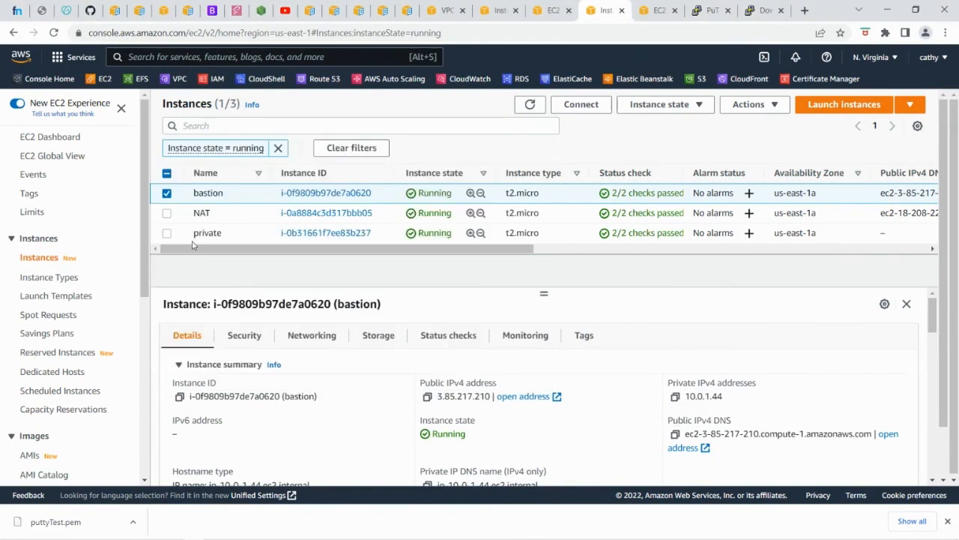
{"action": "left_click", "coordinate": [167, 233]}
{"action": "left_click", "coordinate": [166, 192]}
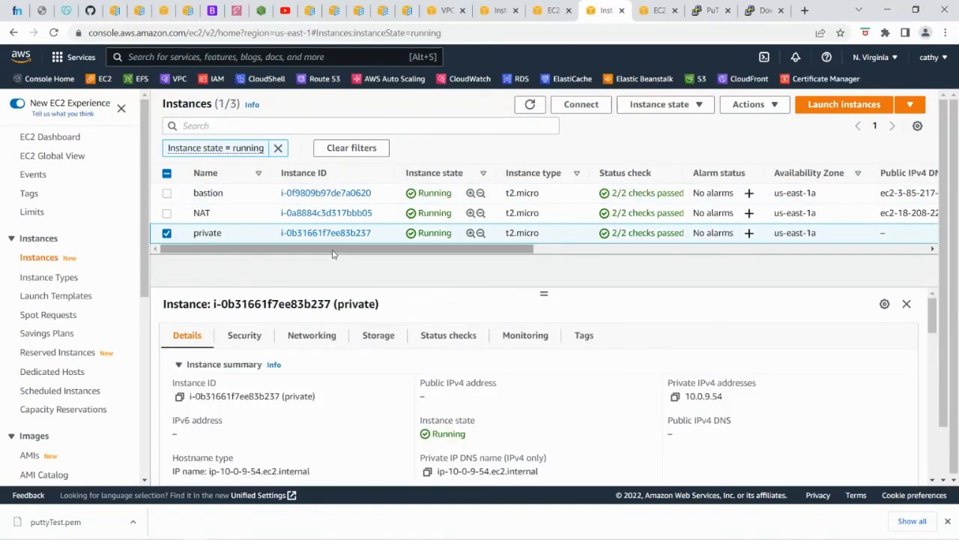
{"action": "left_click", "coordinate": [676, 396]}
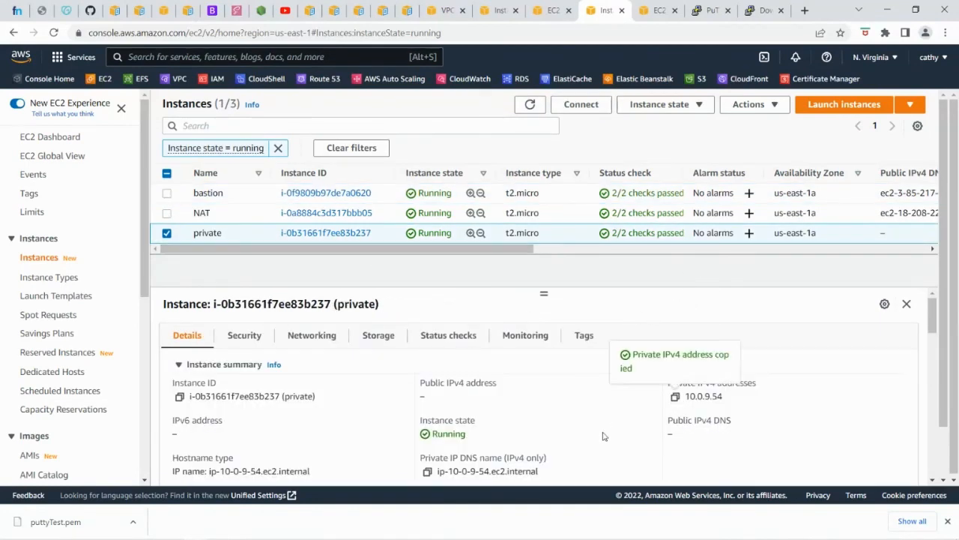
{"action": "mouse_move", "coordinate": [538, 531]}
{"action": "left_click", "coordinate": [493, 530]}
{"action": "right_click", "coordinate": [335, 262]}
{"action": "key", "text": "Return"}
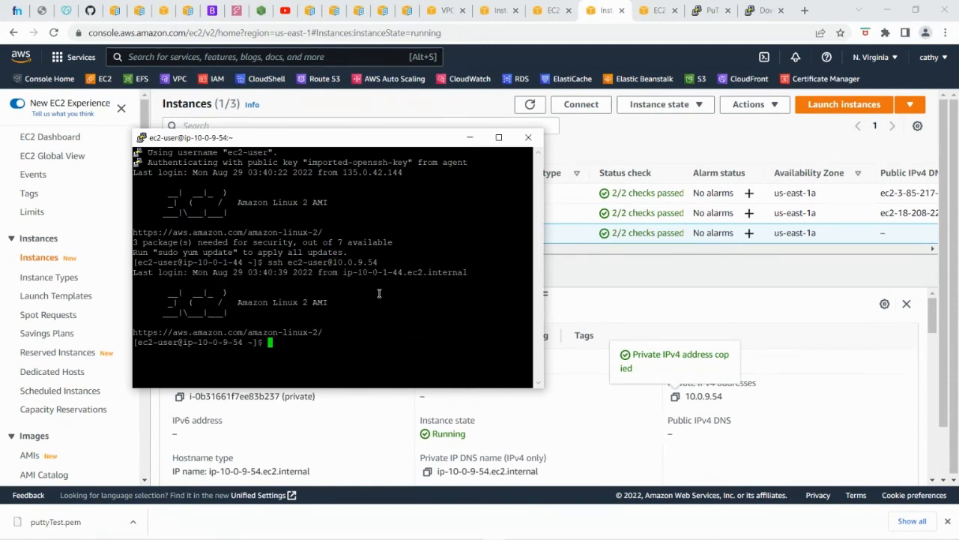
- Run ping google.com on the private instance and move the terminal window clear of the console's navigation
{"action": "type", "text": "ping google.com"}
{"action": "key", "text": "Return"}
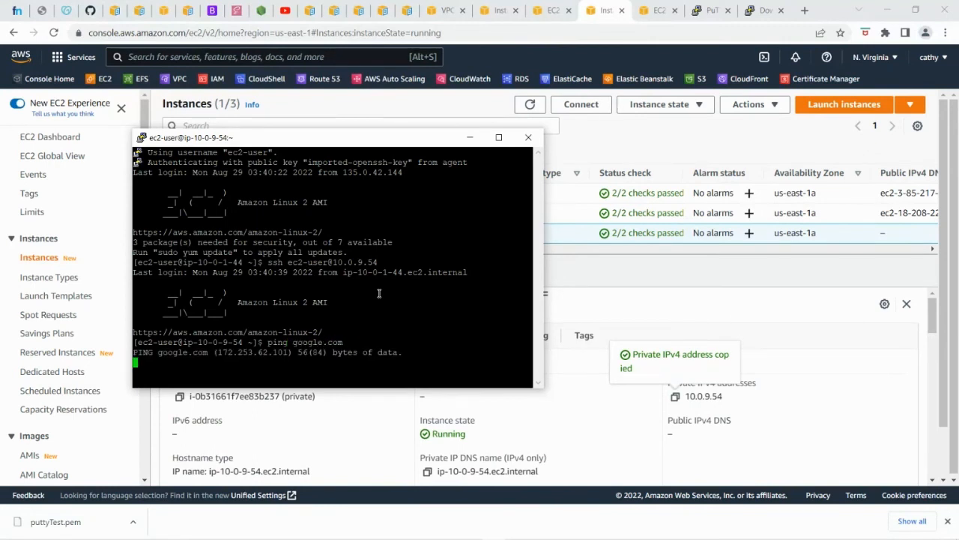
{"action": "left_click_drag", "start_coordinate": [325, 141], "coordinate": [447, 158]}
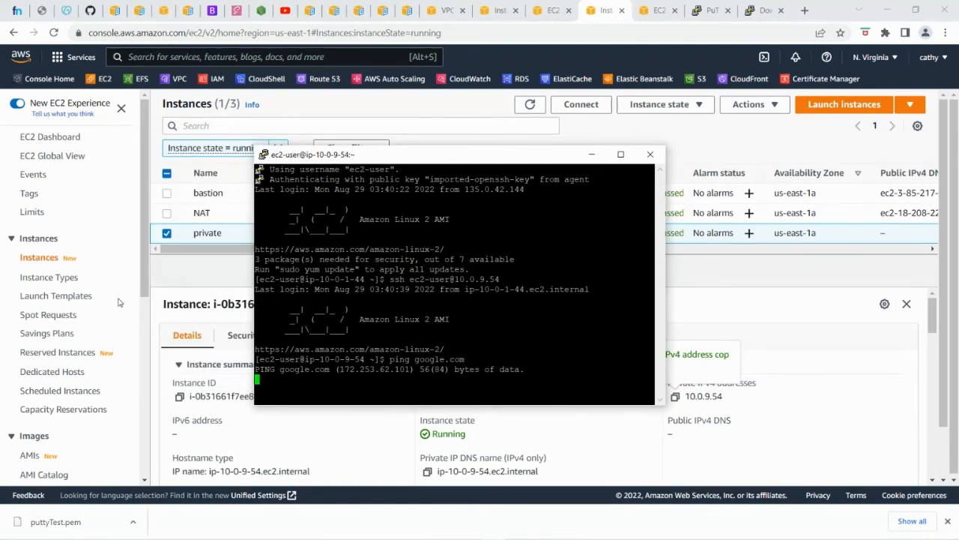
- Find the nat-sg security group in the EC2 console and open its inbound rules for editing
{"action": "left_click", "coordinate": [179, 79]}
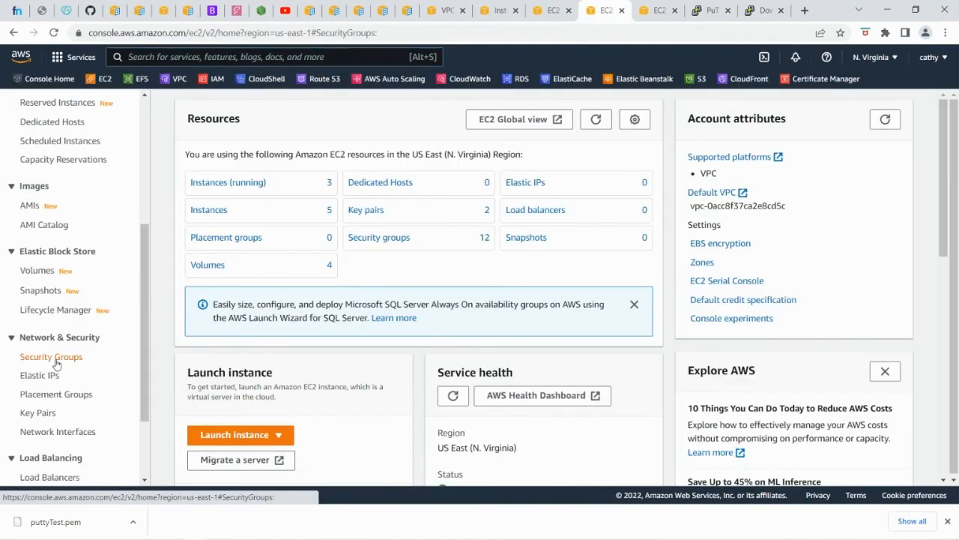
{"action": "left_click", "coordinate": [57, 357]}
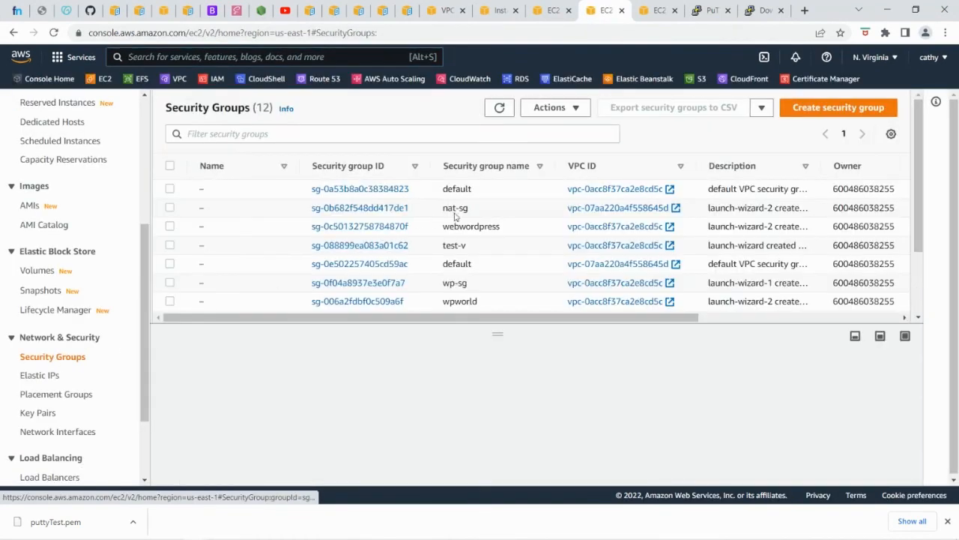
{"action": "left_click", "coordinate": [170, 207]}
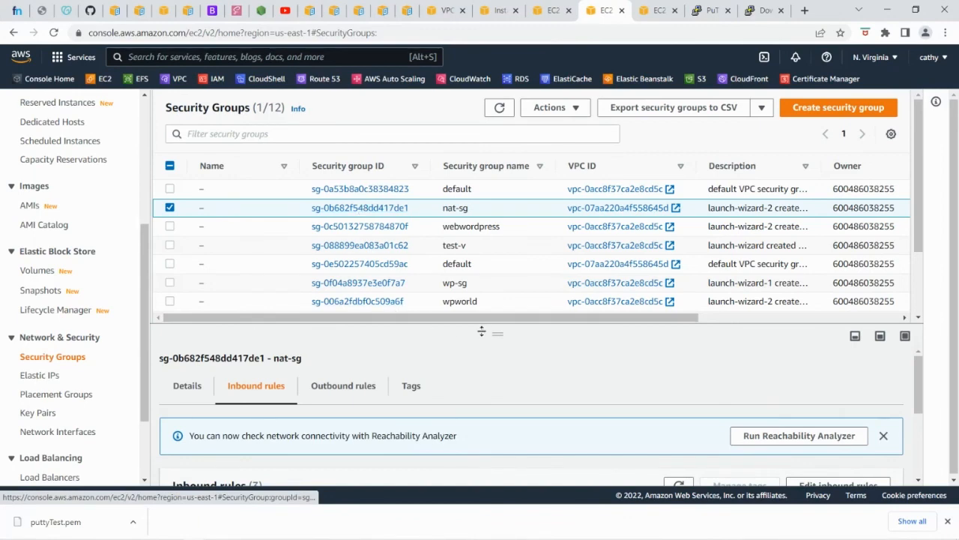
{"action": "left_click_drag", "start_coordinate": [498, 334], "coordinate": [491, 232]}
{"action": "scroll", "coordinate": [467, 427], "scroll_direction": "down", "scroll_amount": 1}
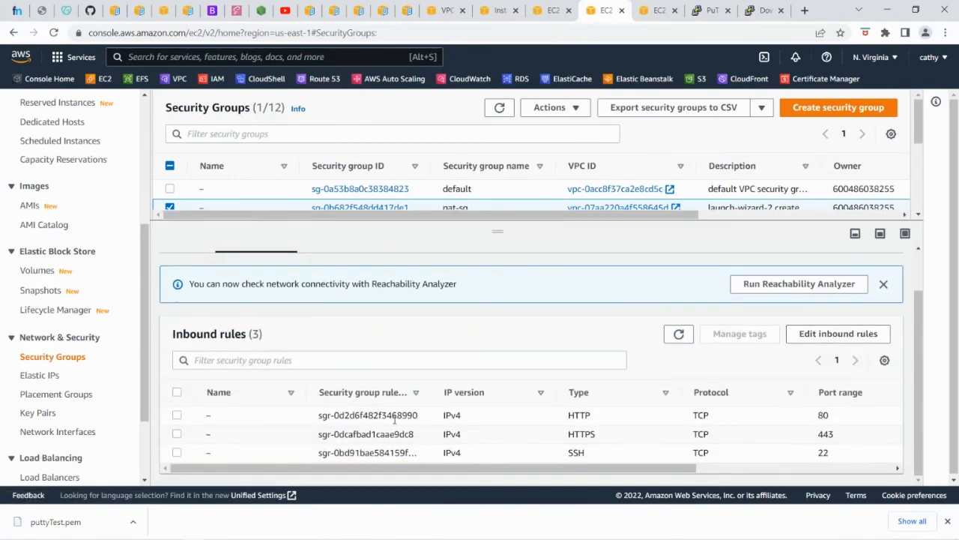
{"action": "left_click", "coordinate": [838, 333]}
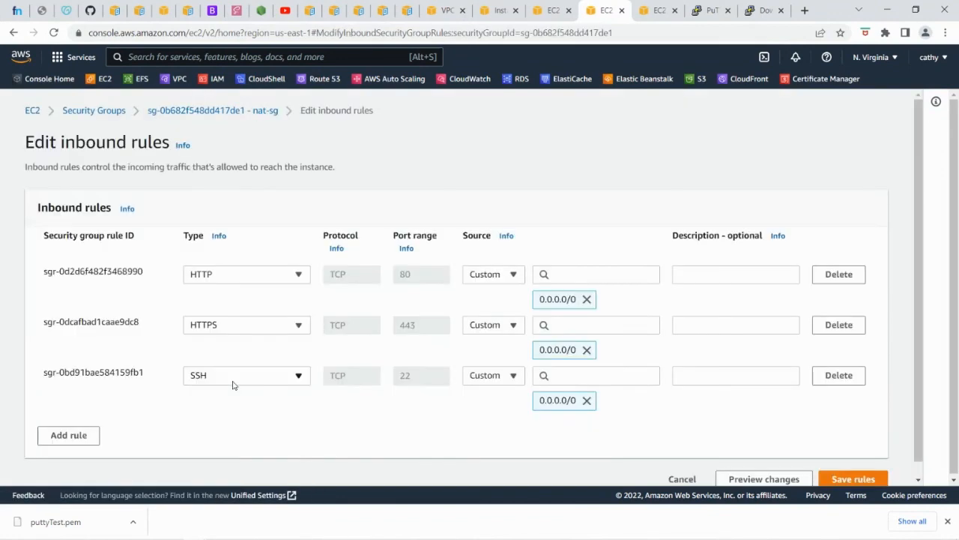
- Add an All traffic inbound rule with source 0.0.0.0/0 to nat-sg and save the rules
{"action": "left_click", "coordinate": [71, 439]}
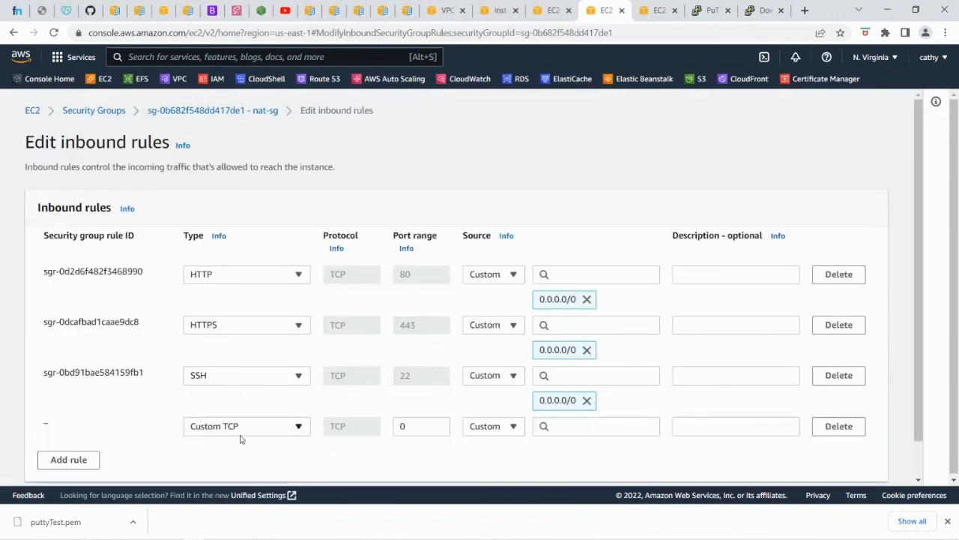
{"action": "left_click", "coordinate": [260, 433]}
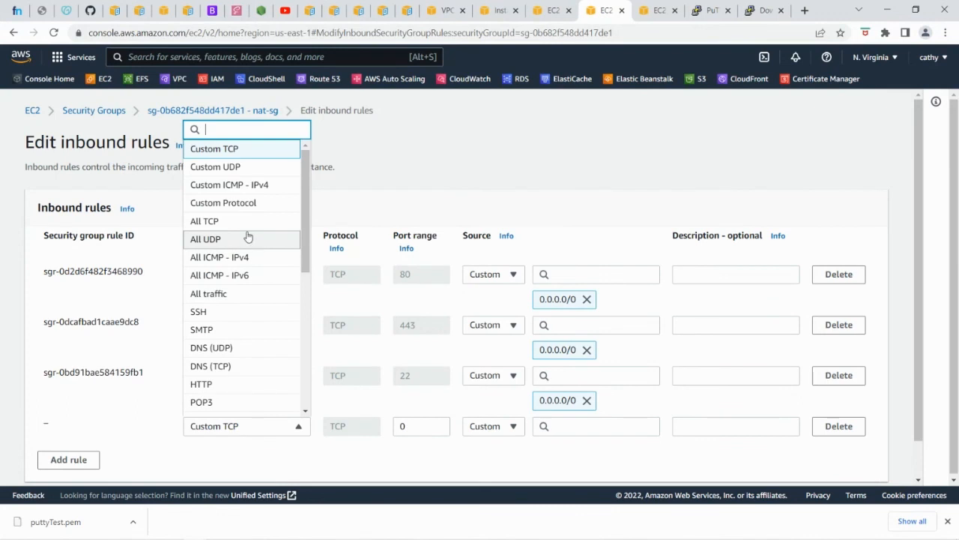
{"action": "left_click", "coordinate": [248, 294]}
{"action": "scroll", "coordinate": [673, 477], "scroll_direction": "down", "scroll_amount": 1}
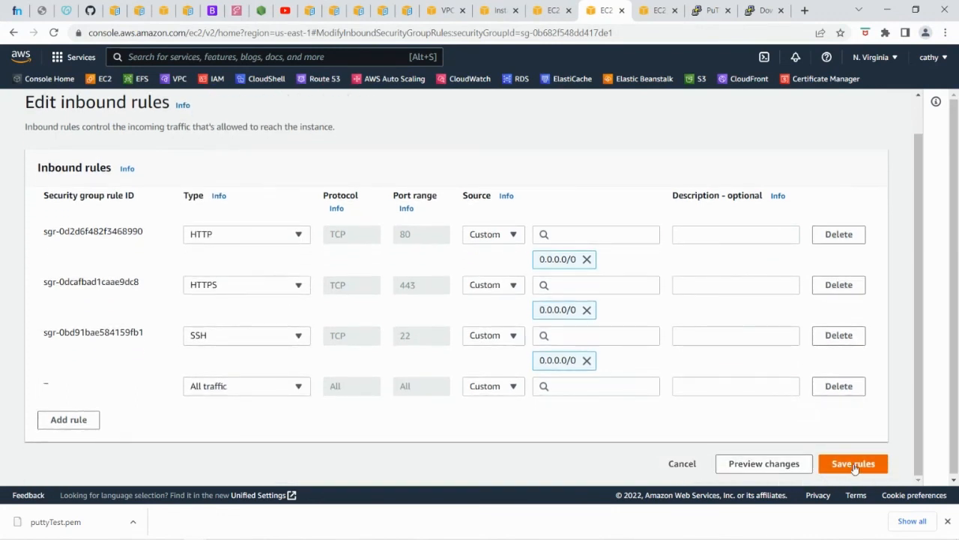
{"action": "left_click", "coordinate": [577, 386]}
{"action": "left_click", "coordinate": [585, 169]}
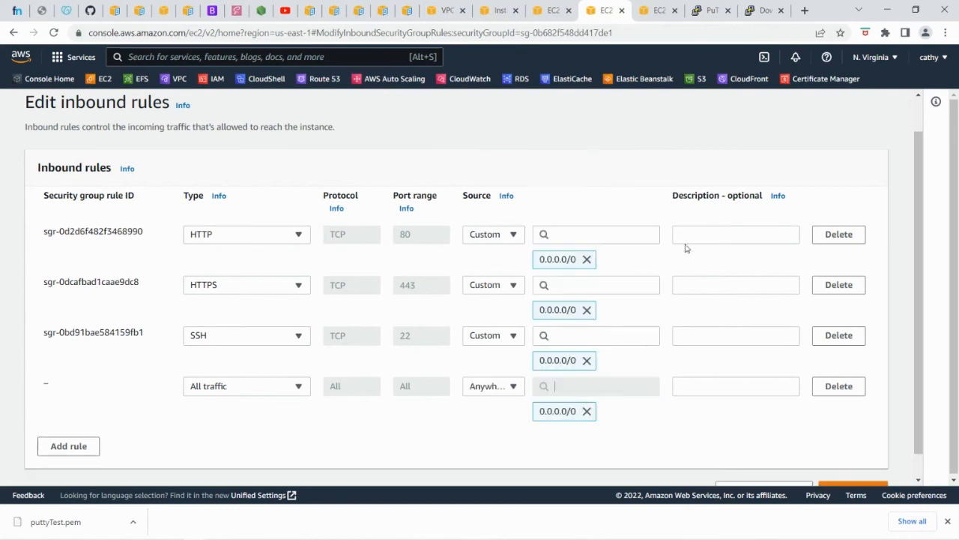
{"action": "scroll", "coordinate": [824, 433], "scroll_direction": "down", "scroll_amount": 1}
{"action": "left_click", "coordinate": [850, 462]}
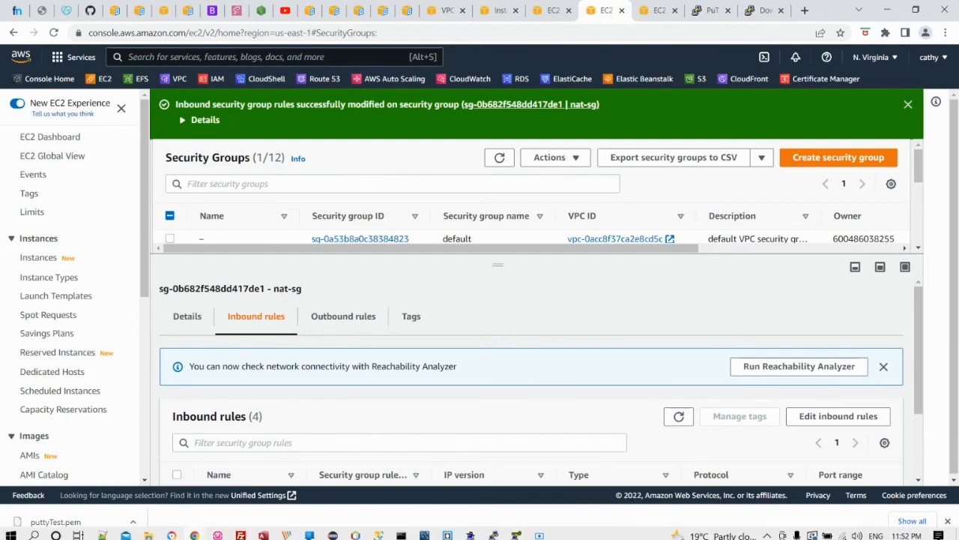
- Return to the private instance's terminal, enlarge it to review the ping output, and suspend the ping
{"action": "left_click", "coordinate": [494, 533]}
{"action": "left_click_drag", "start_coordinate": [468, 406], "coordinate": [468, 466]}
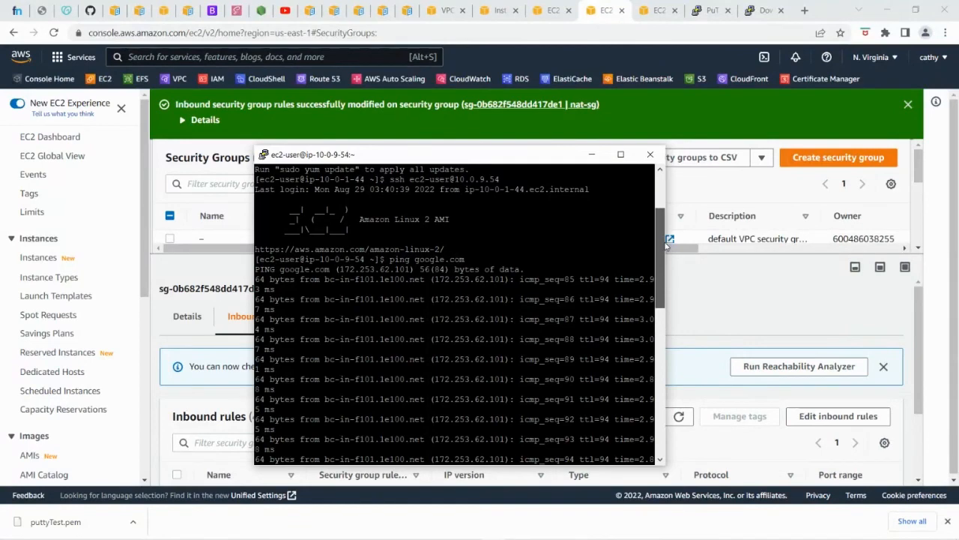
{"action": "left_click_drag", "start_coordinate": [666, 246], "coordinate": [458, 268]}
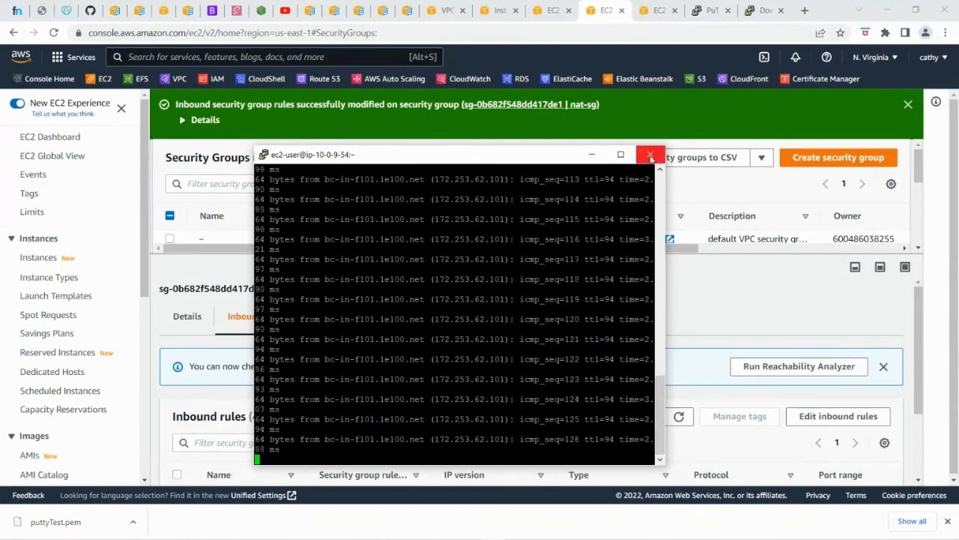
{"action": "key", "text": "ctrl+z"}
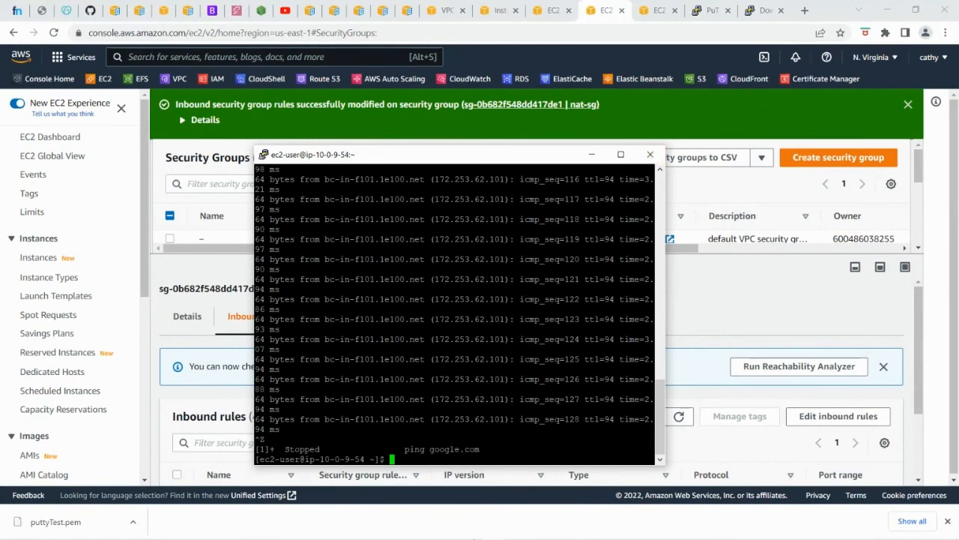